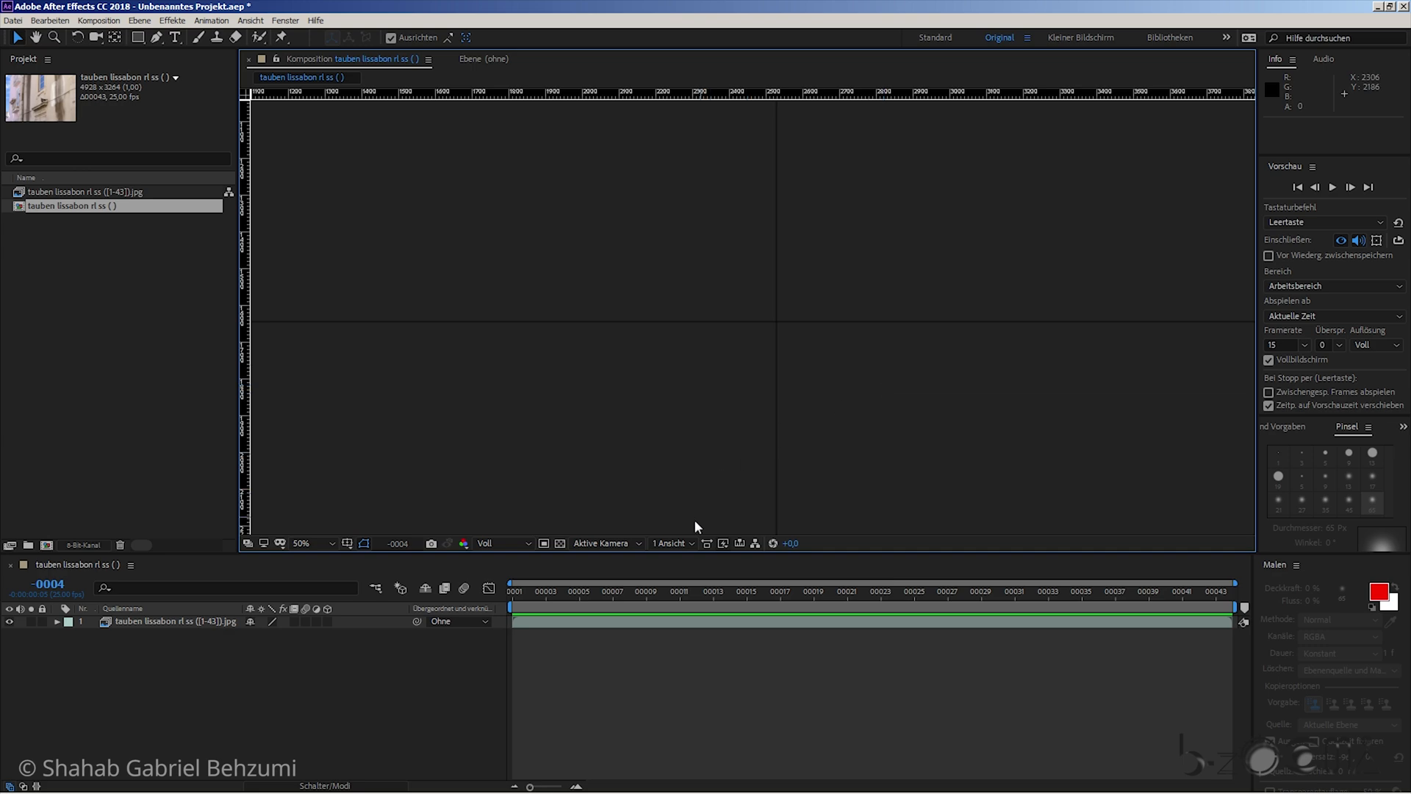
- Return to frame 00001 and apply Verkrümmungsstabilisierung VFX to the pigeon image sequence layer
drag(580, 593, 512, 604)
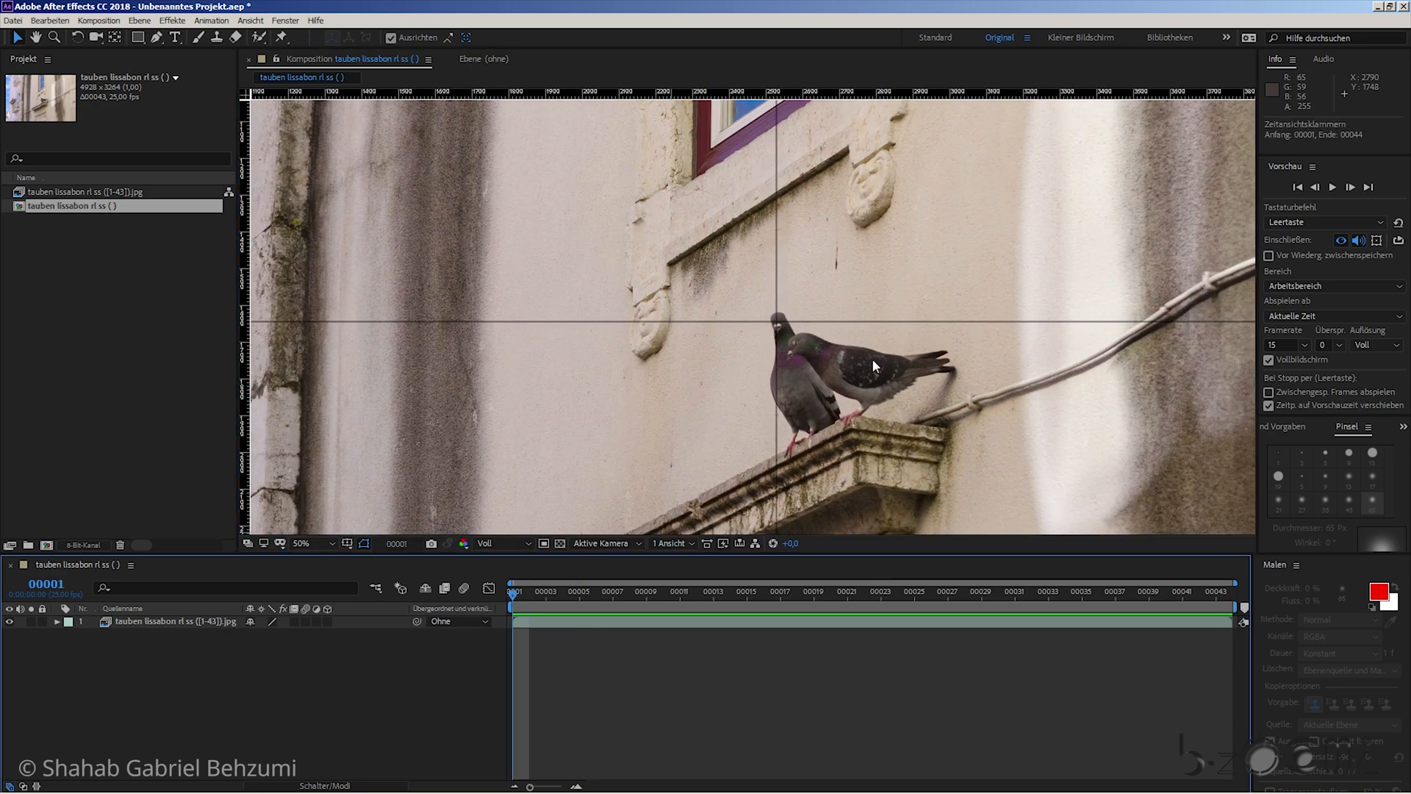
click(866, 362)
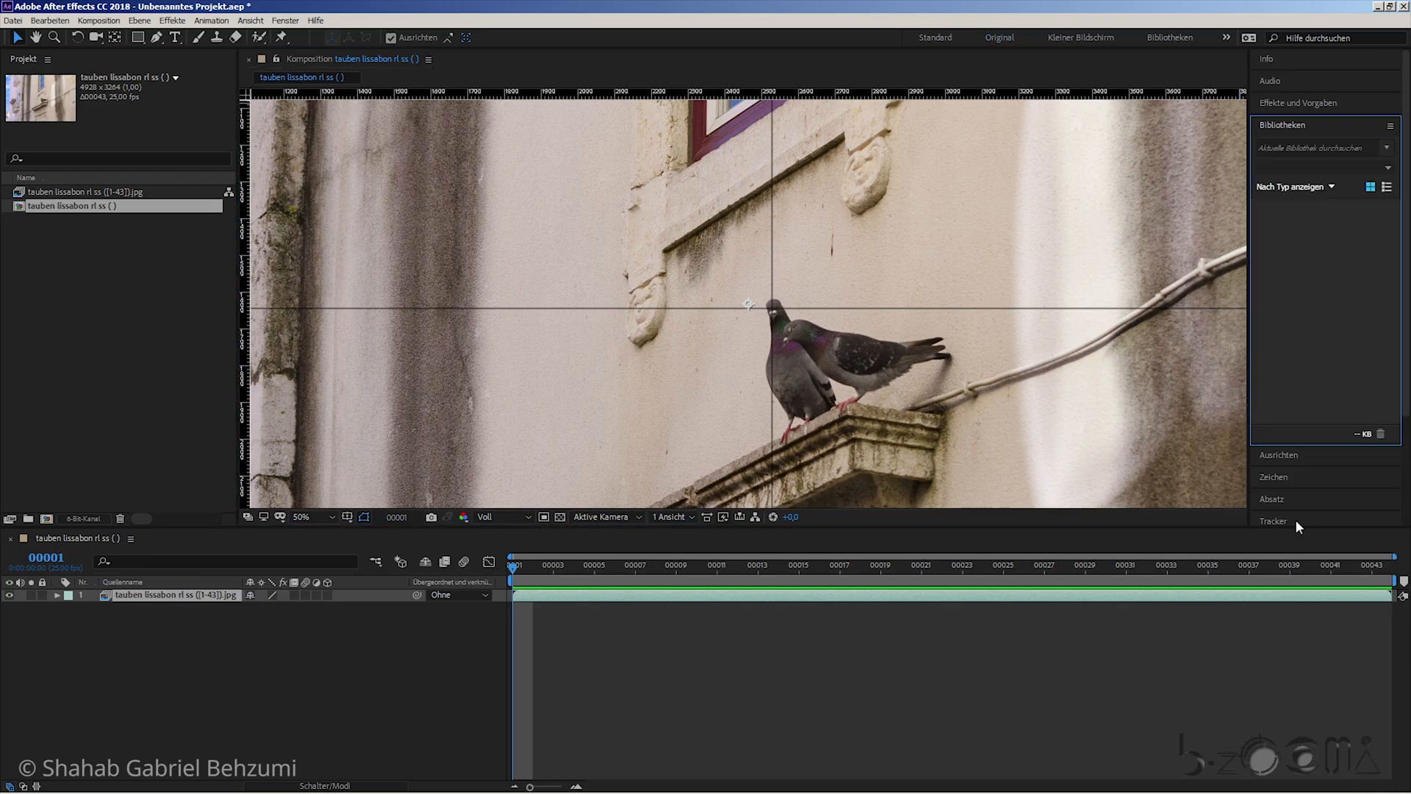
click(1296, 523)
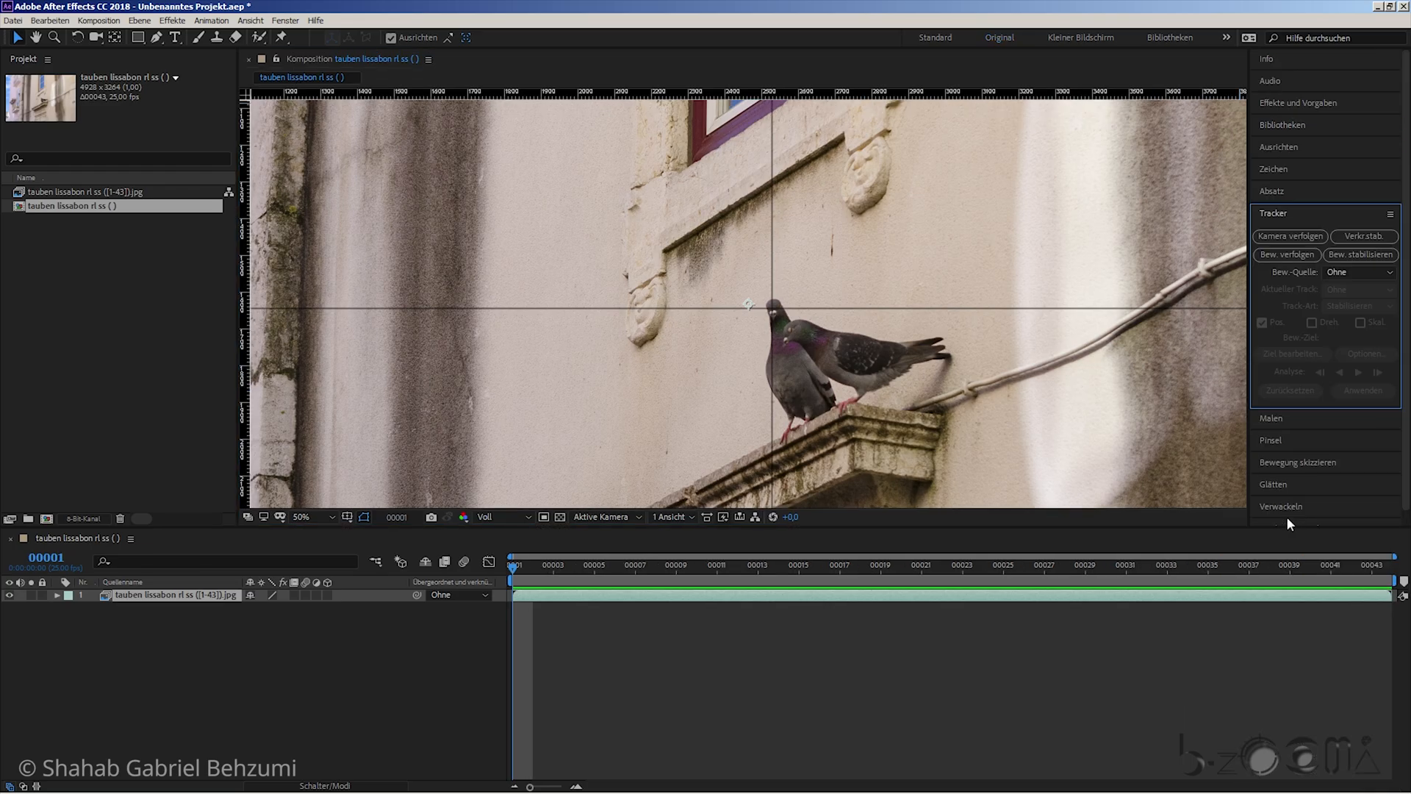
click(871, 383)
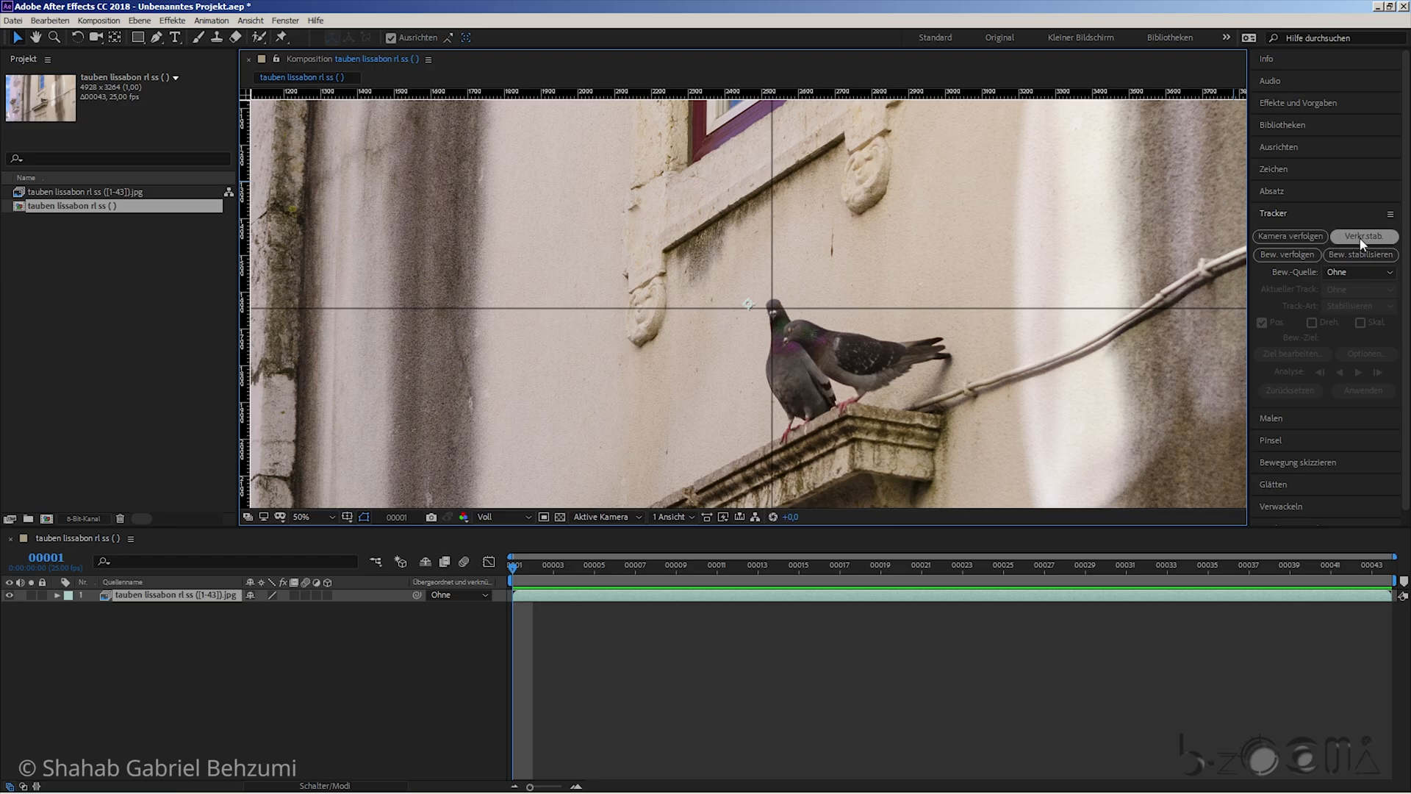
drag(1251, 217, 1168, 218)
click(1274, 242)
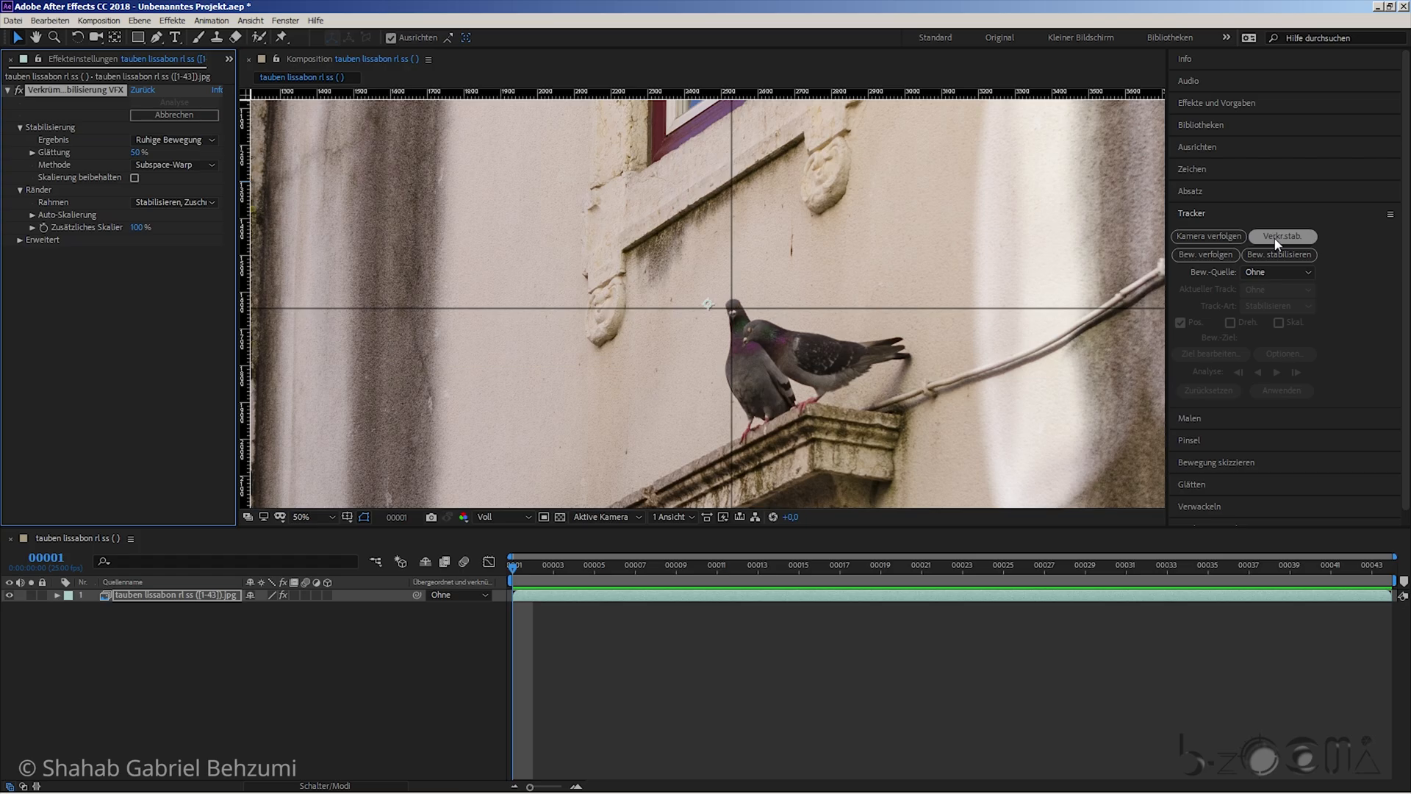
- Configure the stabilizer with detailed analysis, 2% smoothing, the Position, Skalieren, Drehung method and Nur stabilisieren framing
click(17, 239)
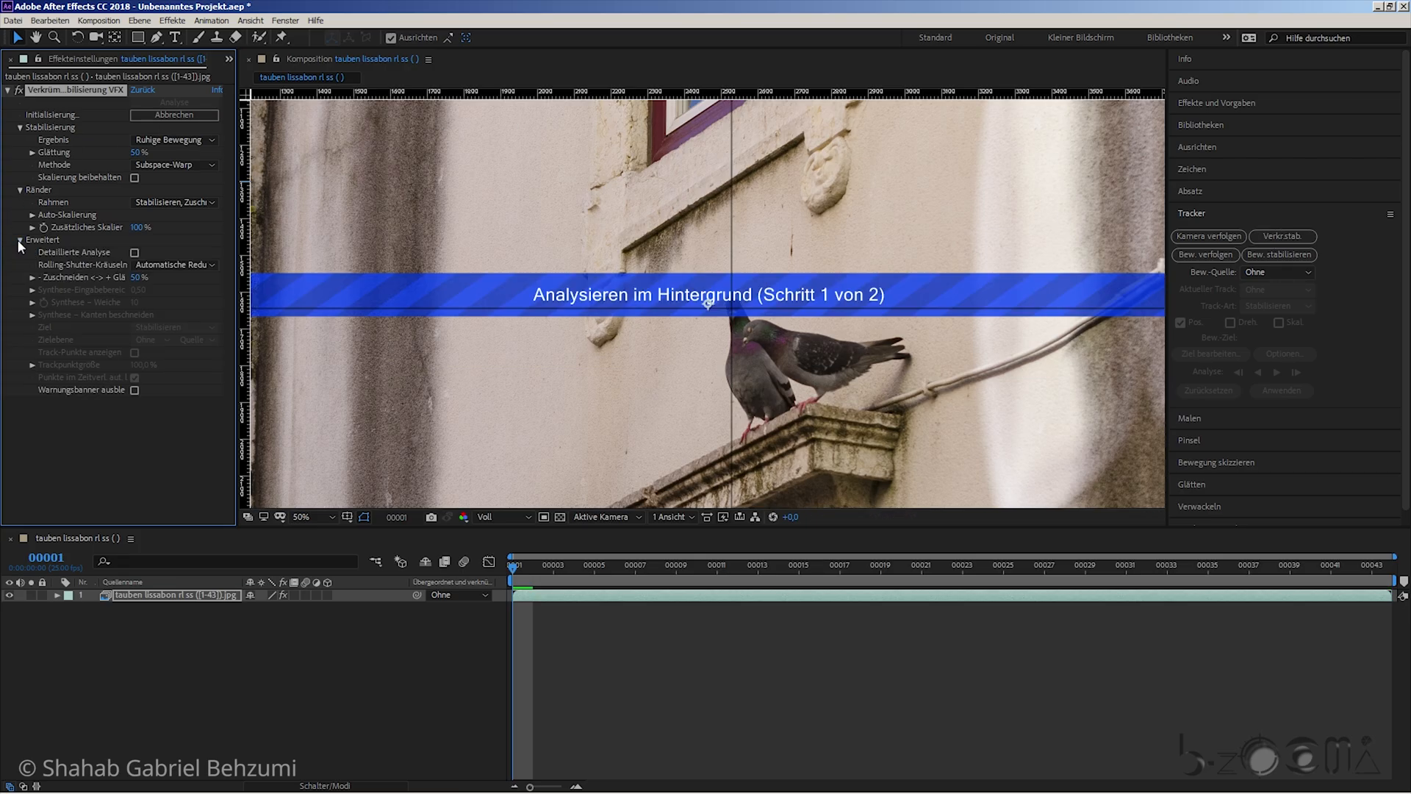
click(134, 253)
text(2)
key(Return)
click(188, 163)
click(179, 191)
click(195, 208)
click(189, 213)
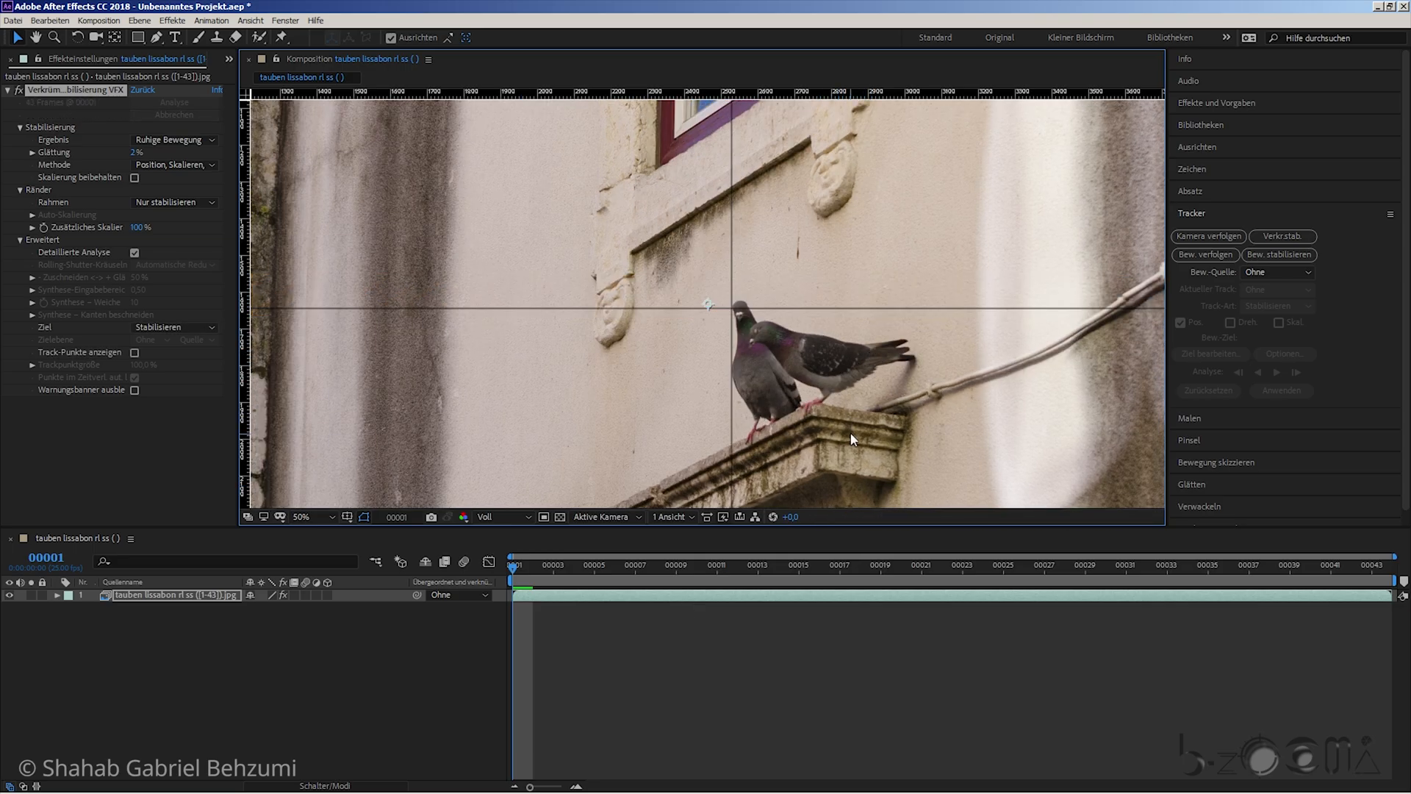
- Move the crossing guides to the ledge beneath the pigeons and play back the stabilized sequence
scroll(844, 347, down, 2)
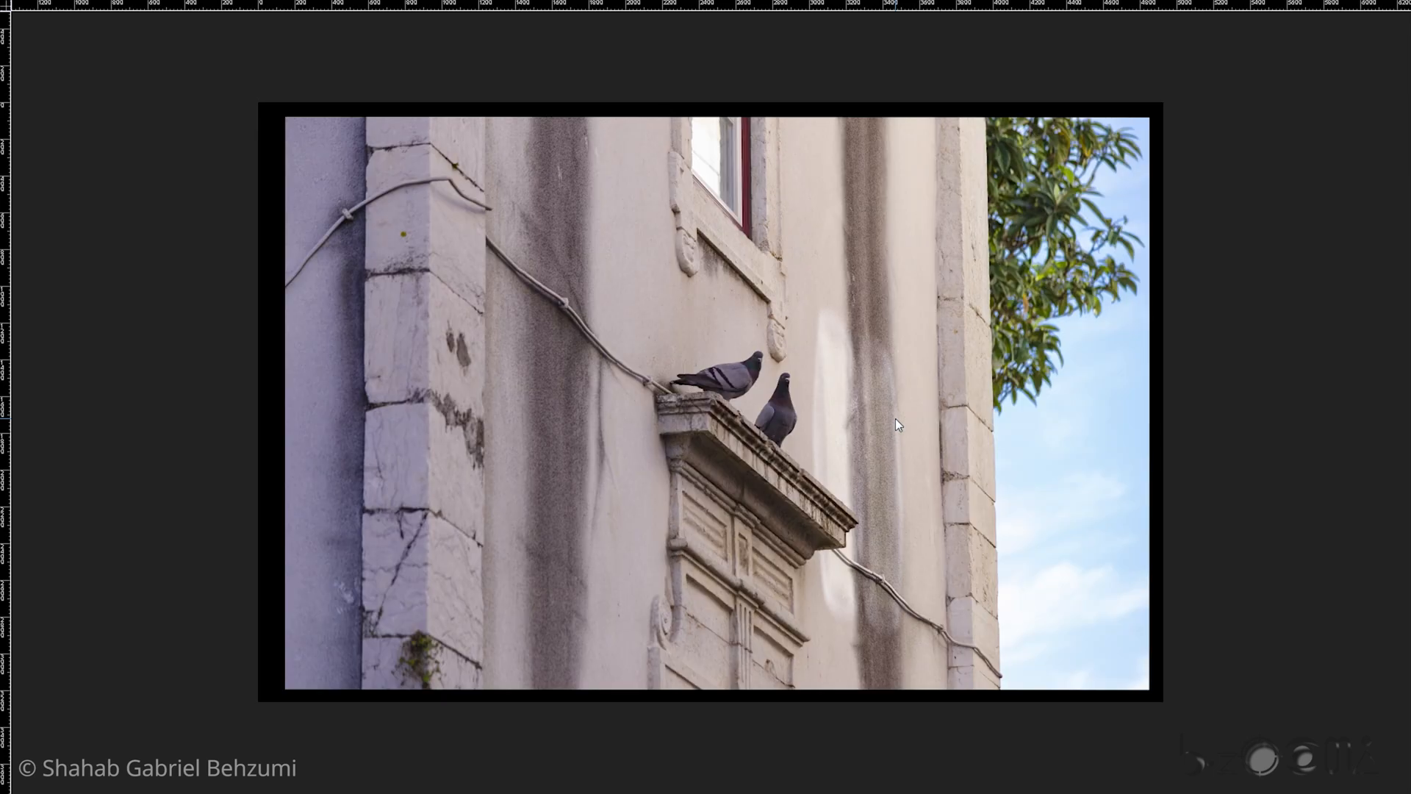
key(ctrl+\)
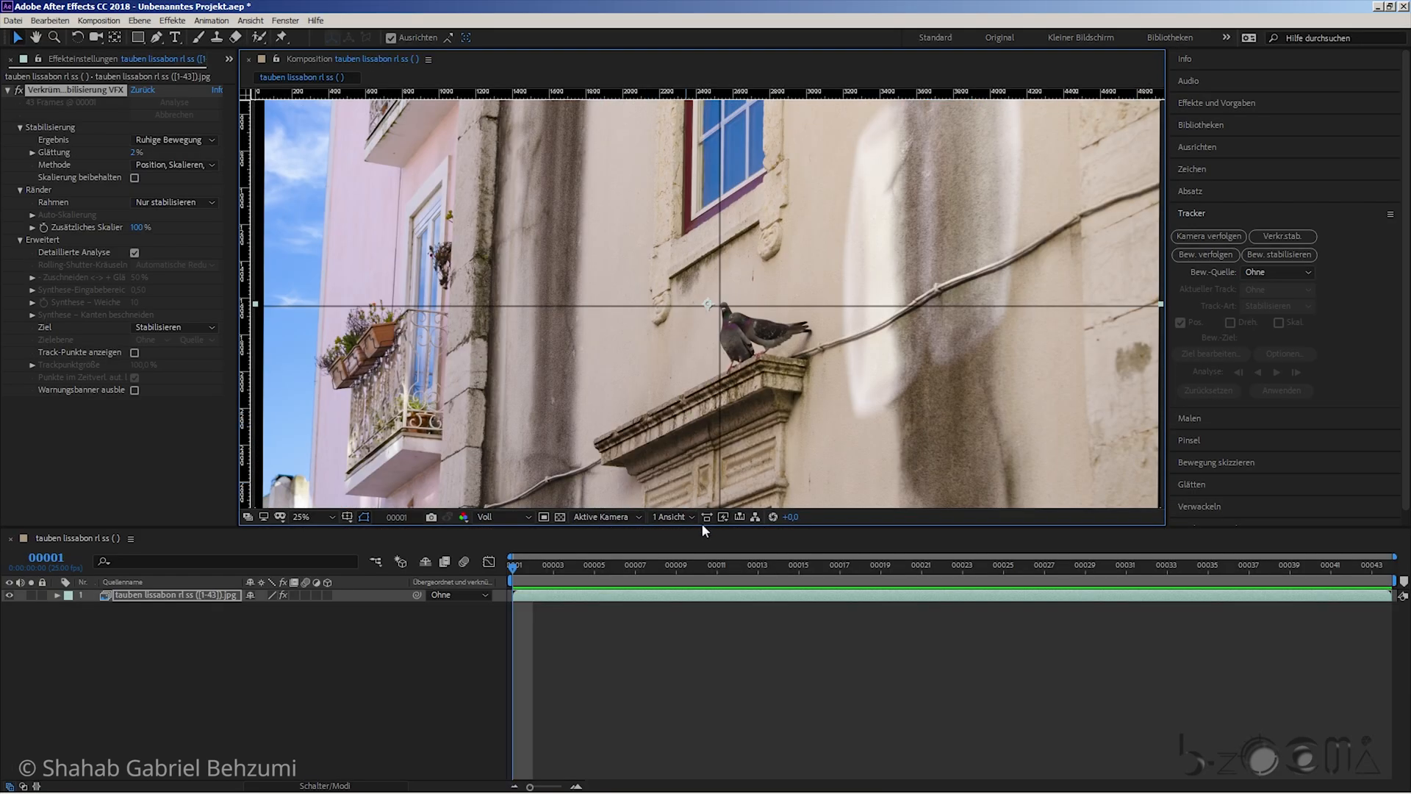
drag(723, 321, 782, 354)
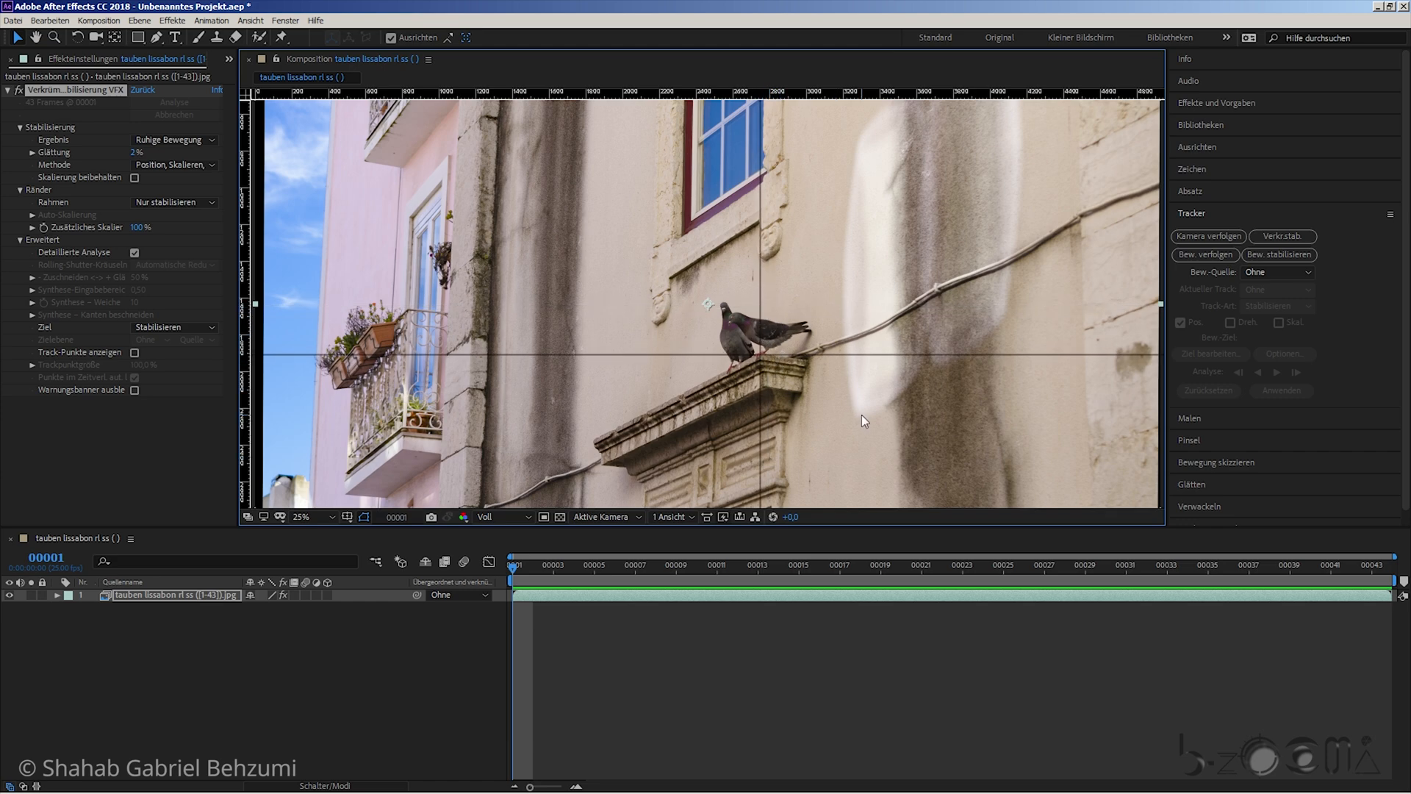
key(space)
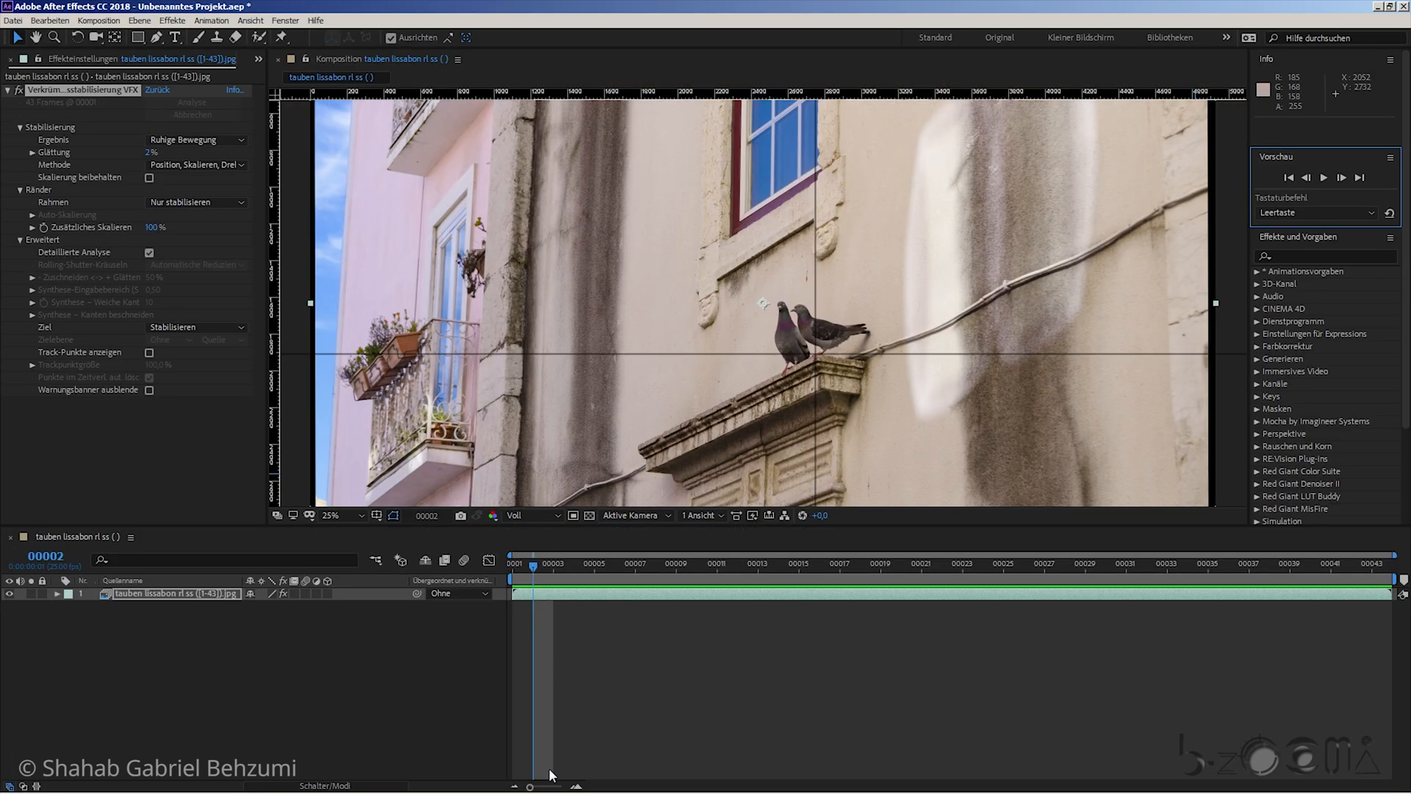
- Extend the composition's duration to 100 frames and show the whole duration in the timeline
click(531, 786)
click(879, 234)
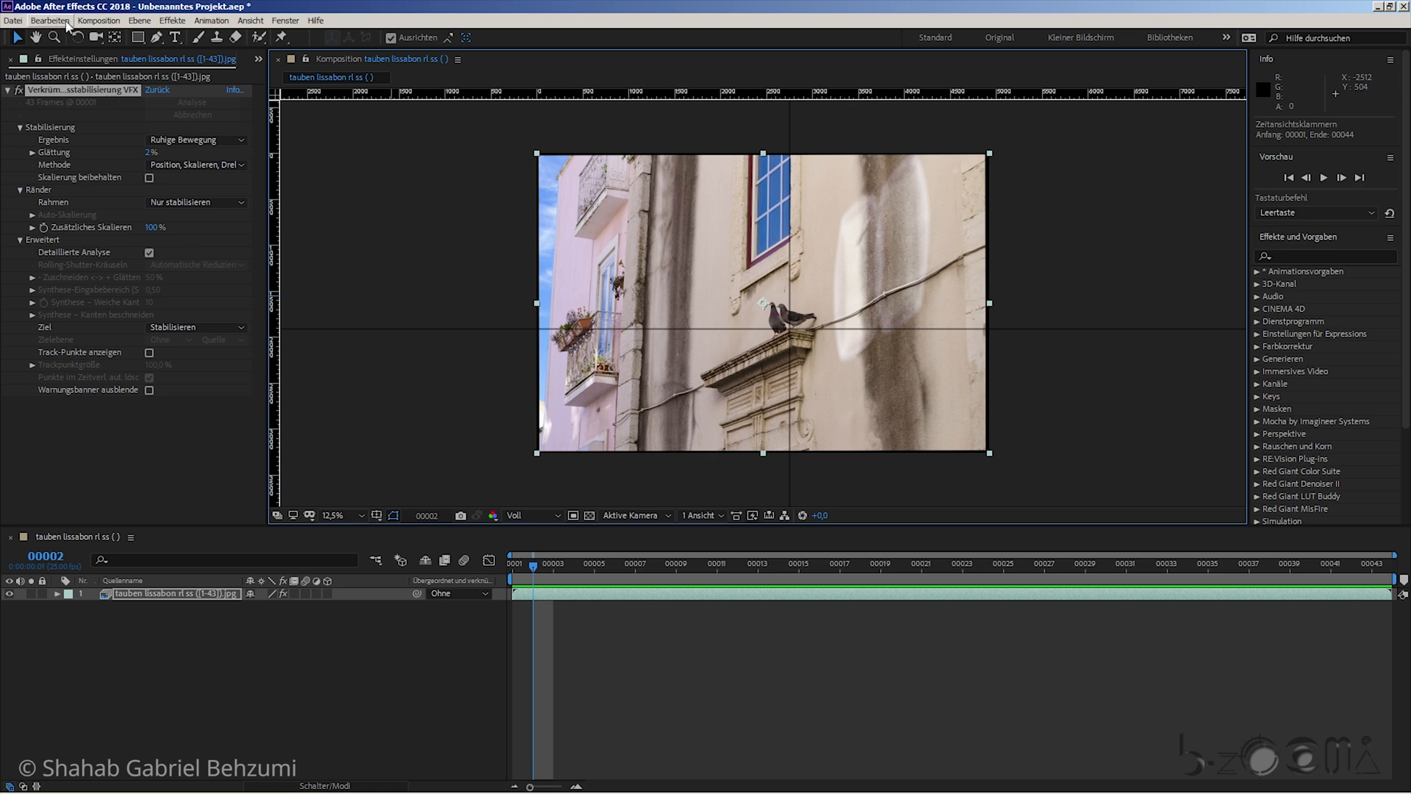
click(98, 20)
click(139, 66)
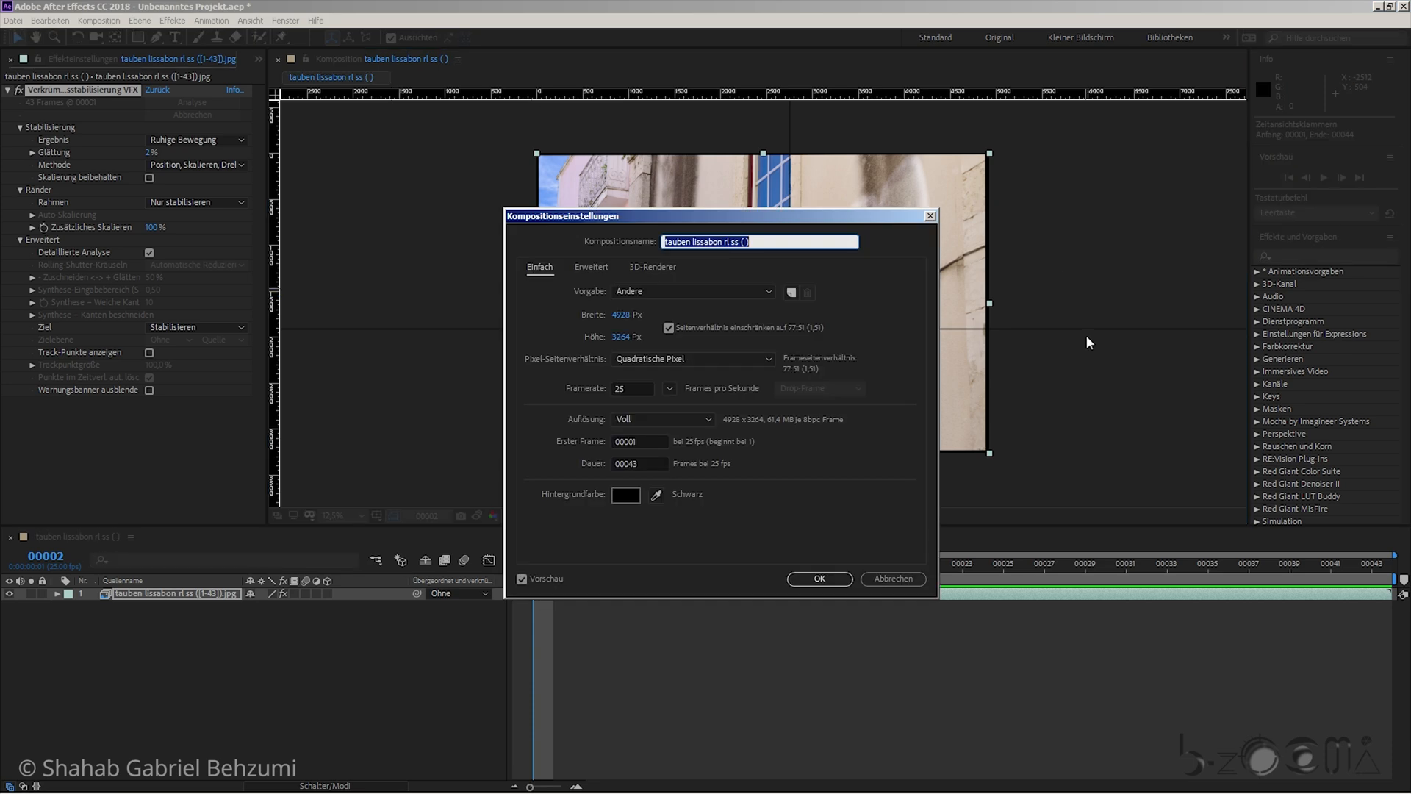
drag(644, 463, 629, 463)
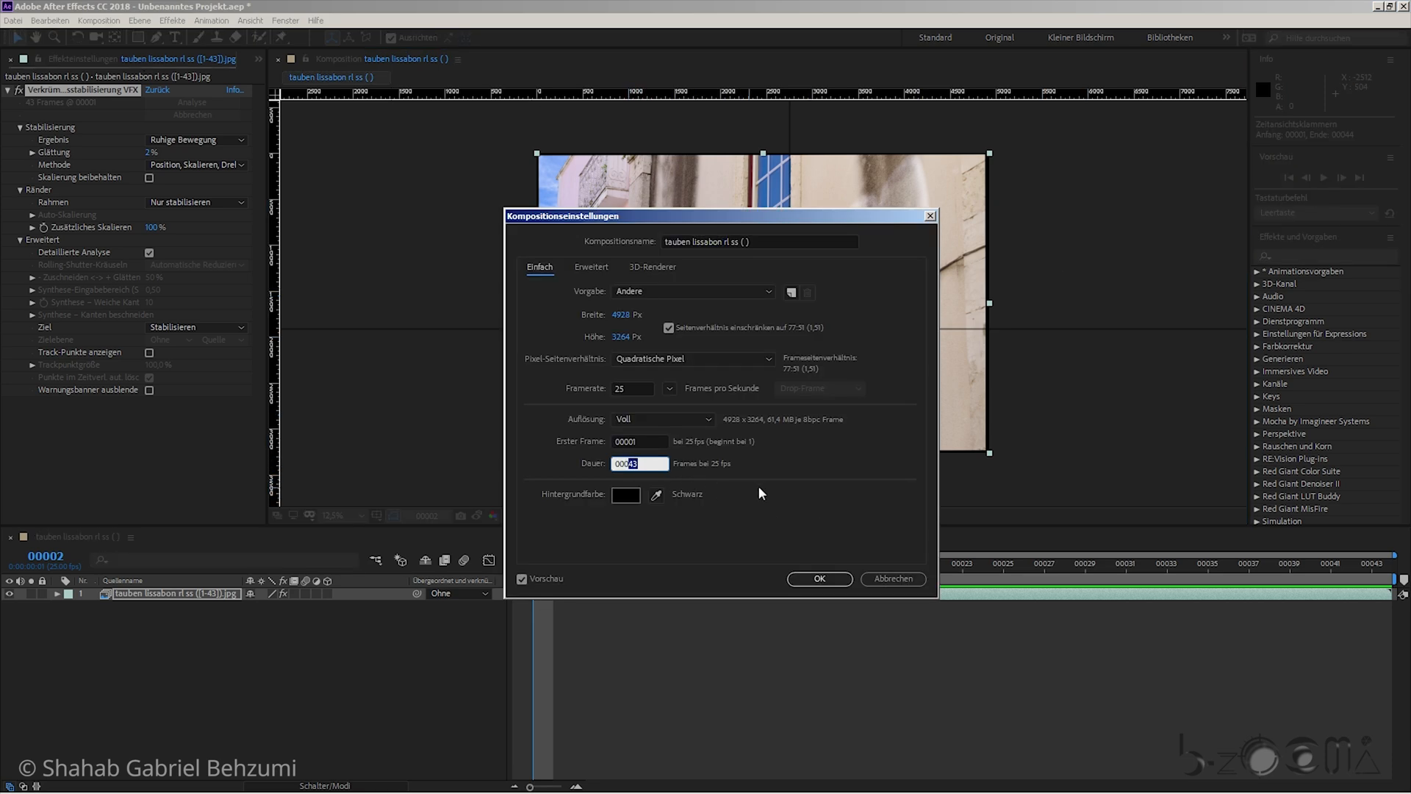
text(100)
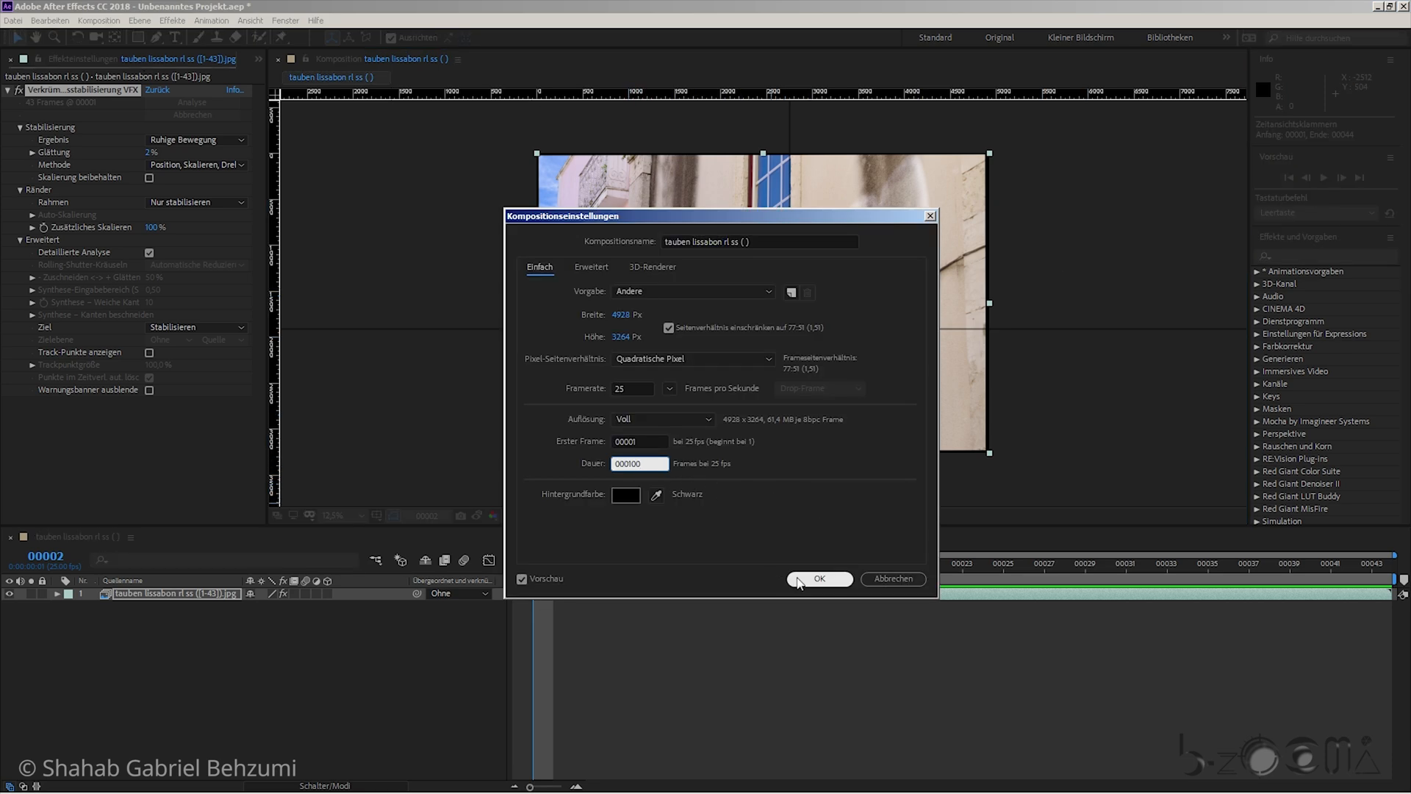
click(816, 579)
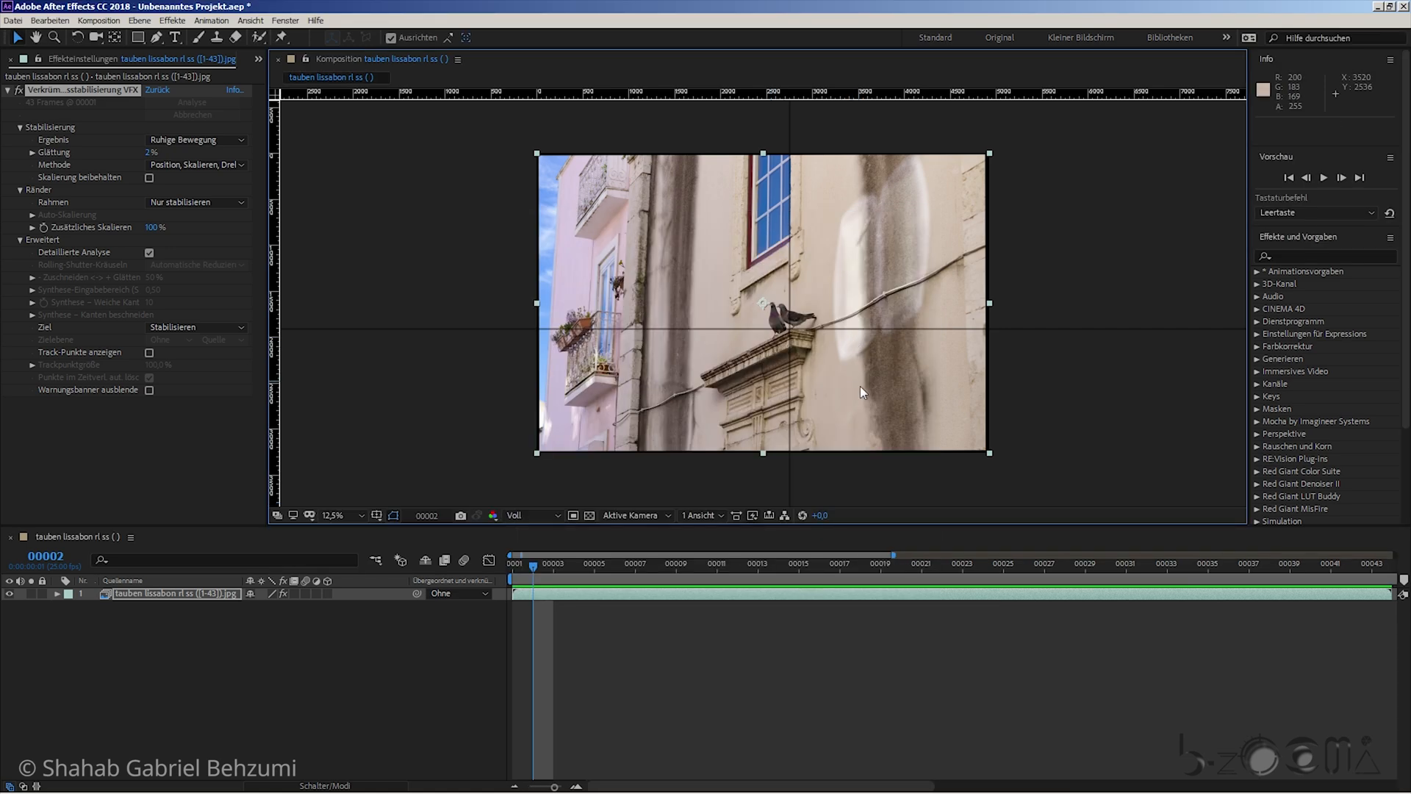
drag(539, 781, 529, 785)
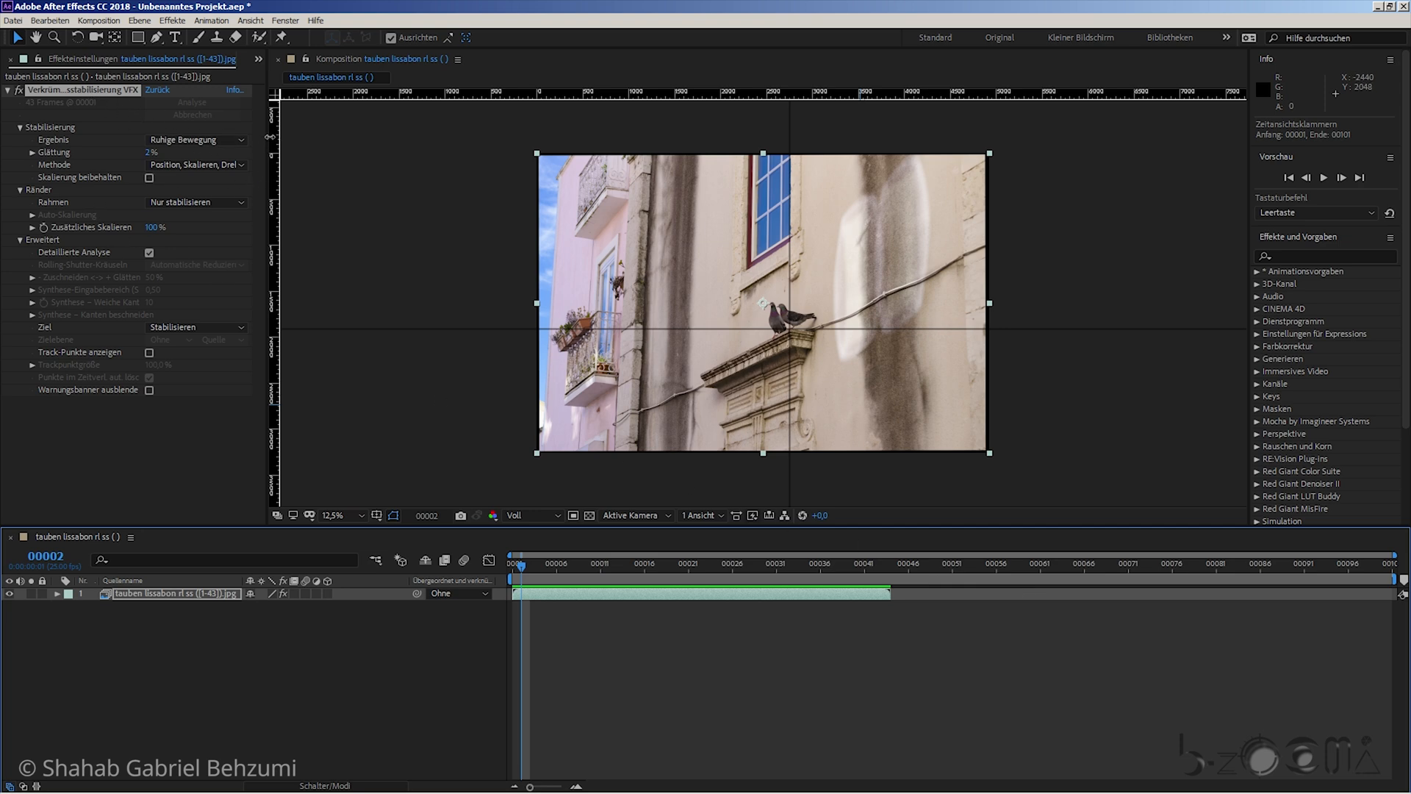
- Nest the stabilized composition tauben lissabon rl ss ( ) inside a new composition
drag(269, 139, 388, 146)
click(279, 60)
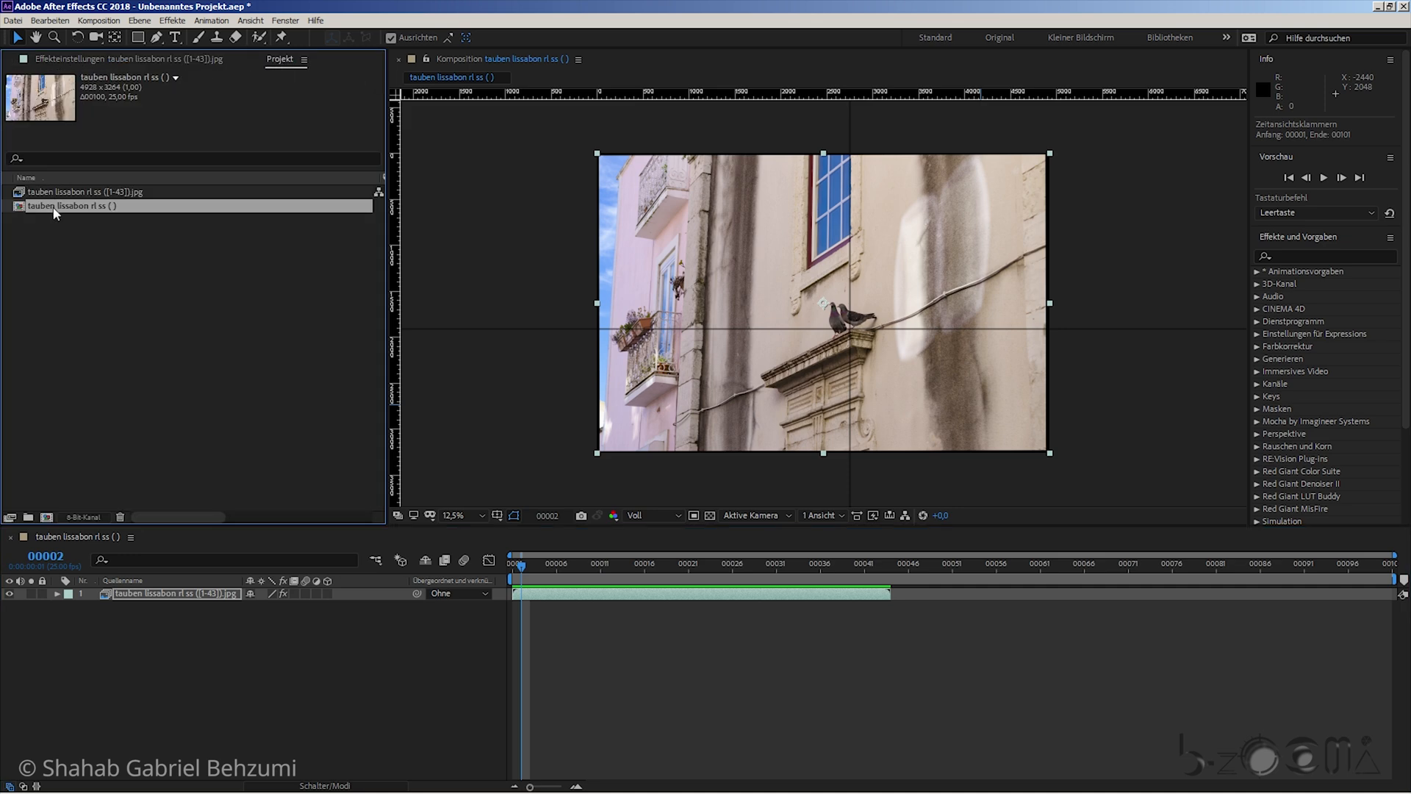
drag(110, 502, 46, 519)
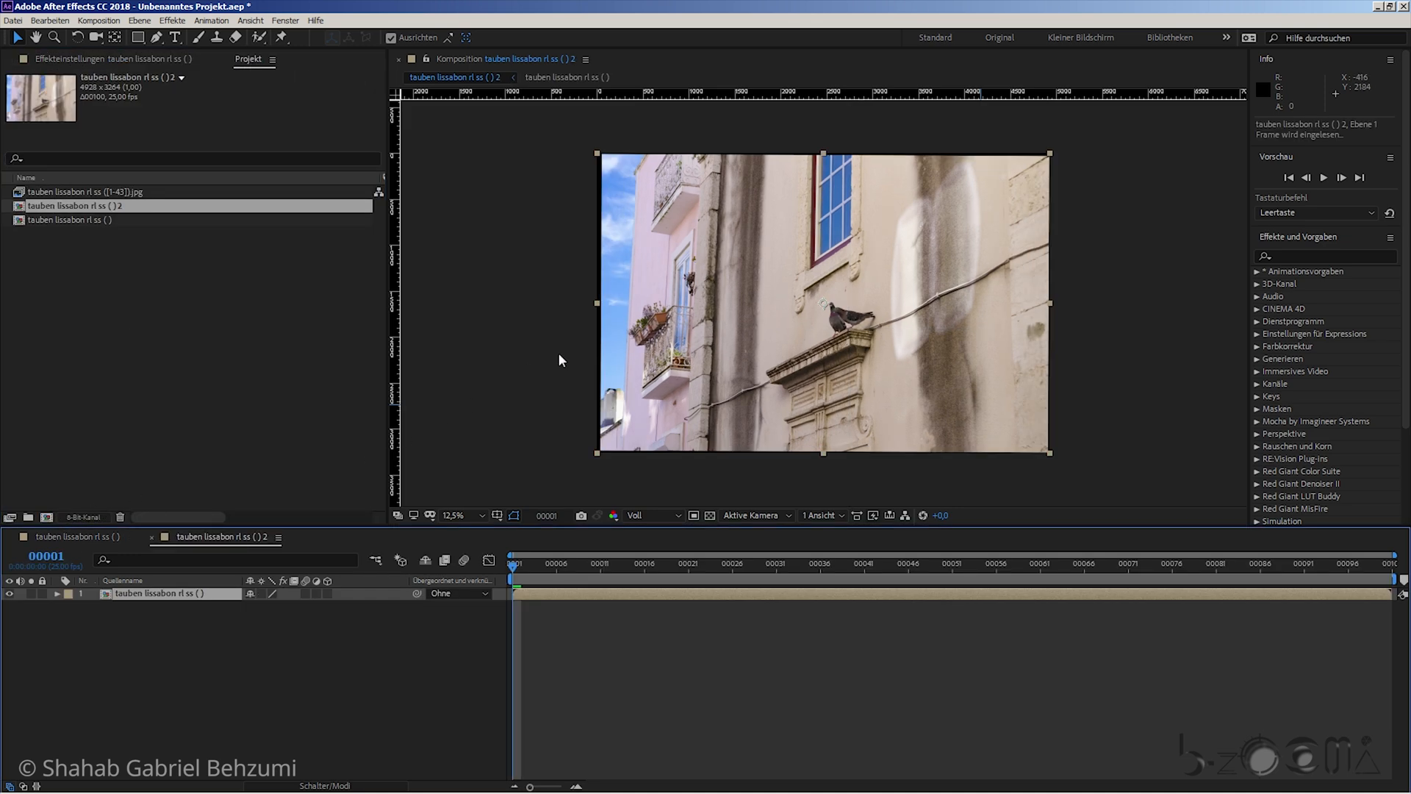
- Scrub through the nested composition to check the sequence, then return to frame 00001
click(1084, 563)
drag(1084, 575, 899, 573)
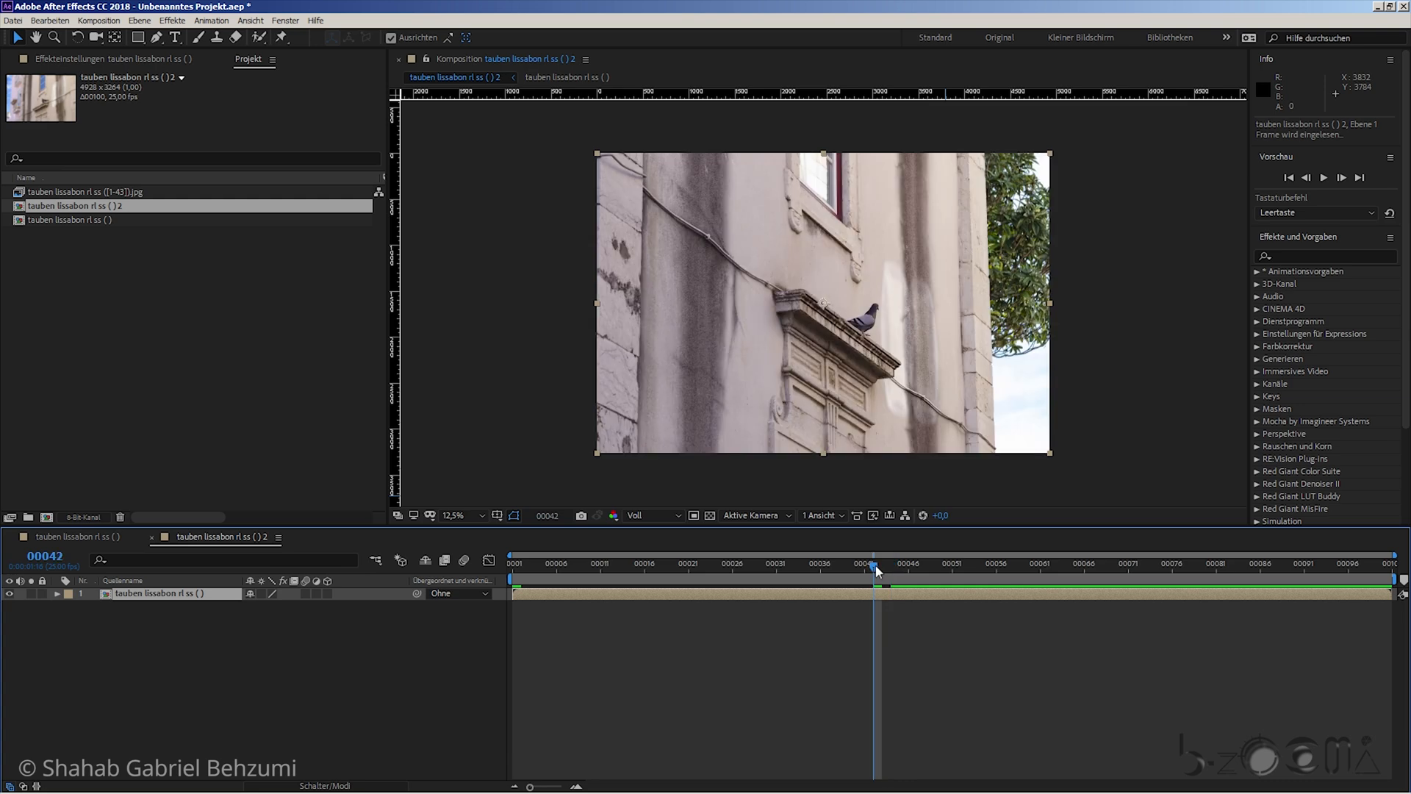
click(547, 579)
drag(640, 596, 513, 591)
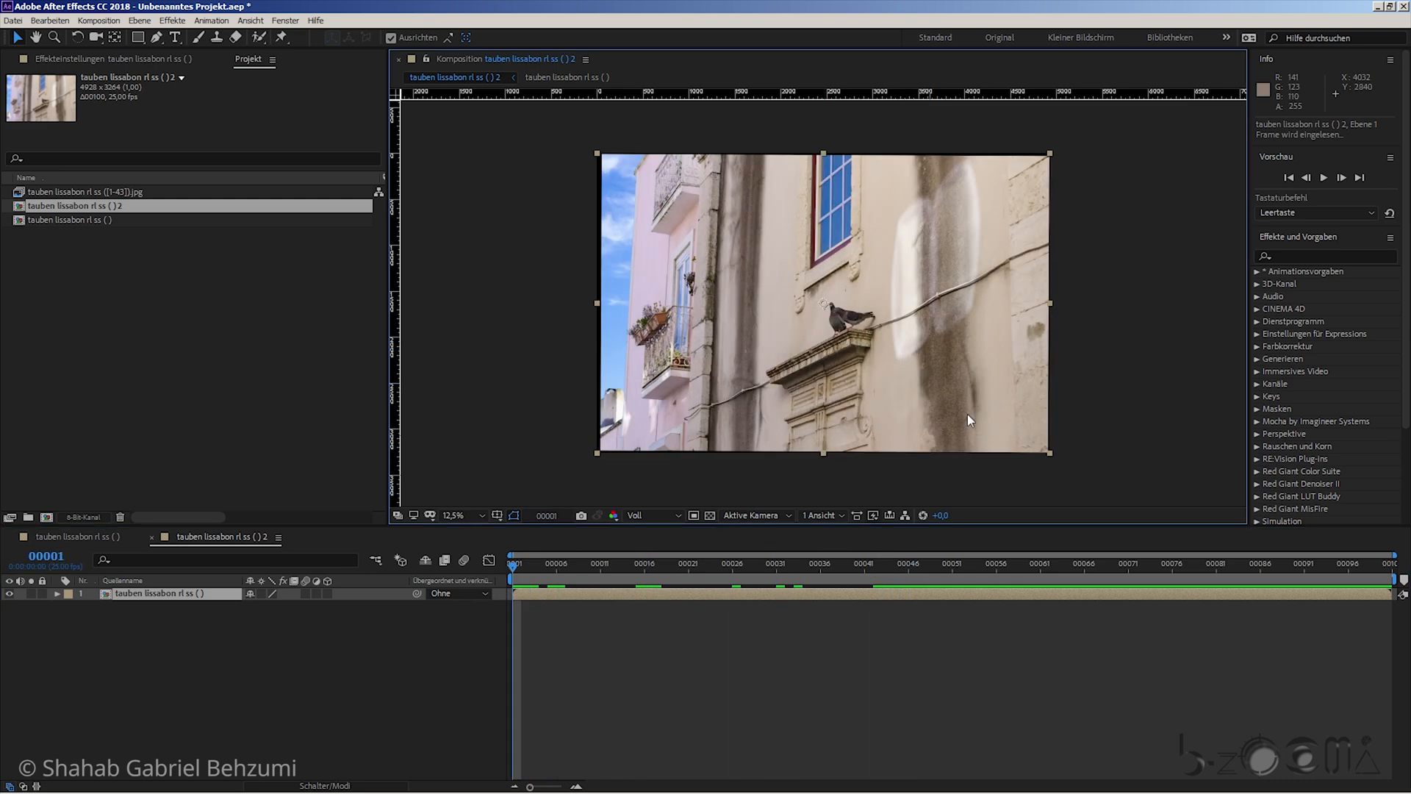
- Enlarge the new outer composition to 5072 × 3359 px with its aspect ratio locked
click(105, 20)
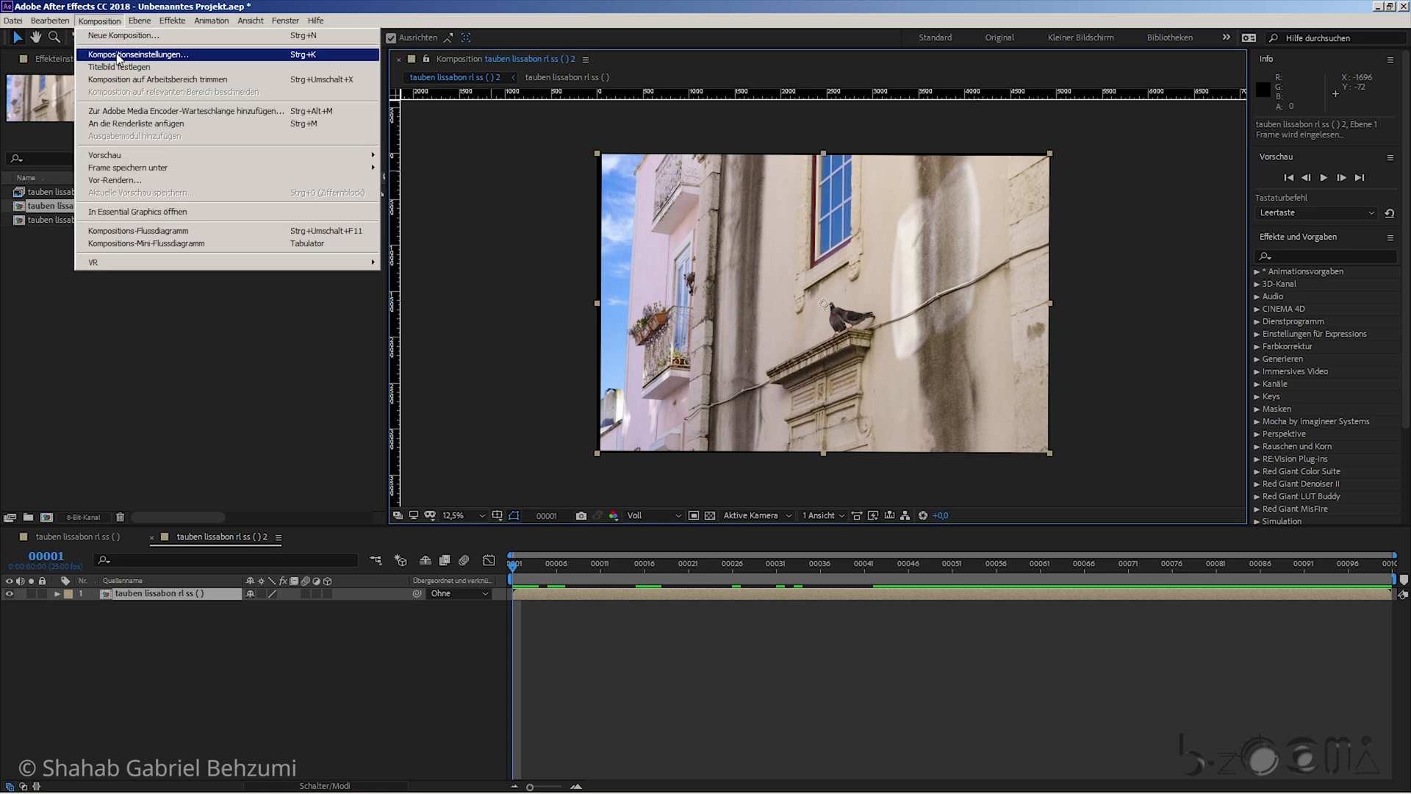
click(118, 47)
drag(627, 316, 633, 316)
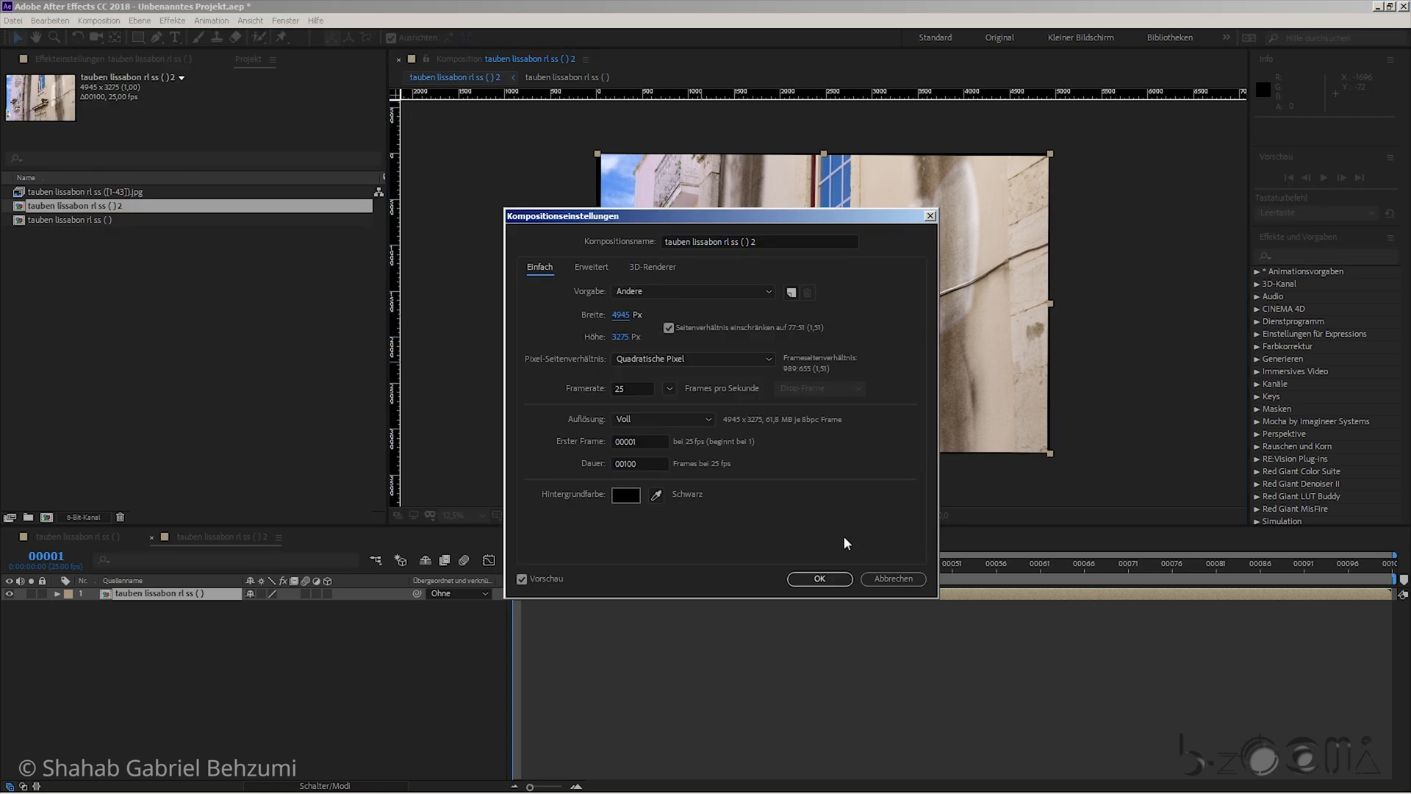
click(820, 578)
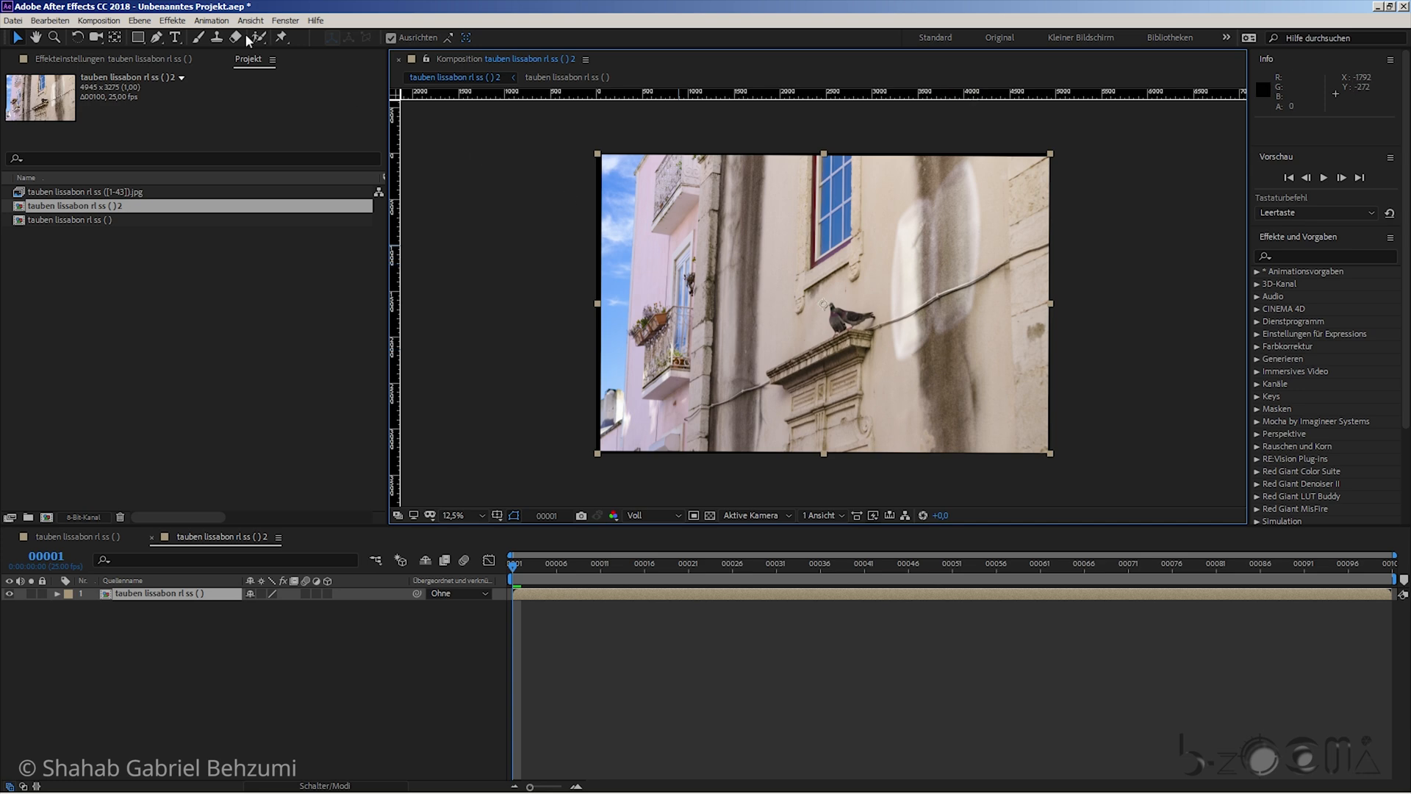
click(98, 20)
click(118, 47)
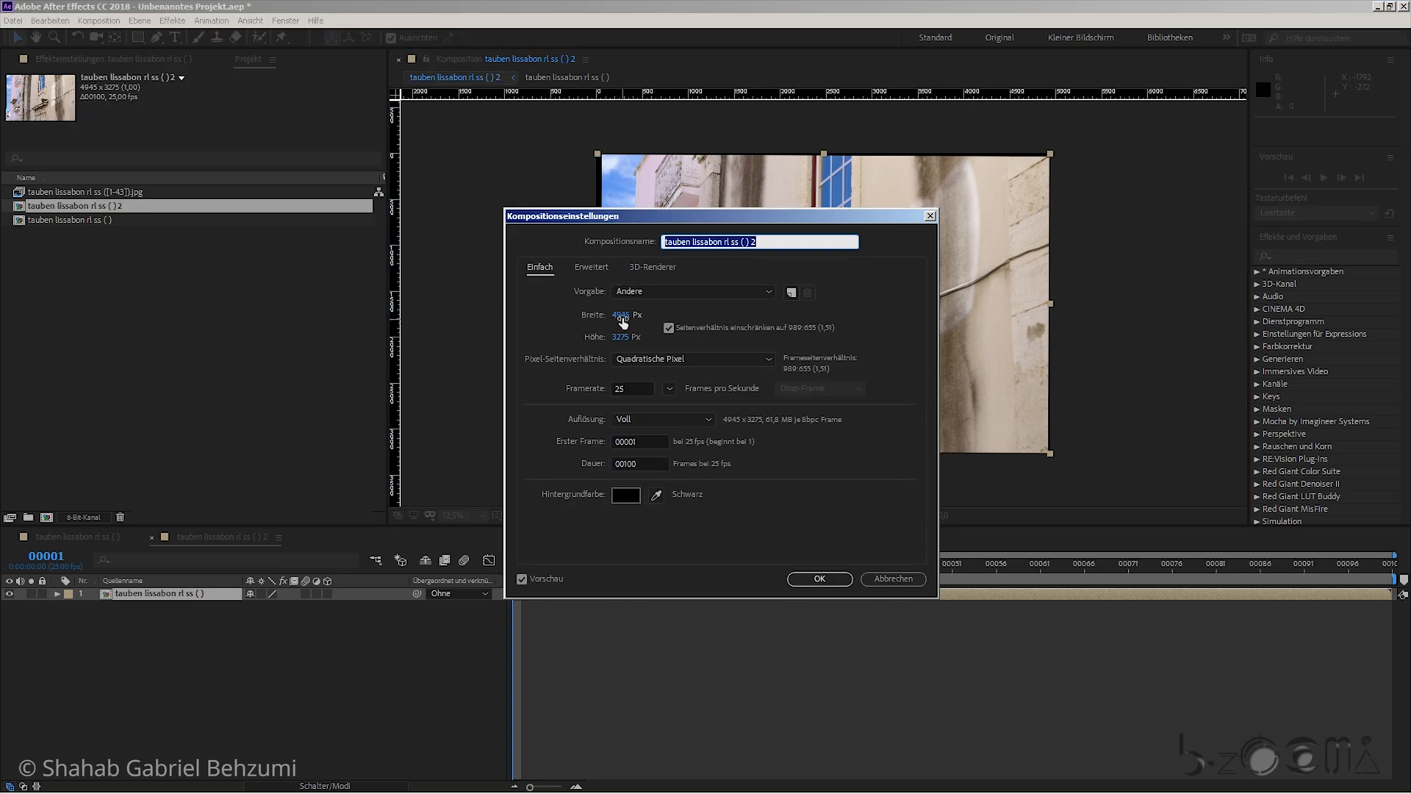
drag(621, 316, 714, 316)
click(820, 579)
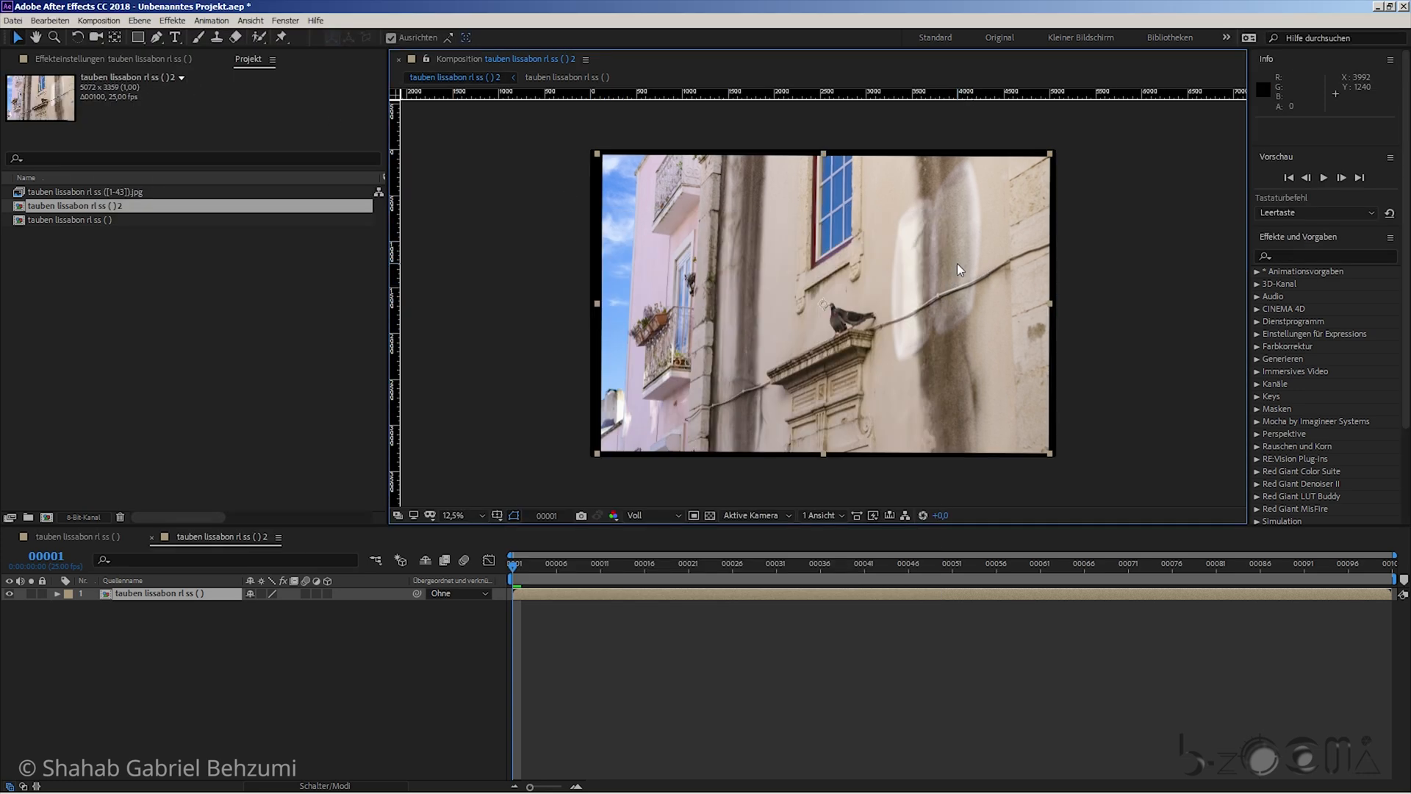
- Play the enlarged composition at full window size to check it, and return to the first frame
click(1325, 178)
key(grave)
scroll(817, 448, up, 1)
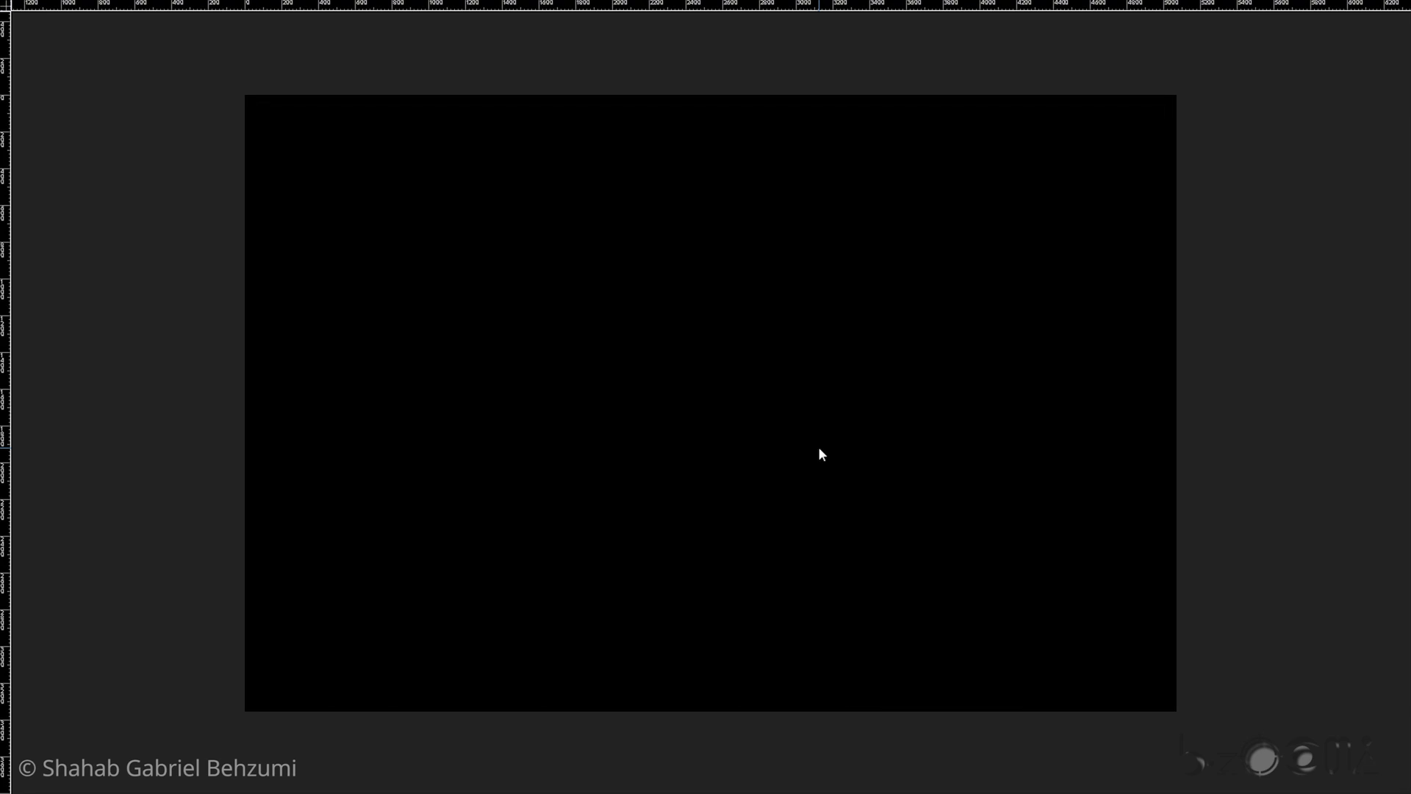
key(space)
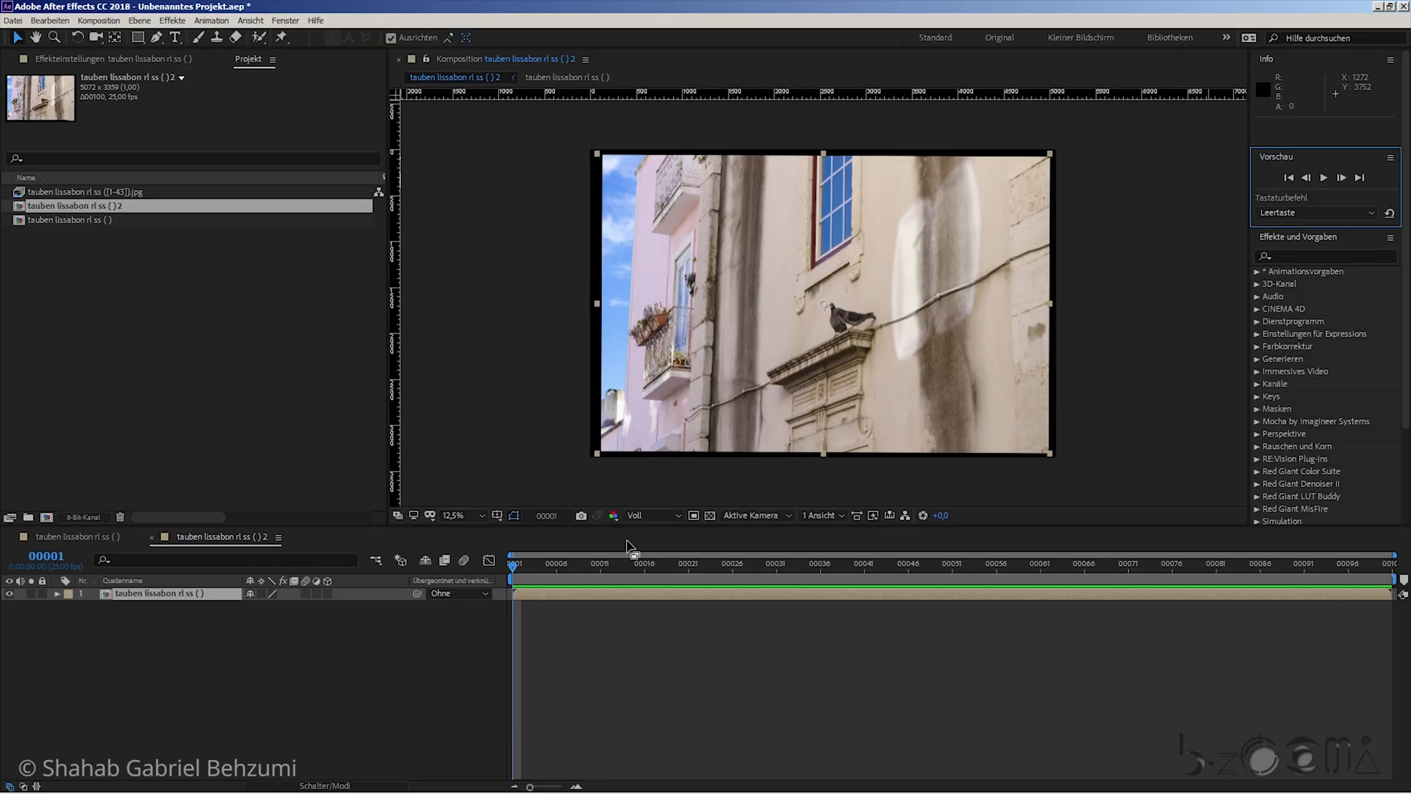
click(507, 577)
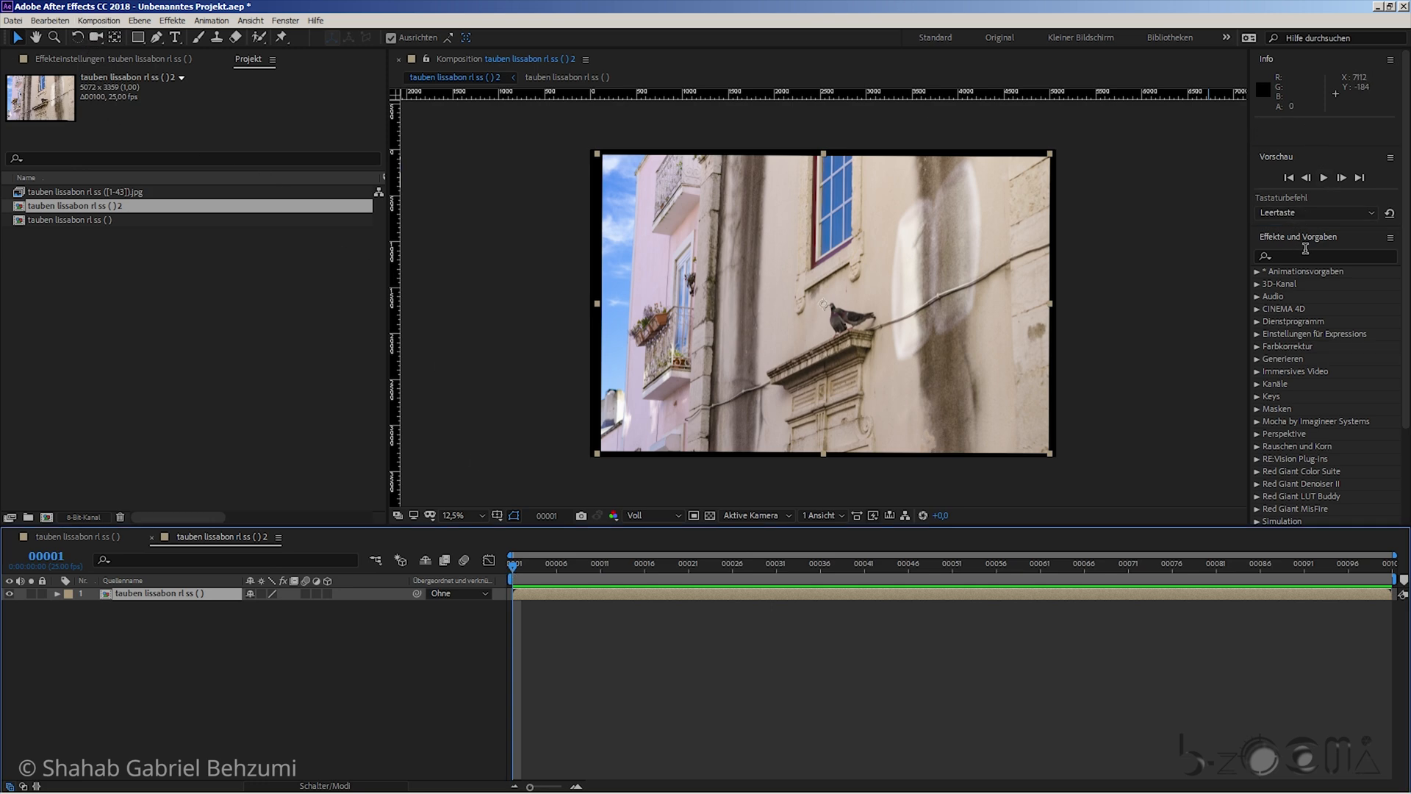
- Find the Zeitverkrümmung effect by searching for "zeit" and apply it to the nested composition layer
click(1305, 255)
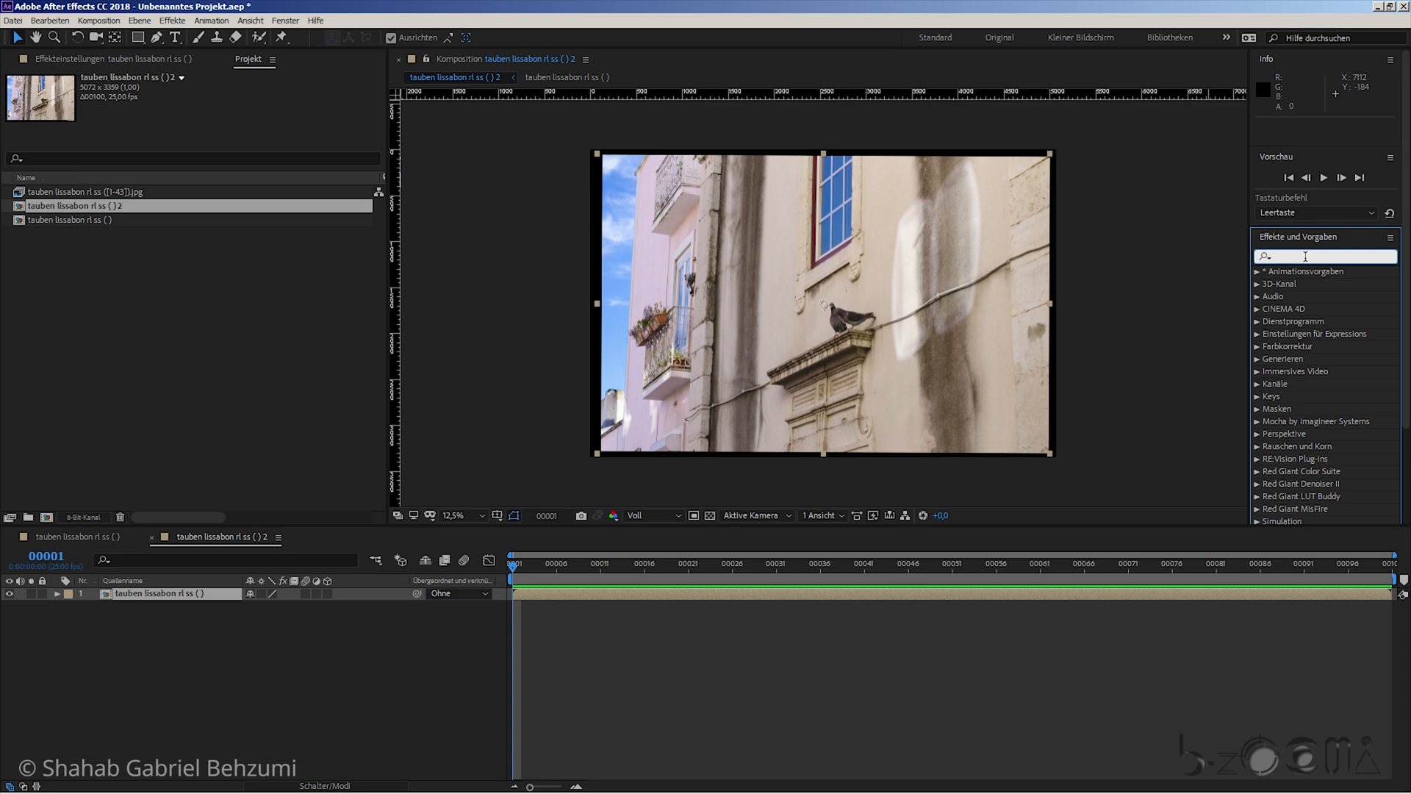
text(zeit)
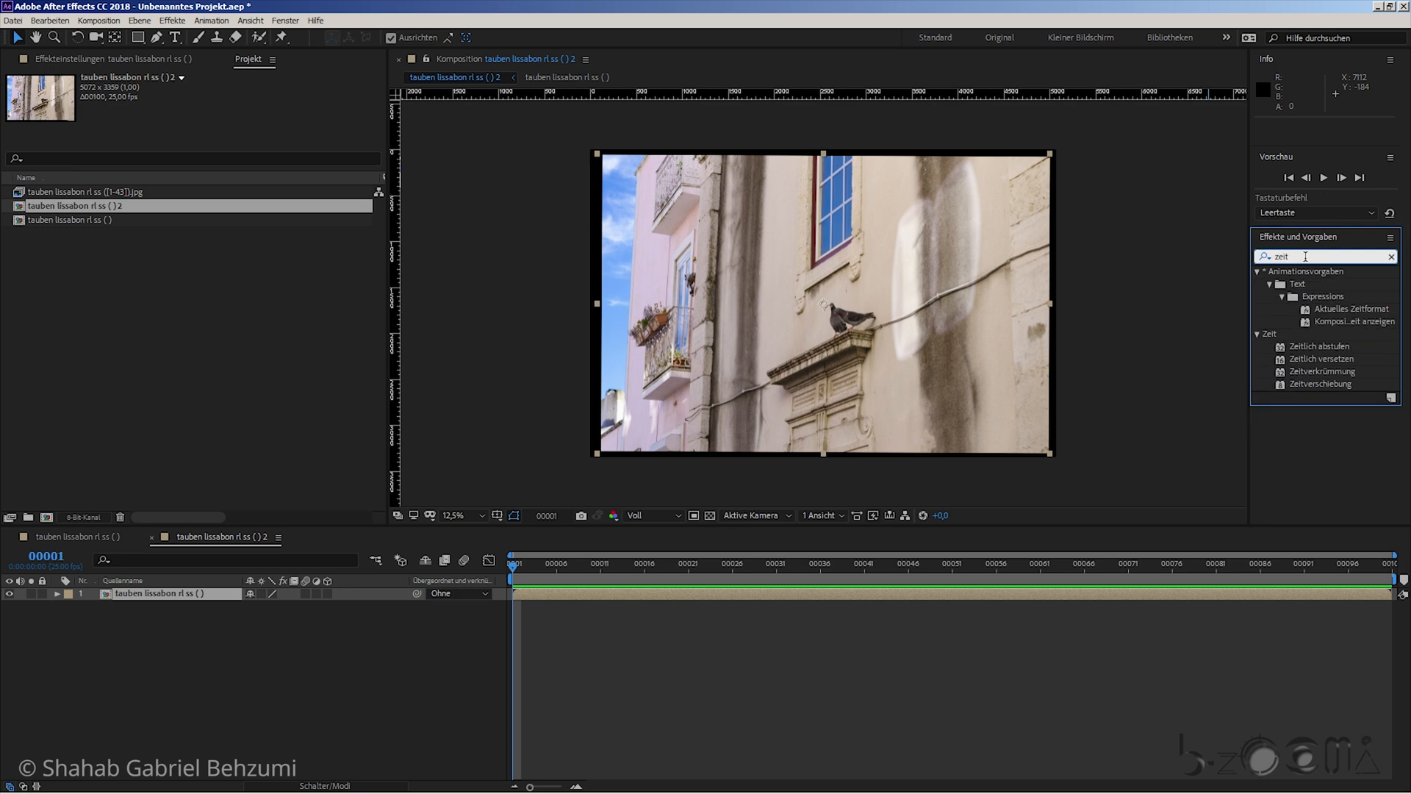
click(1327, 373)
drag(1327, 373, 913, 350)
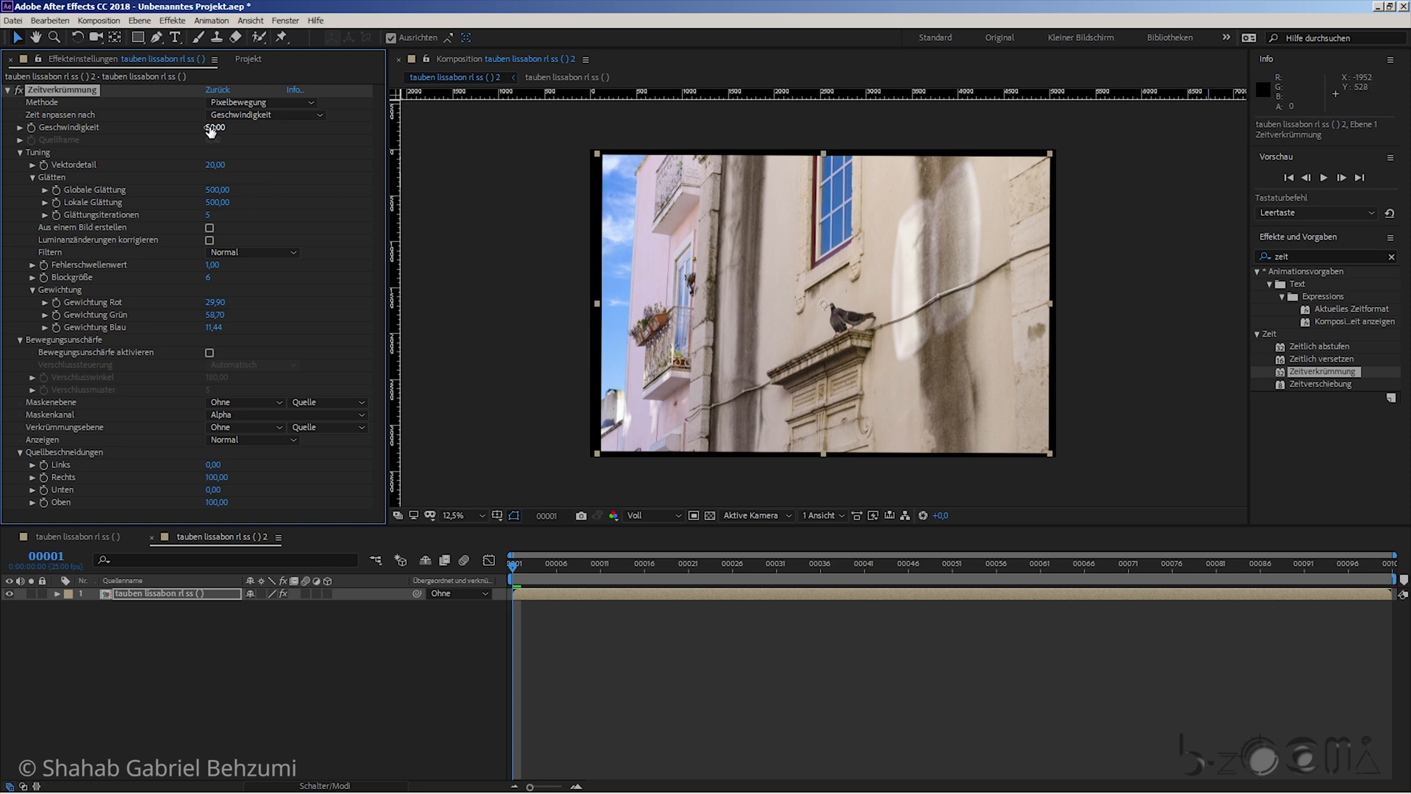
- Set the Zeitverkrümmung filtering to Extrem and go to frame 00069 to check the interpolation
click(293, 254)
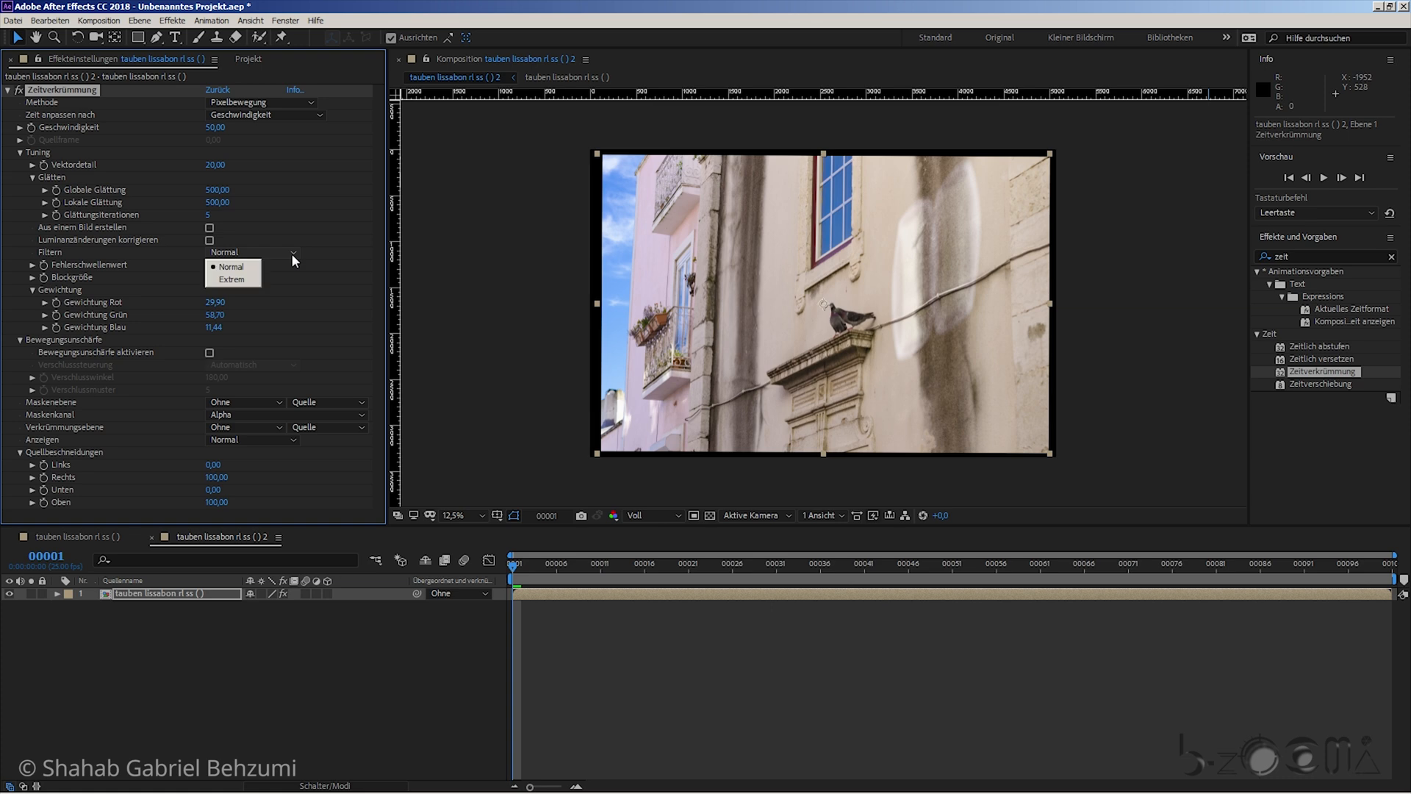
click(231, 280)
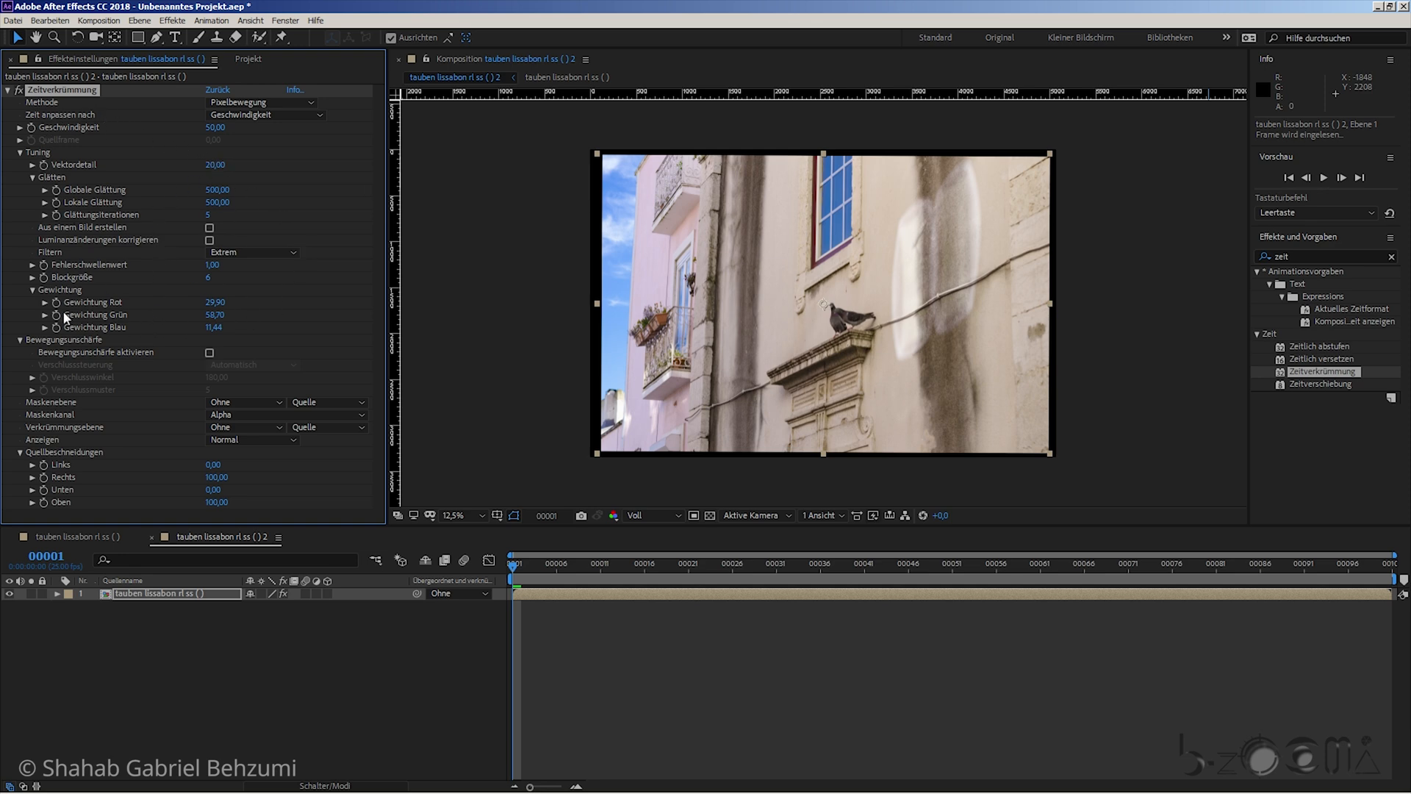
click(1110, 572)
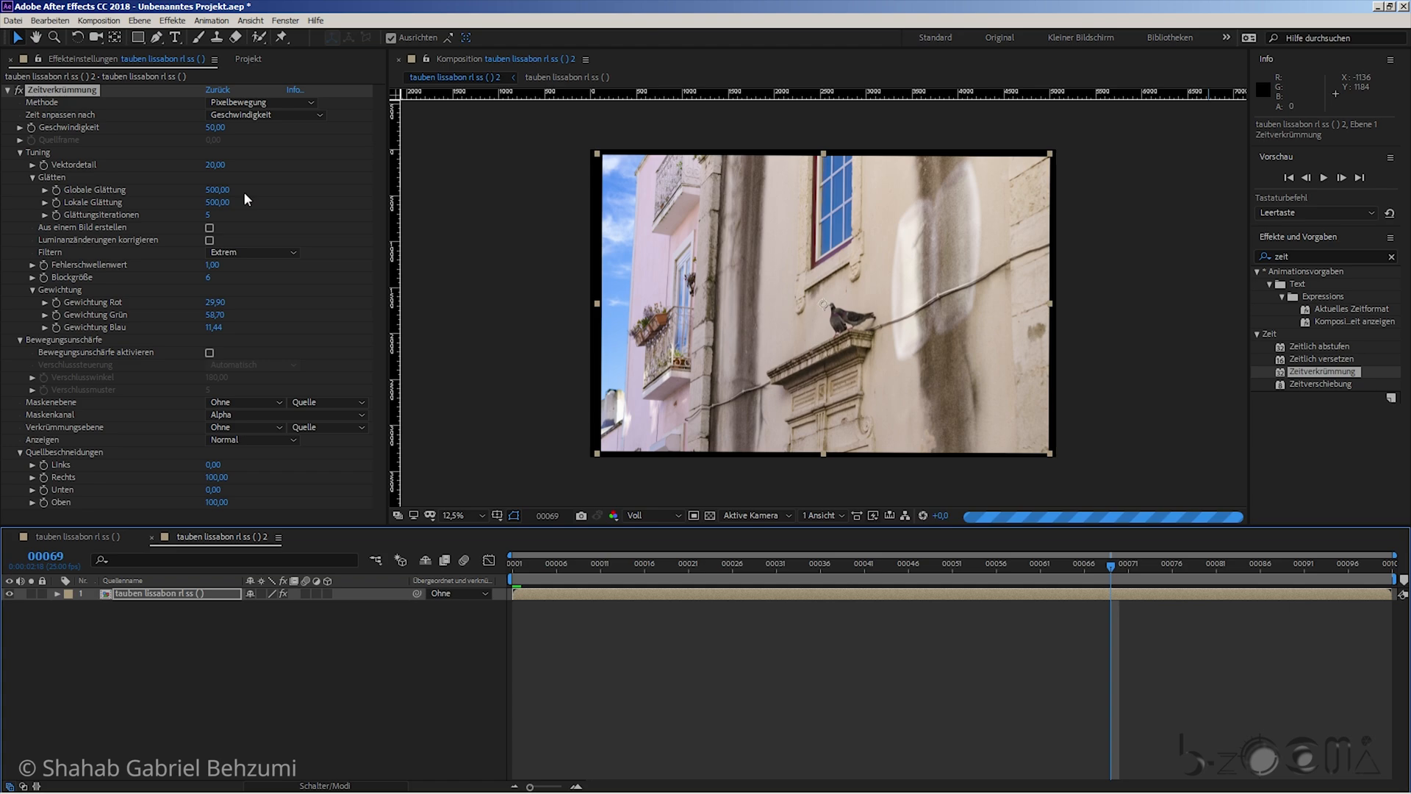
- Play the Zeitverkrümmung result from frame 00069, then go to frame 00028 to check the interpolation
click(1324, 178)
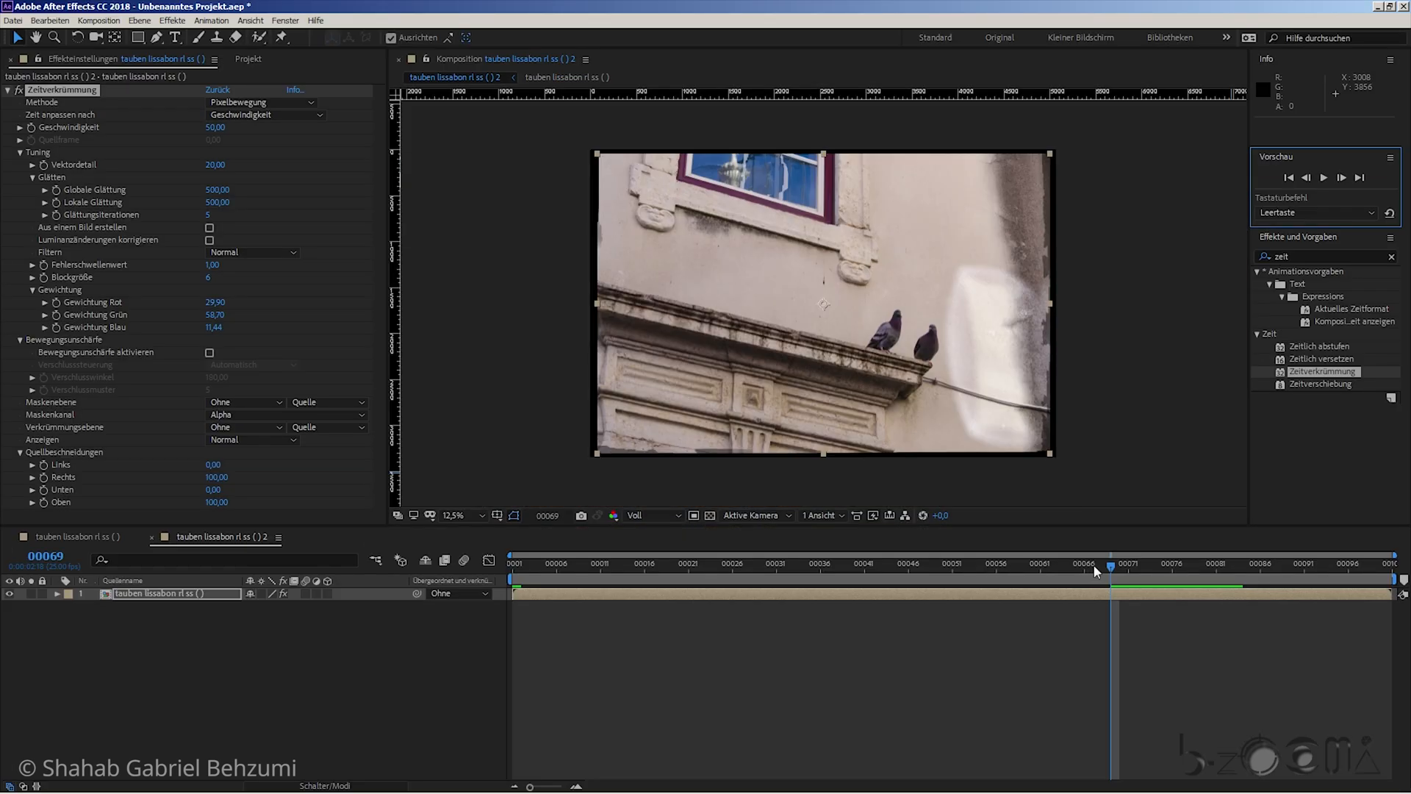
drag(1110, 567, 749, 581)
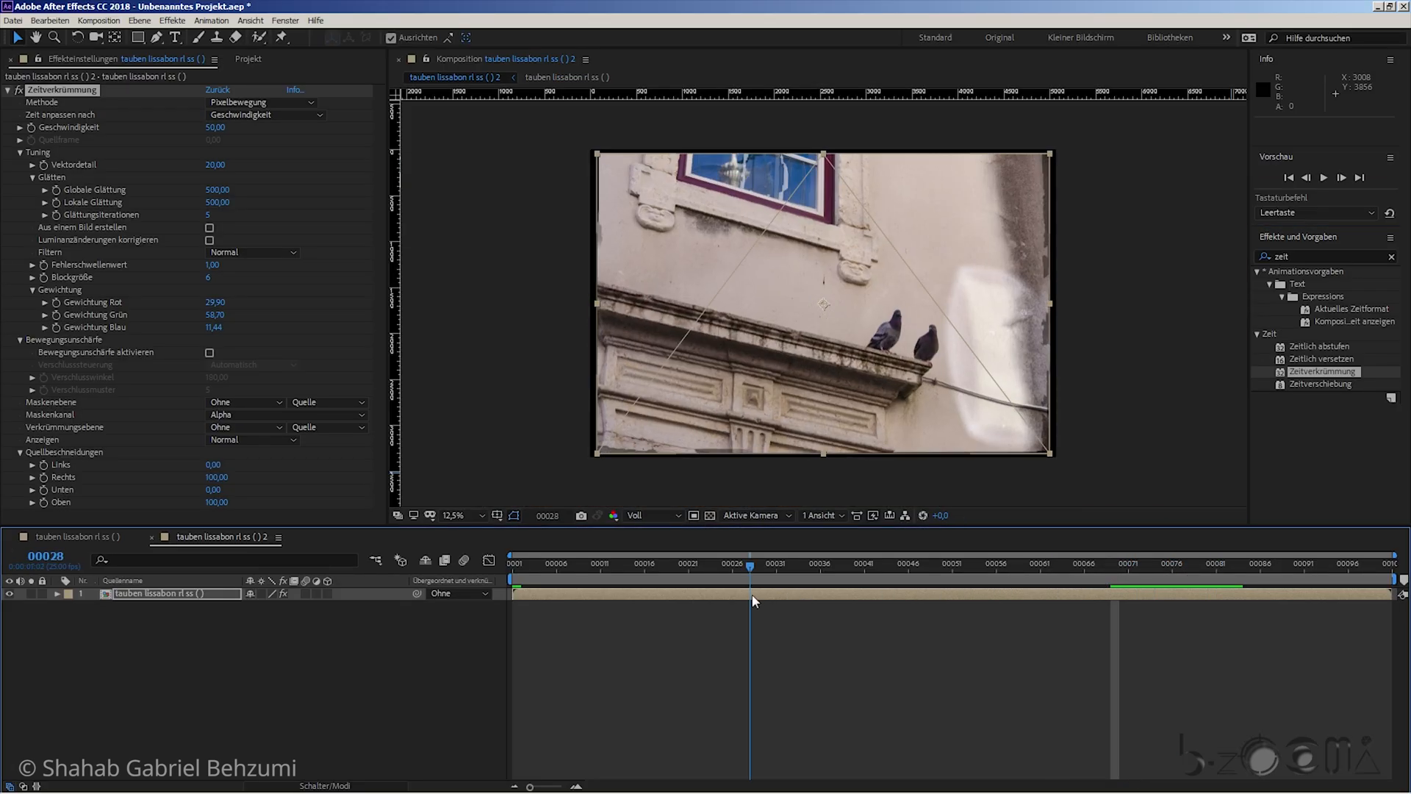
- Collapse the Tuning and Quellbeschneidungen settings and try the Frame-Mix method for Zeitverkrümmung
click(32, 178)
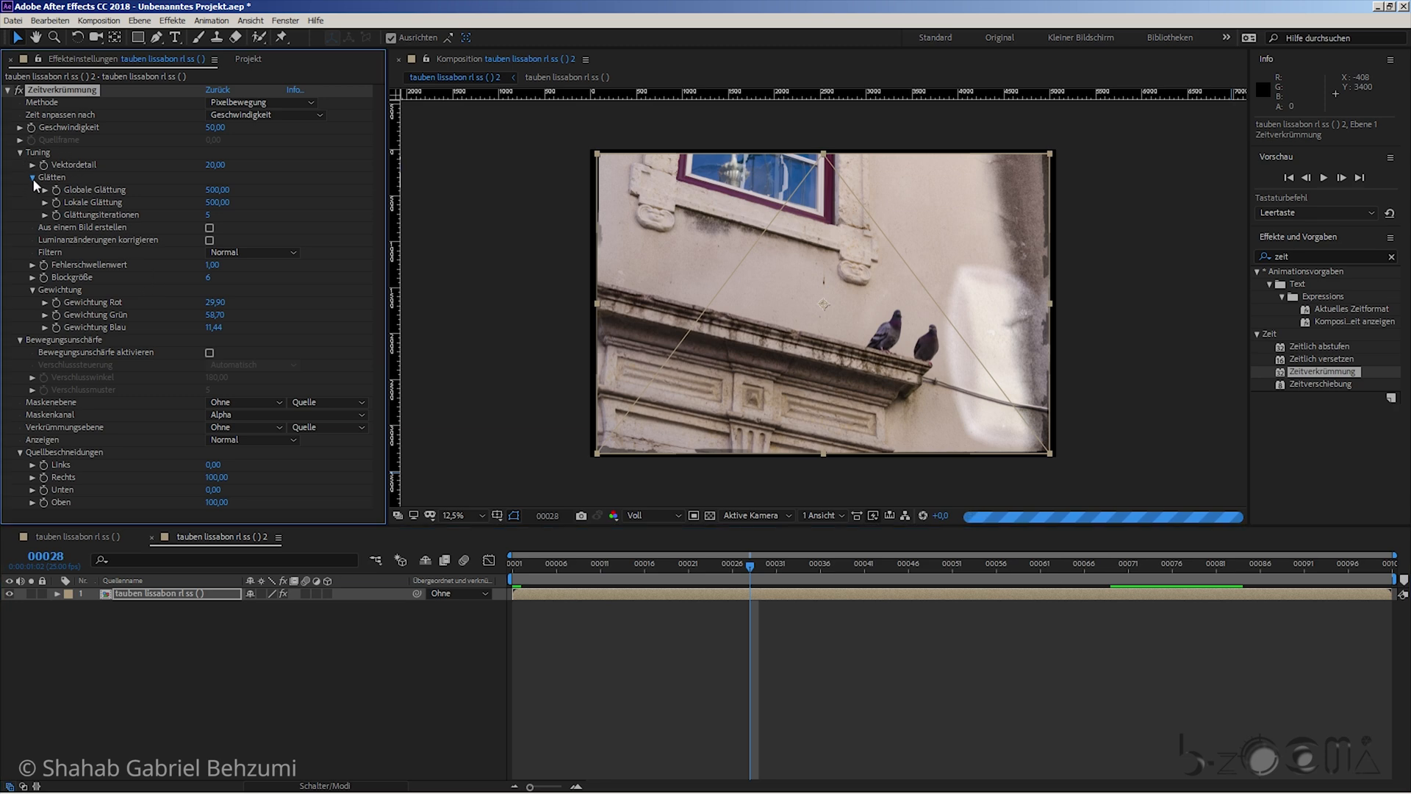
click(20, 152)
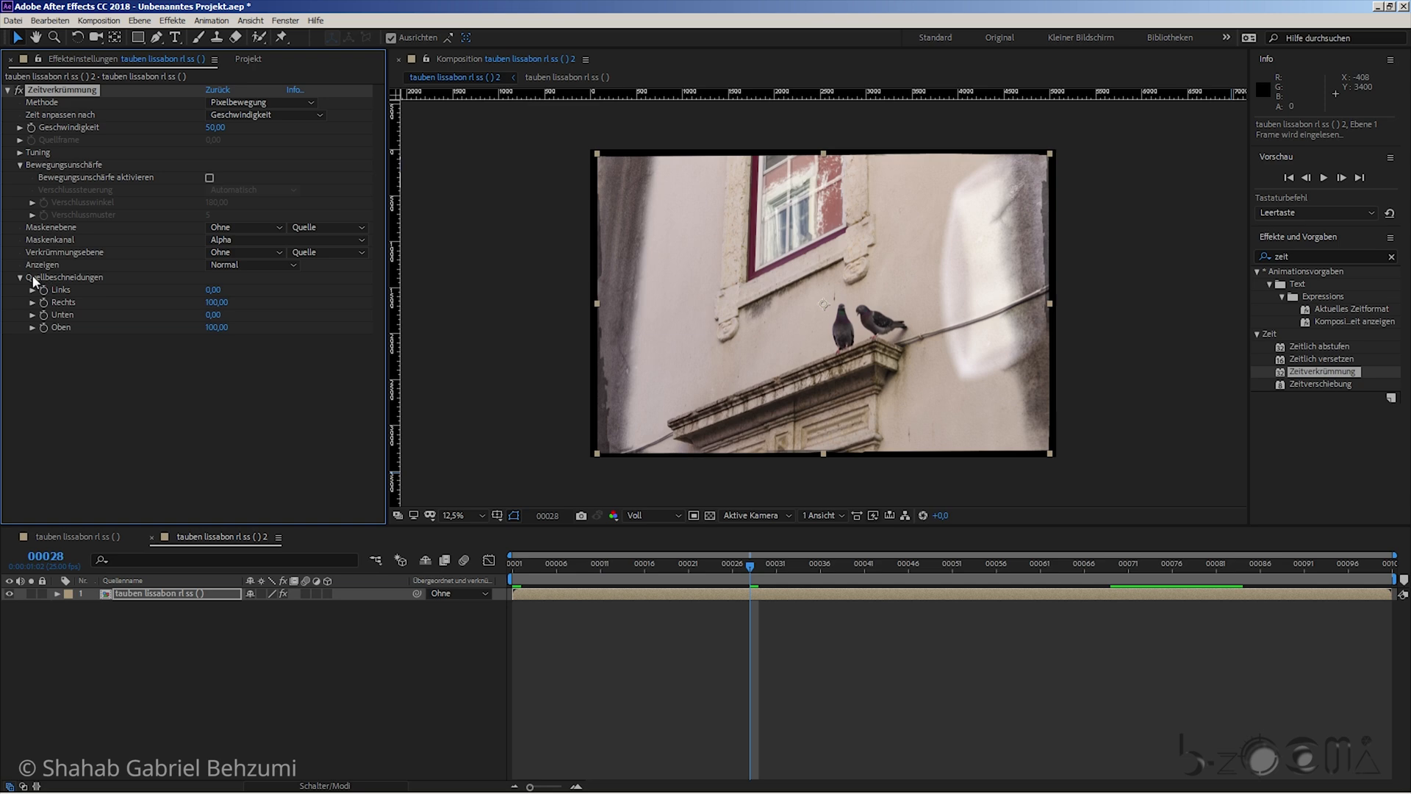
click(20, 277)
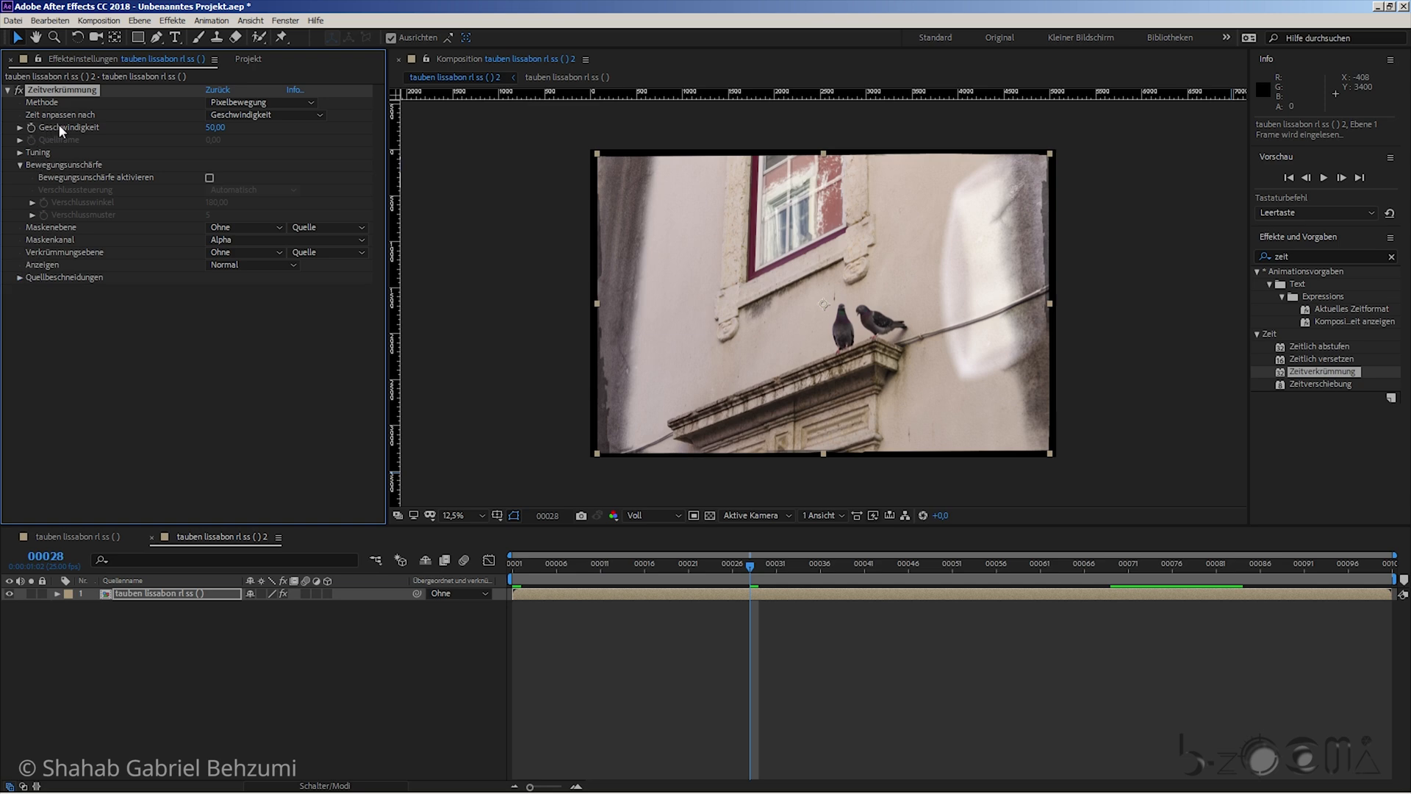
click(249, 105)
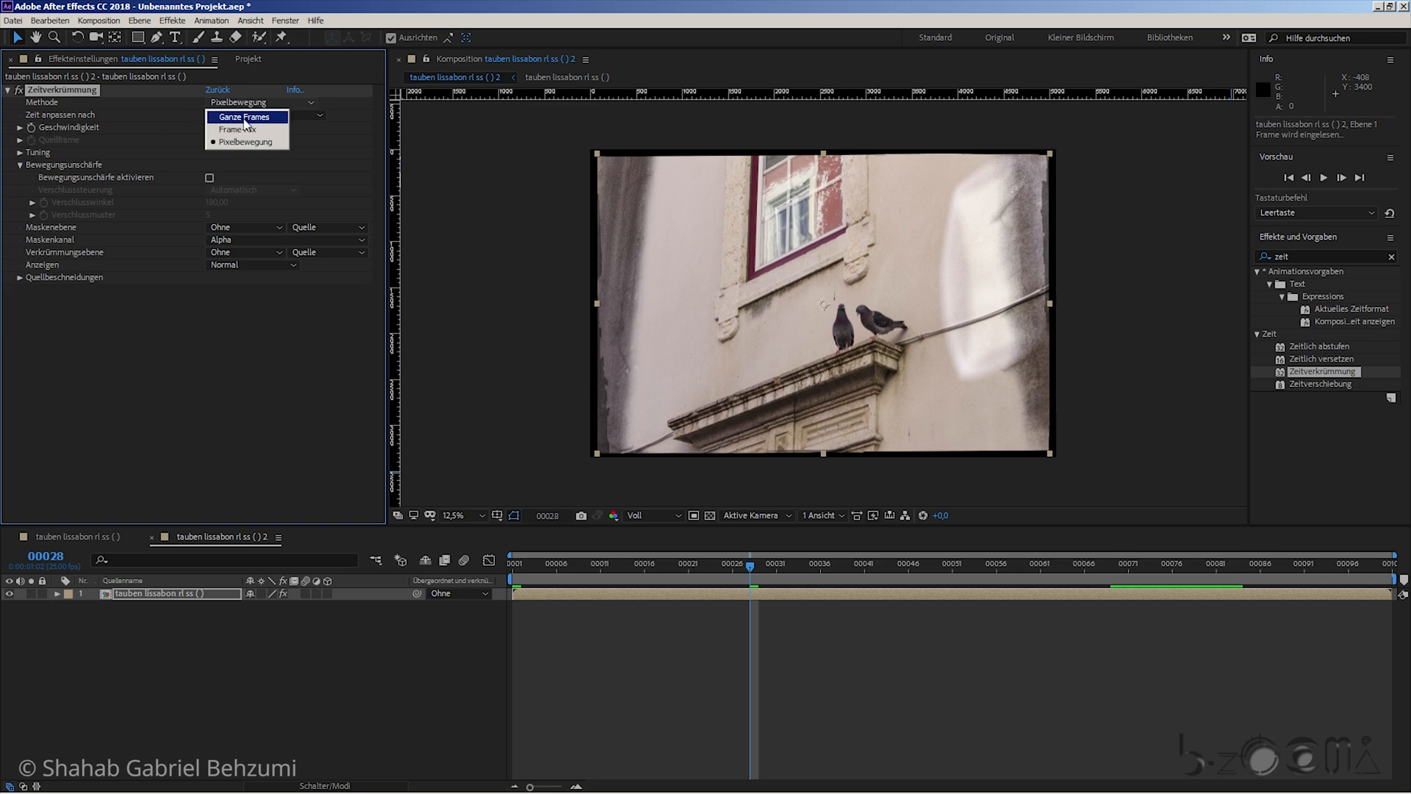
click(243, 129)
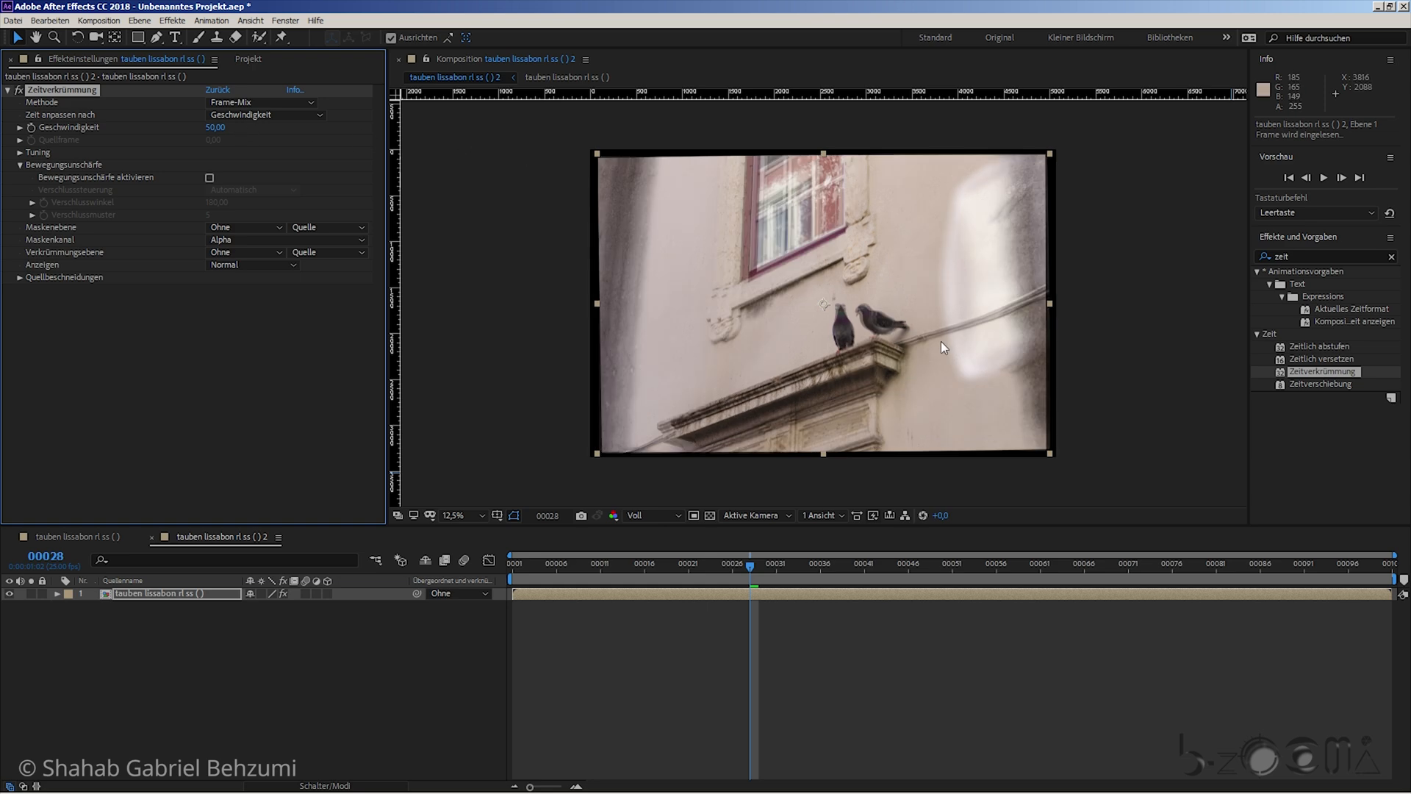
- Examine the Frame-Mix blending frame by frame around frame 00028, and undo the method change
key(Page_Down)
key(Page_Down)
key(Page_Down)
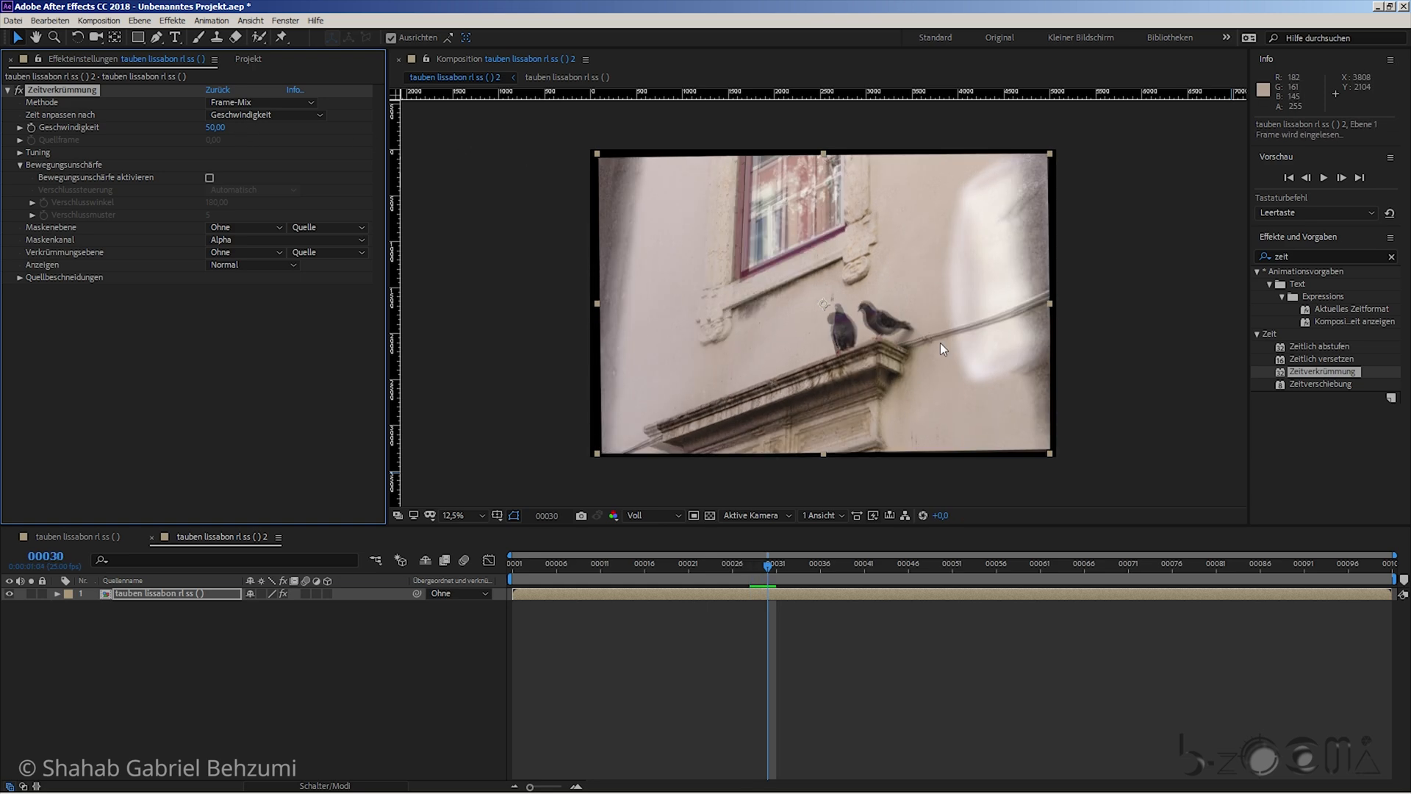
key(Page_Up)
key(Page_Up)
key(Page_Up)
key(Page_Up)
key(Page_Up)
key(Page_Up)
key(Page_Down)
key(Page_Down)
key(Page_Down)
key(Page_Down)
key(Page_Down)
key(Page_Down)
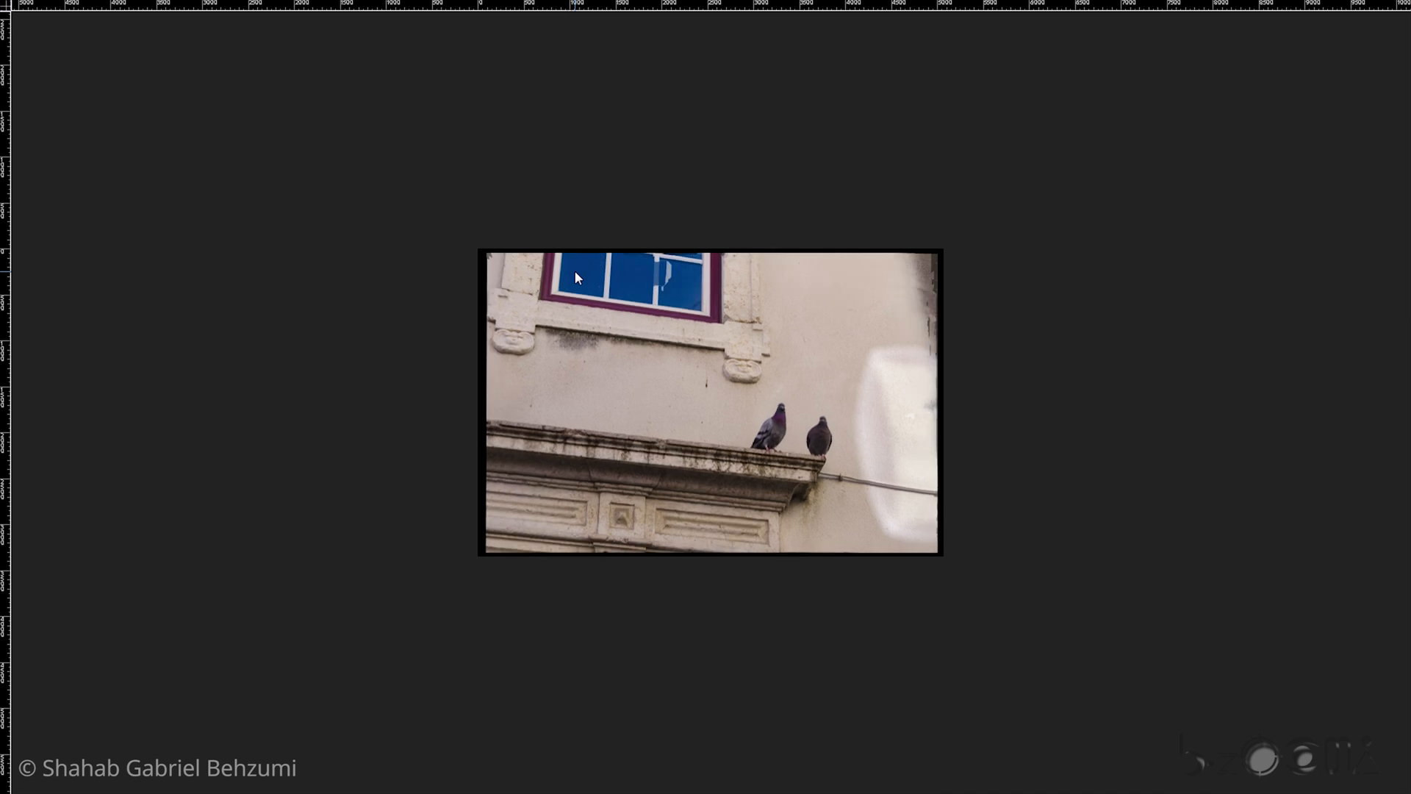
key(ctrl+z)
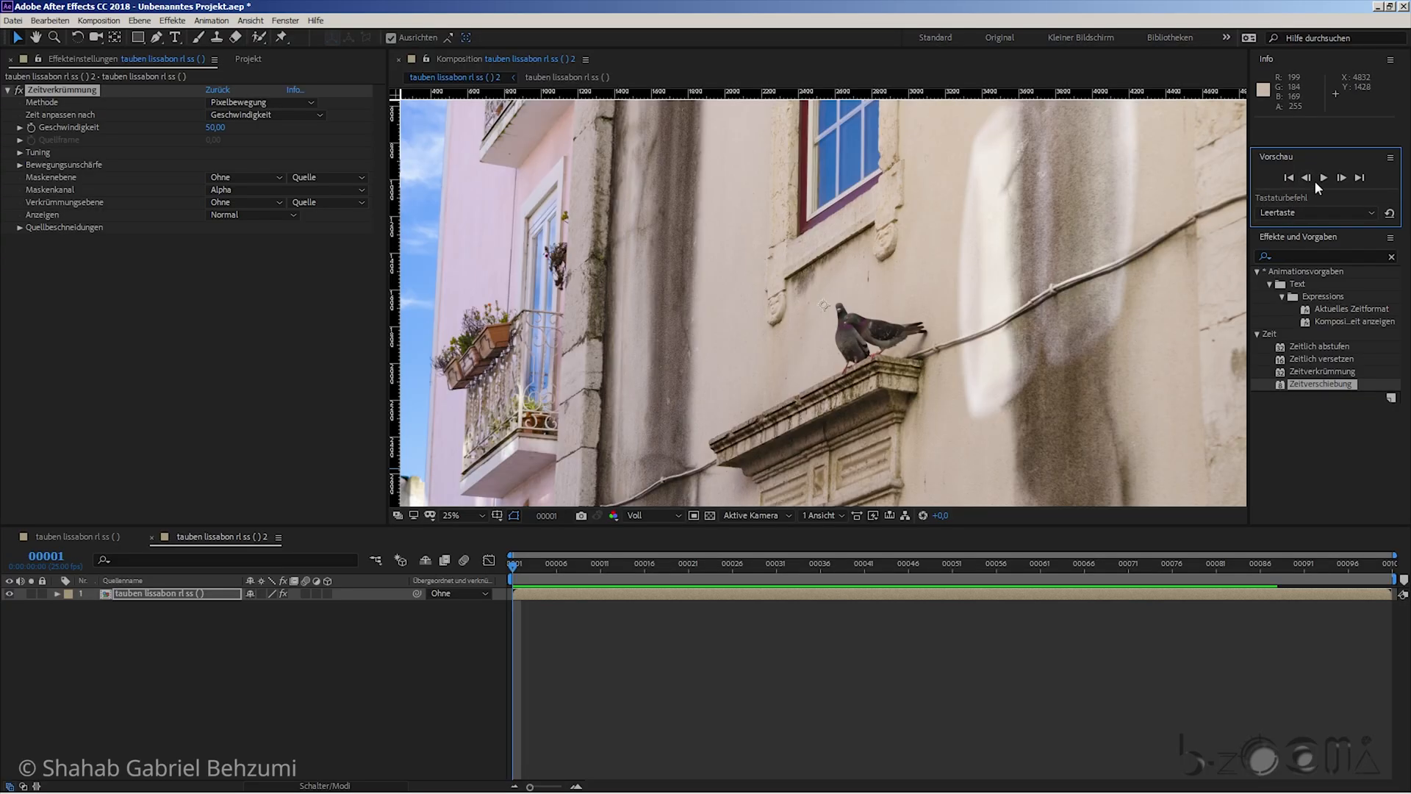
- Expand the preview options, set the preview frame rate to 25, and play the composition
drag(1294, 227, 1279, 384)
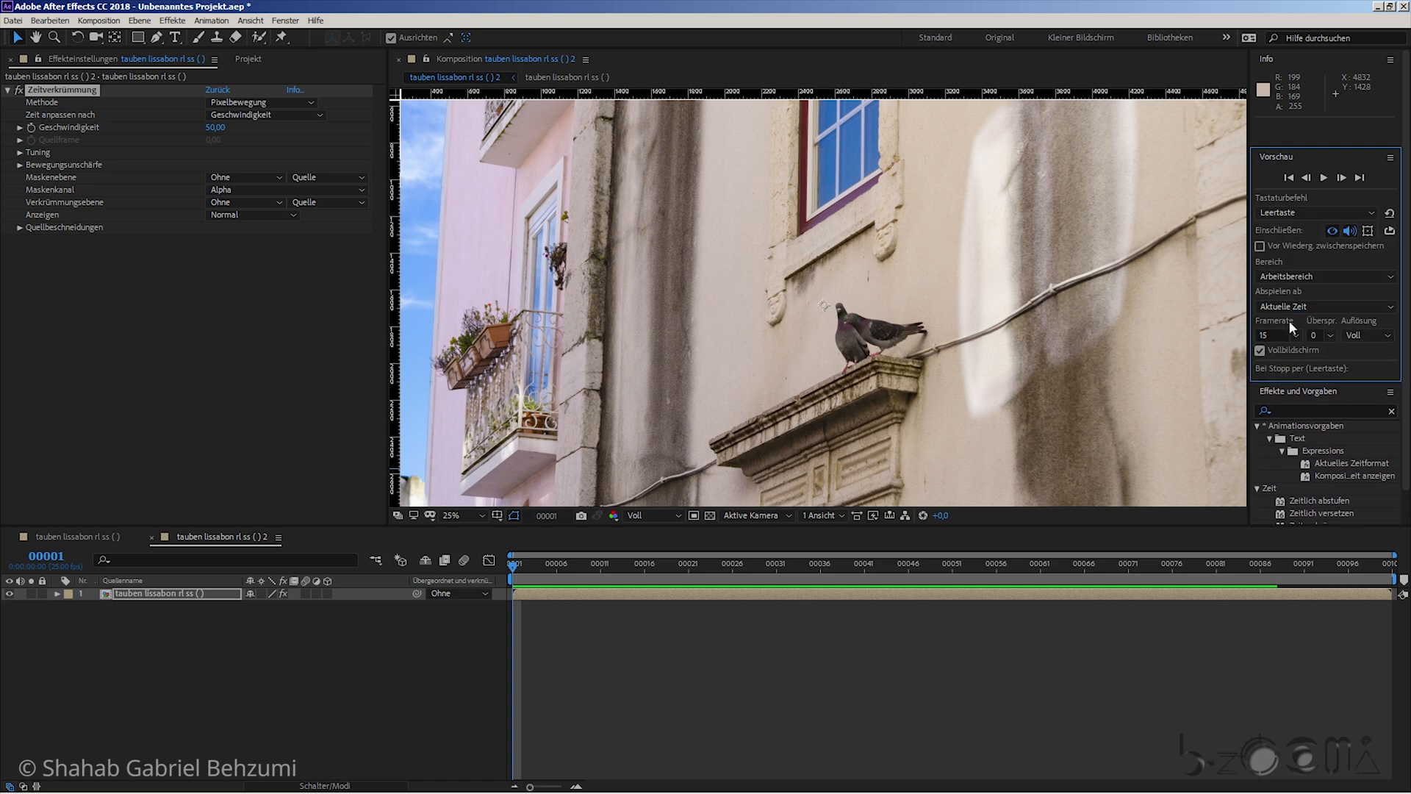
click(1280, 412)
text(zeit)
click(961, 228)
click(1322, 178)
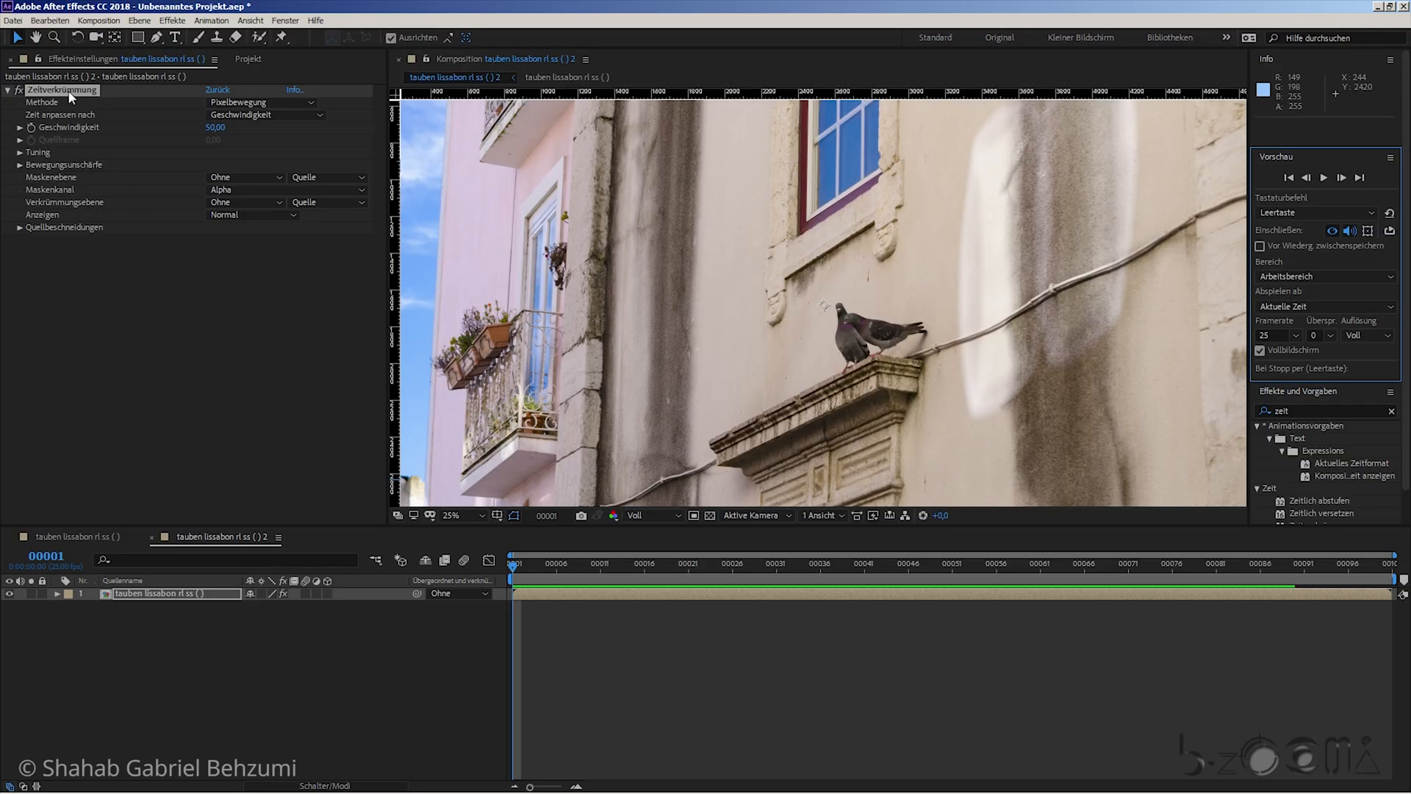
- Delete the Zeitverkrümmung effect from the nested layer and scrub back to the first frame
click(68, 89)
key(Delete)
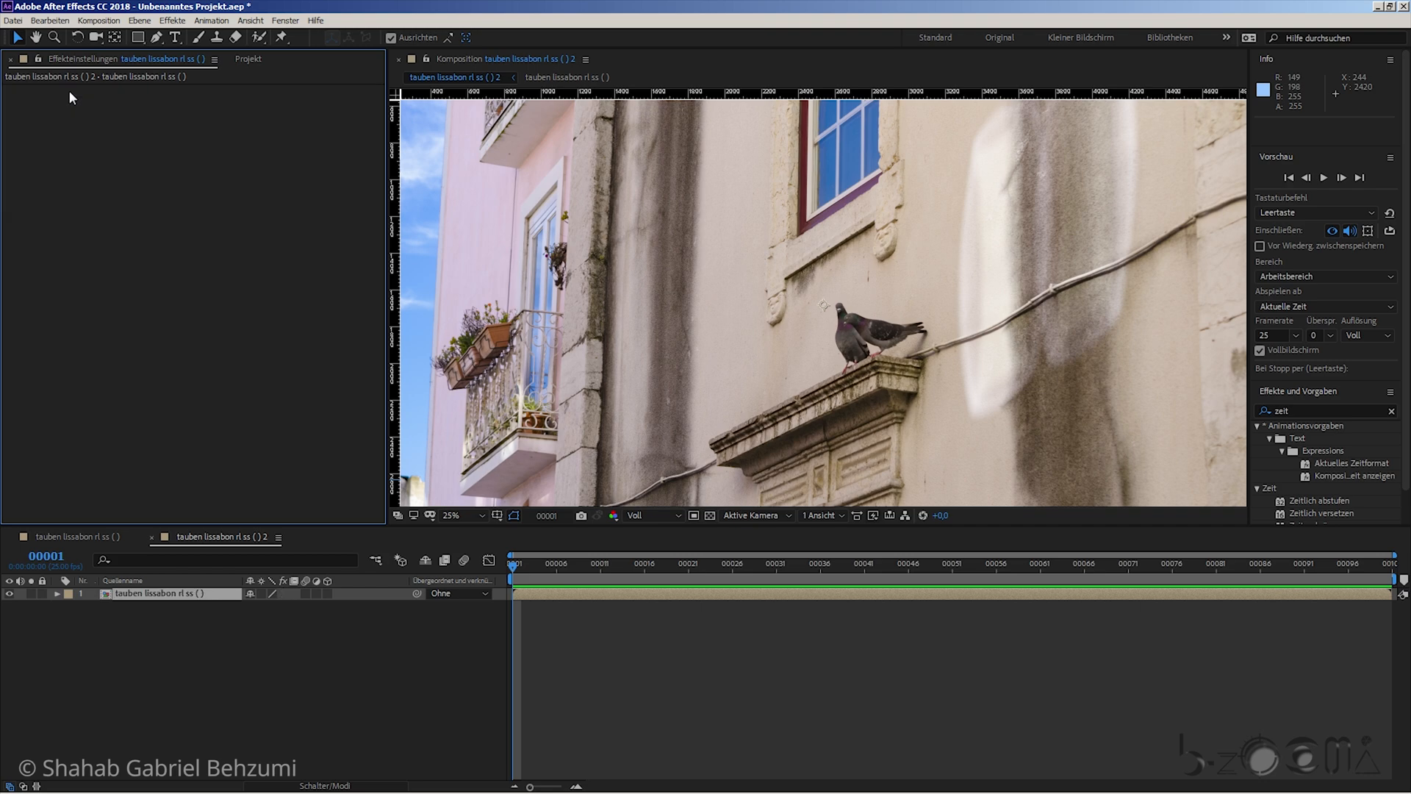
click(1182, 566)
drag(1182, 567, 461, 562)
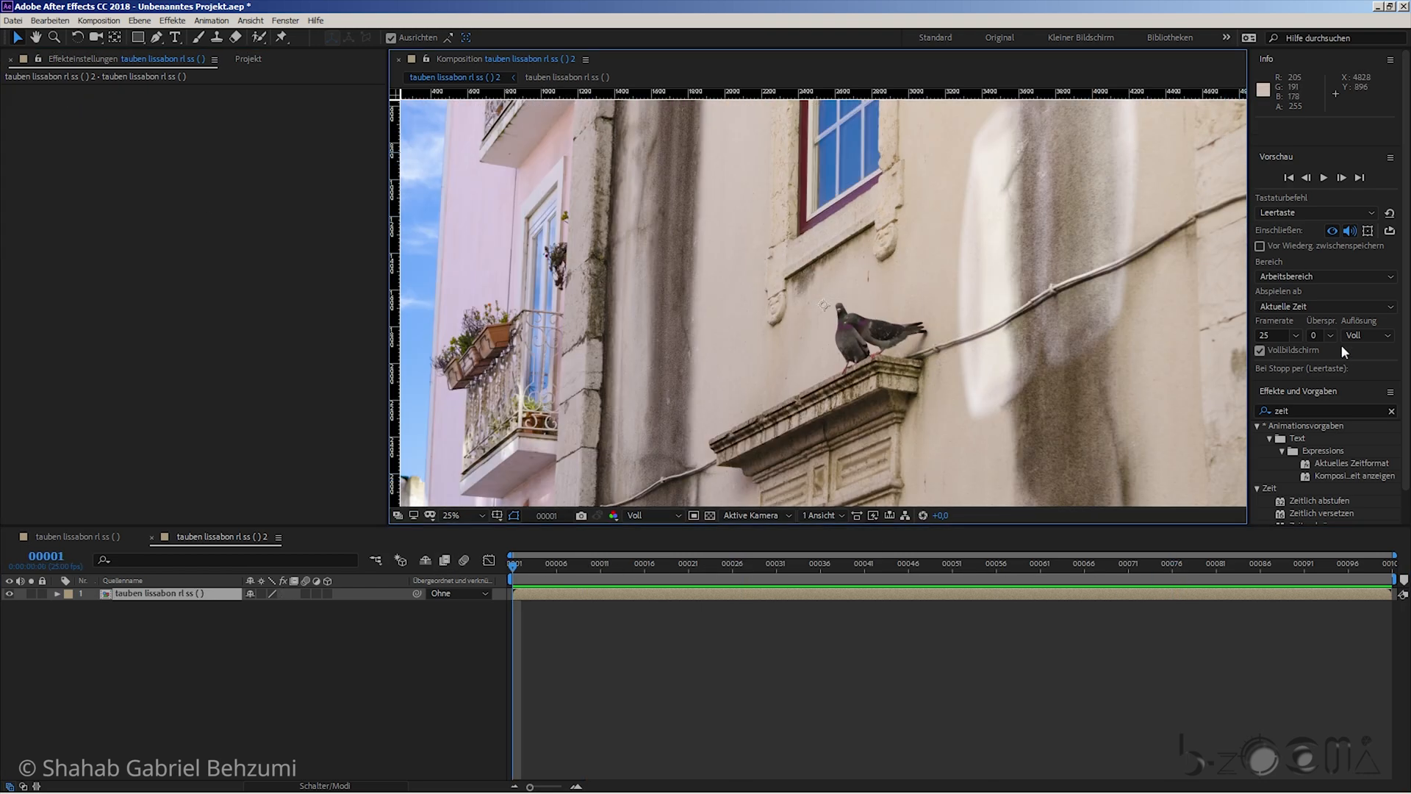
- Find Twixtor Pro by searching the effects for "twixt" and apply it to the nested composition layer
double_click(1276, 410)
text(twix)
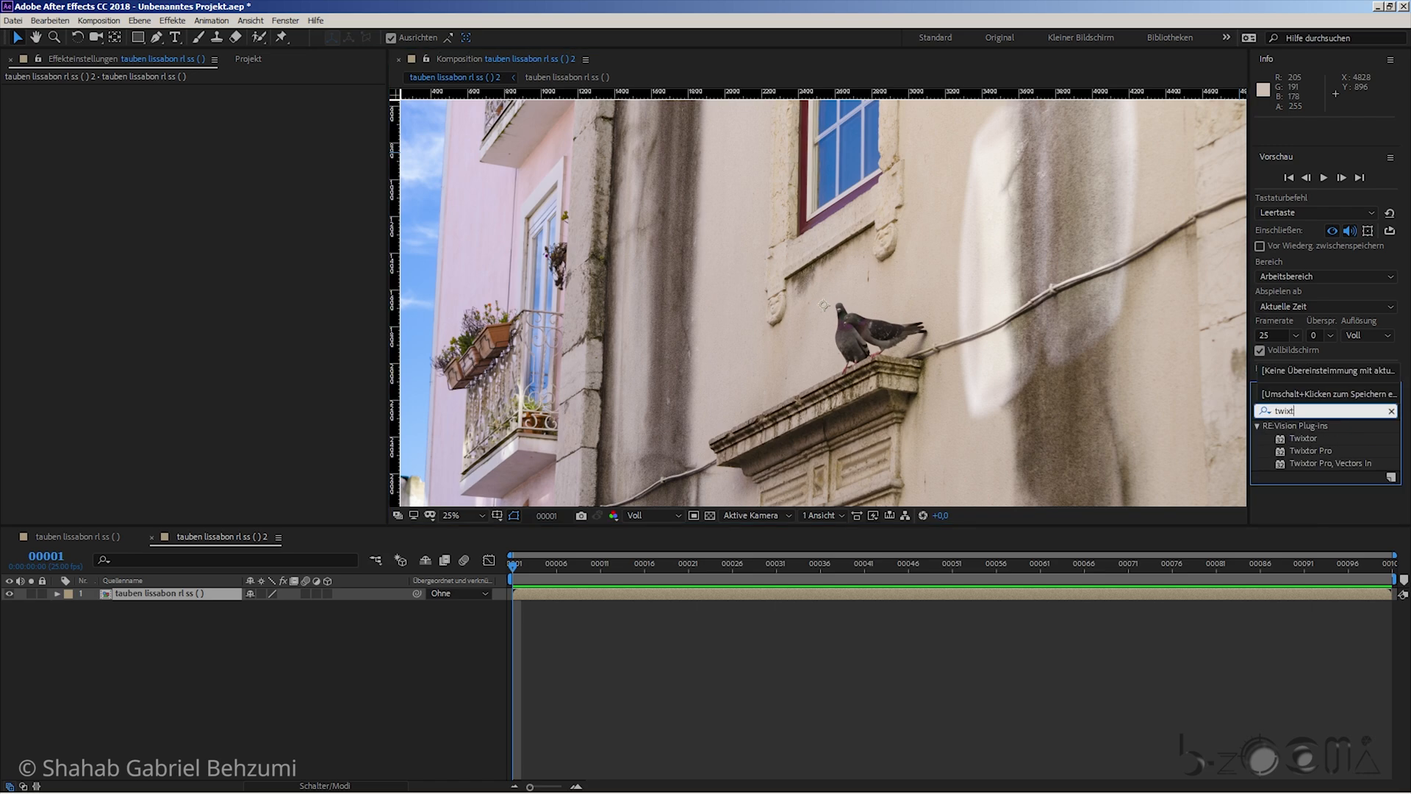
drag(1311, 450, 947, 351)
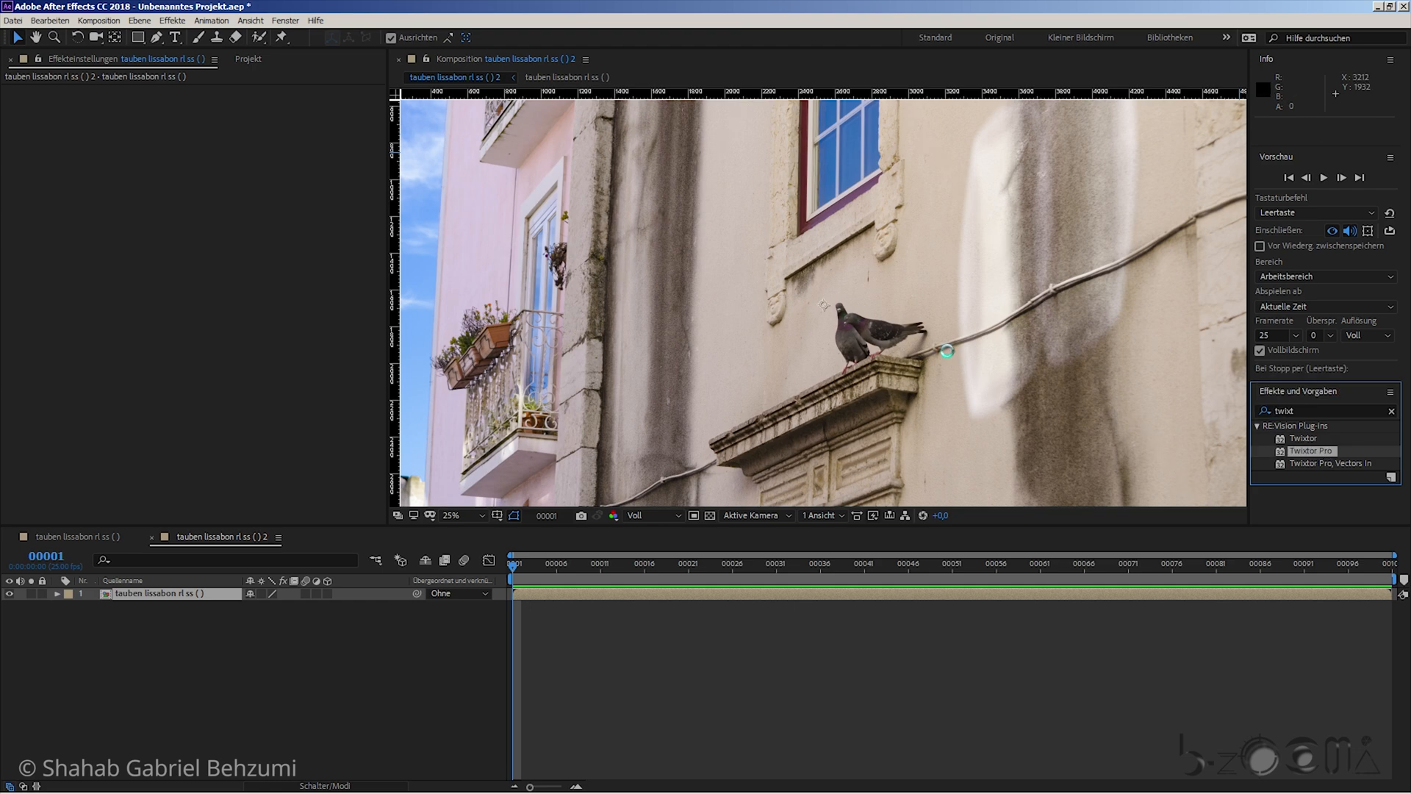
- Set Twixtor Pro's input frame rate to 25
click(217, 202)
text(26)
key(BackSpace)
text(5)
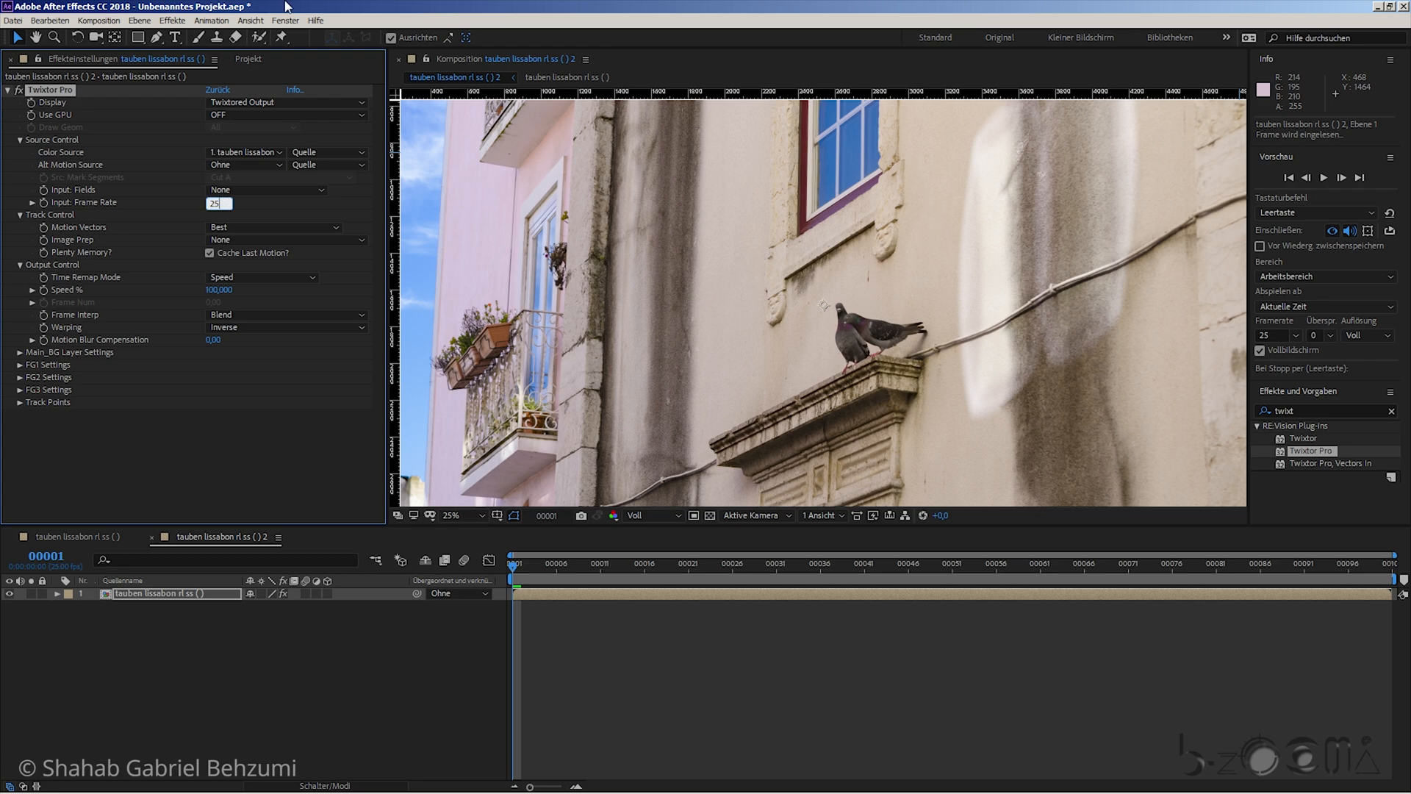
- Check the time display format and default base in the project settings
click(13, 19)
click(66, 476)
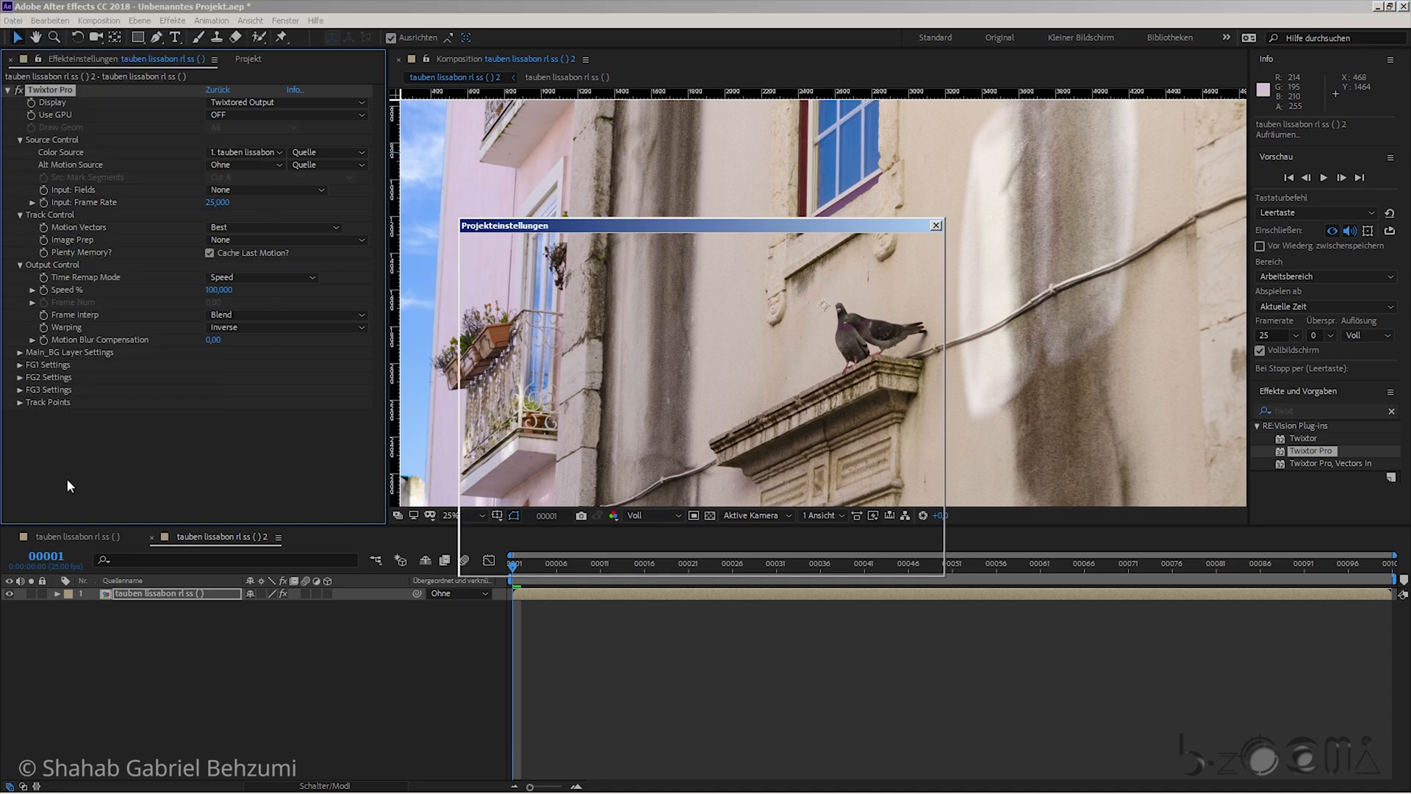
click(660, 255)
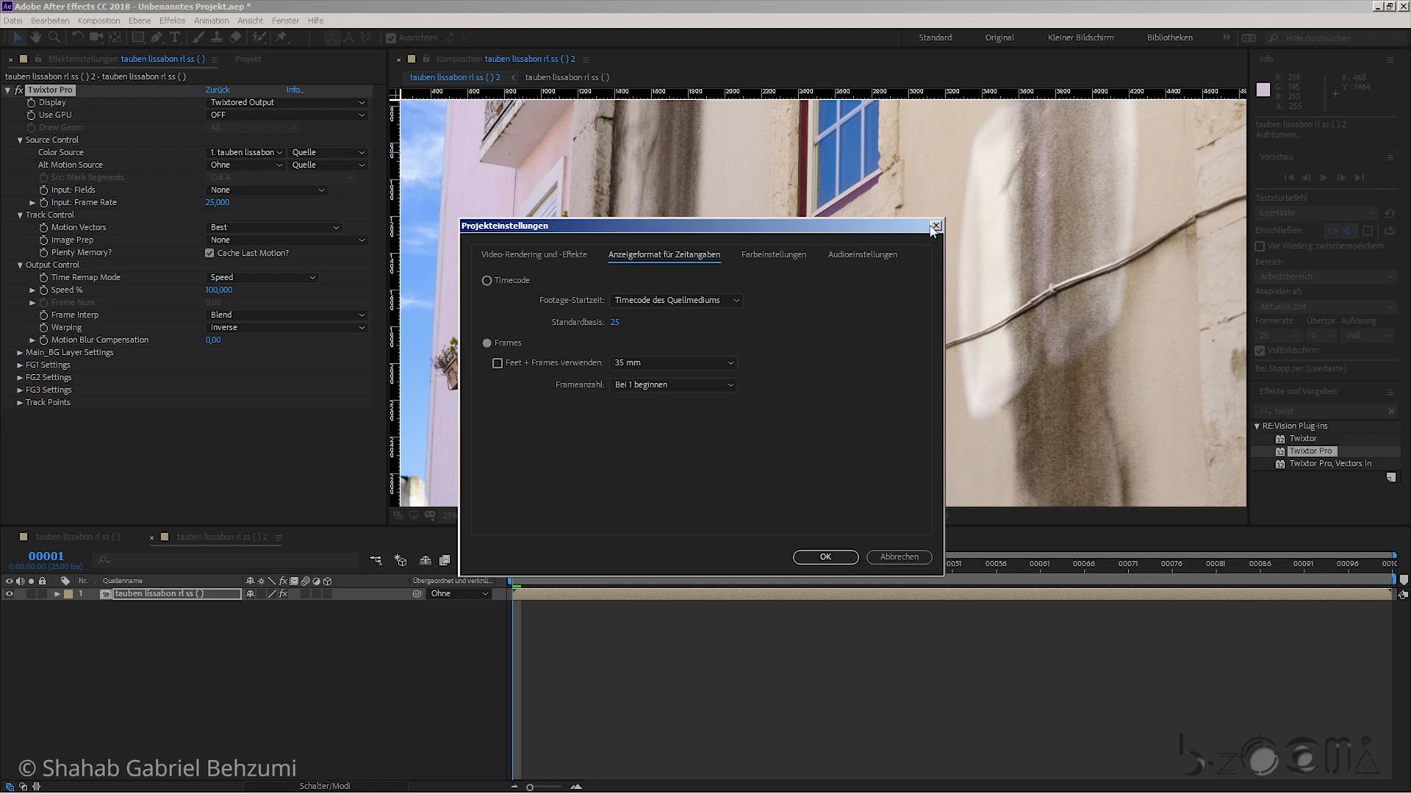
key(Return)
- Look up the frames-per-second setting for imported sequence footage in the application preferences
click(54, 20)
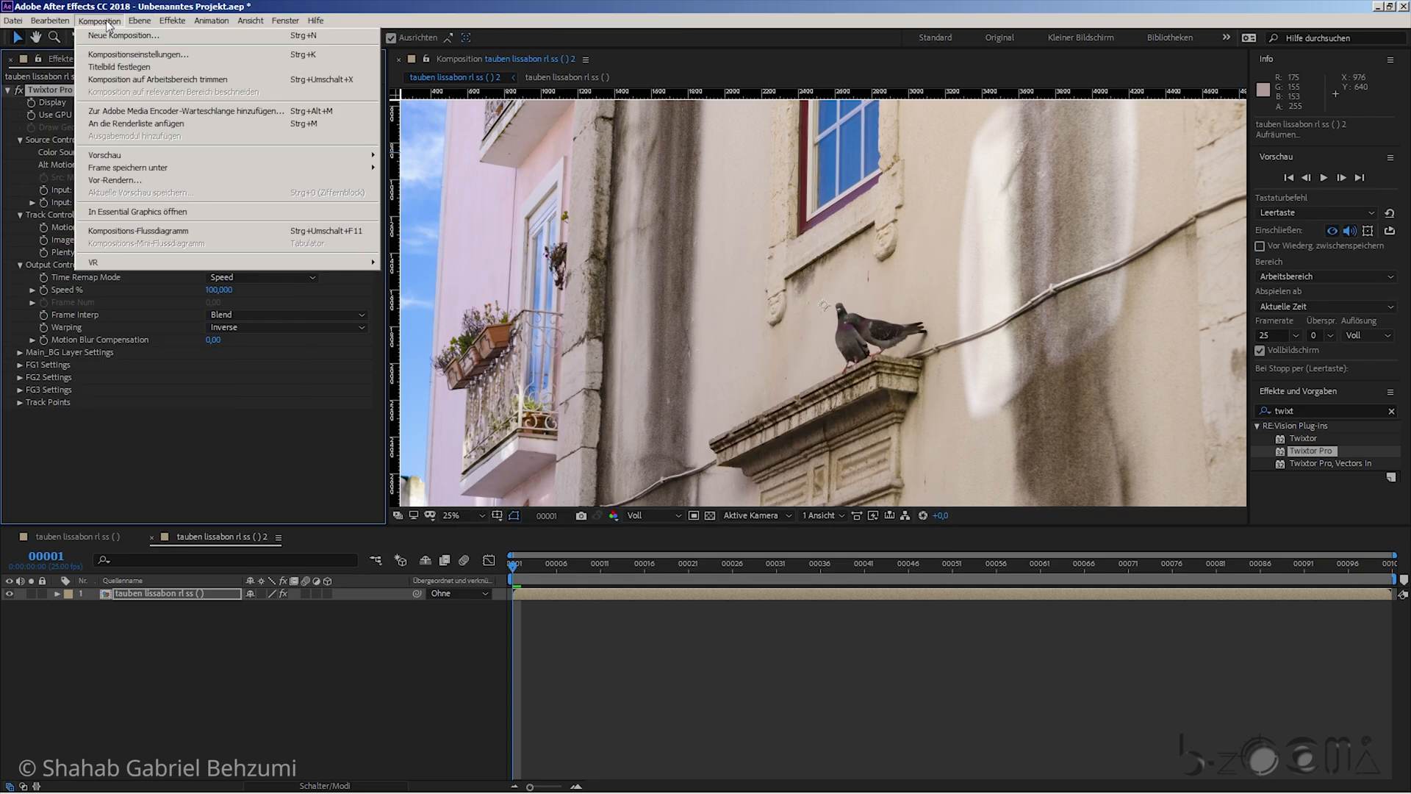
click(380, 5)
click(96, 22)
click(24, 369)
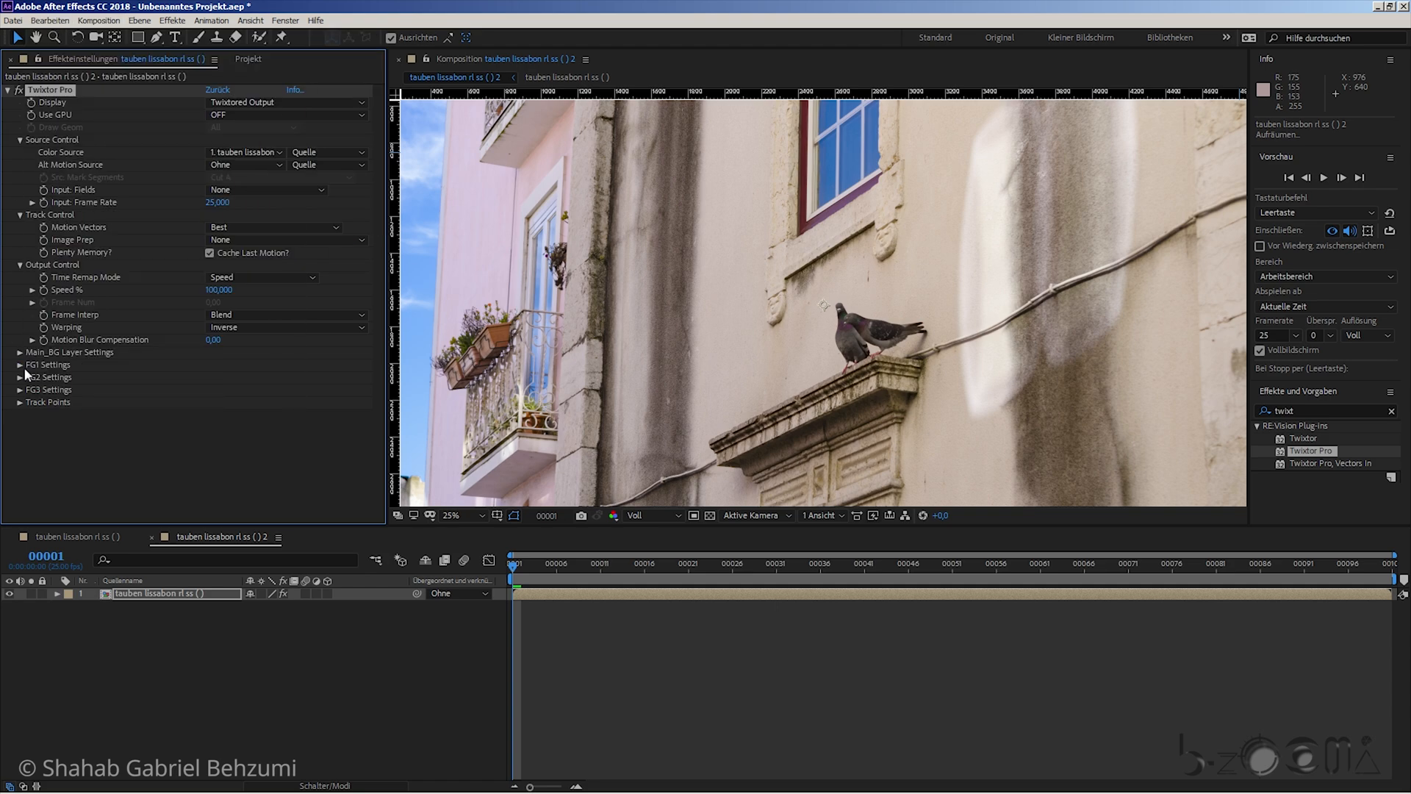
click(50, 21)
mouse_move(118, 357)
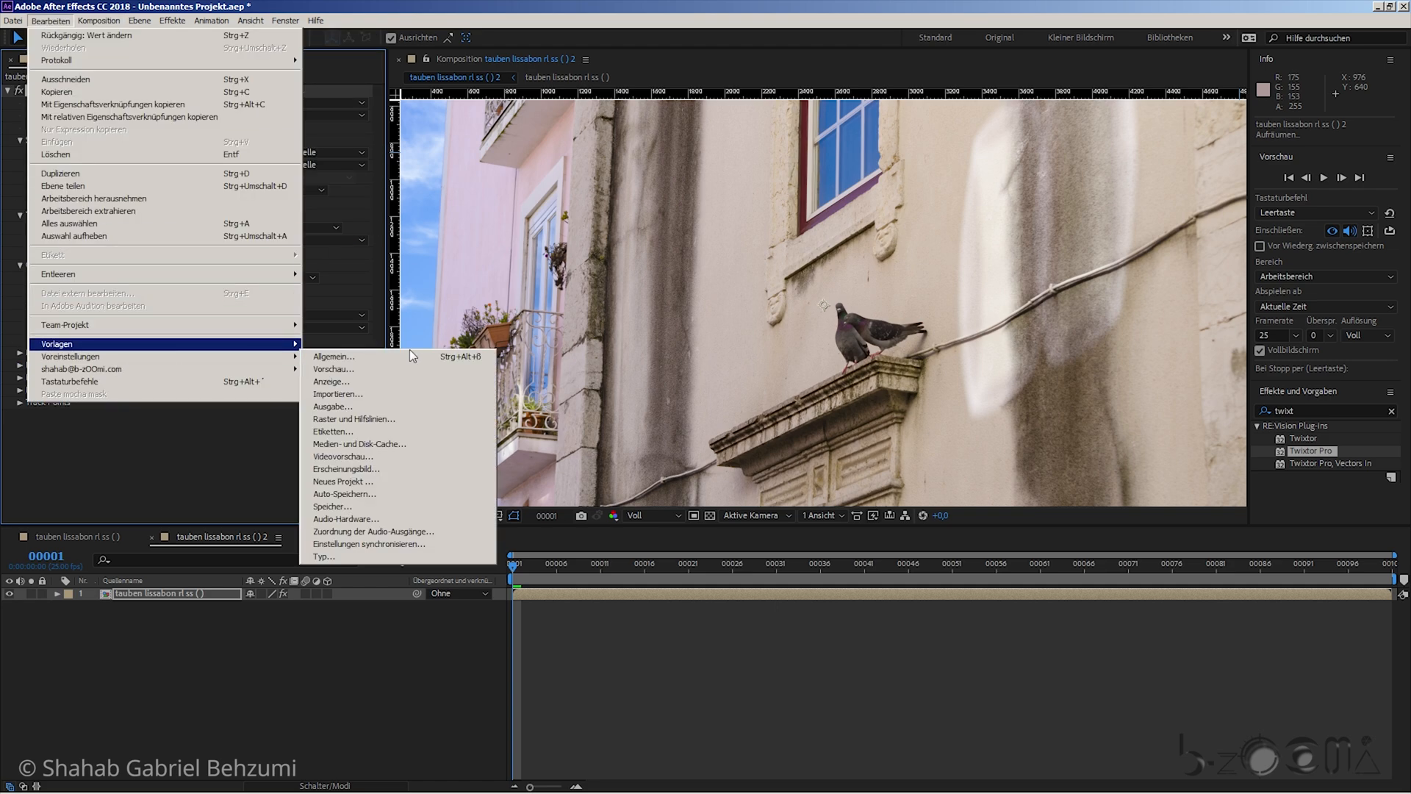
click(409, 358)
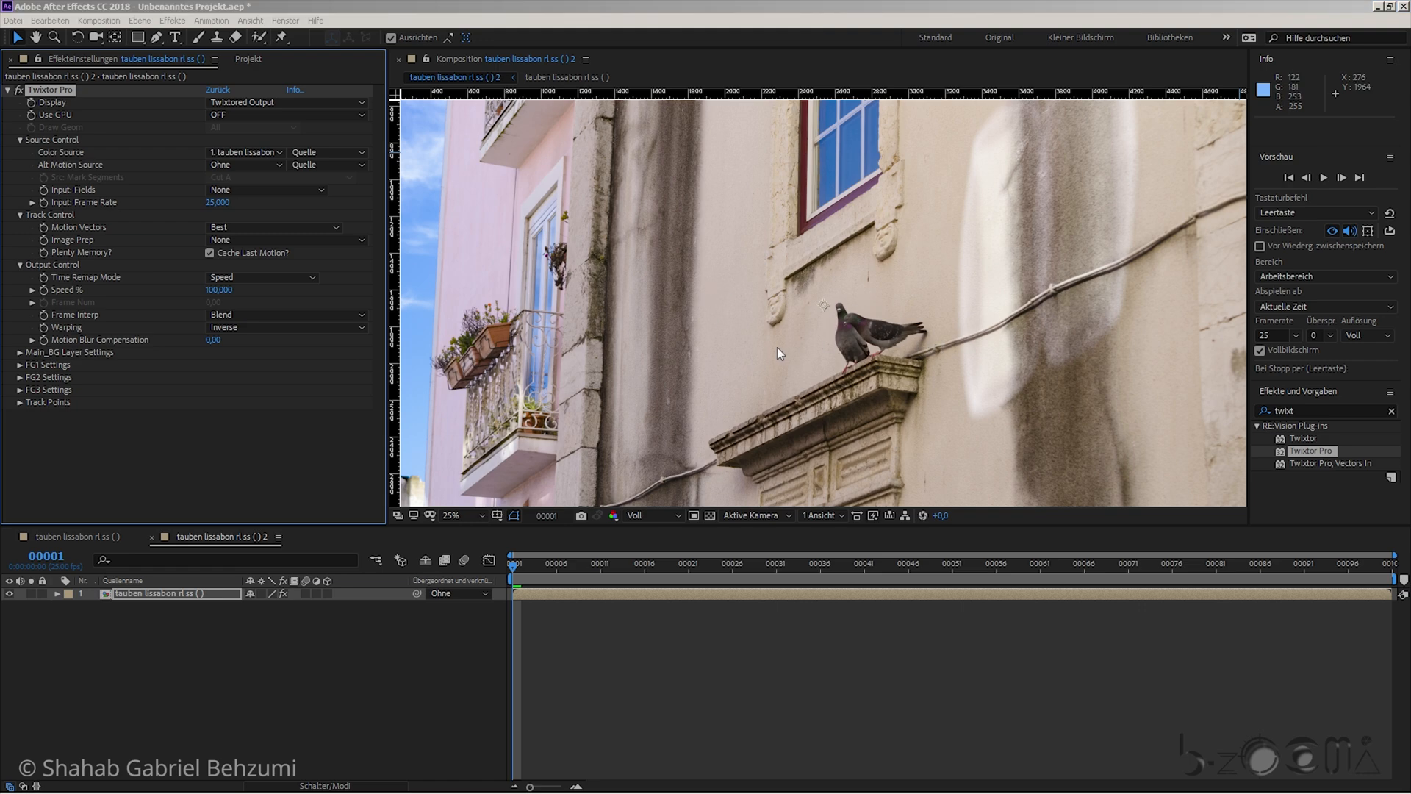
click(715, 242)
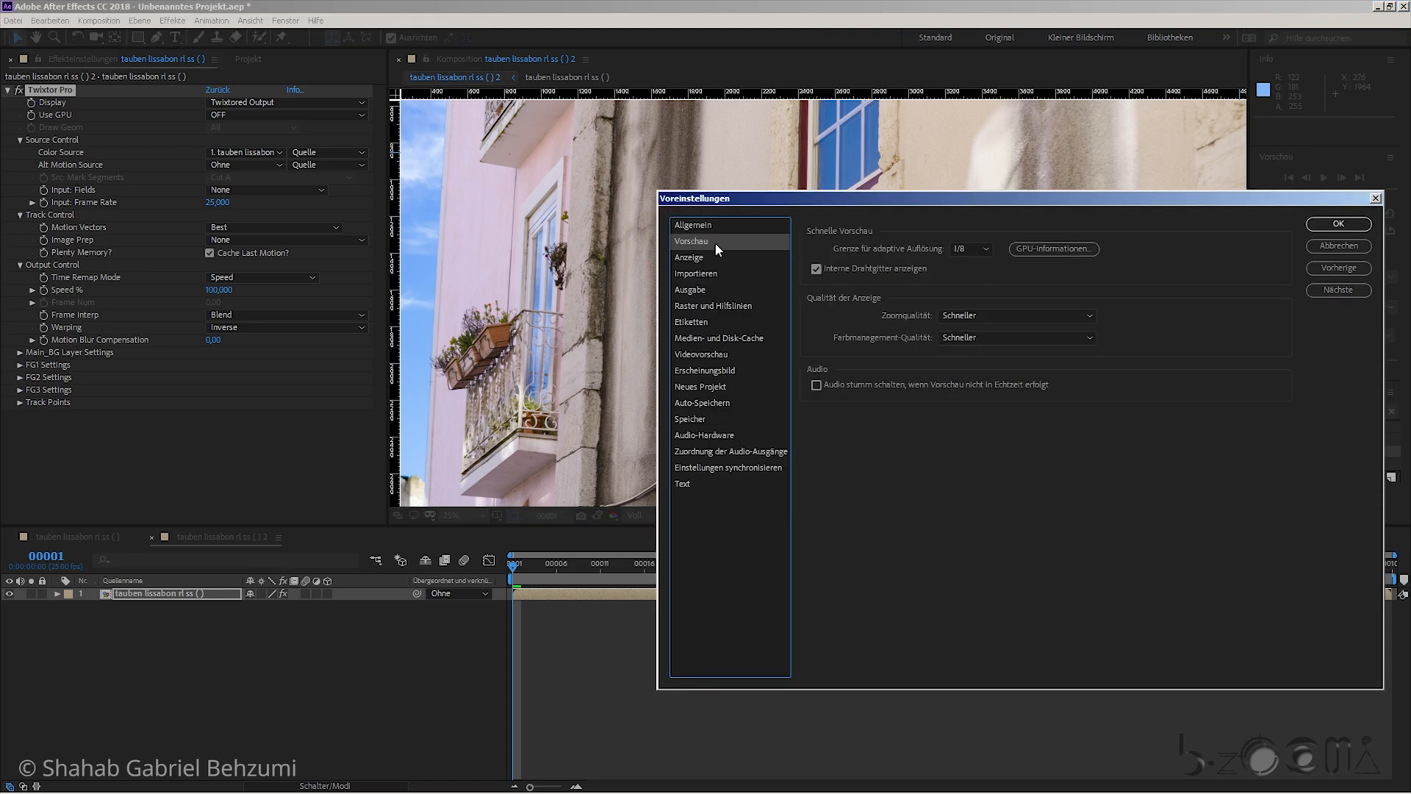
click(706, 257)
click(699, 274)
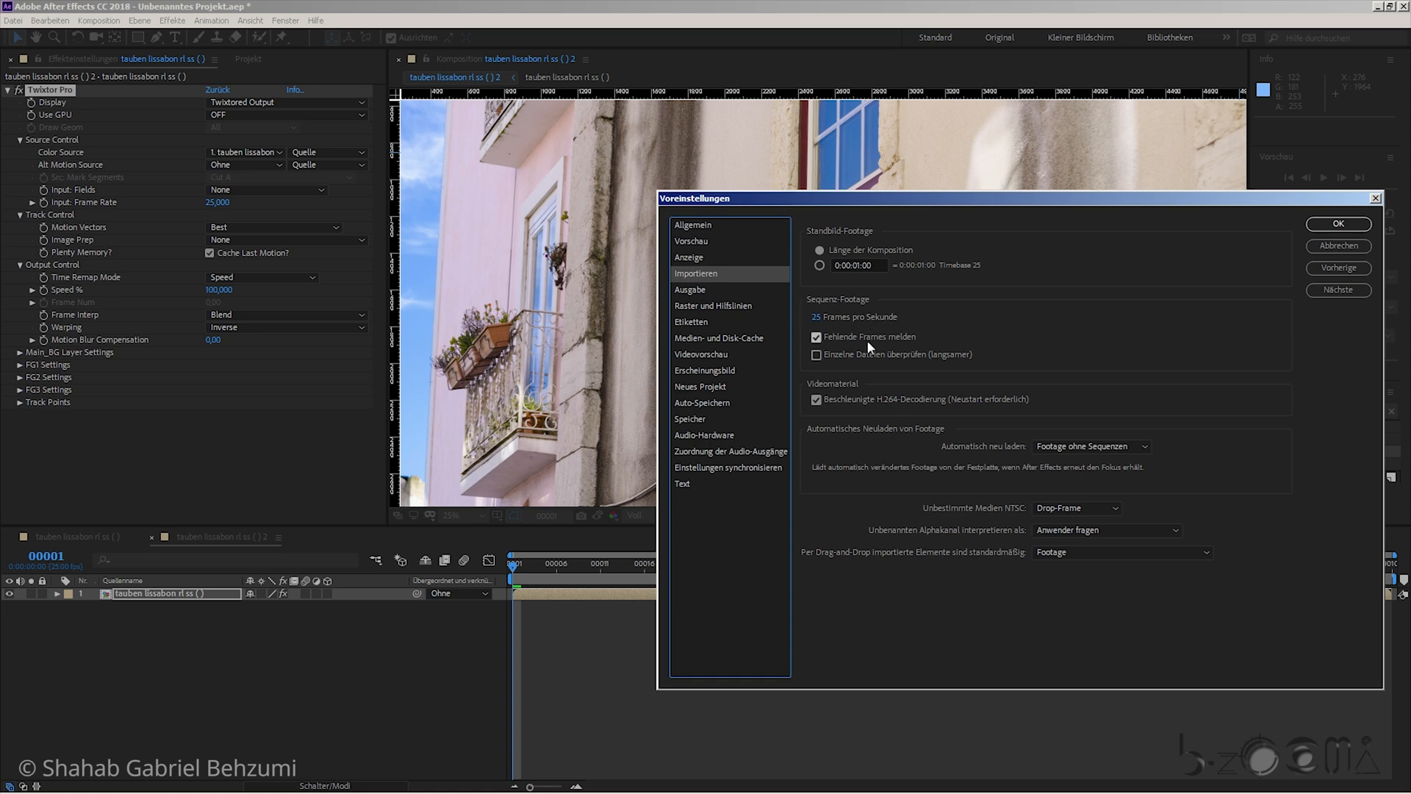
click(1360, 225)
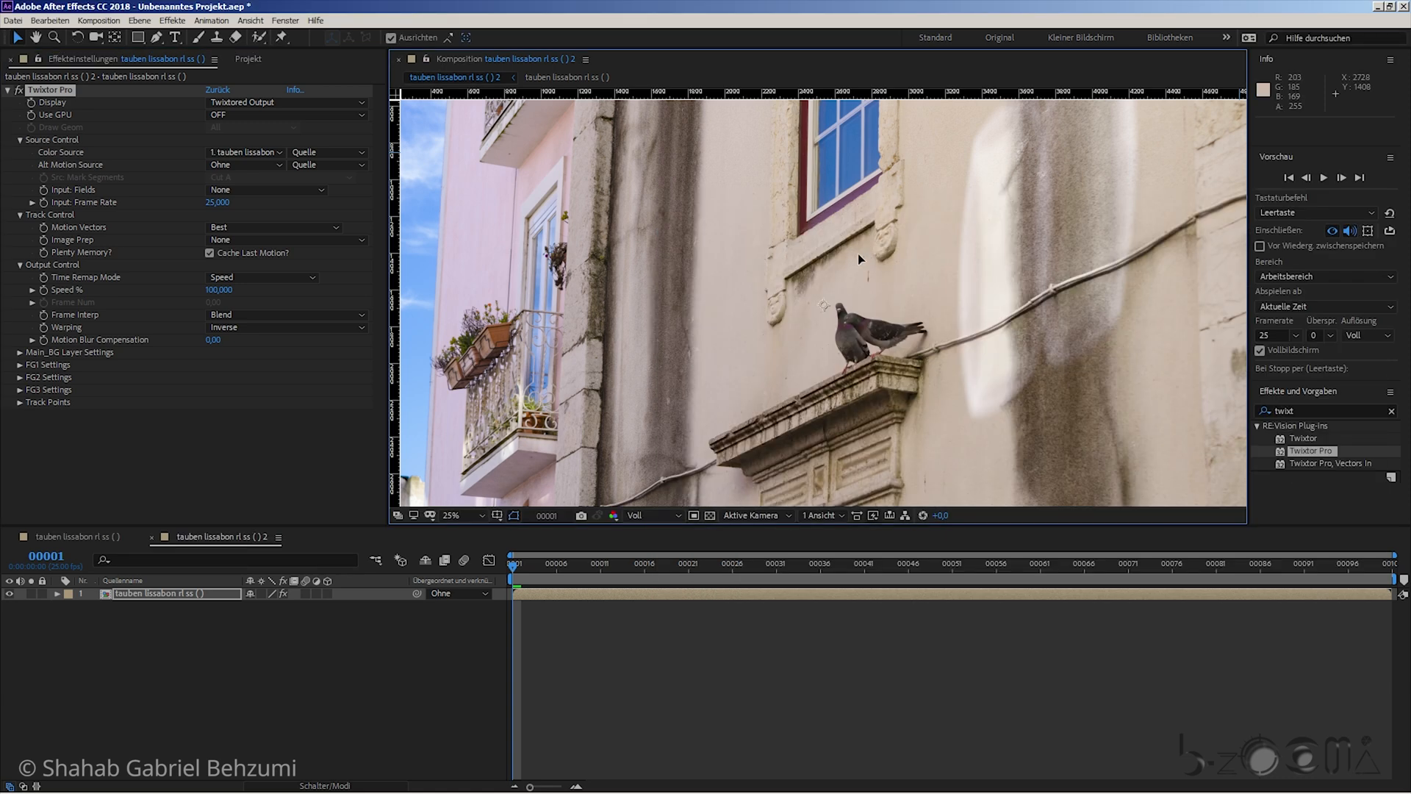
- Keep Twixtor Pro's input fields at None and set Use GPU to ON
click(227, 191)
click(238, 189)
click(238, 189)
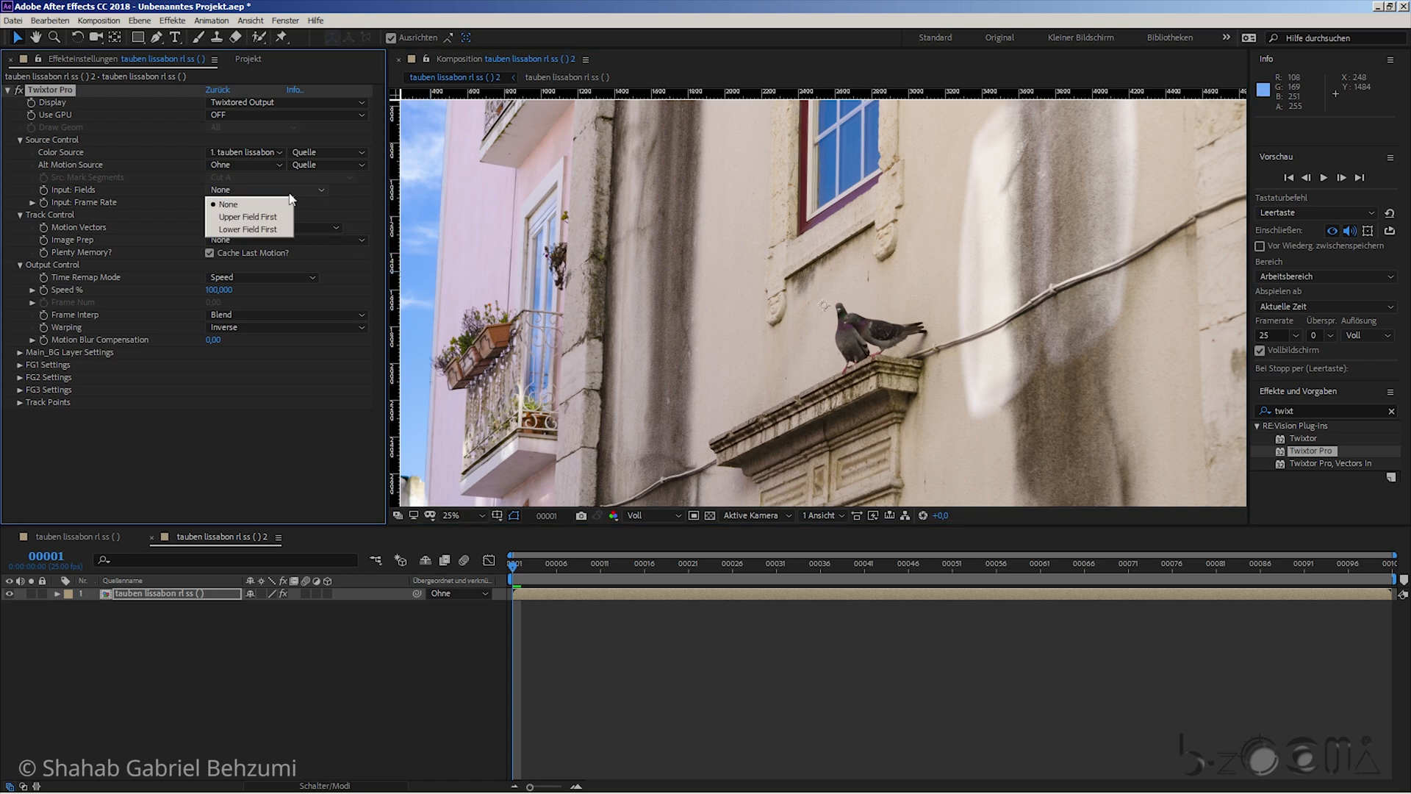
click(234, 115)
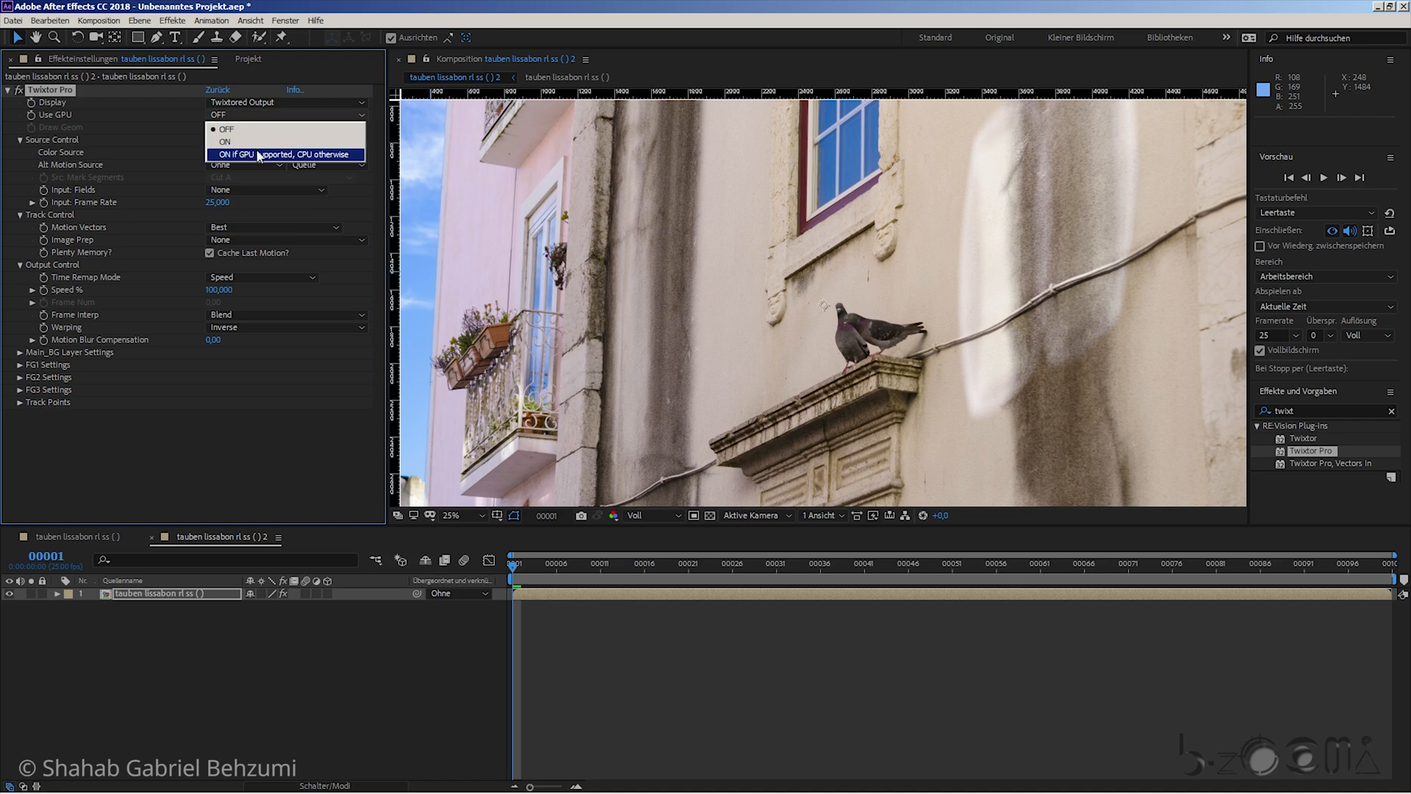
click(243, 141)
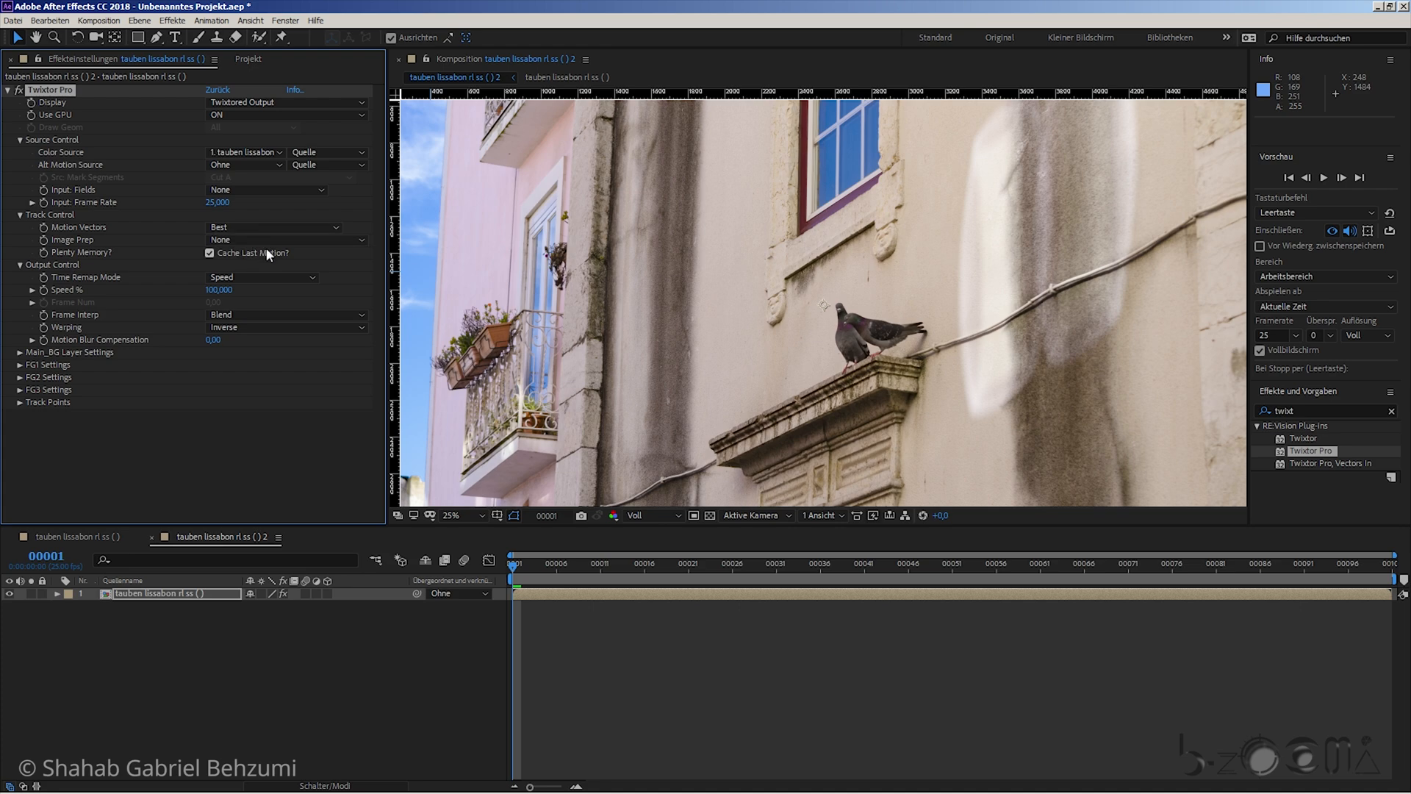
- Keep Twixtor Pro's time remap mode at Speed and set the speed to 50%
click(235, 276)
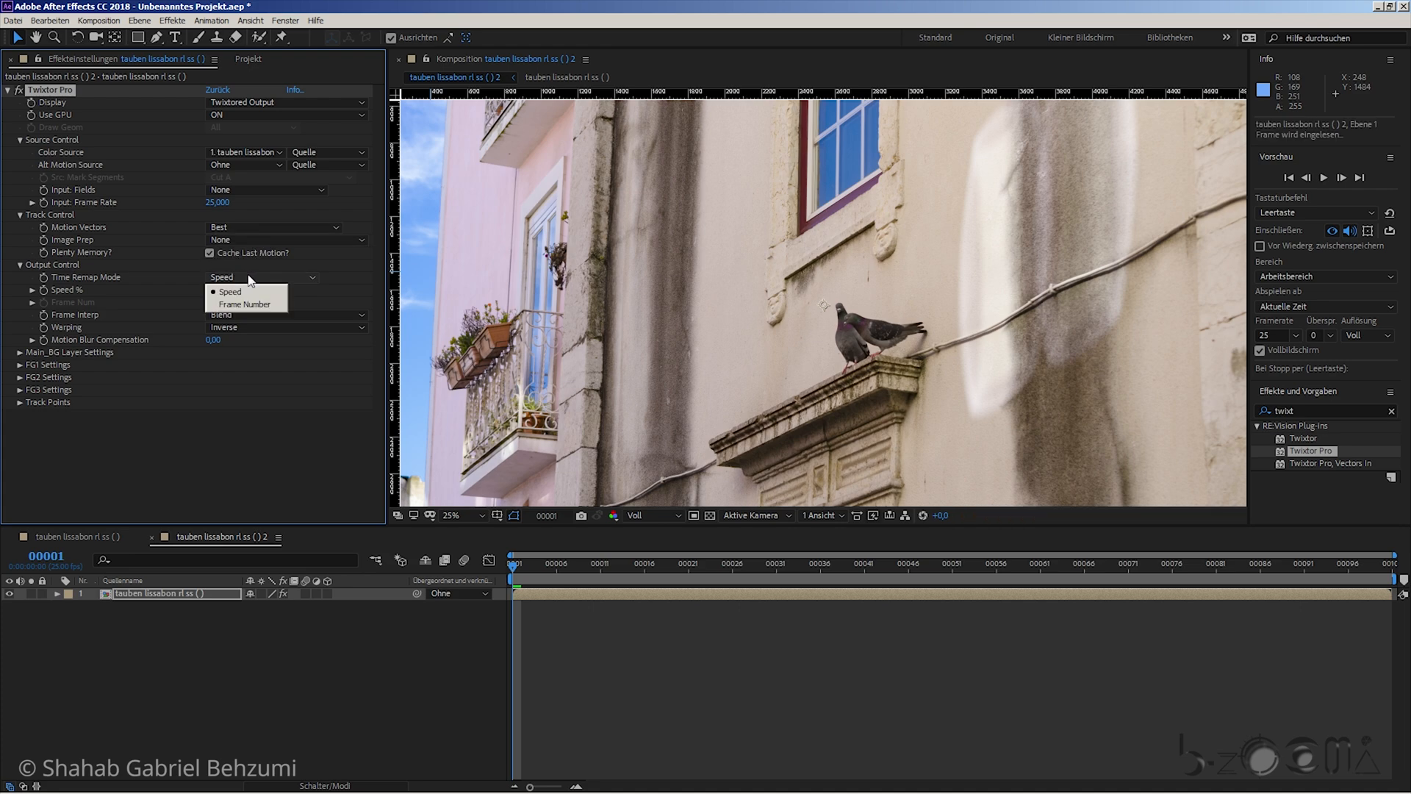
click(333, 278)
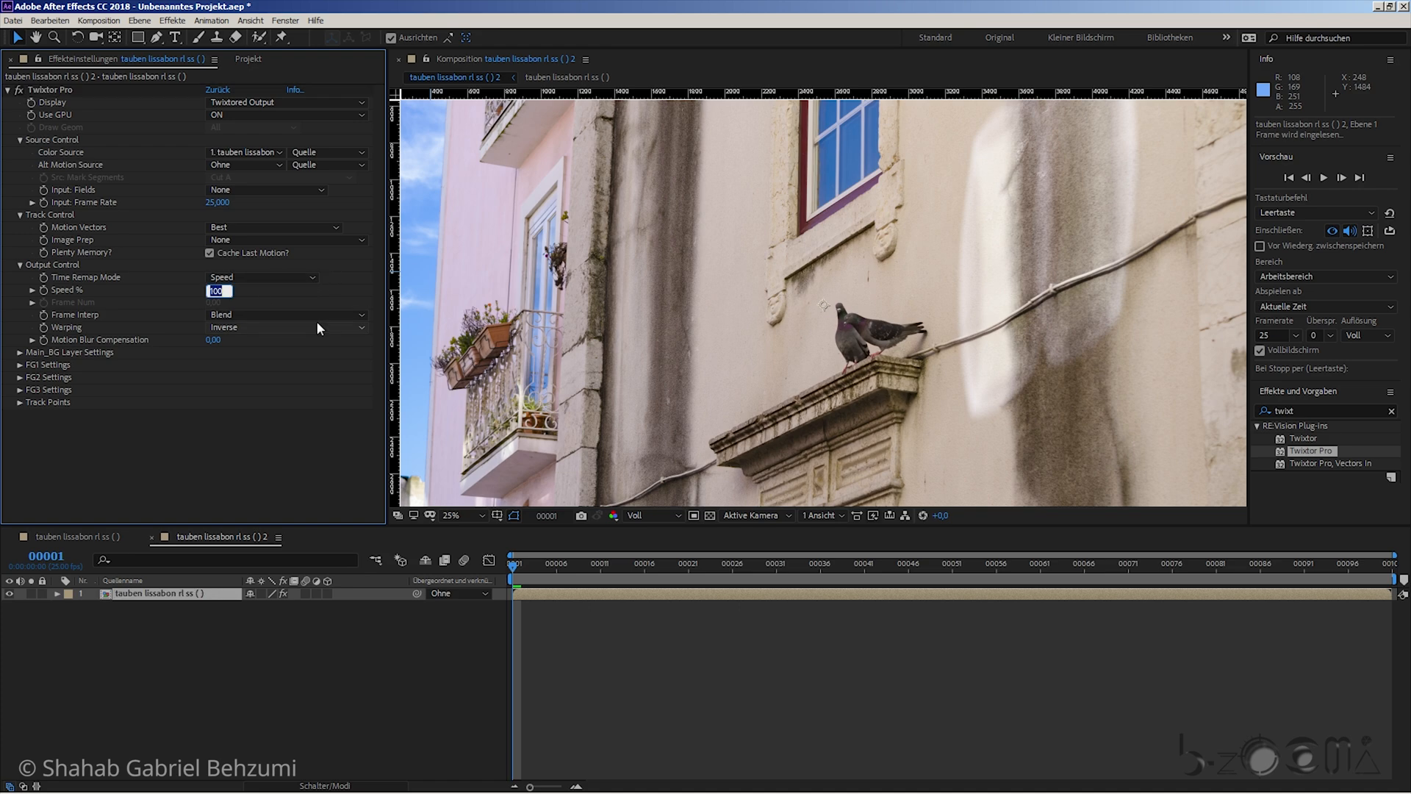
text(50)
click(254, 397)
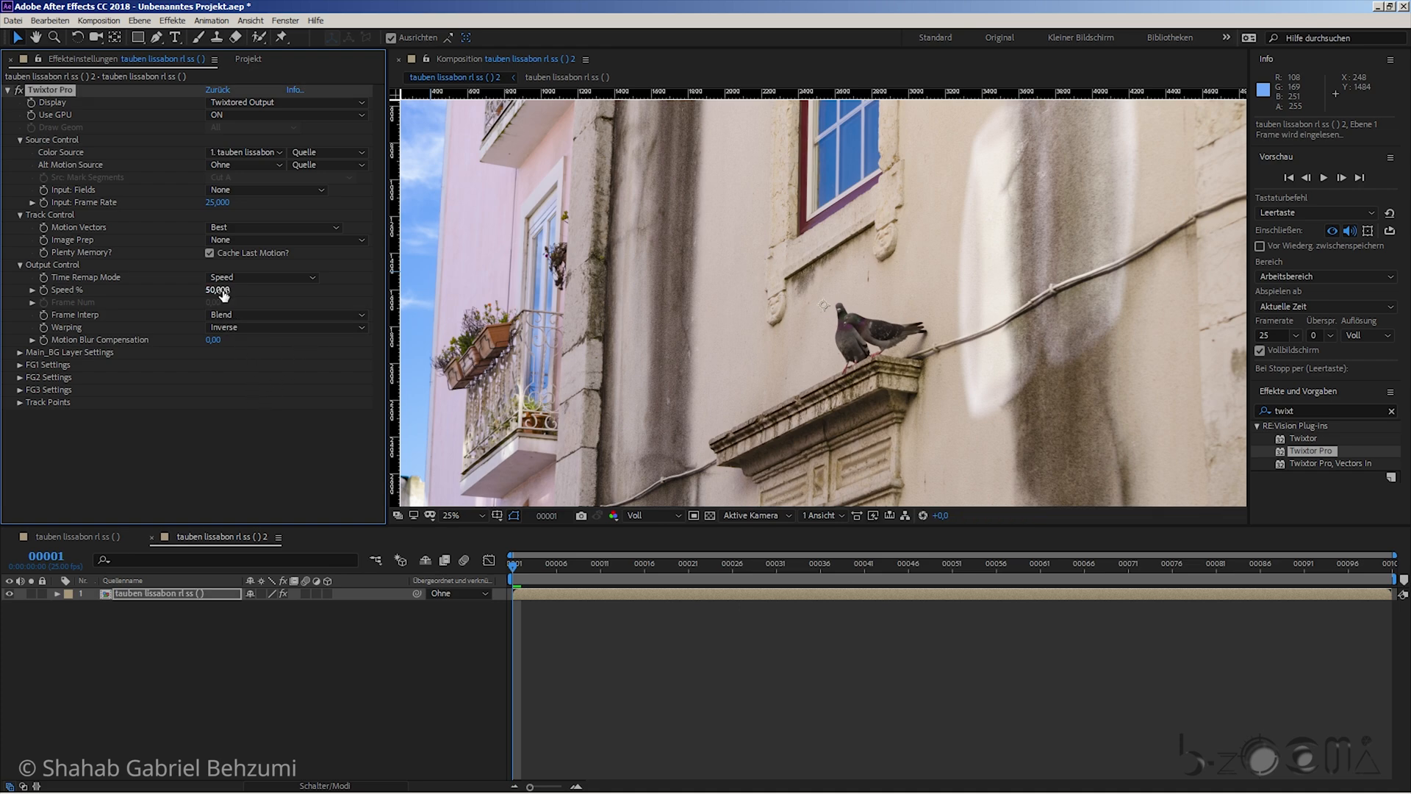
- Lower Main_BG Sensitivity to 1 in the Main_BG layer settings and check the result at frames 00062 and 00061
click(20, 352)
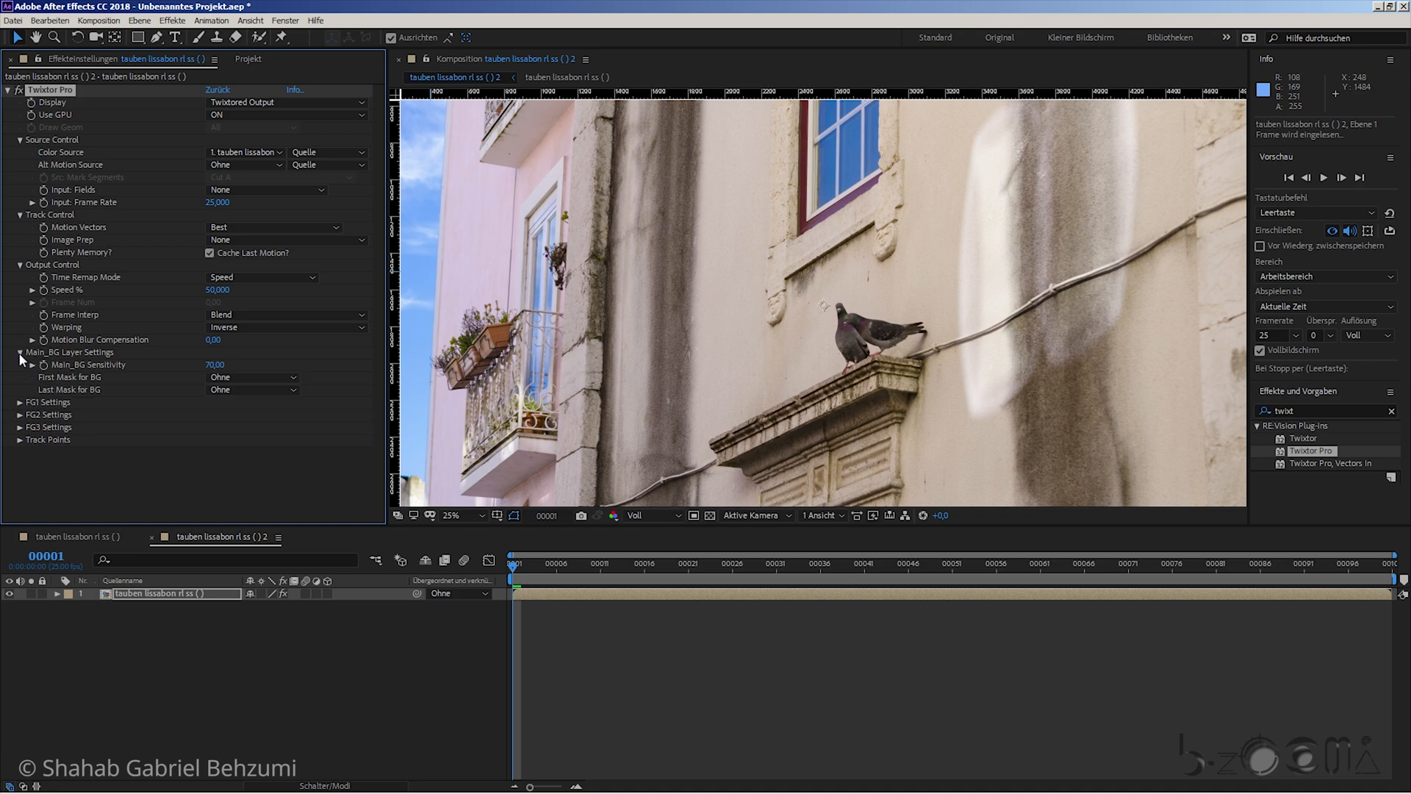
drag(210, 364, 150, 359)
click(1050, 565)
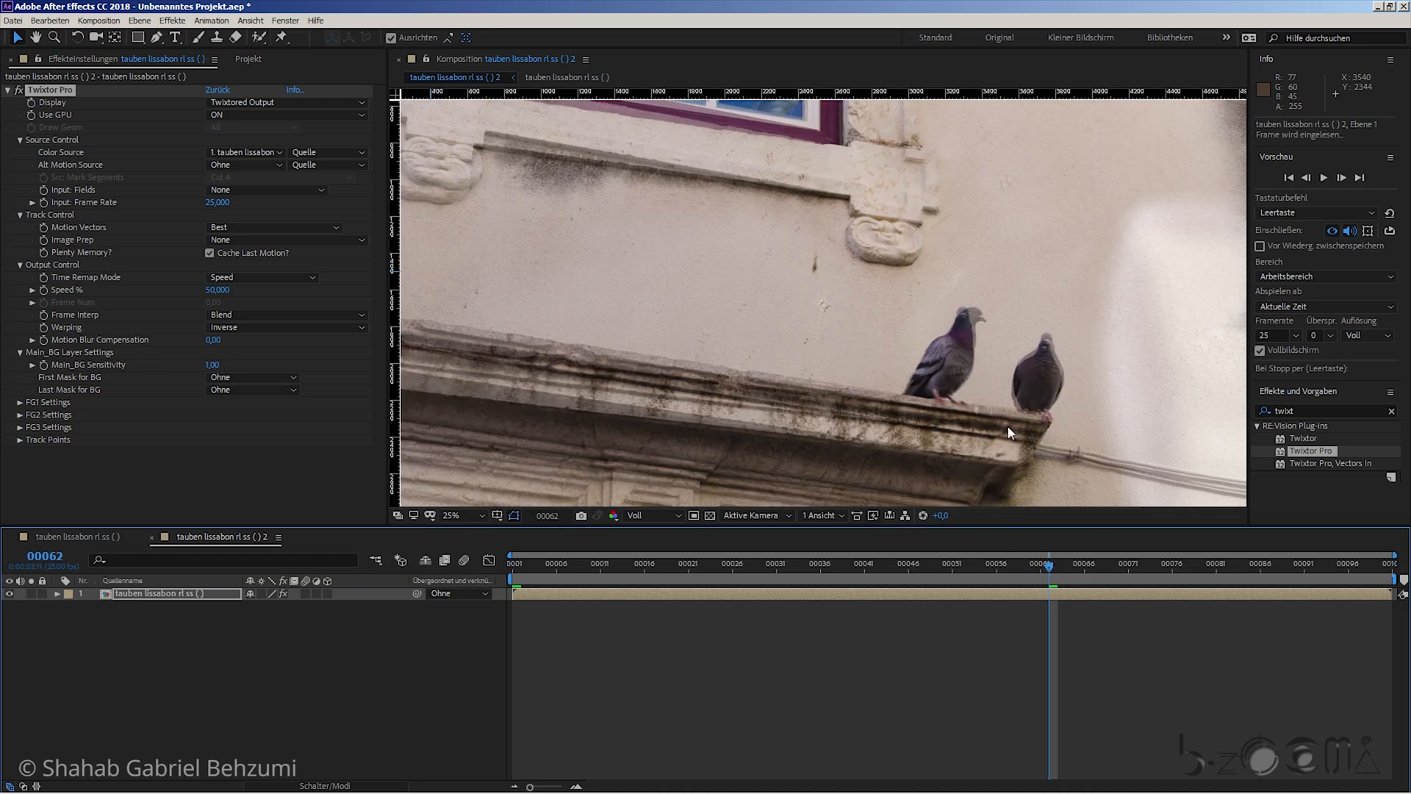
key(Page_Up)
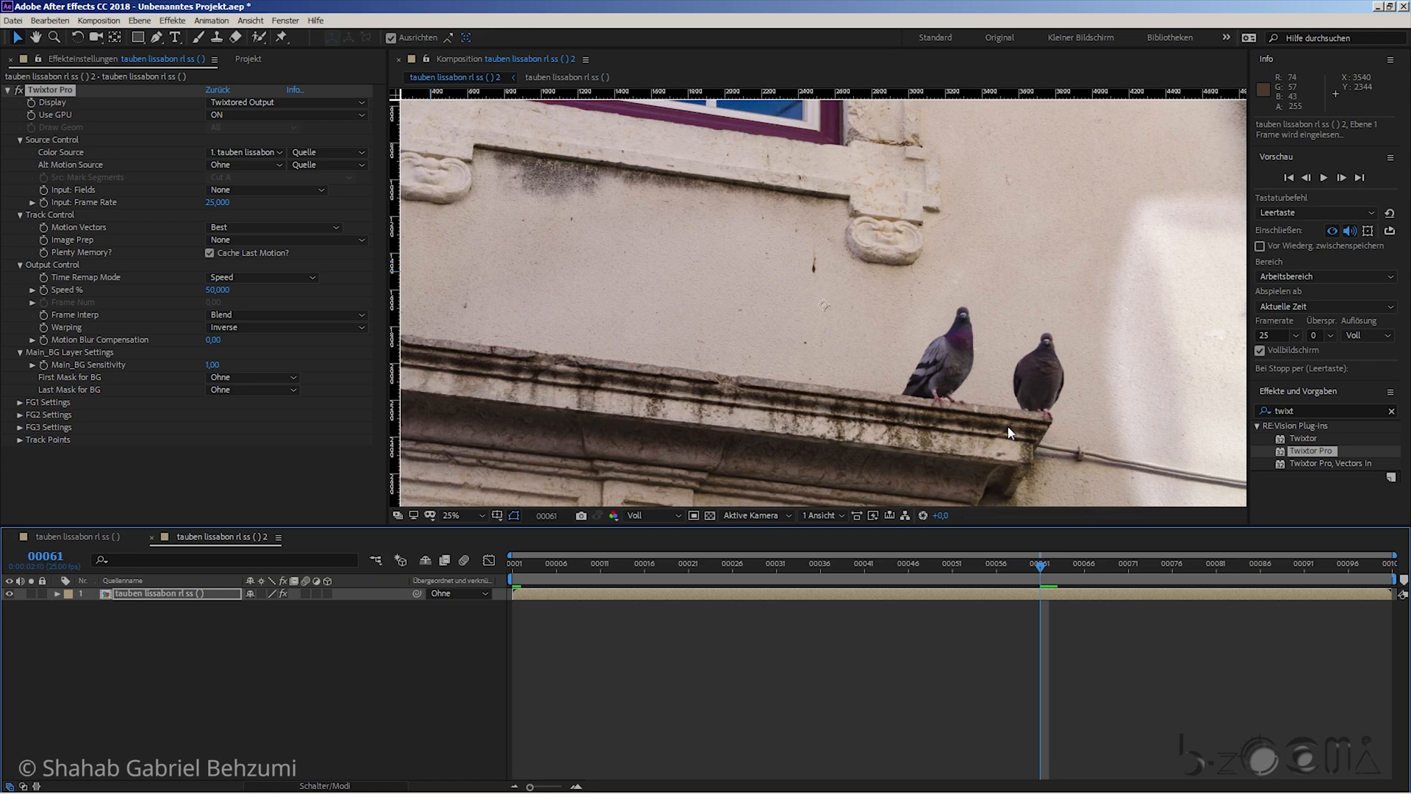
- Examine the slowed footage frame by frame from frame 00061 back to 00055 for ghosting in the in-between frames
key(Page_Down)
key(Page_Down)
key(Page_Up)
key(Page_Up)
key(Page_Up)
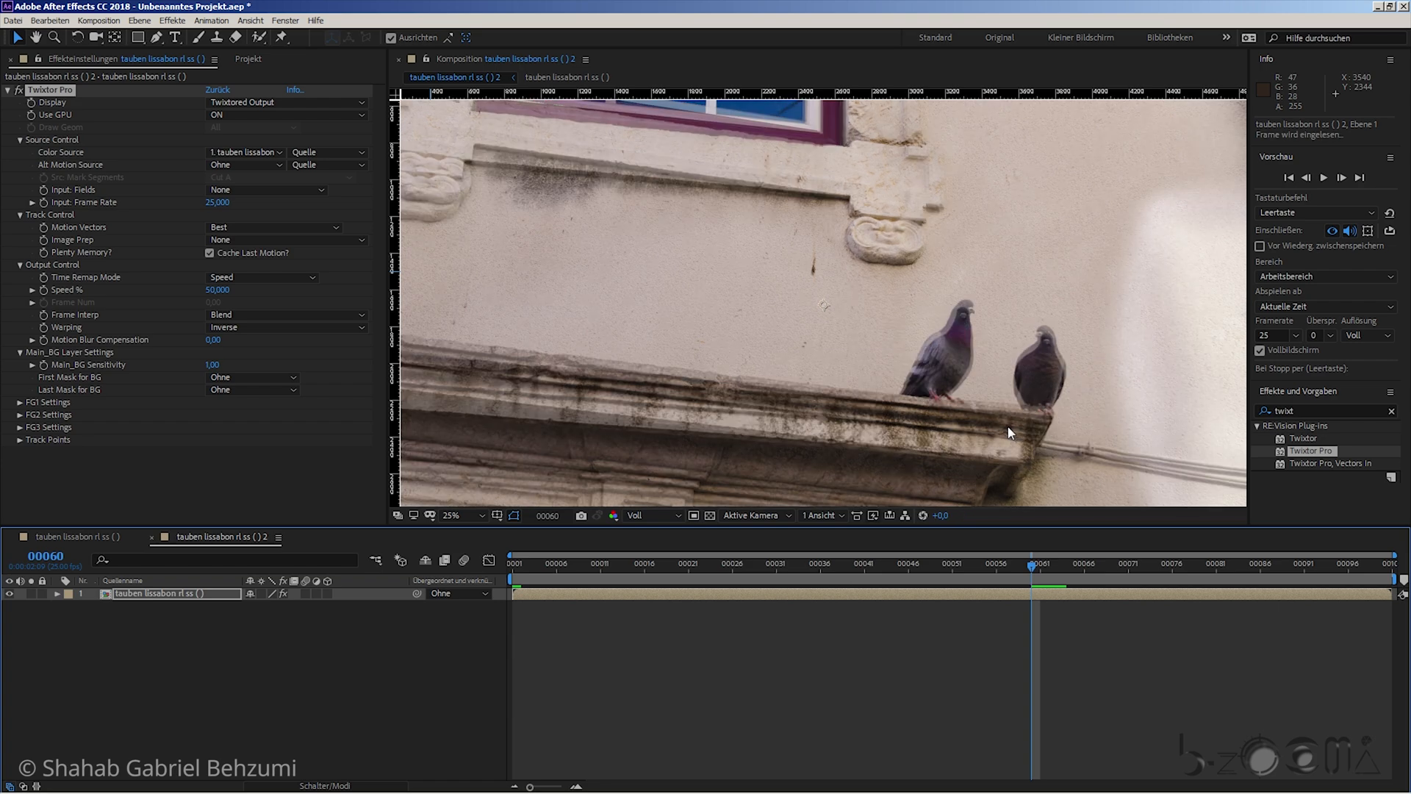
key(Page_Up)
key(Page_Up)
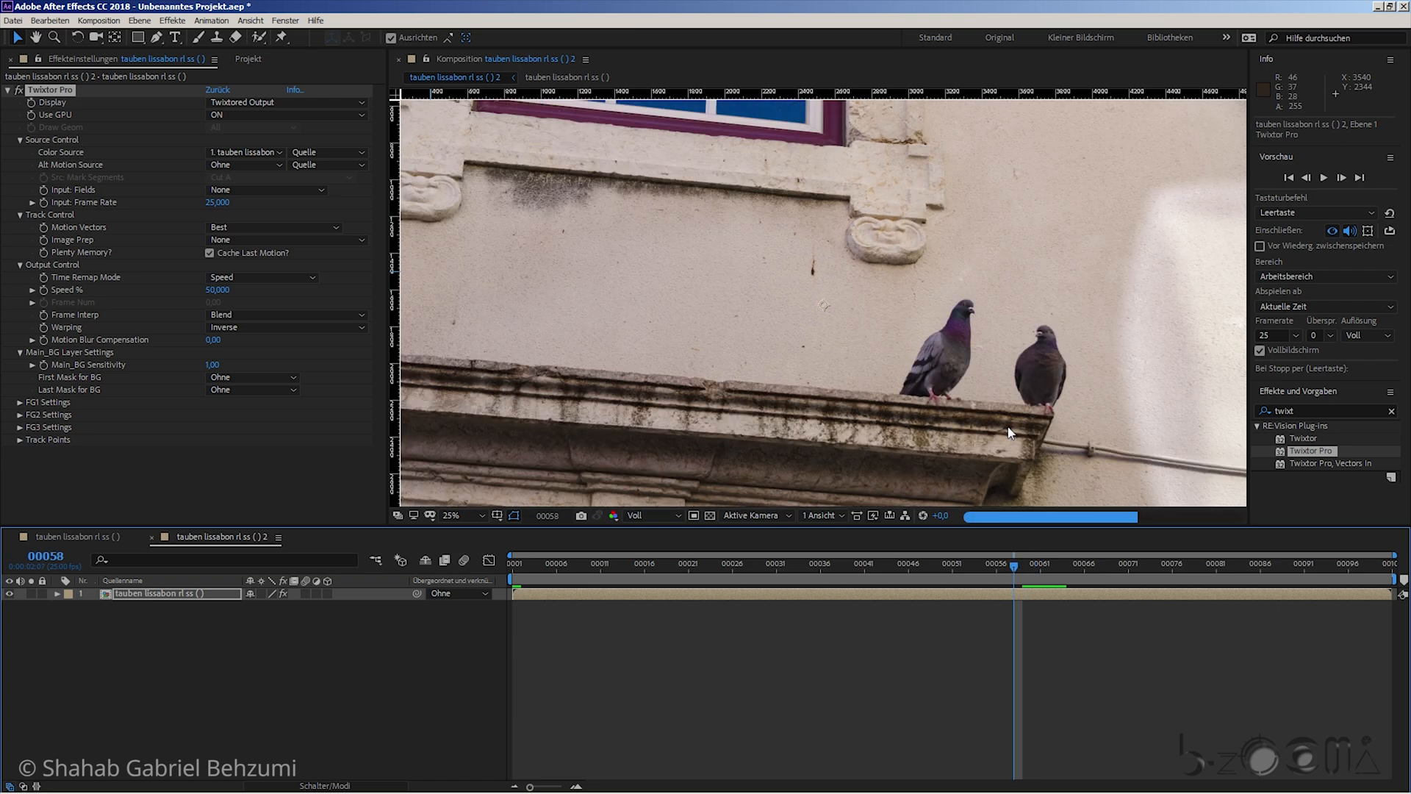
key(Page_Up)
key(Page_Up)
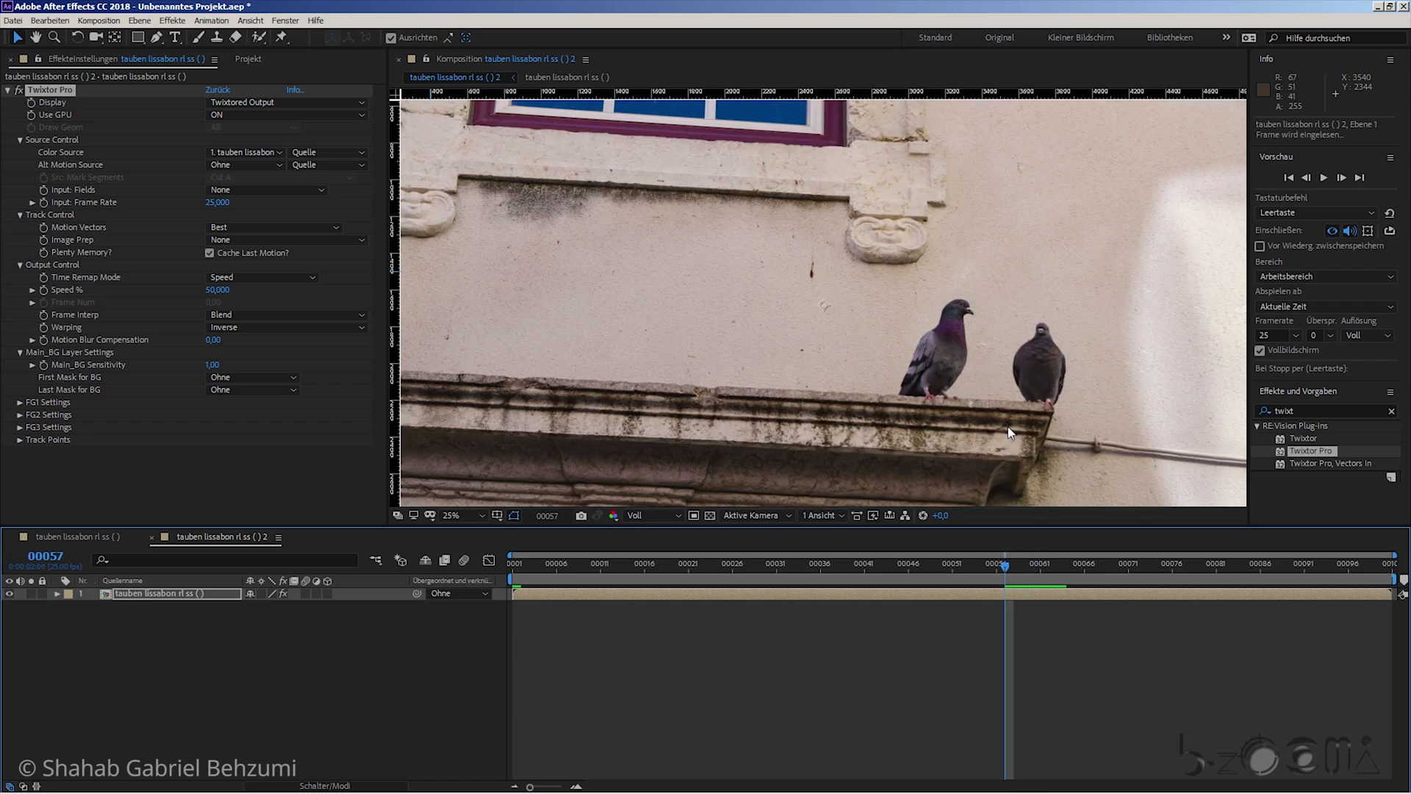
key(Page_Up)
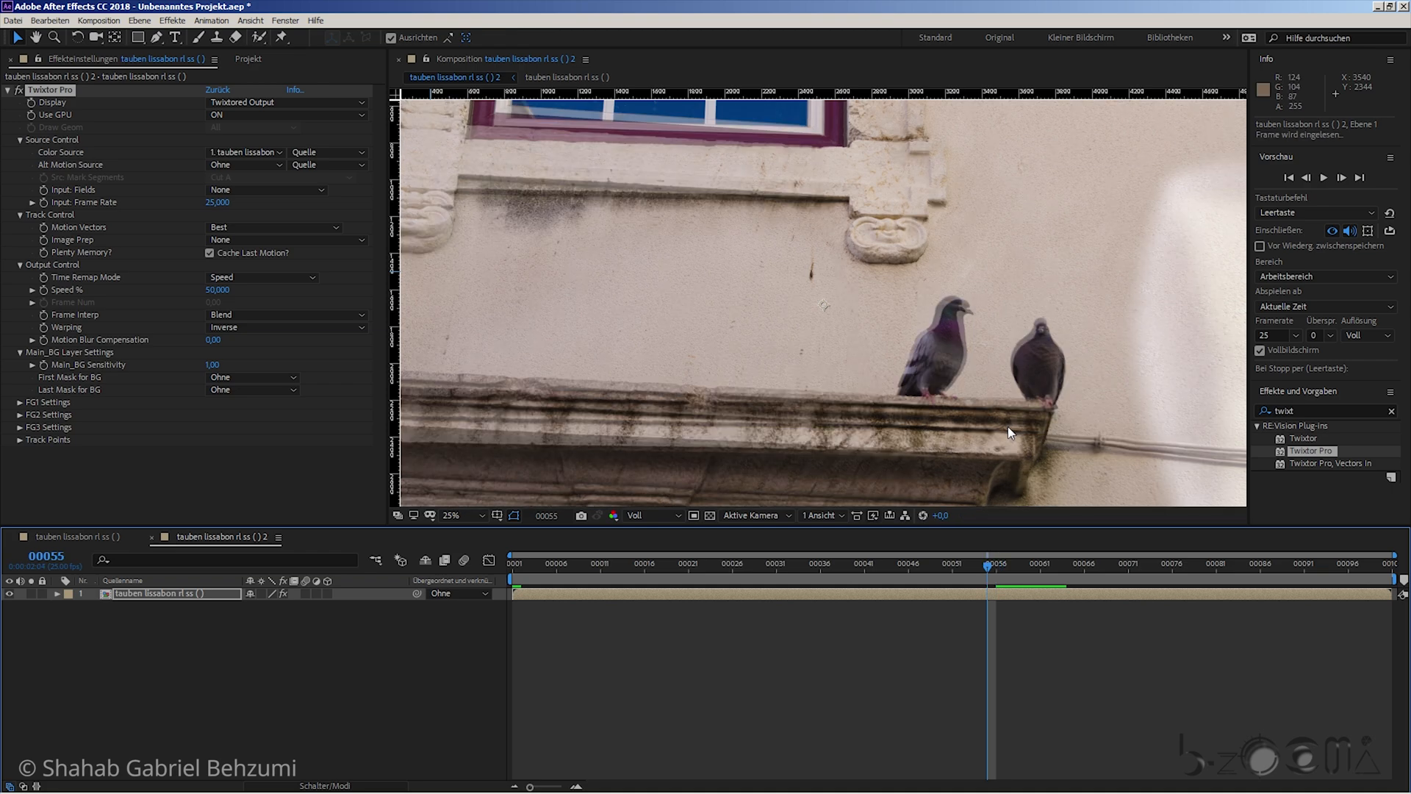
key(Page_Down)
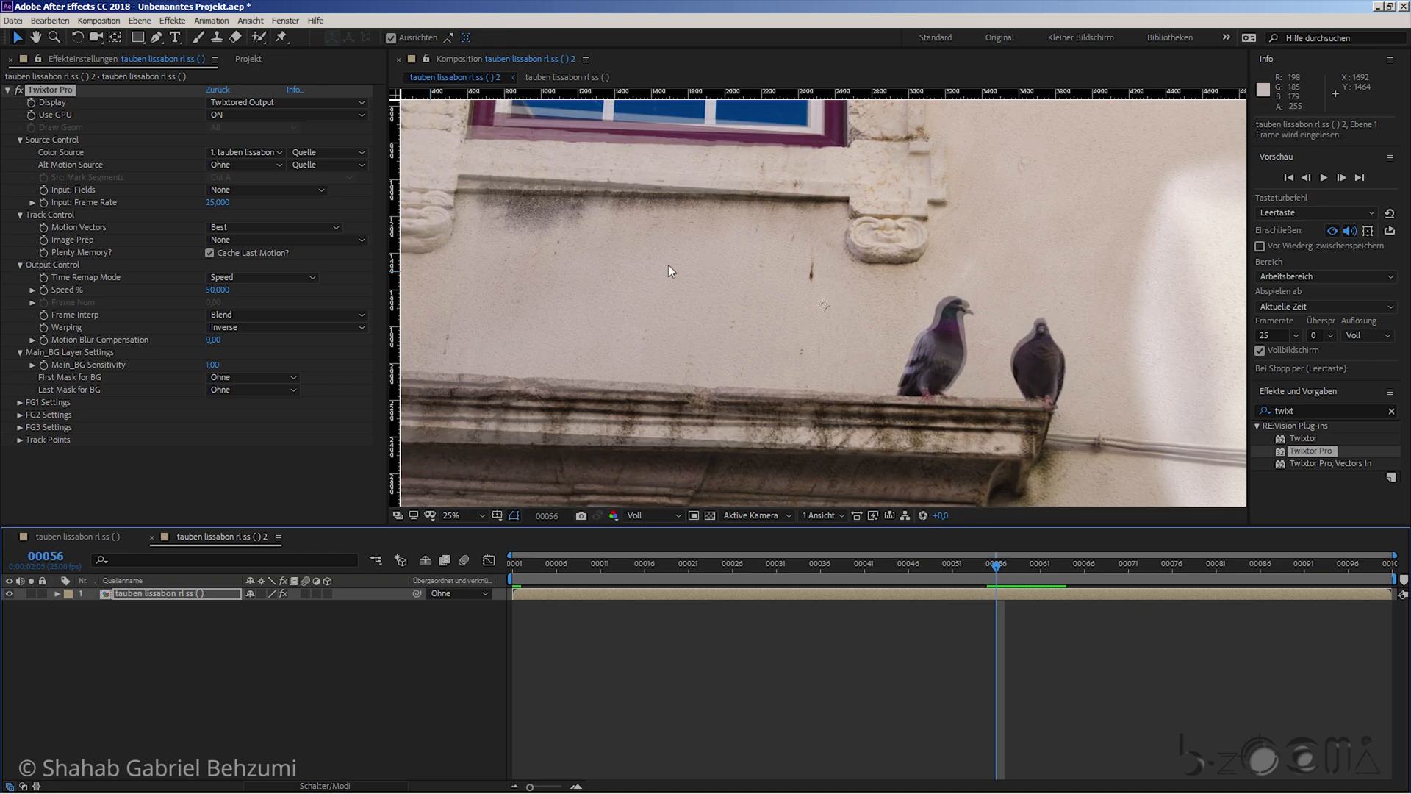
- Raise Main_BG Sensitivity to 38 at frame 00056 and check the result at the frames just after it
drag(212, 366, 256, 386)
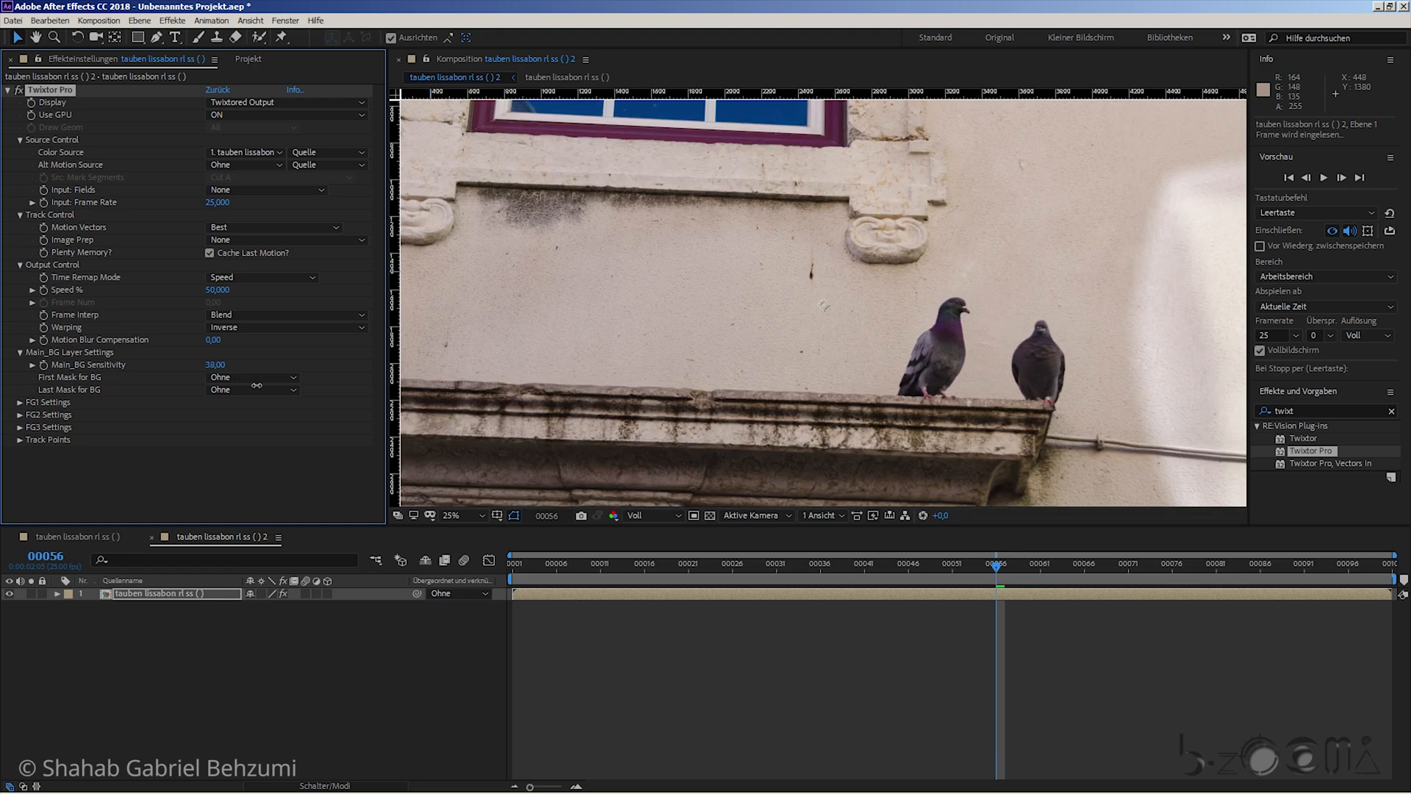
key(Page_Down)
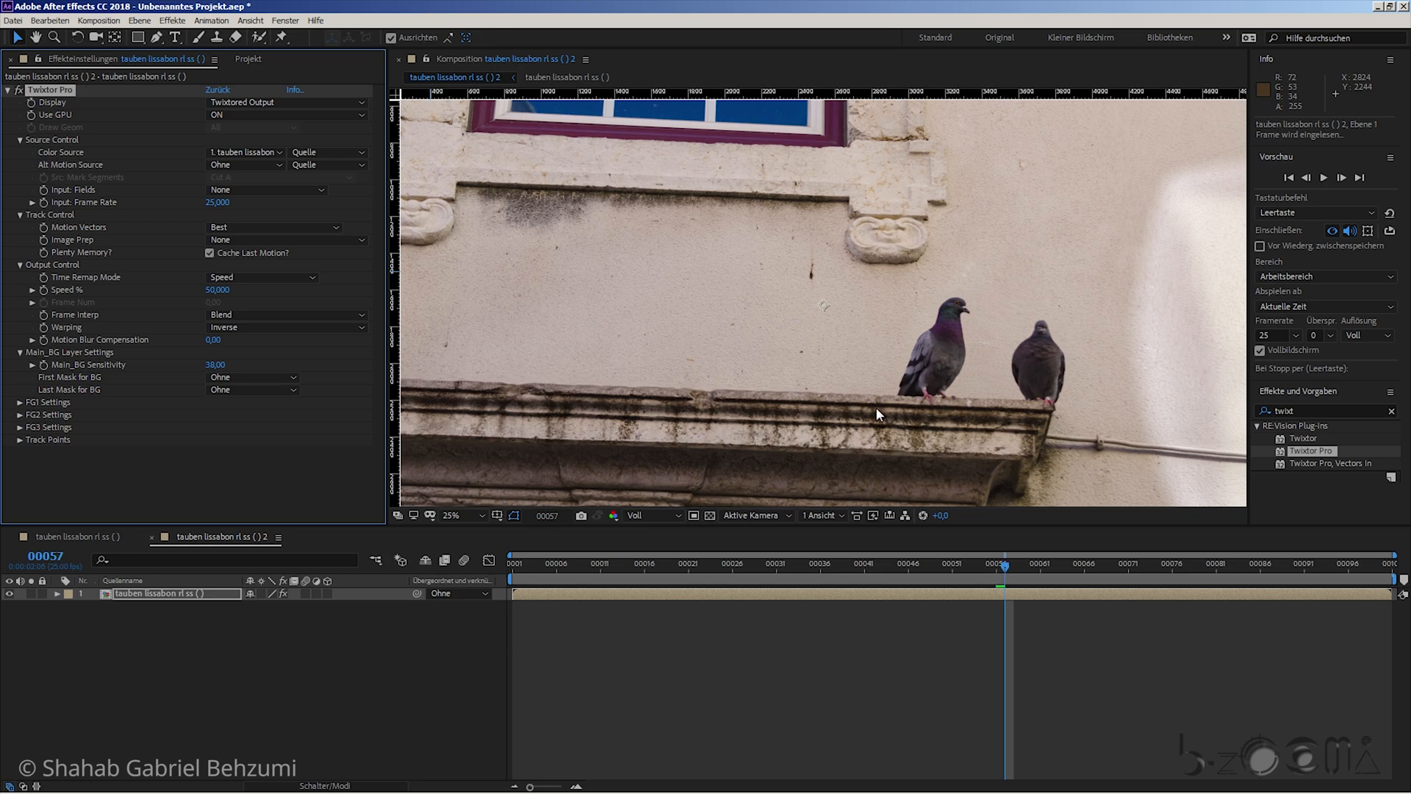
key(Page_Down)
key(Page_Down)
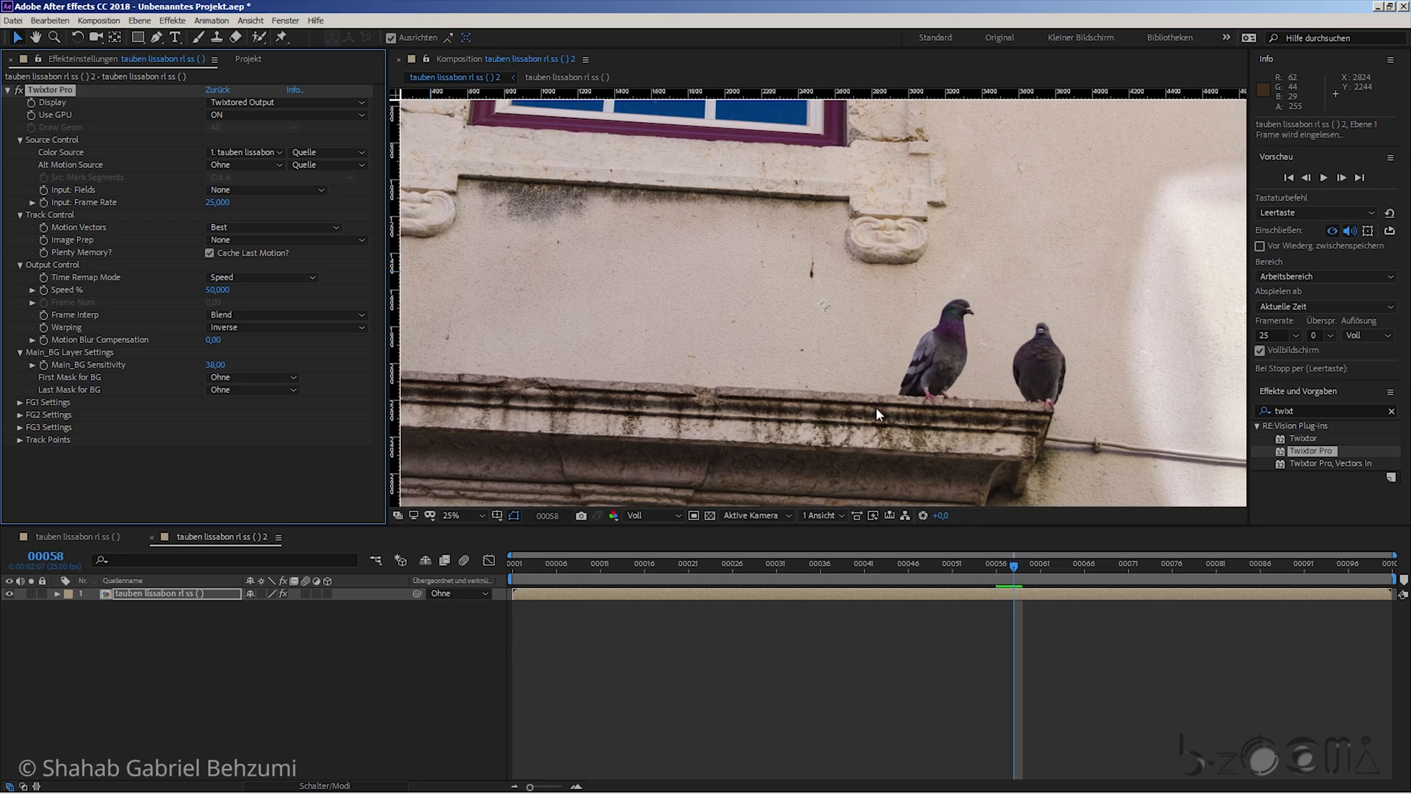
key(Page_Up)
key(Page_Up)
key(Page_Up)
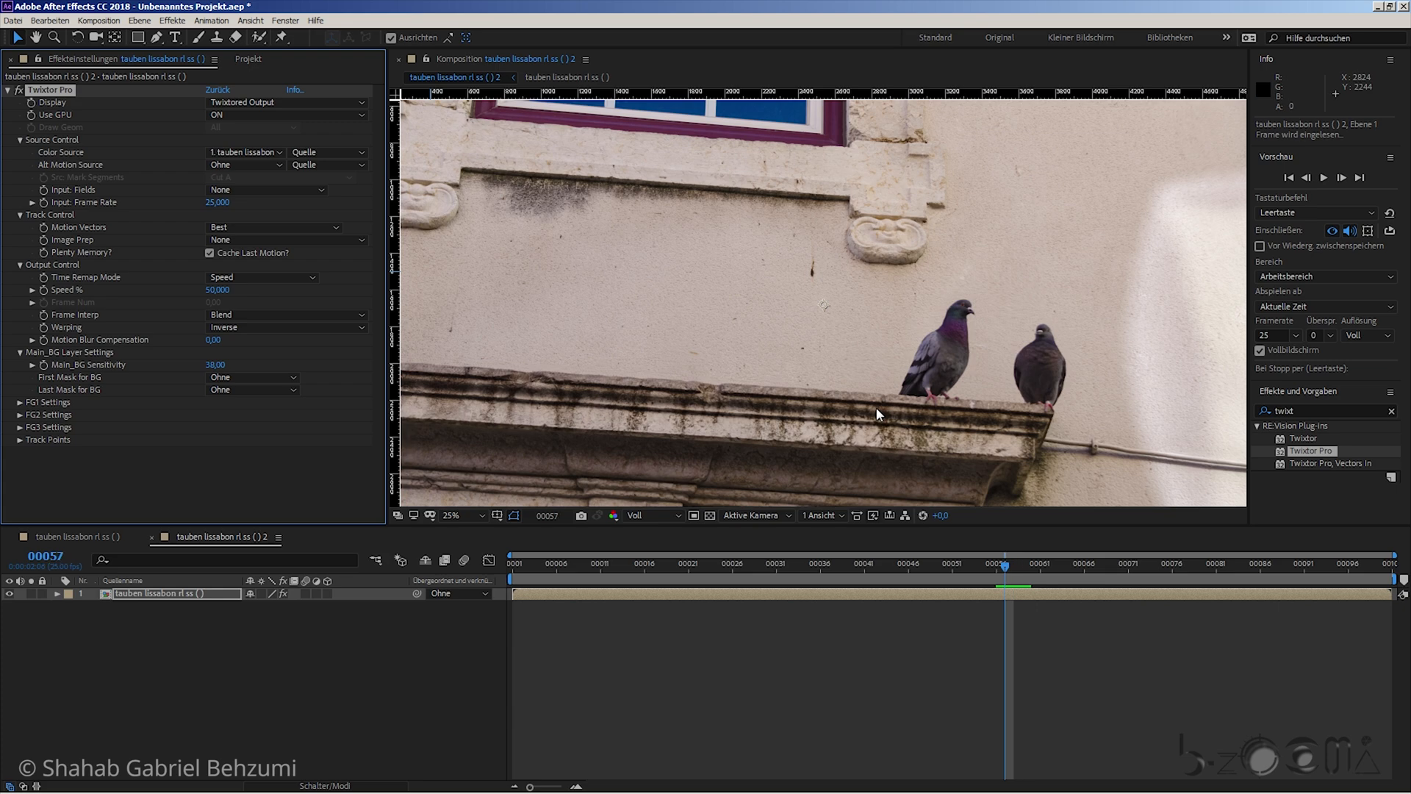
- Examine the interpolated frames one by one from frame 00057 back to frame 00045
key(Page_Up)
key(Page_Up)
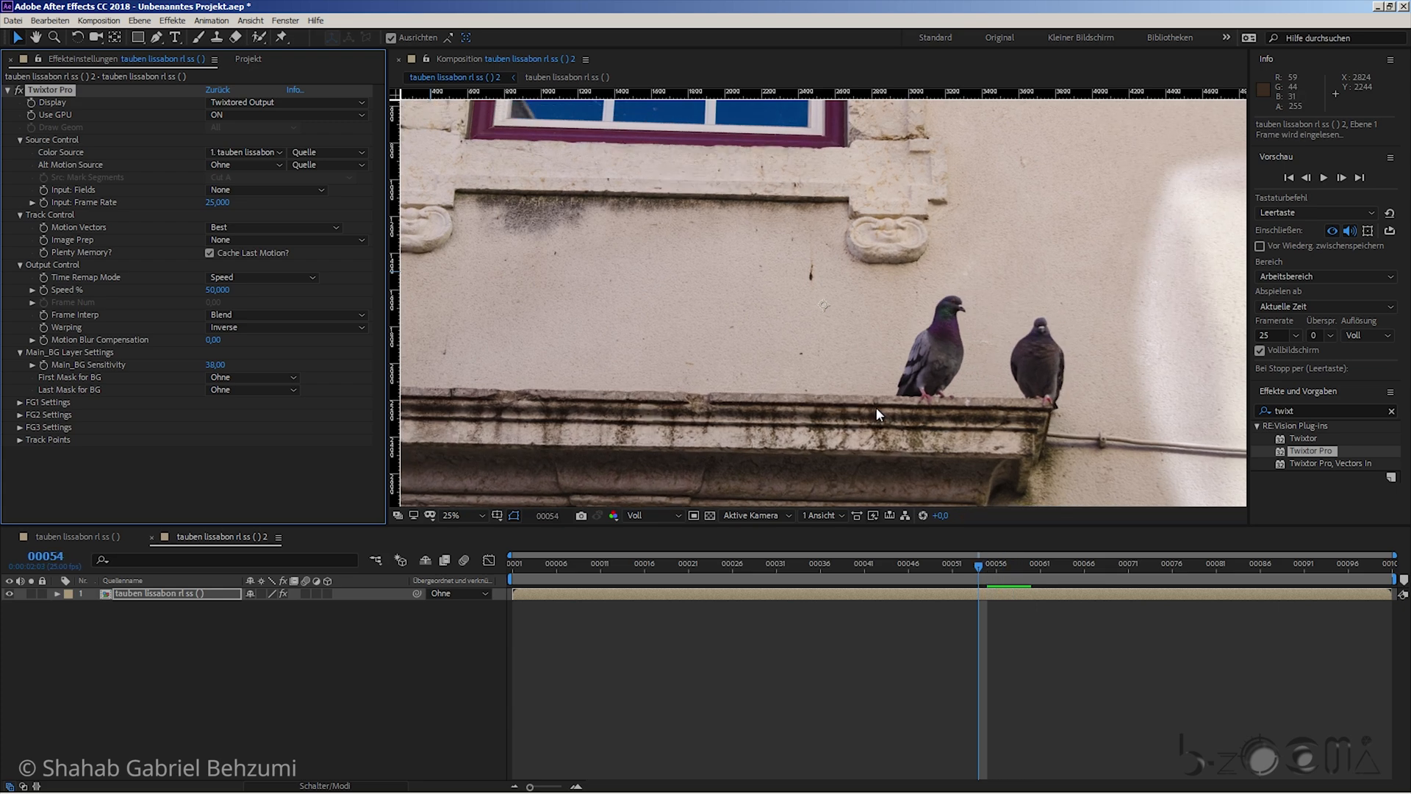
key(Page_Up)
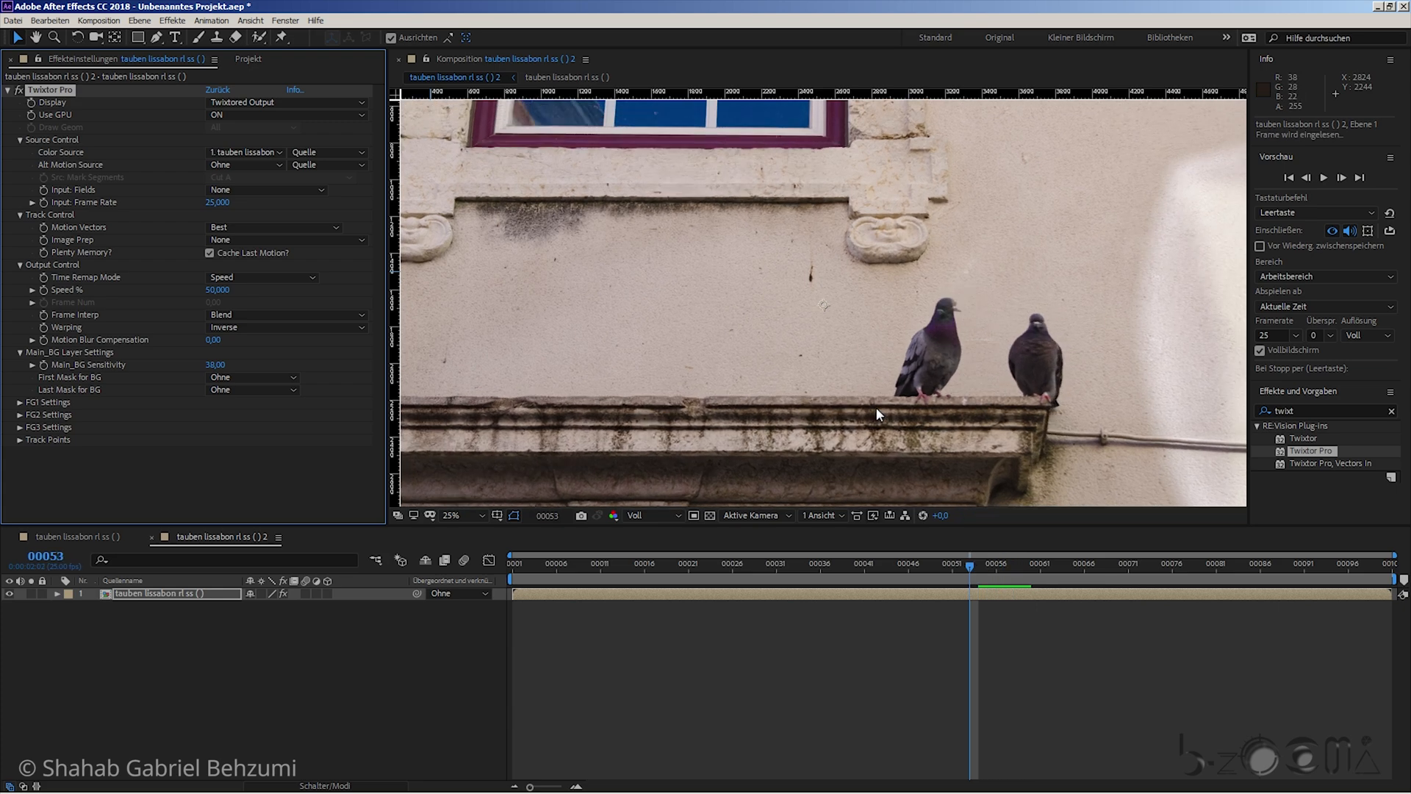
key(Page_Up)
key(Page_Up)
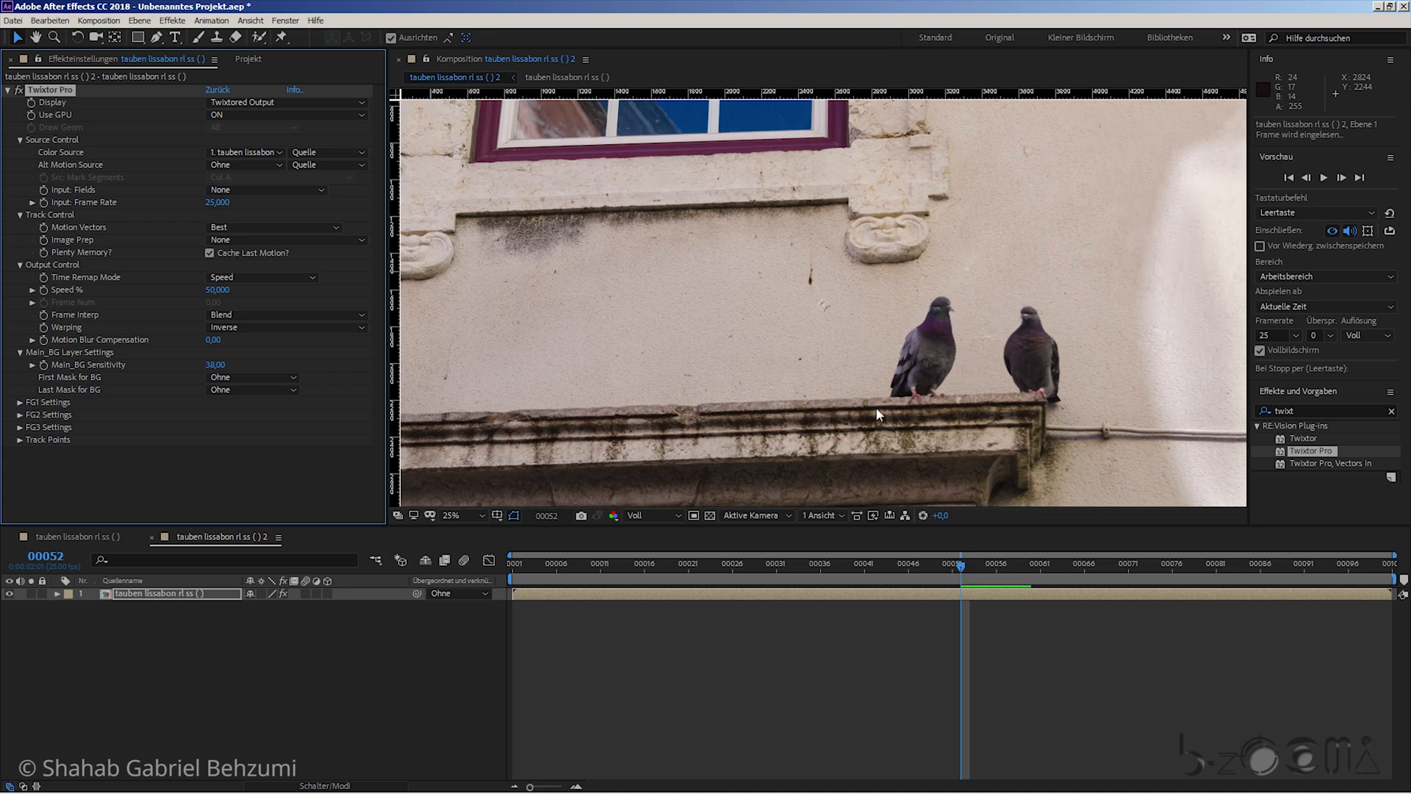
key(Page_Up)
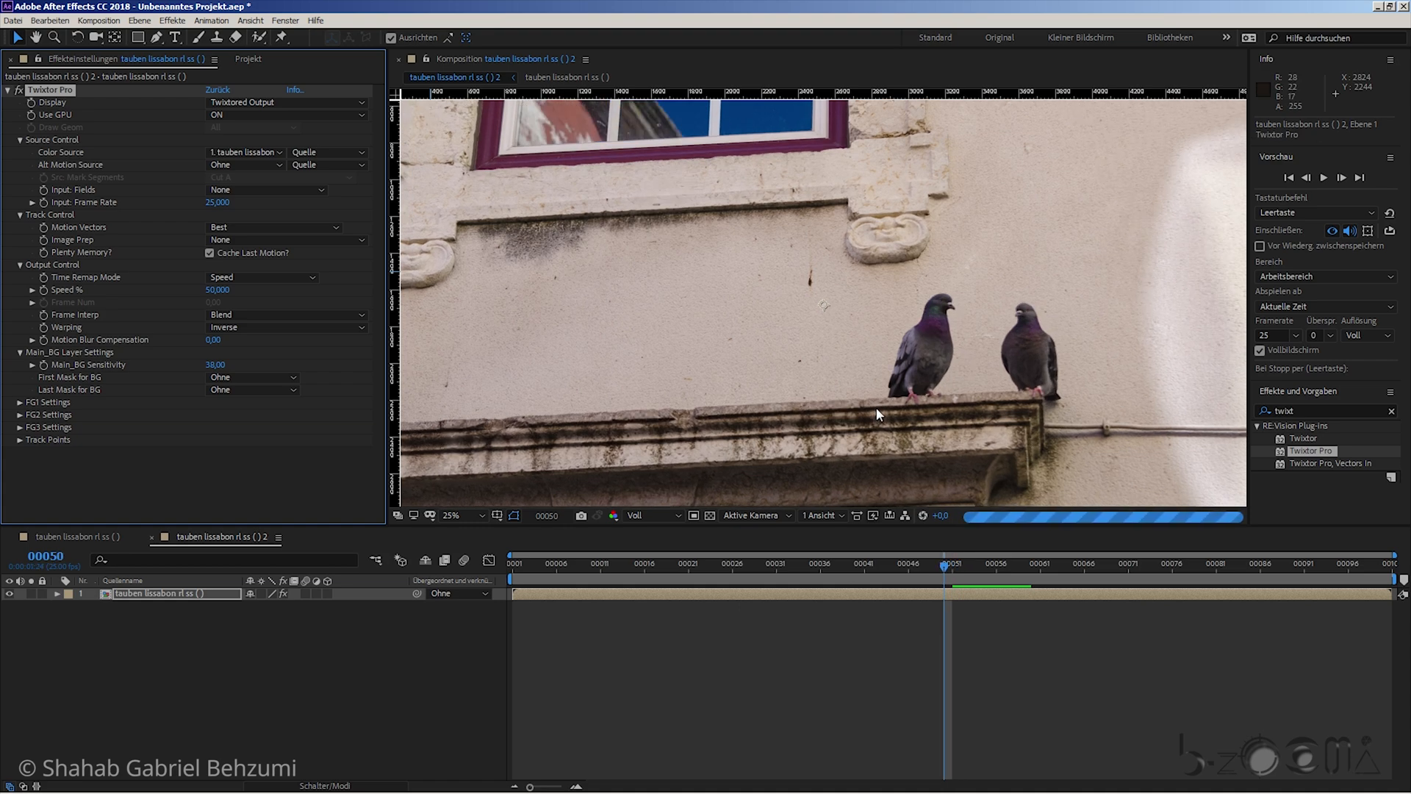
key(Page_Up)
key(Page_Up)
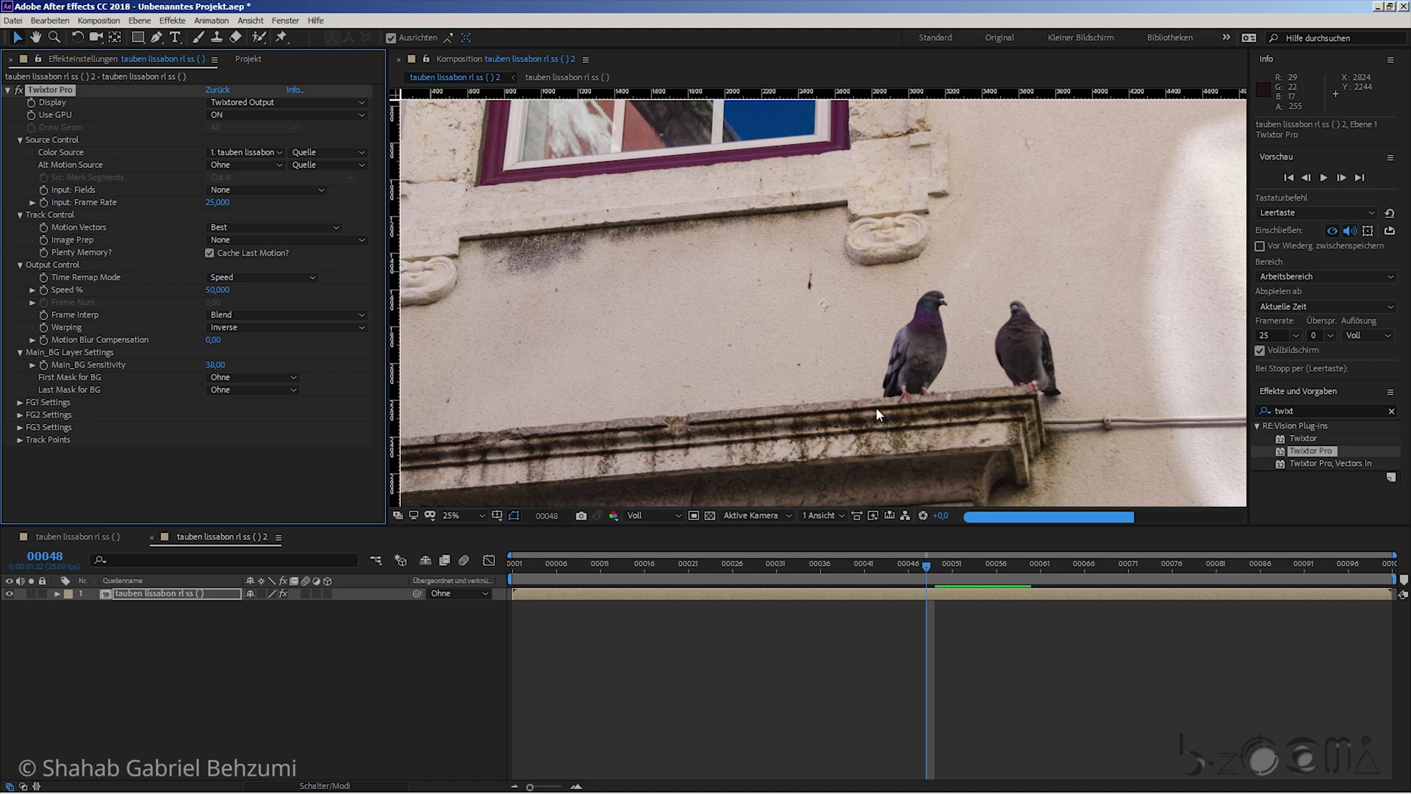
key(Page_Up)
key(Page_Up)
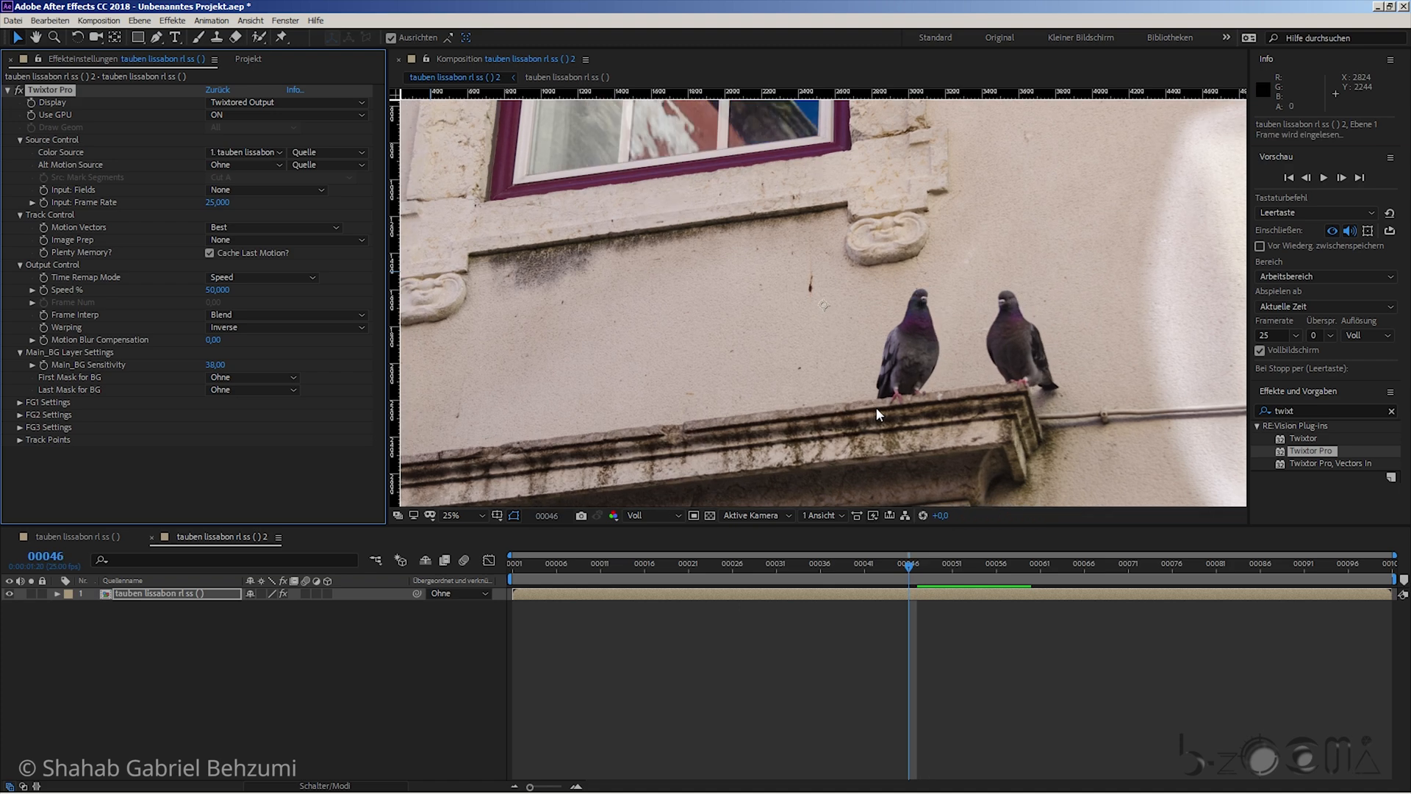
key(Page_Up)
key(Page_Up)
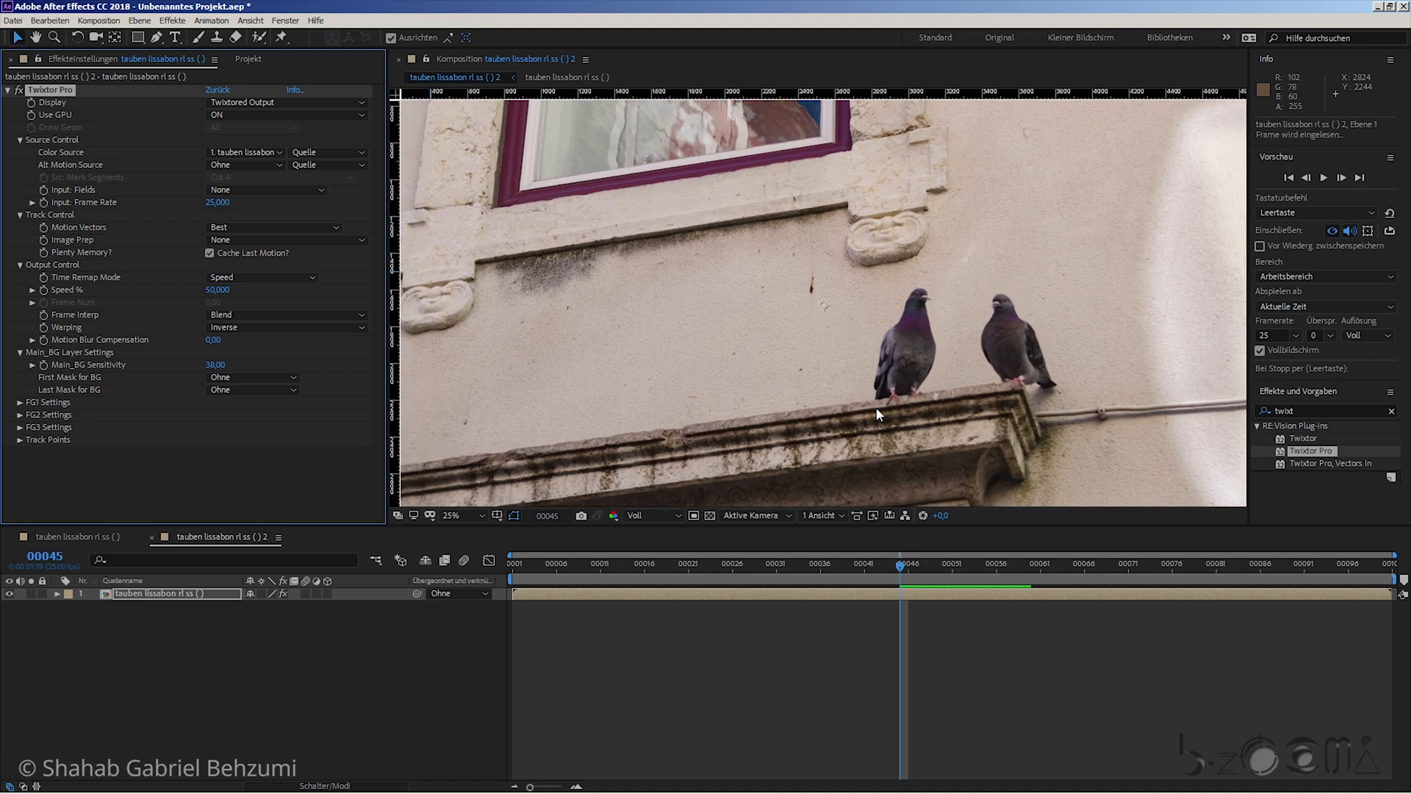
- Compare neighbouring in-between frames back and forth in the range from frame 00045 to 00050
key(Page_Down)
key(Page_Down)
key(Page_Down)
key(Page_Down)
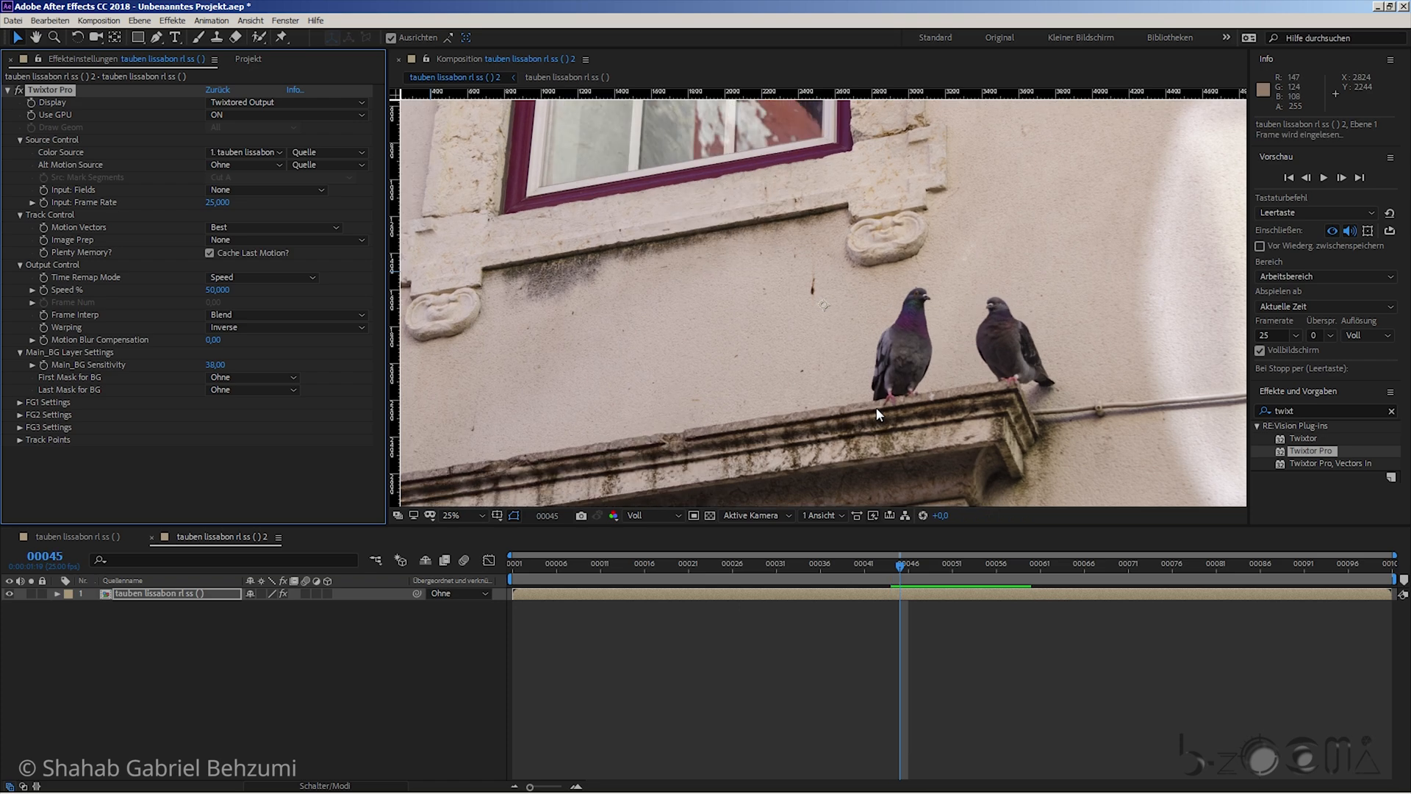
key(Page_Up)
key(Page_Up)
key(Page_Up)
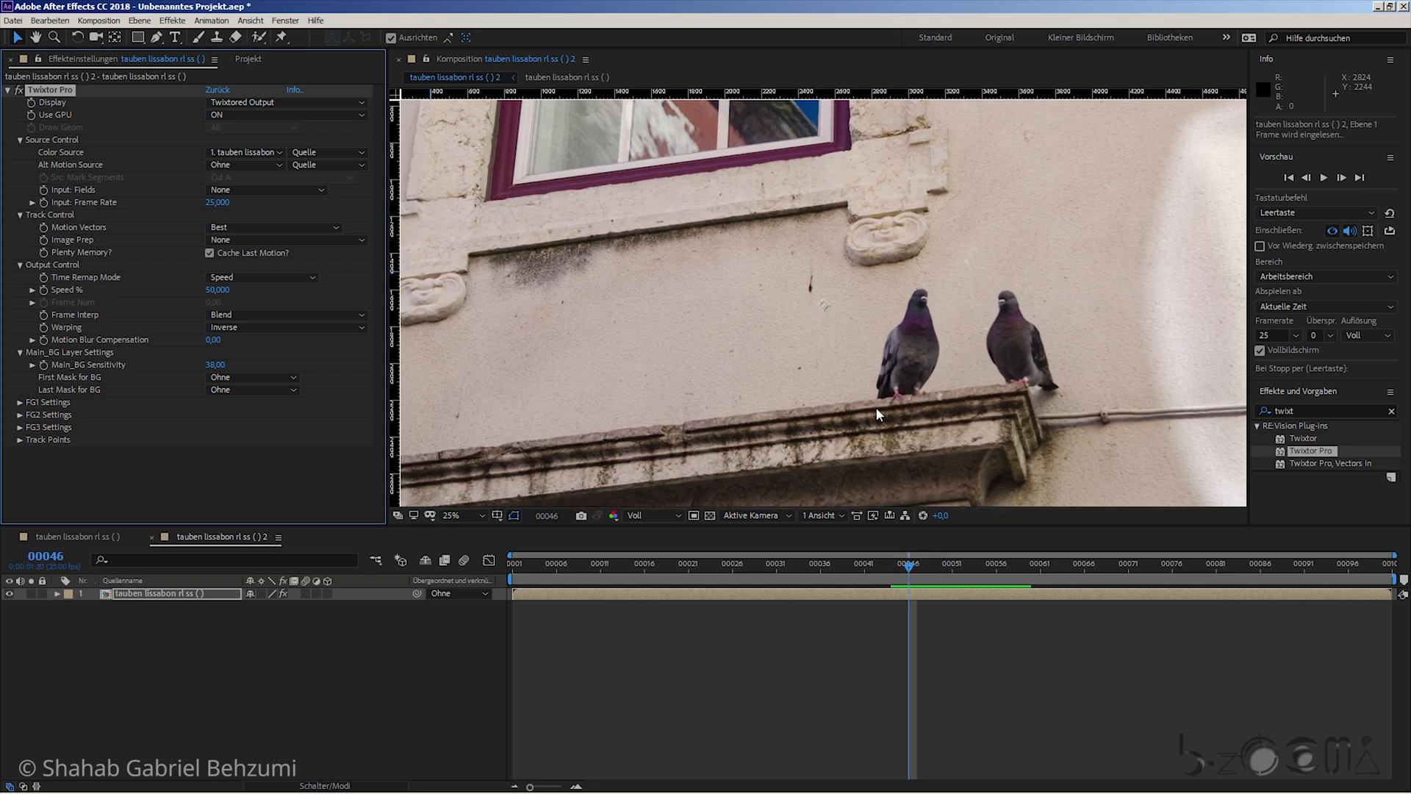
key(Page_Down)
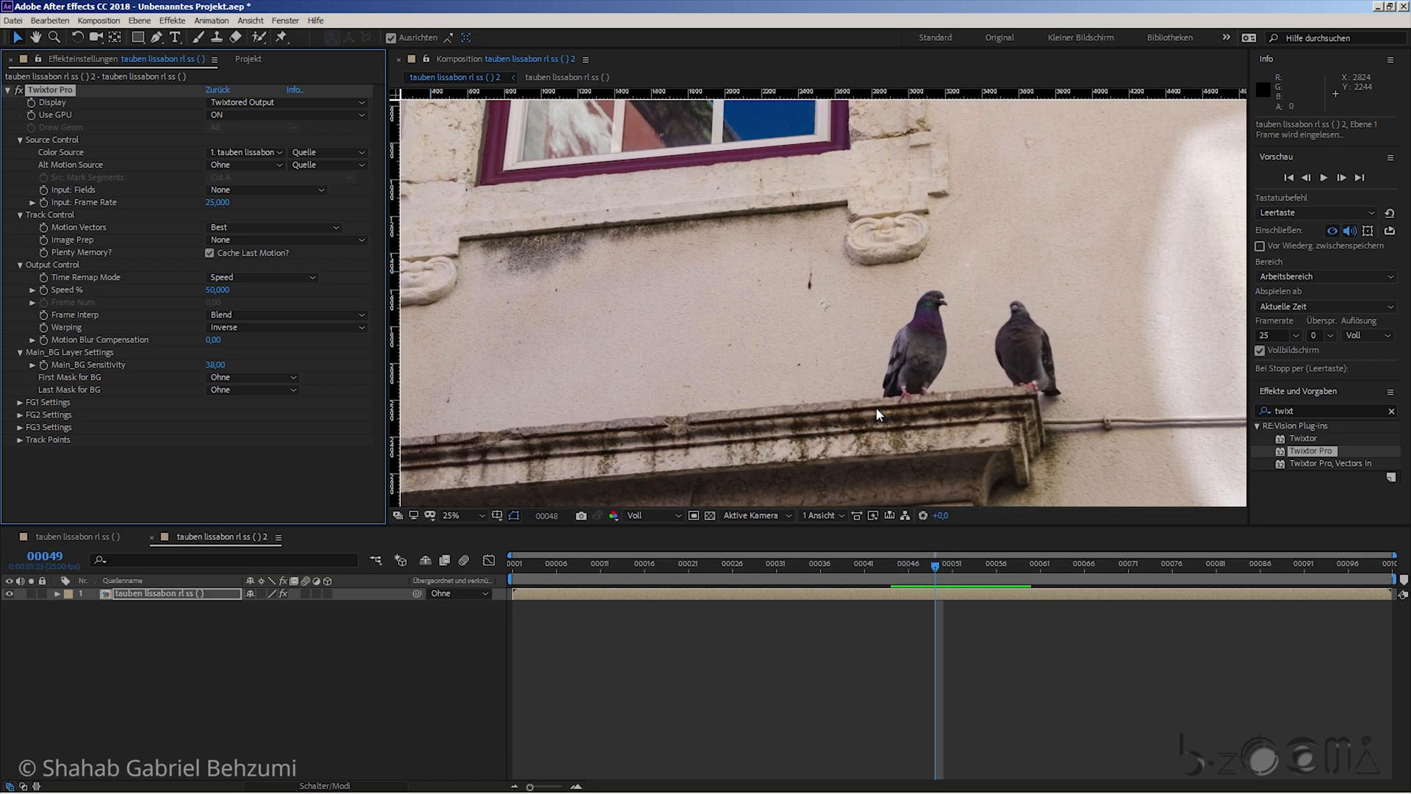
key(Page_Down)
key(Page_Down)
key(Page_Down)
key(Page_Down)
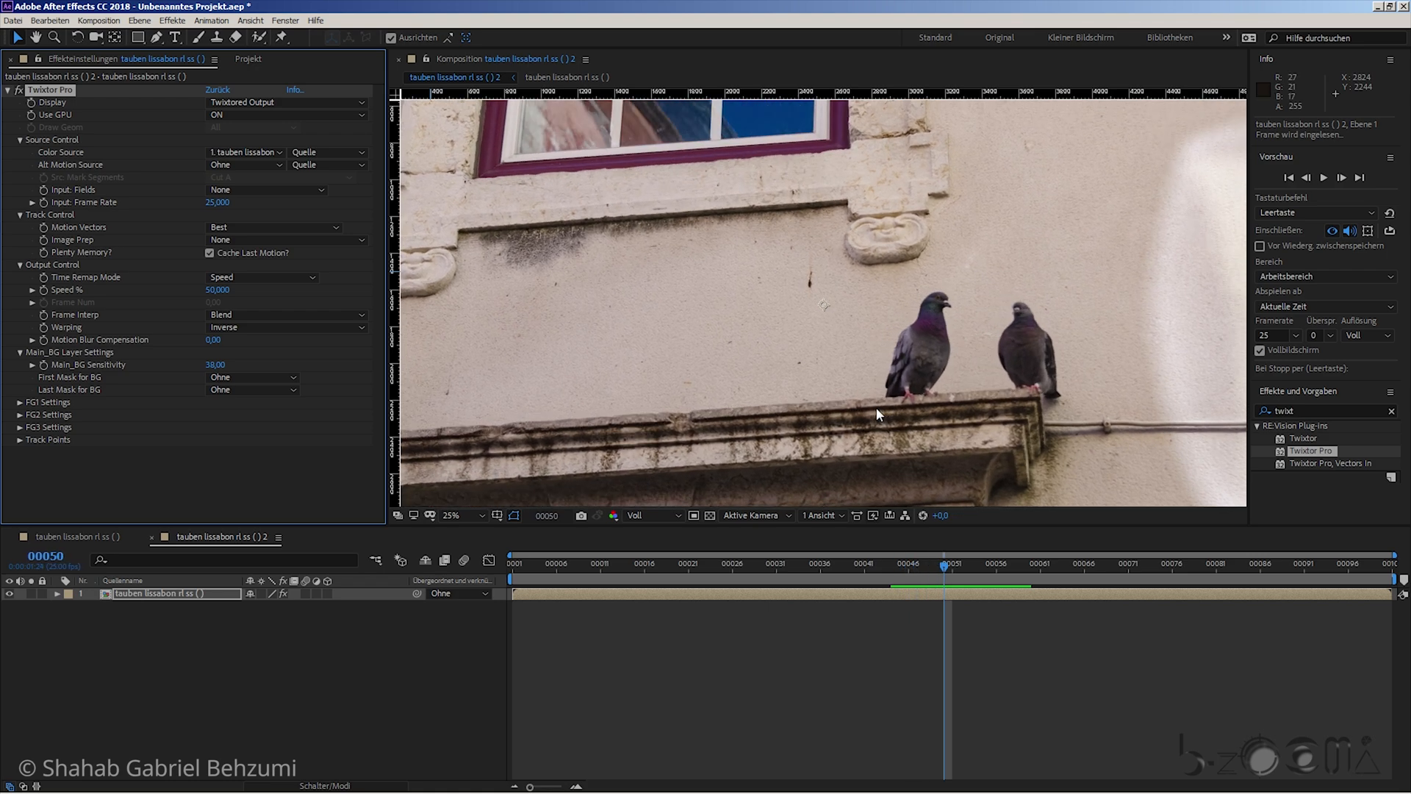
- Check the interpolation at frame 00077 and compare frames 00083 to 00085 for warping around the pigeons
click(1180, 577)
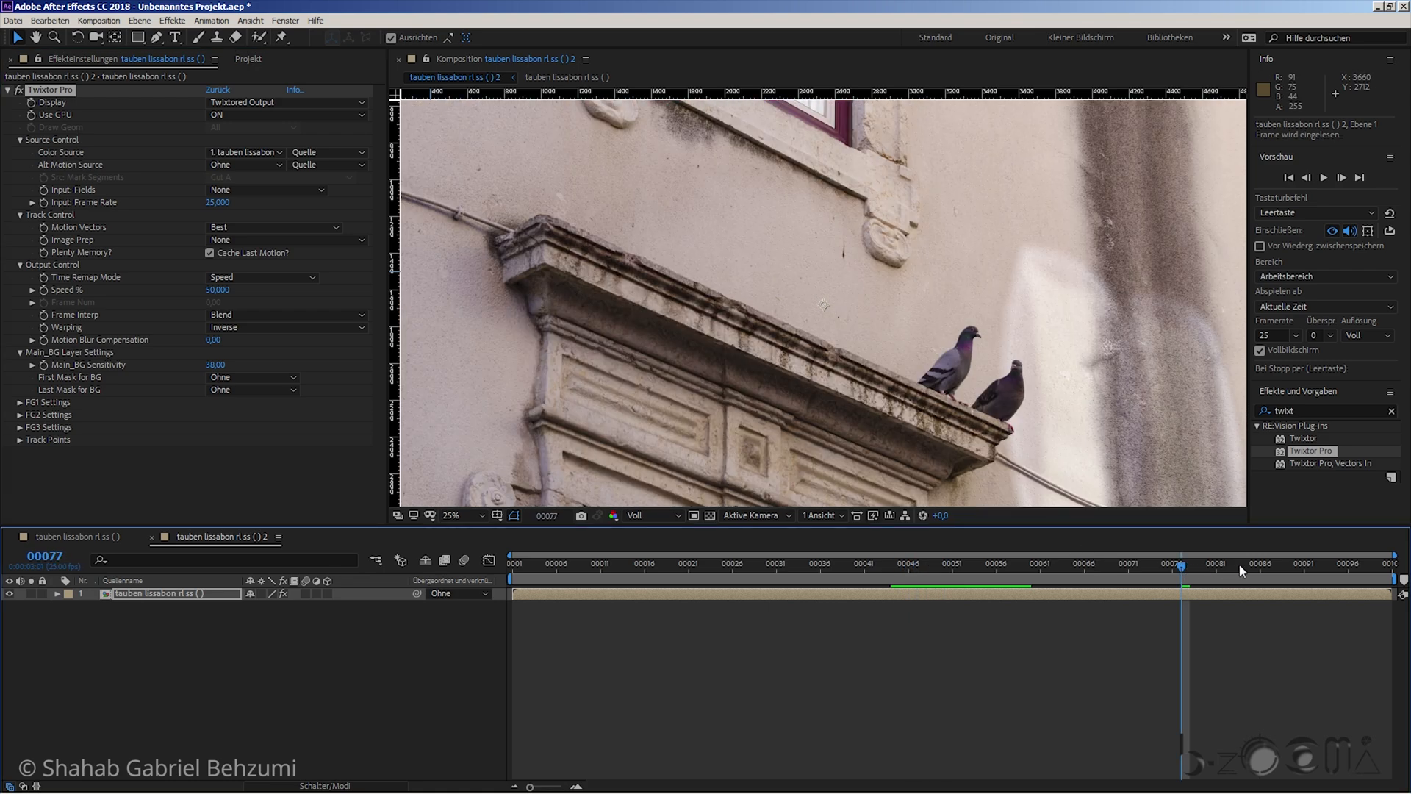
click(1242, 570)
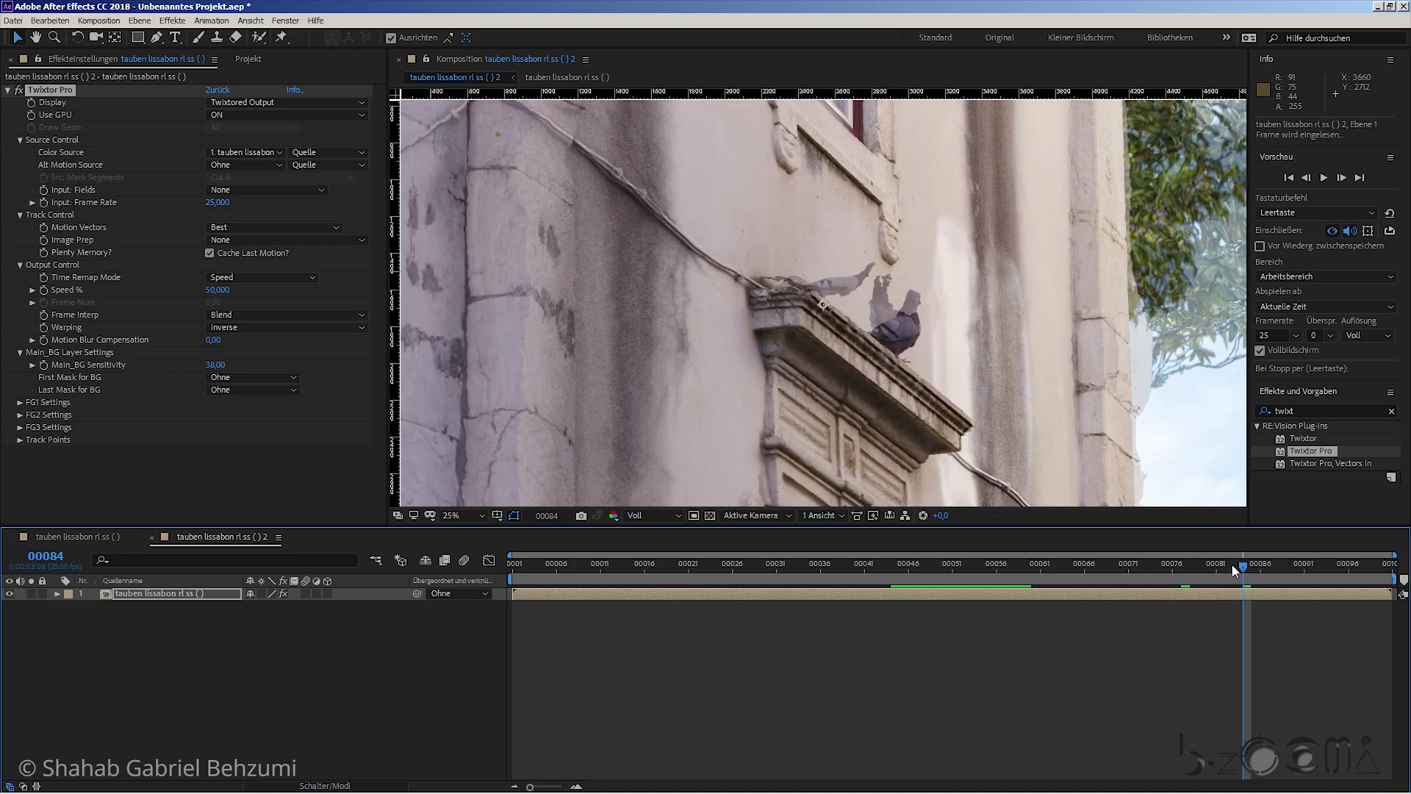
key(Page_Up)
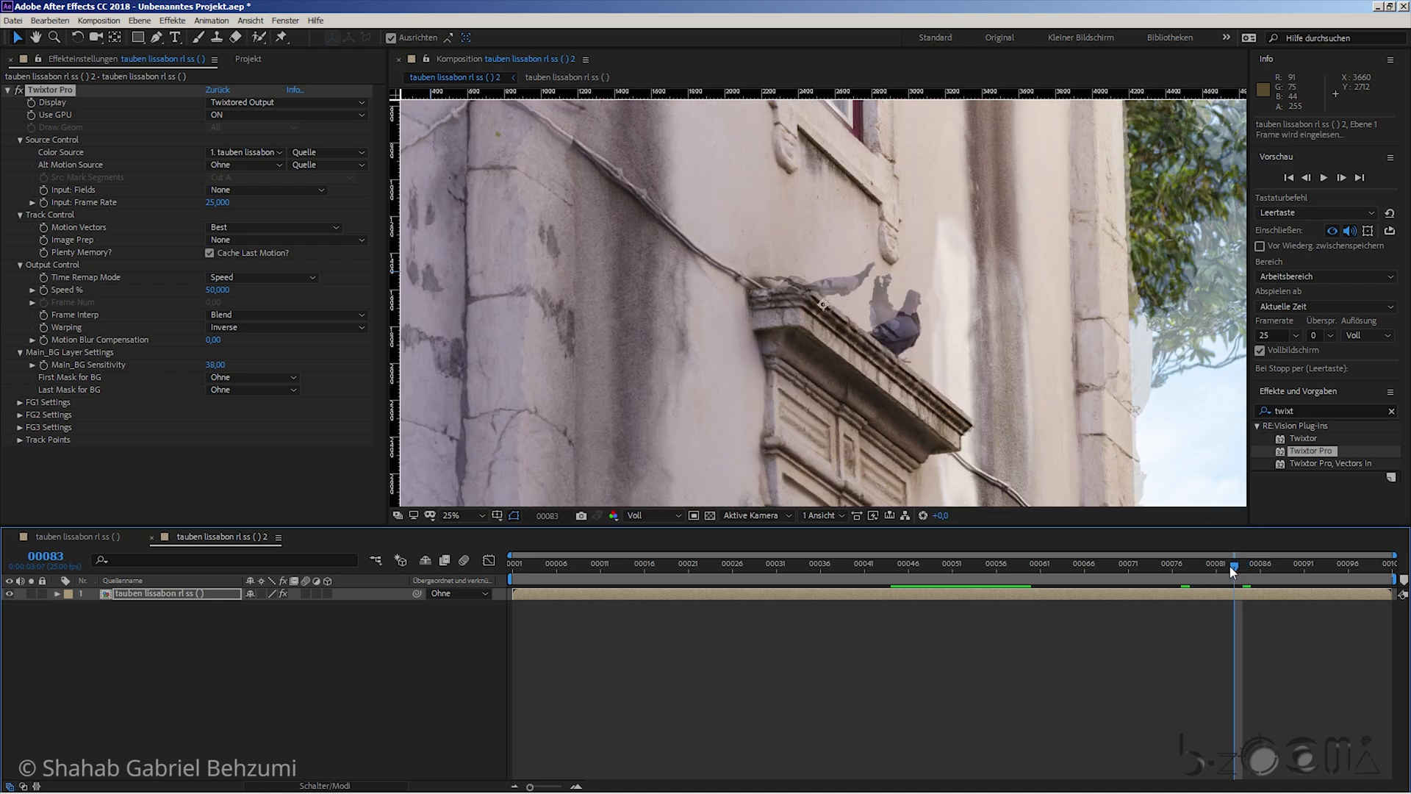
key(Page_Down)
key(Page_Down)
key(Page_Up)
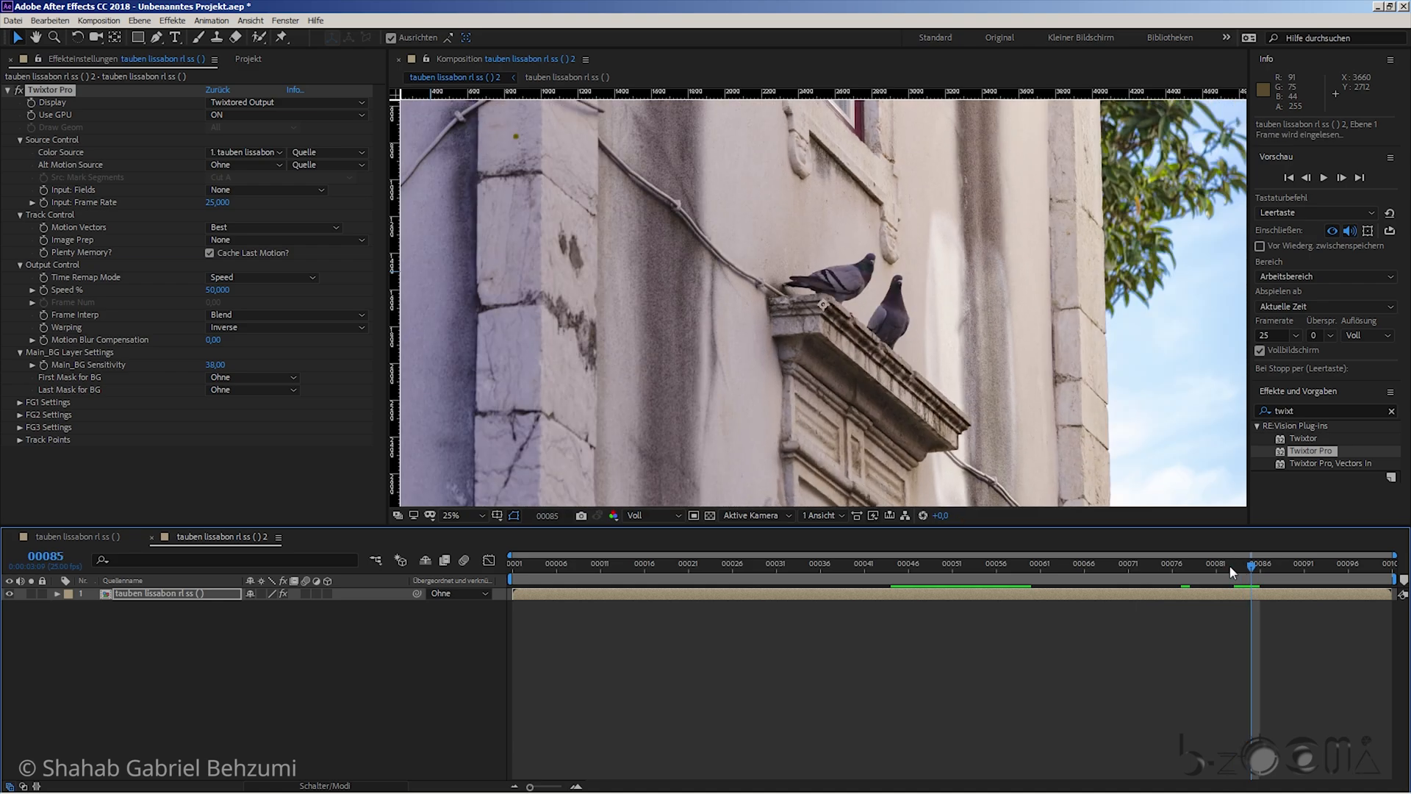
key(Page_Up)
key(Page_Down)
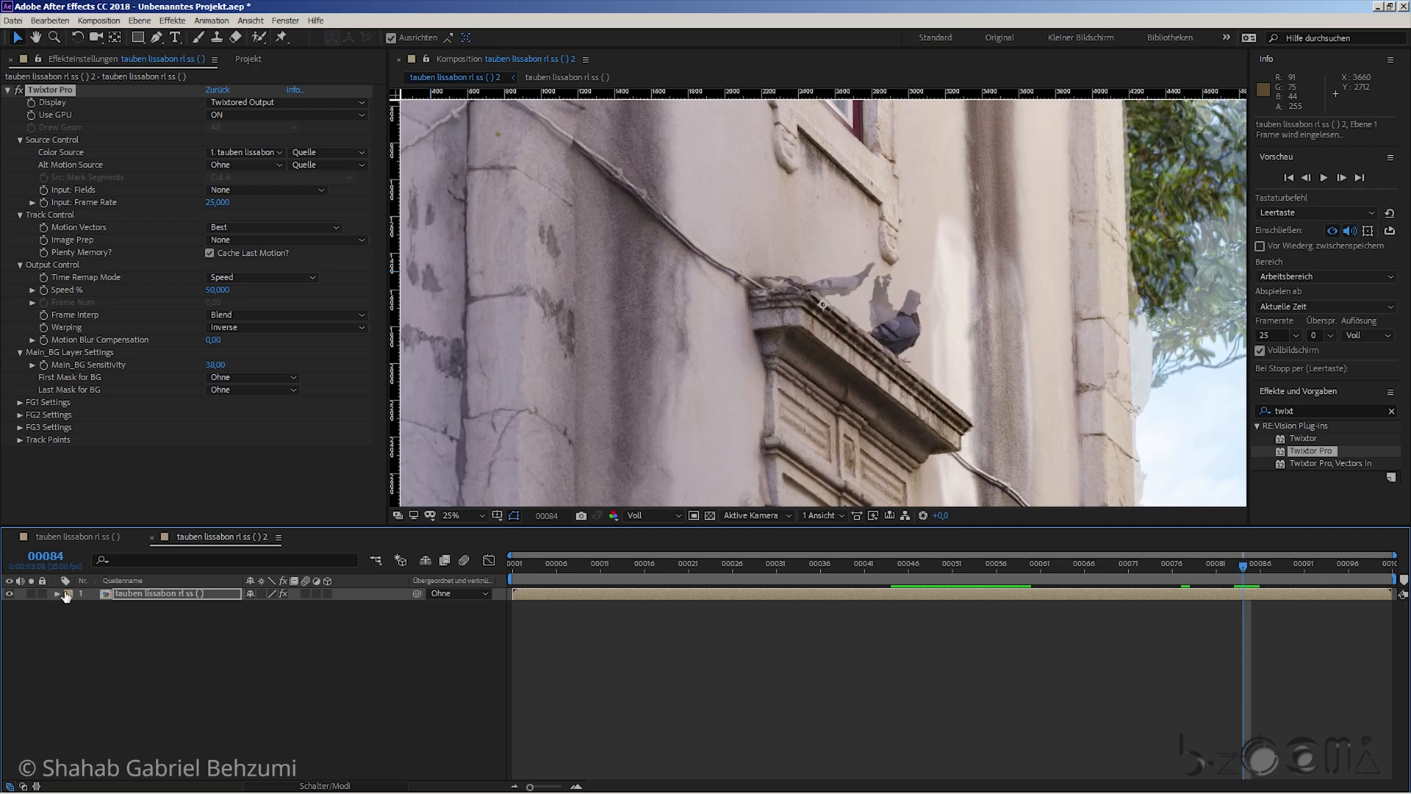
- Expand the layer's Twixtor Pro Main_BG settings in the timeline and keyframe Main_BG Sensitivity at 38 on frames 00084 and 00083
click(58, 594)
click(69, 607)
click(83, 619)
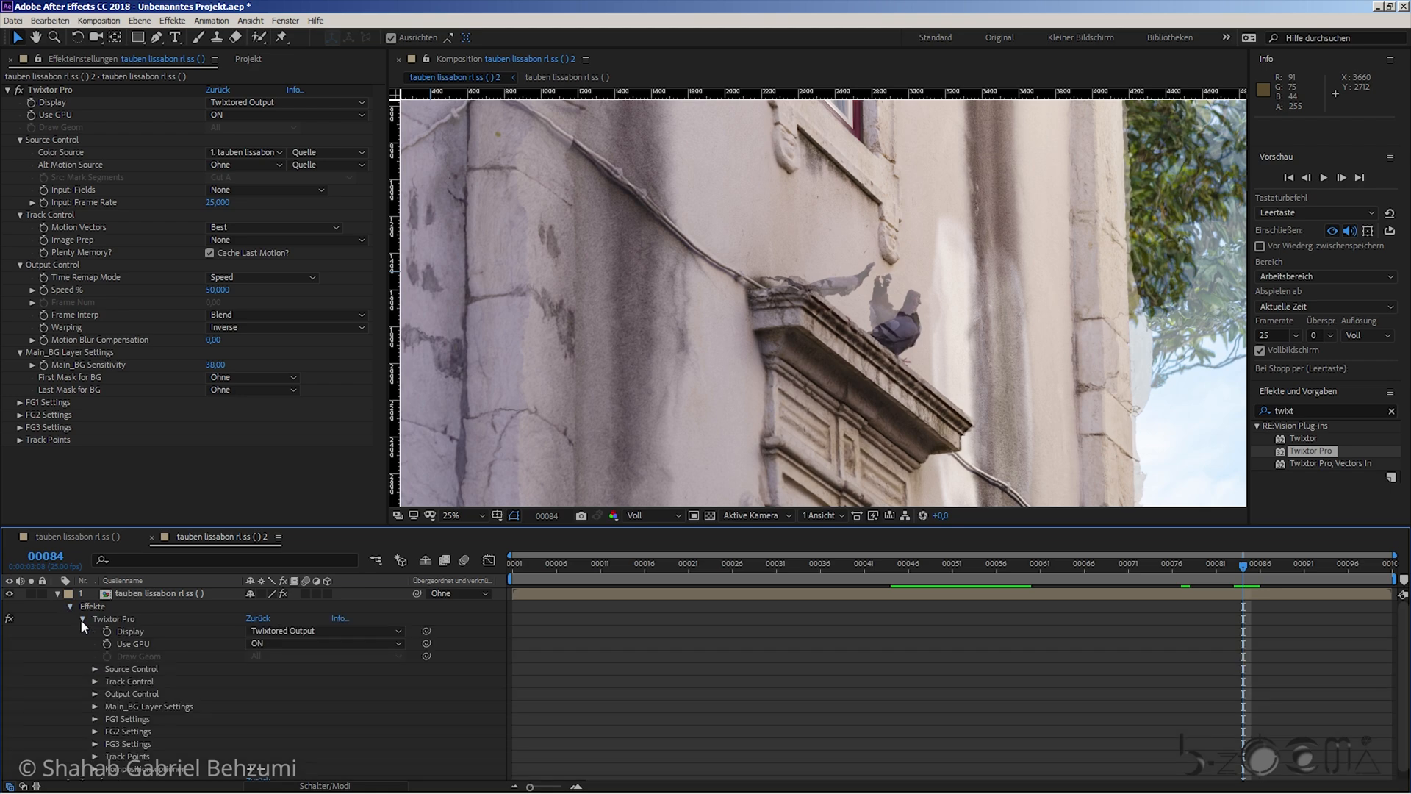
click(94, 698)
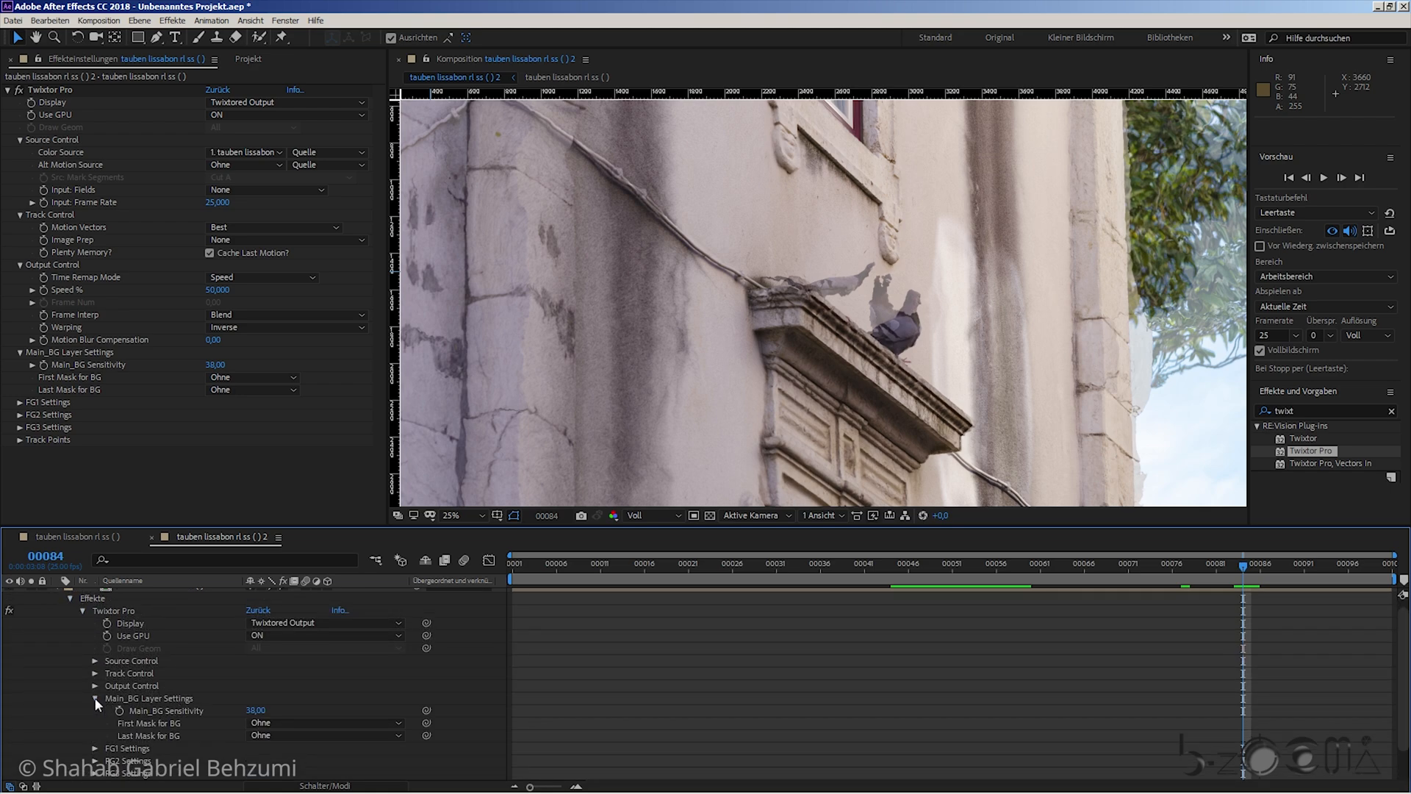
click(120, 712)
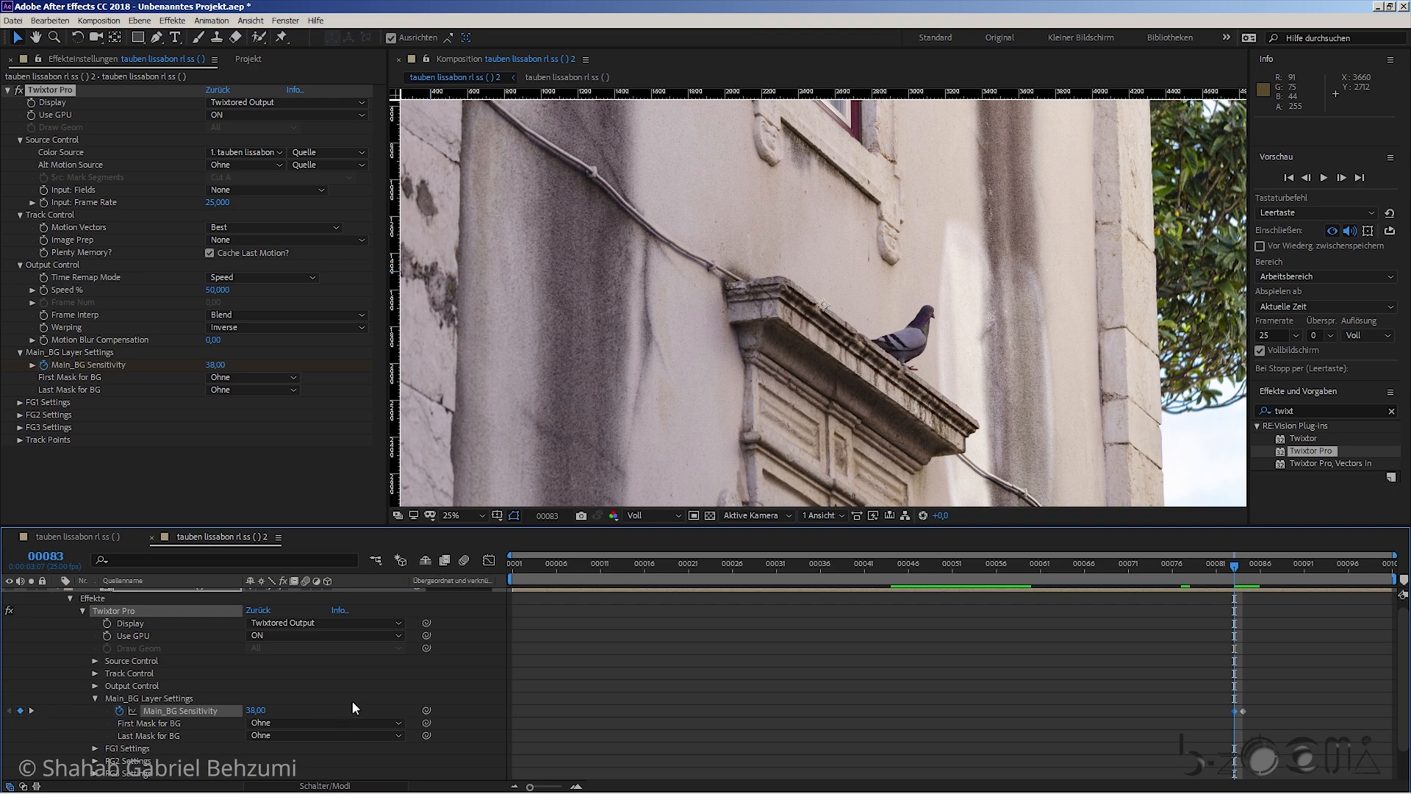
- Lower the Main_BG Sensitivity keyframe at frame 00084 to 11, then down to 0
key(Page_Down)
drag(239, 711, 234, 712)
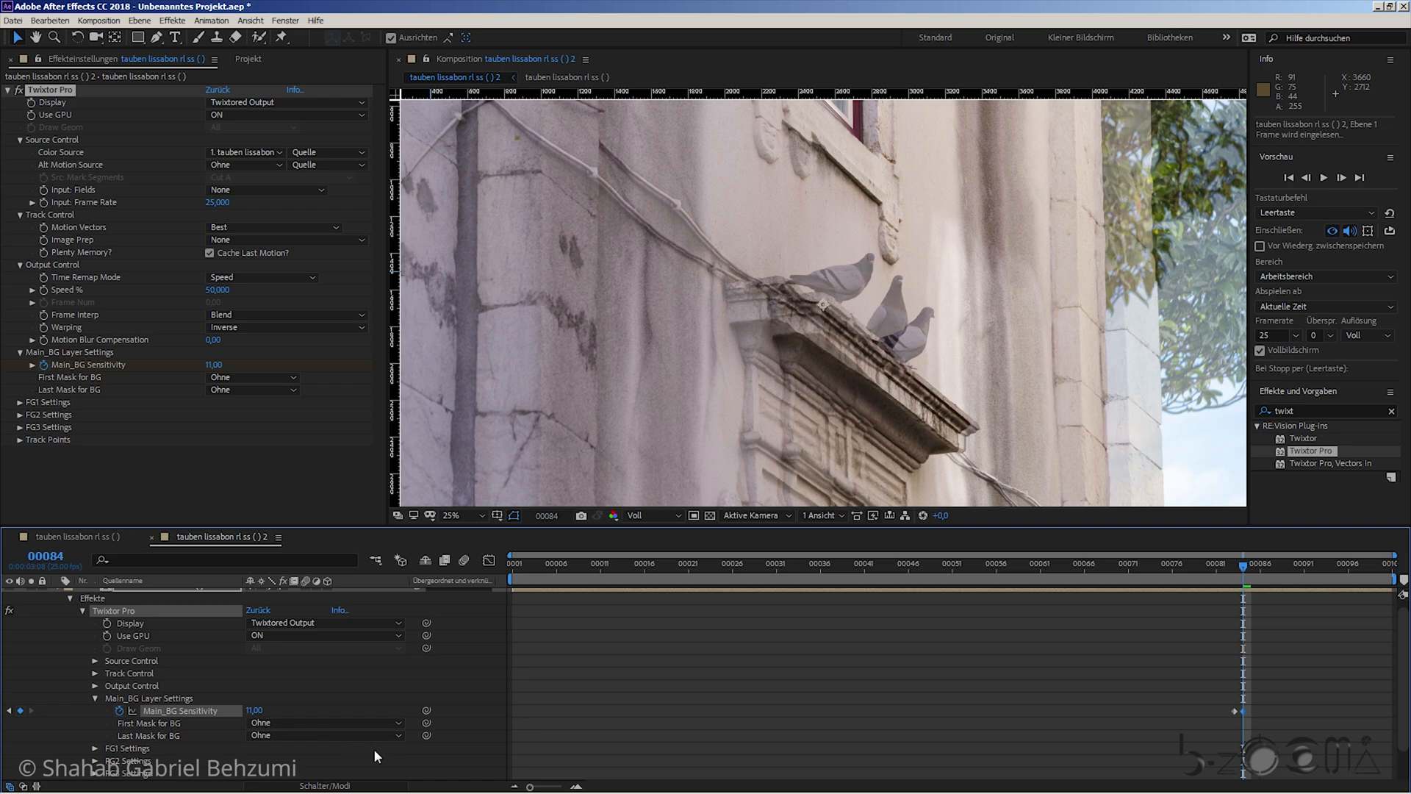
drag(258, 712, 116, 711)
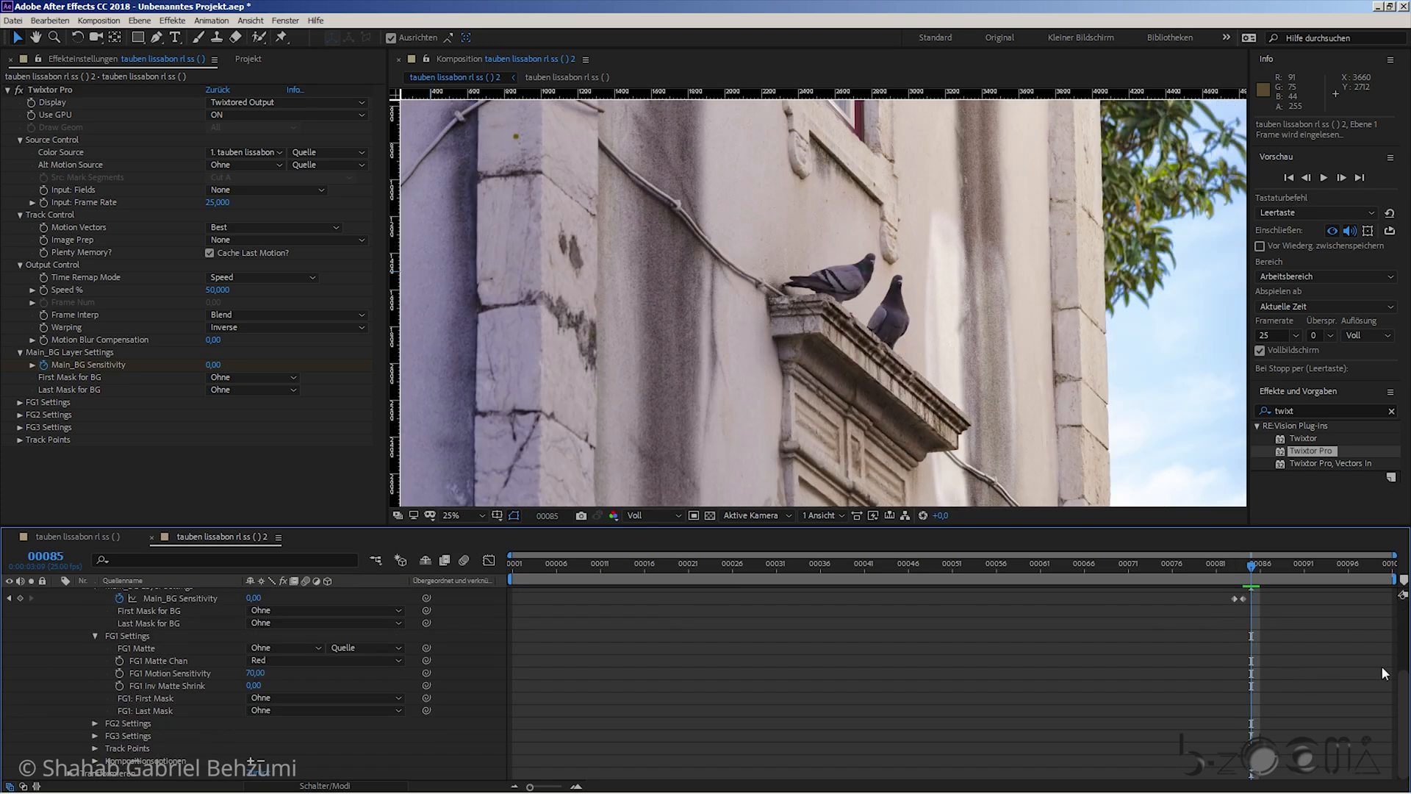
- Select the Main_BG Sensitivity keyframe at frame 00084 and go to frame 00083
drag(1403, 693, 1403, 621)
drag(1242, 719, 1251, 719)
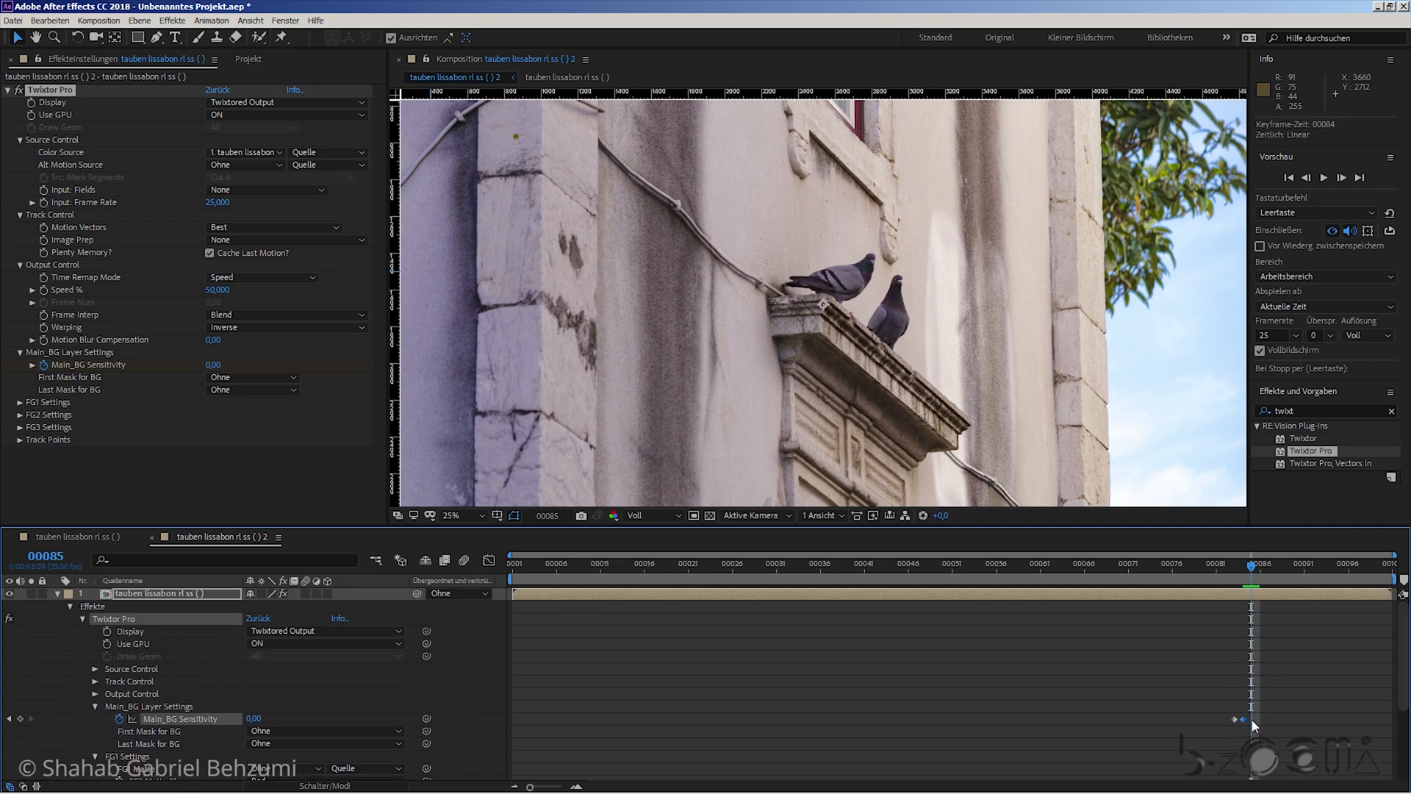
click(1235, 572)
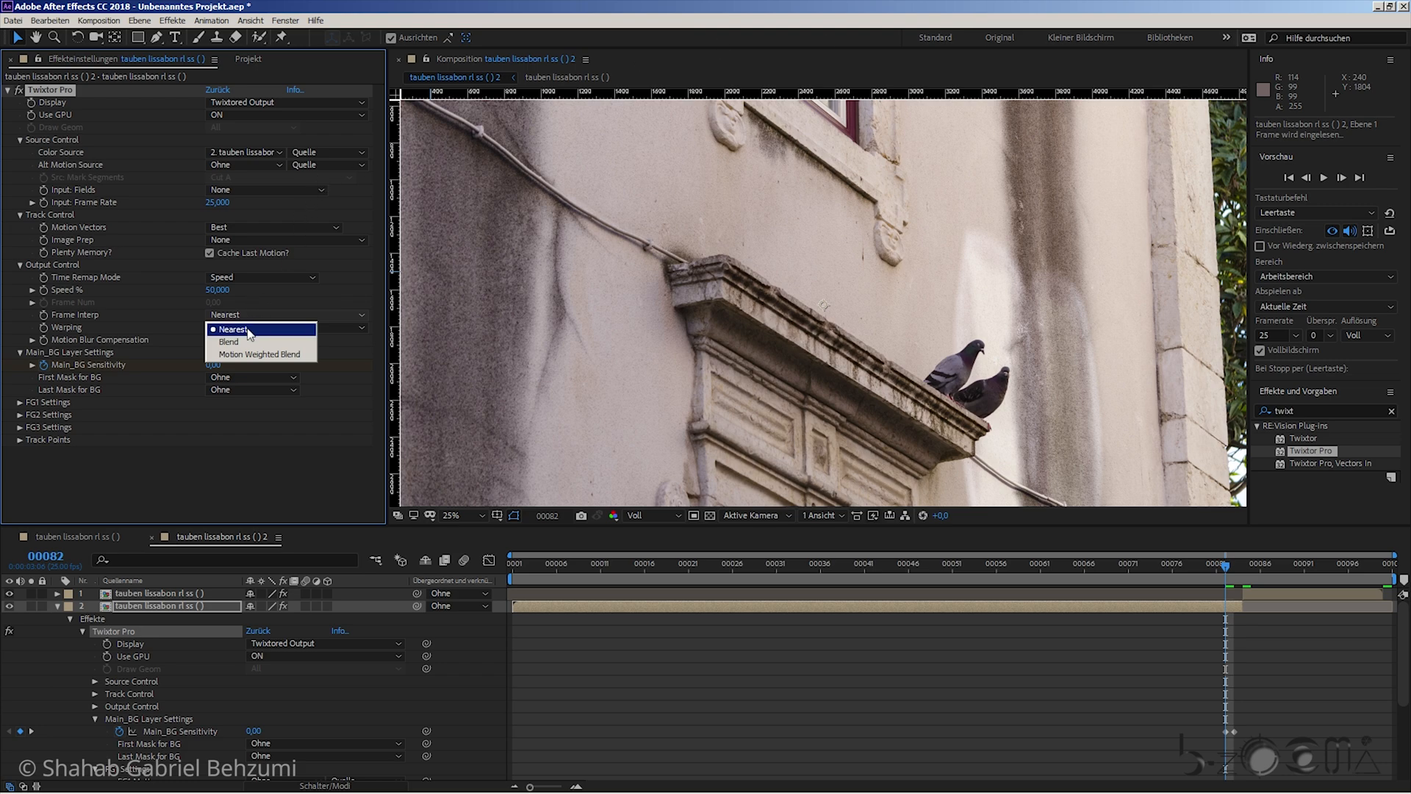
- Compare Frame Interp Blend with Nearest on layer 2 at frame 00082, return it to Nearest and check frame 00083
click(246, 342)
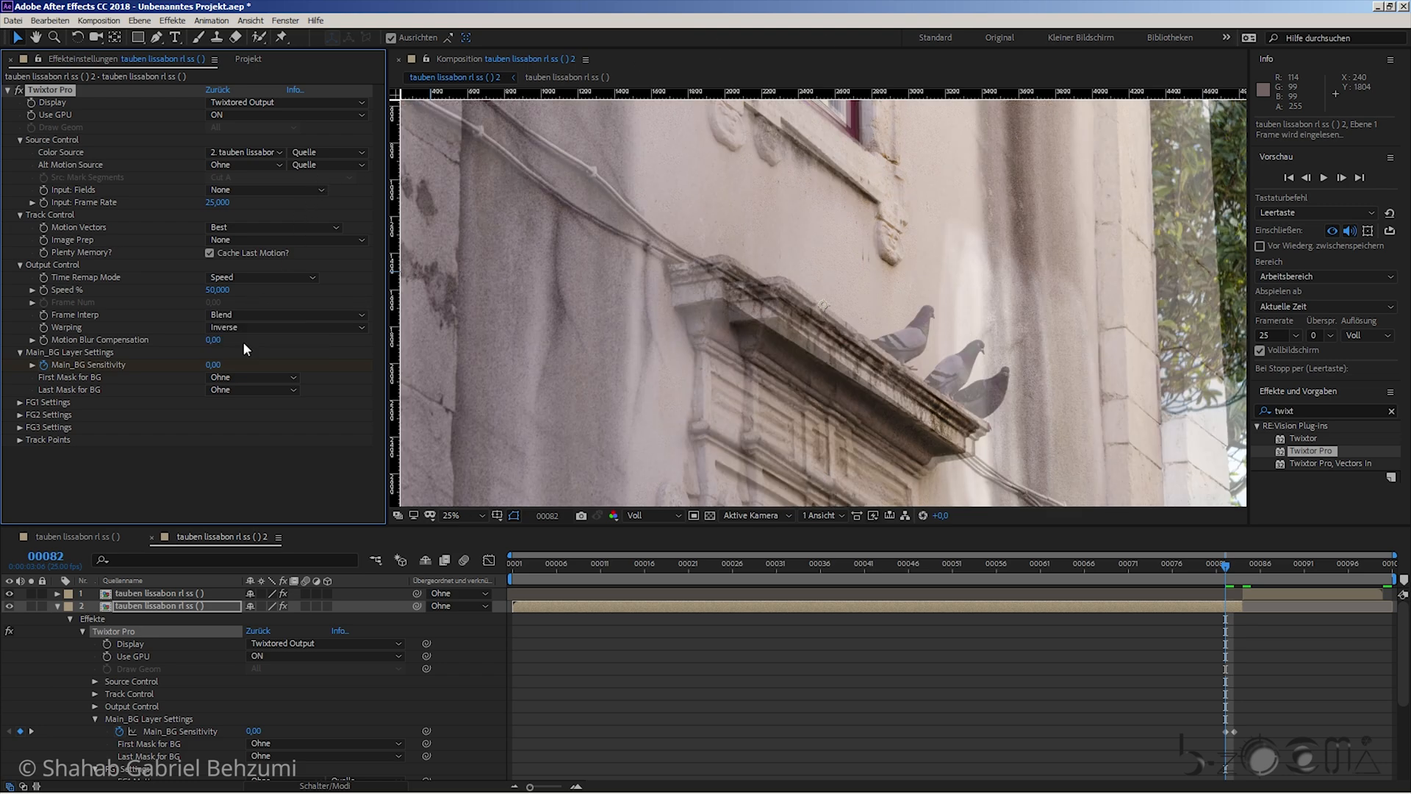
click(250, 315)
click(250, 327)
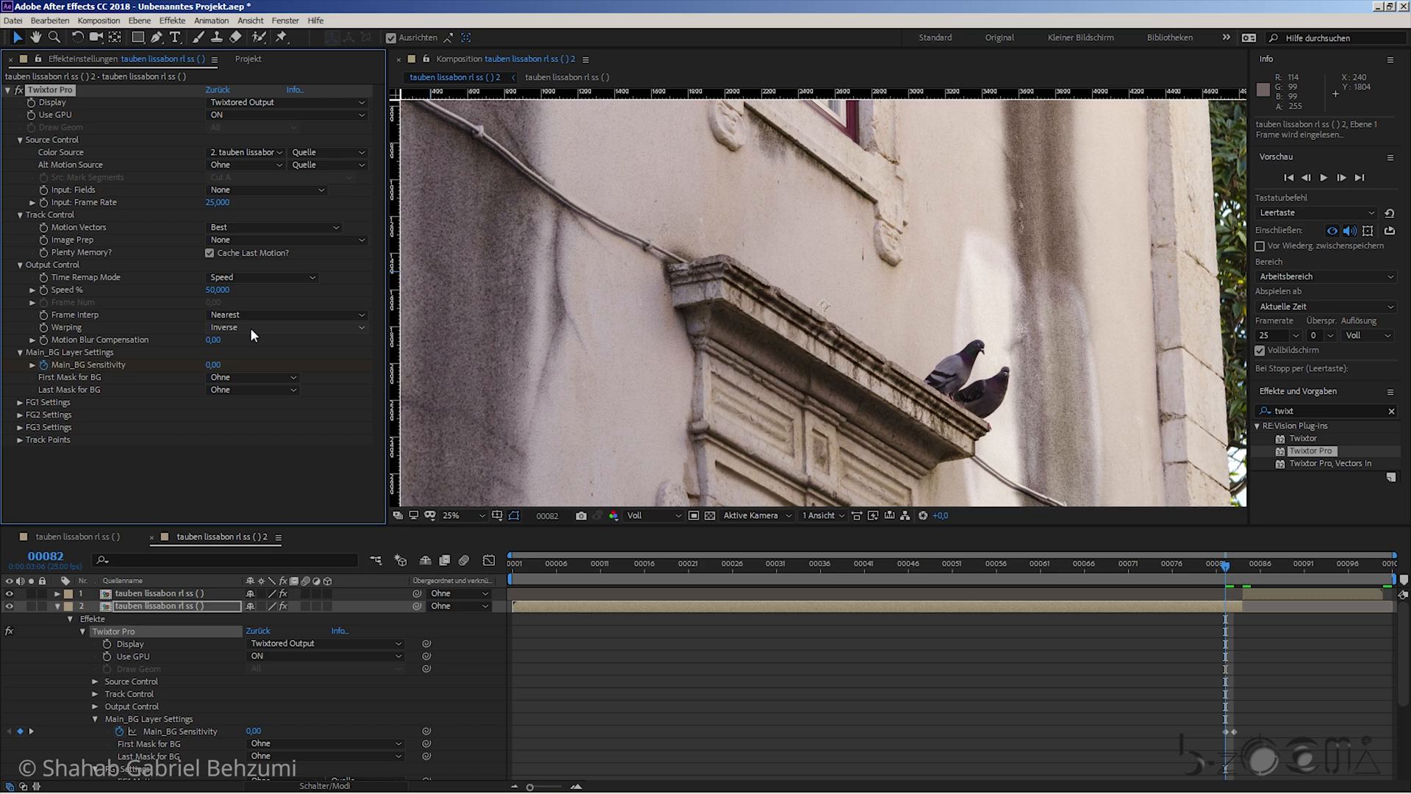
drag(1225, 571, 1234, 575)
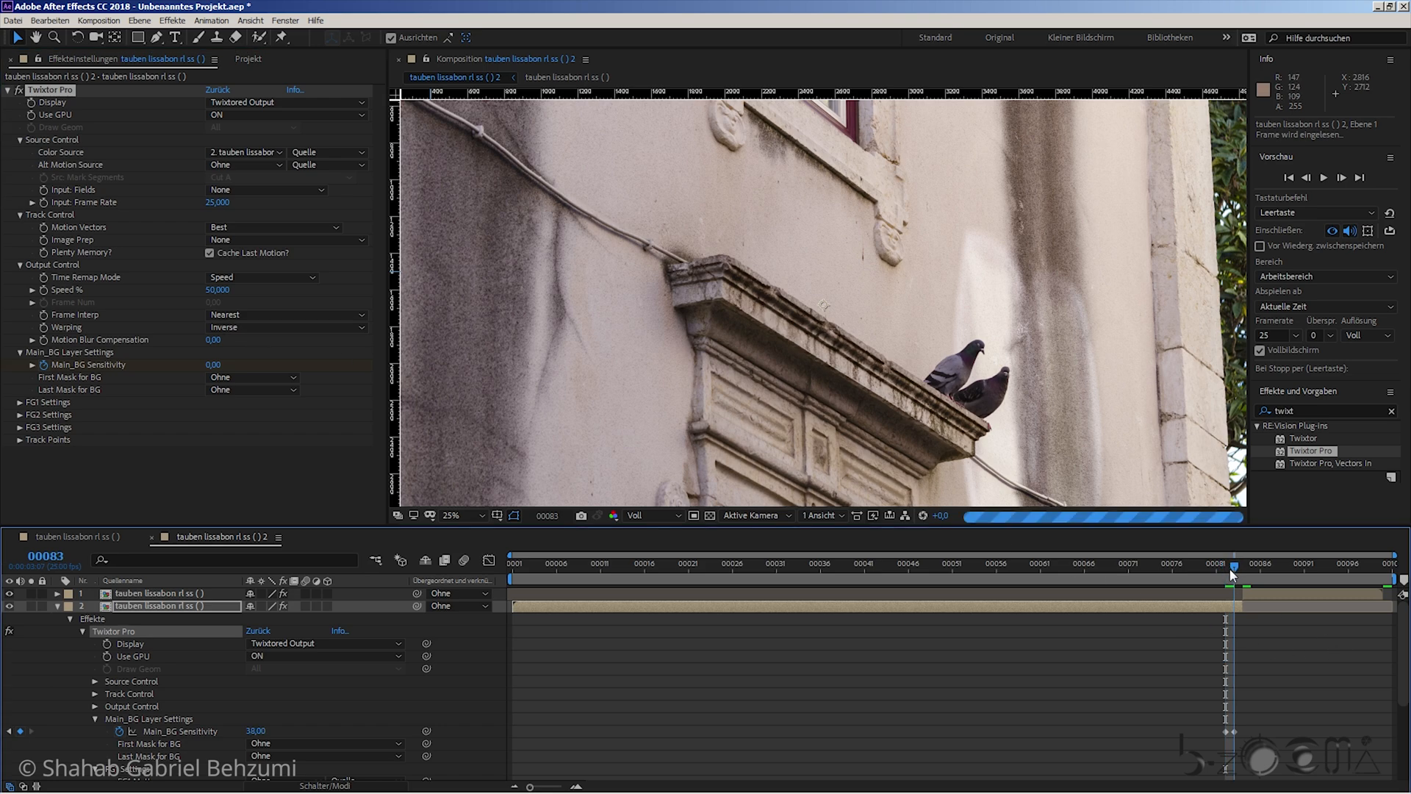
- Delete the short layer 1 and extend the remaining pigeon layer to the end of the composition
click(1252, 594)
key(End)
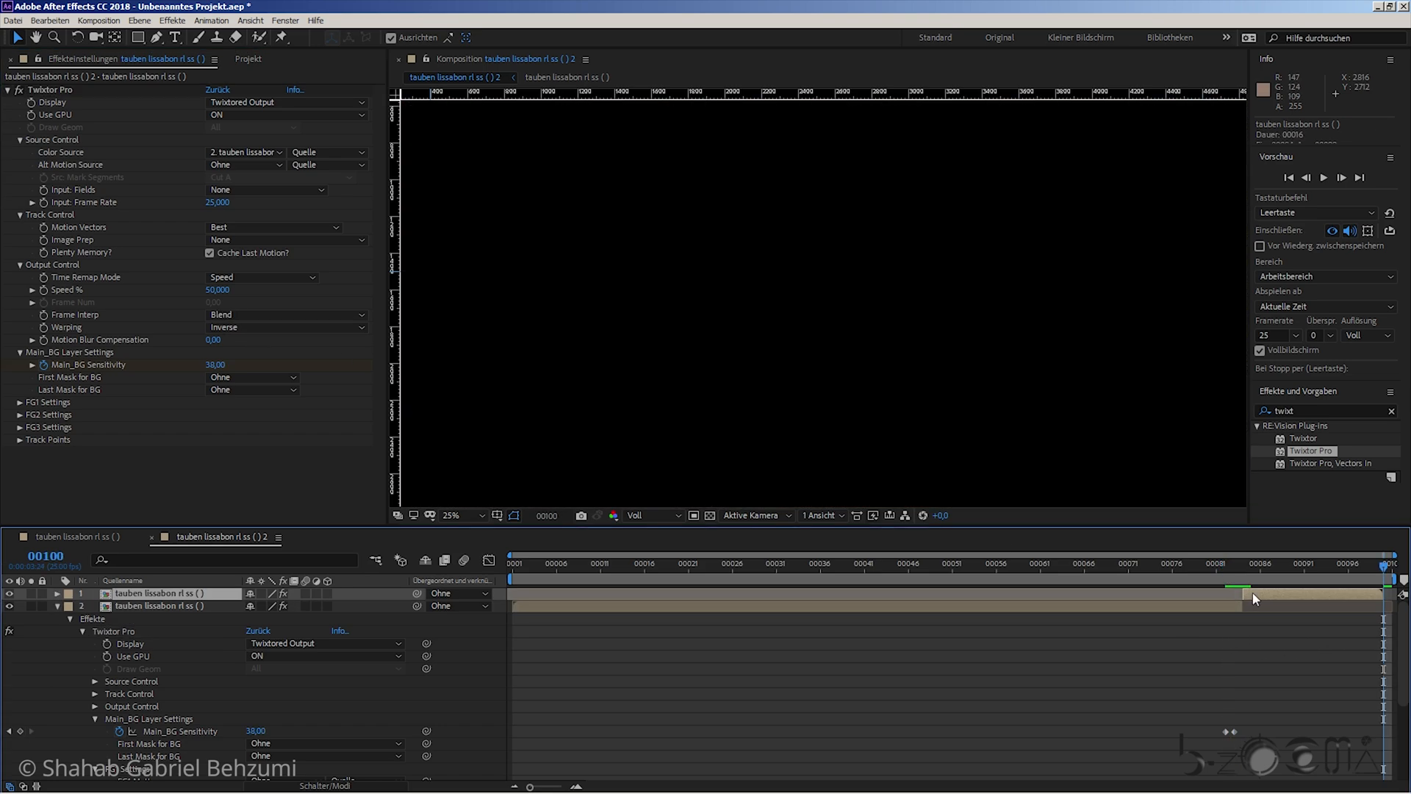
key(Delete)
mouse_move(1238, 597)
mouse_down()
mouse_move(1385, 595)
mouse_move(1256, 571)
mouse_move(1228, 580)
mouse_move(1241, 582)
mouse_up()
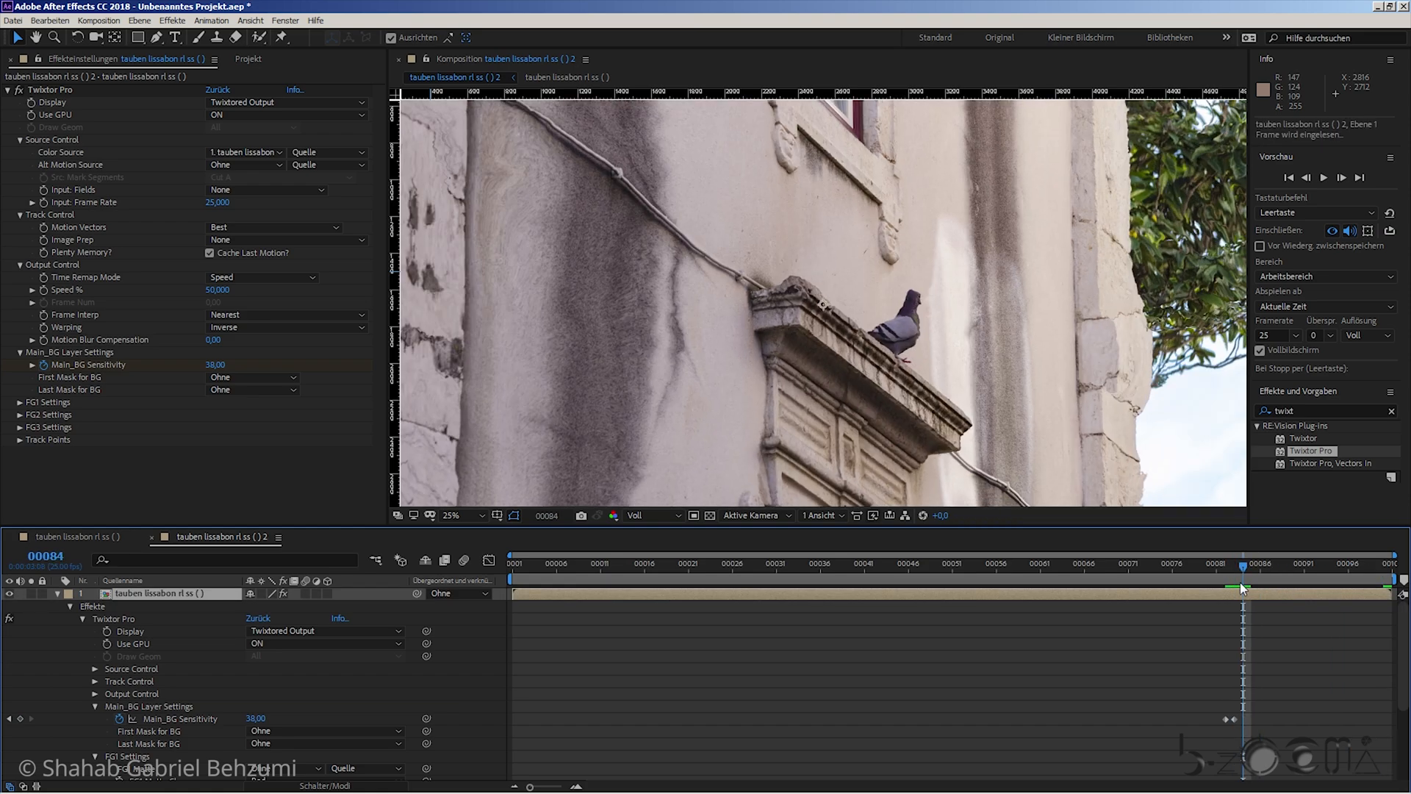
- Step back and forth through frames 00083 to 00086 to examine the transition for warping
key(Page_Down)
key(Page_Up)
key(Page_Down)
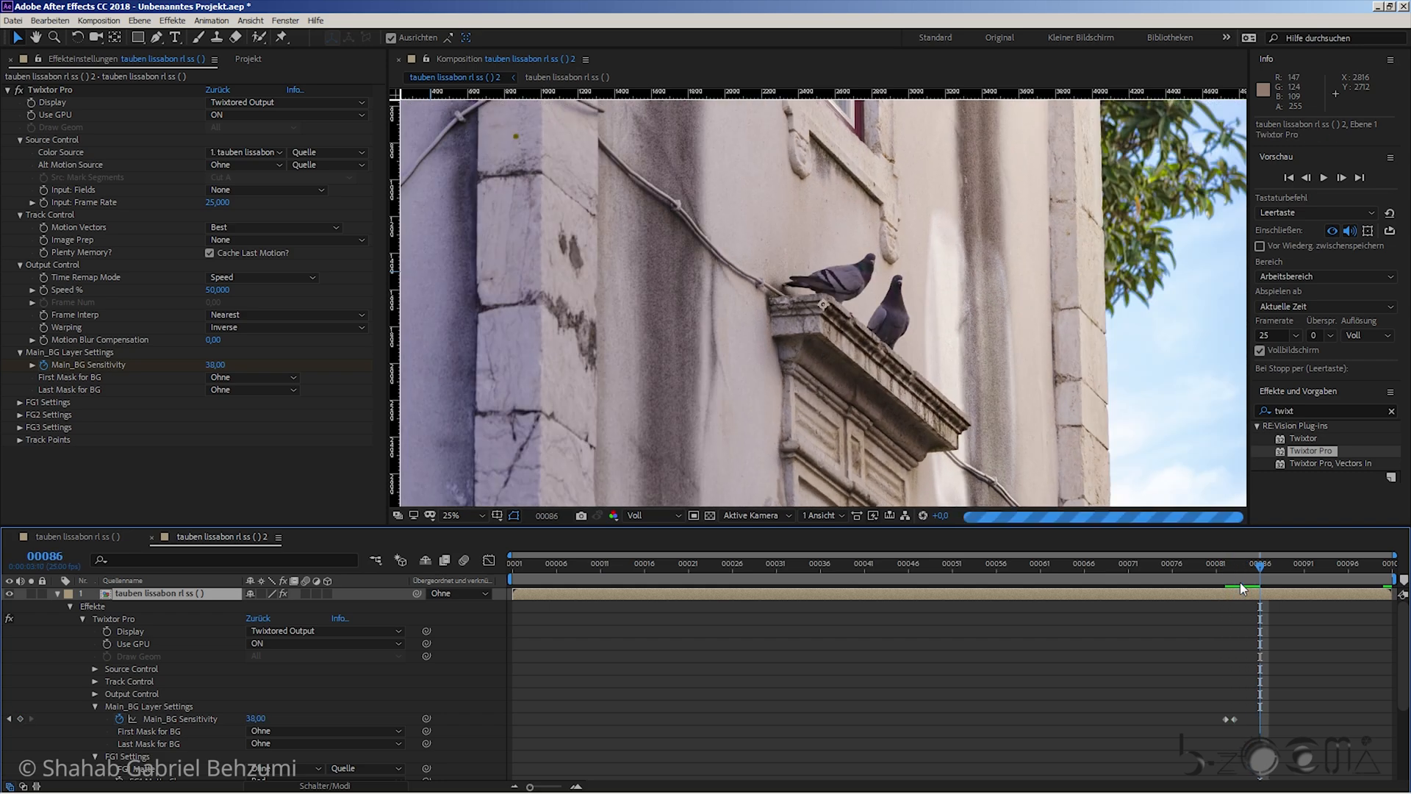
key(Page_Up)
key(Page_Up)
key(Page_Up)
key(Page_Down)
key(Page_Down)
key(Page_Down)
key(Page_Up)
key(Page_Up)
key(Page_Up)
key(Page_Down)
key(Page_Down)
key(Page_Down)
key(Page_Up)
key(Page_Up)
key(Page_Up)
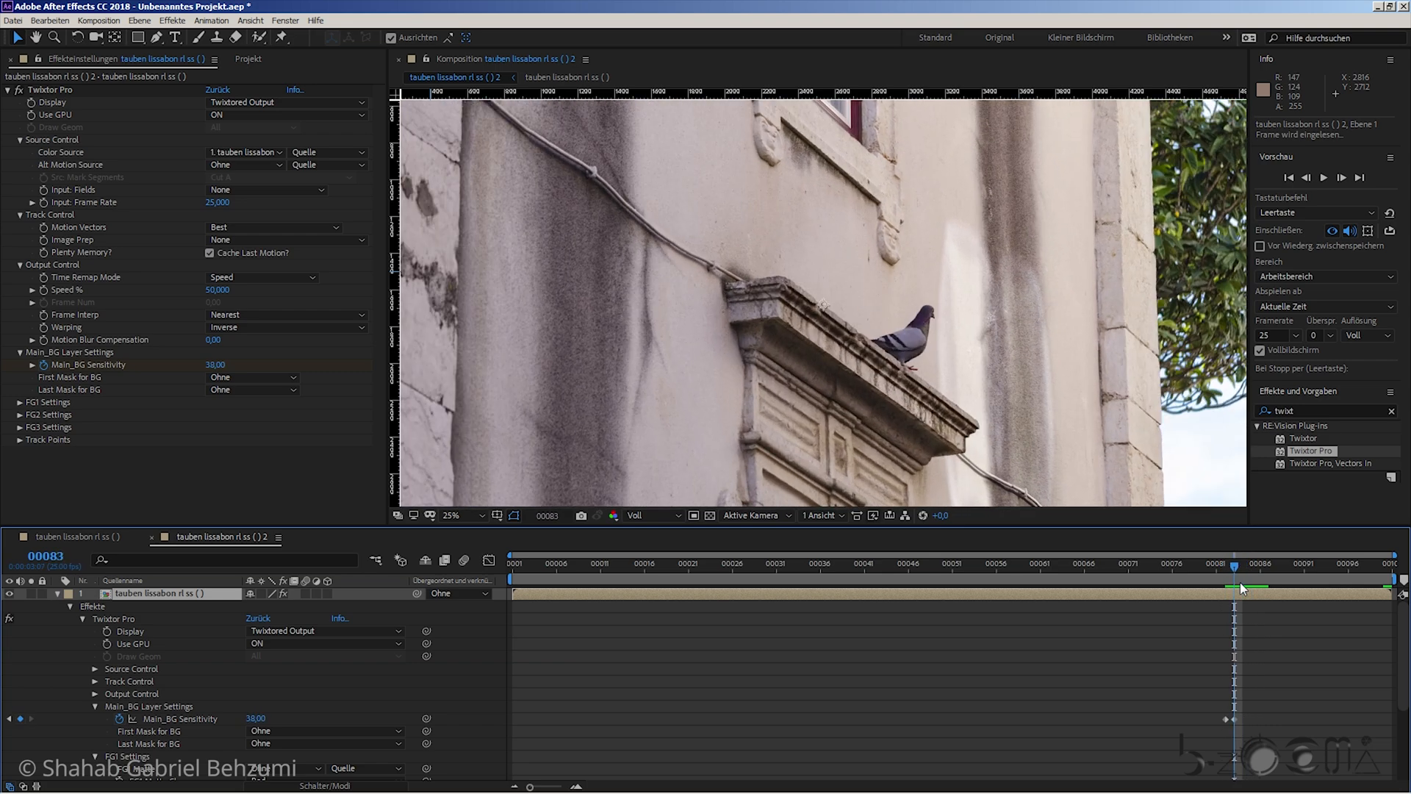
- Play a preview from frame 00001 and scrub through the timeline to check the slowed motion
key(Home)
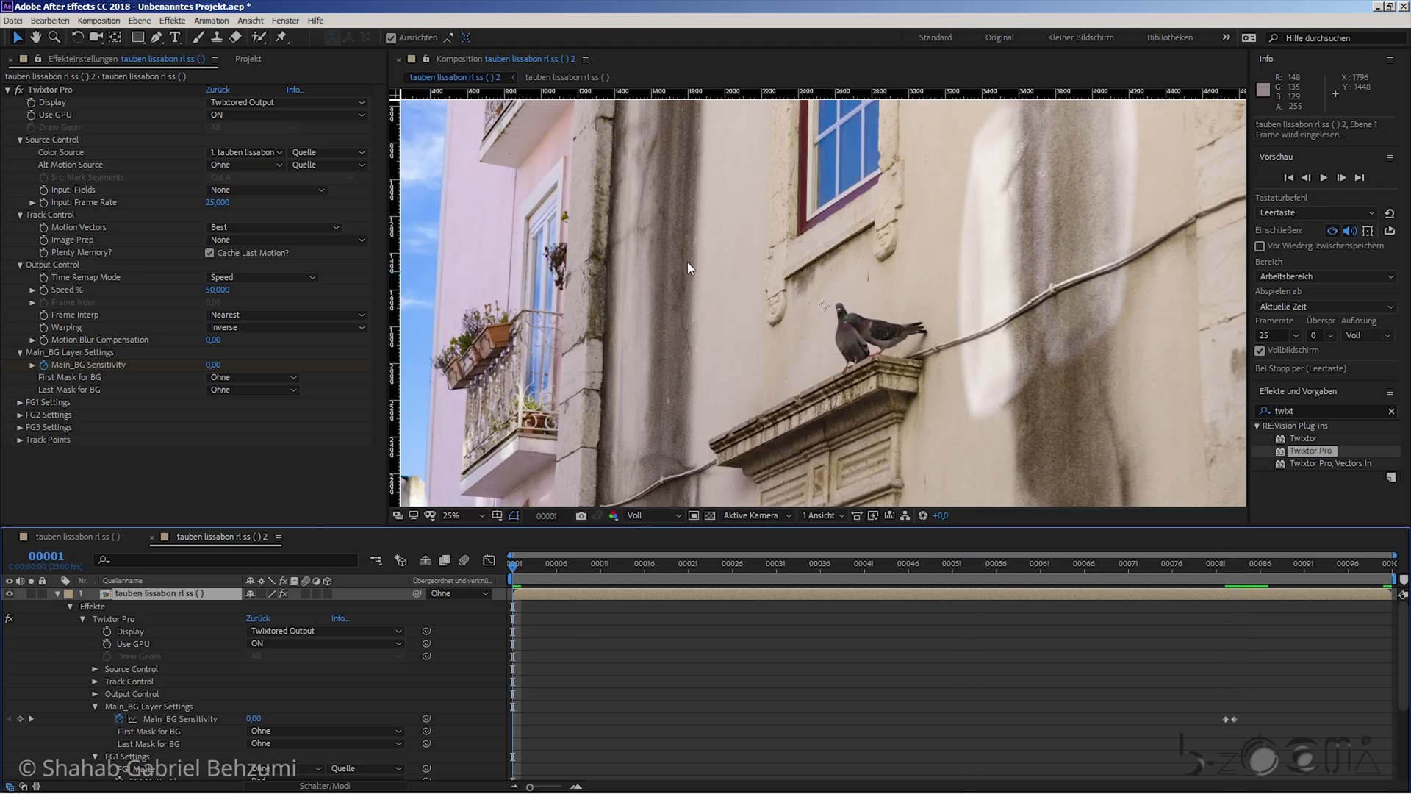
key(space)
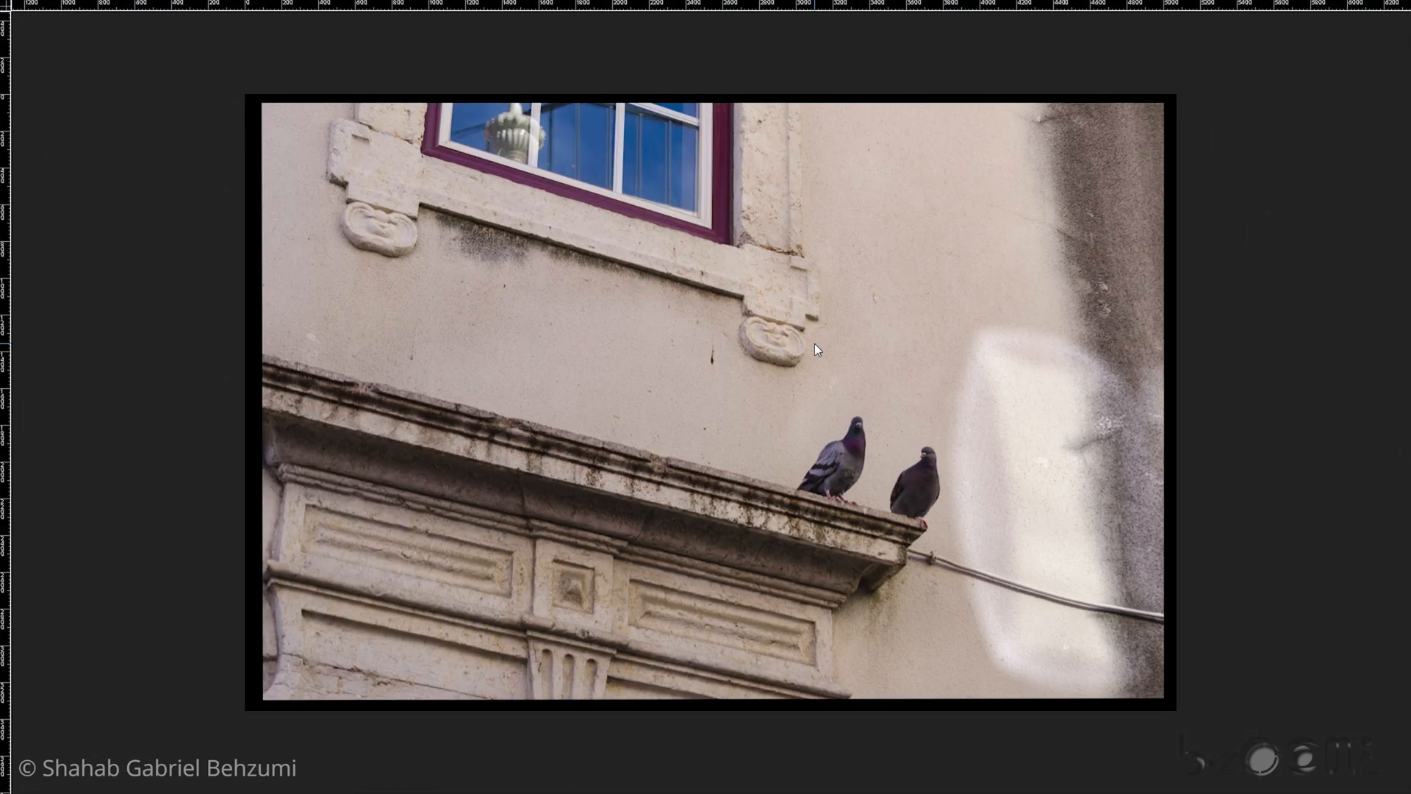
key(space)
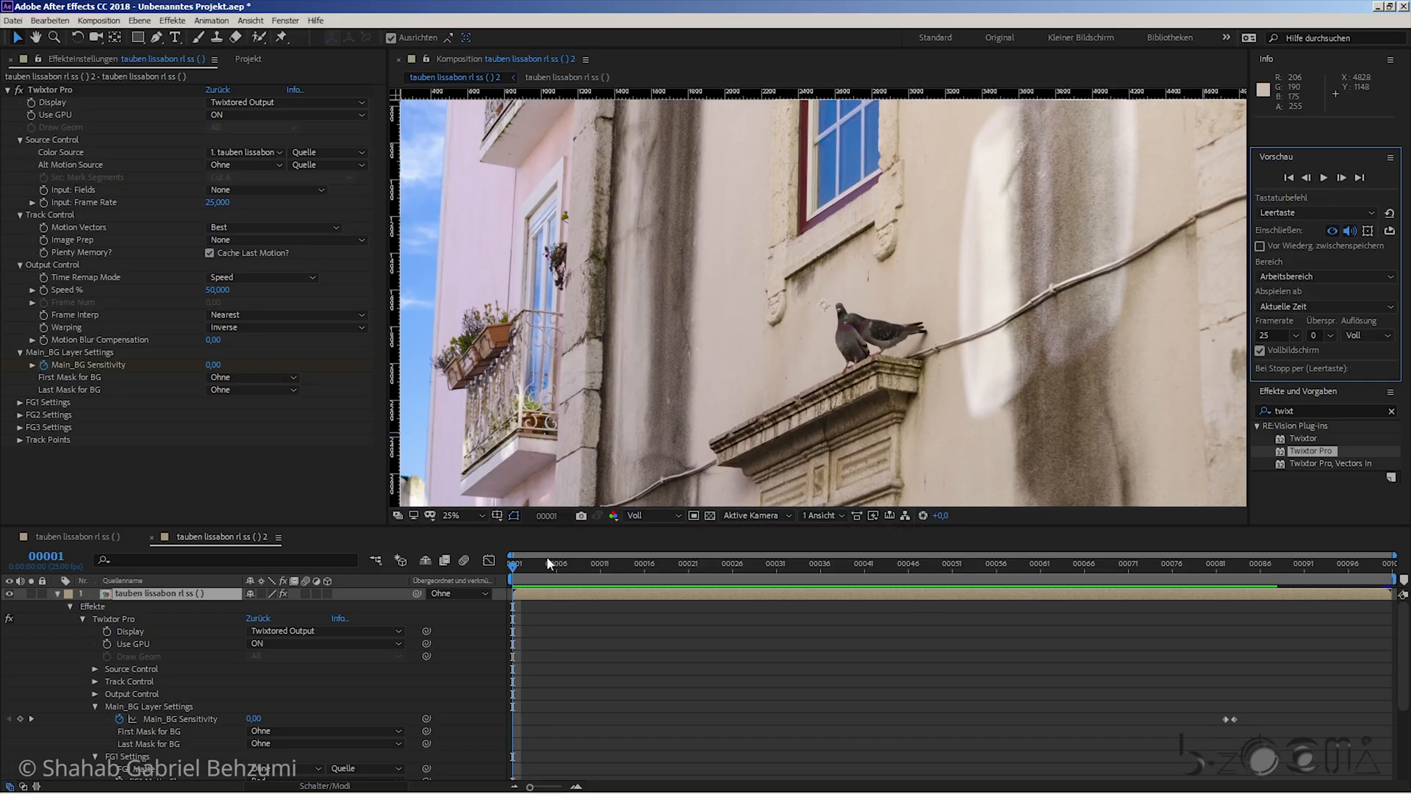
drag(519, 572, 1146, 625)
drag(943, 632, 704, 632)
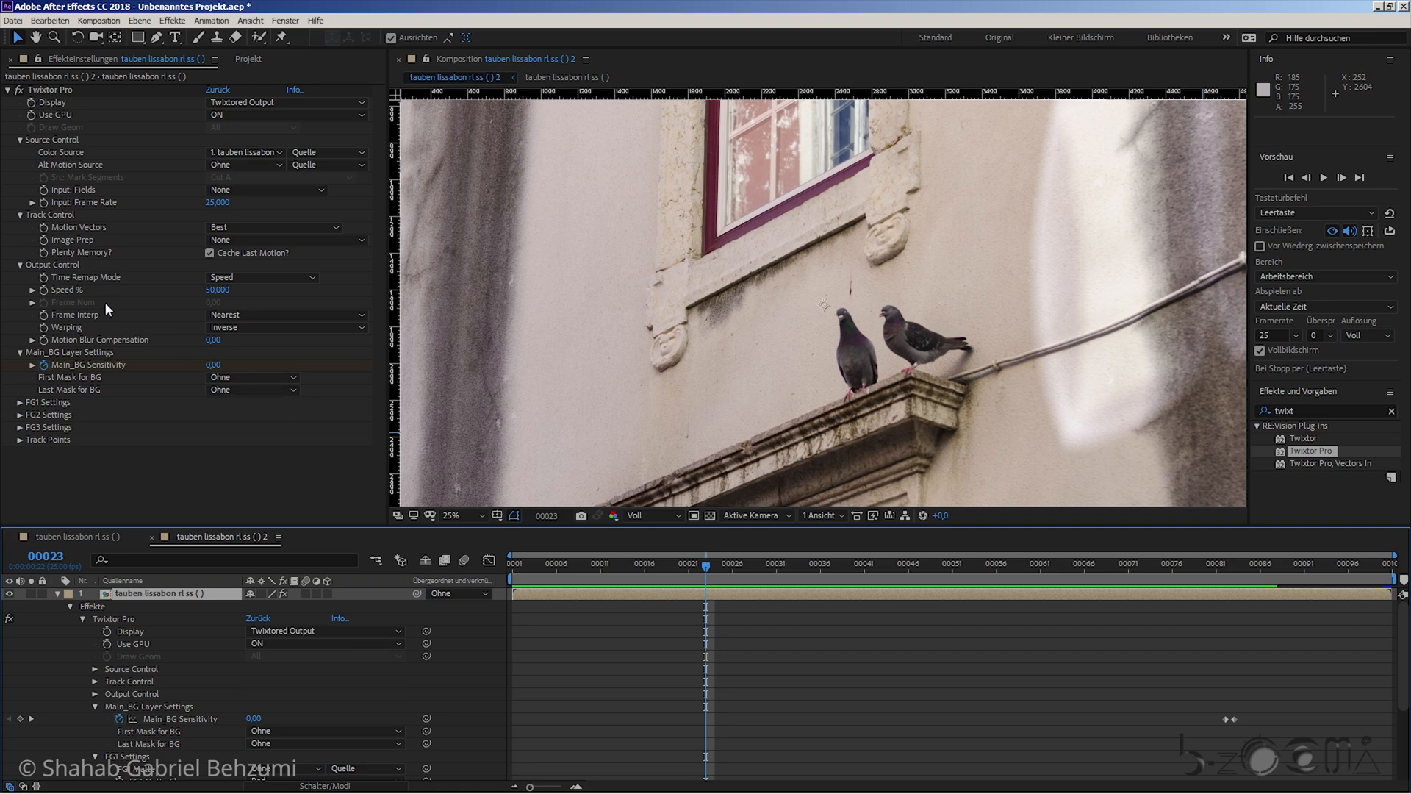
- Keyframe Main_BG Sensitivity at 0 on frame 00084 and compare it with the neighbouring frames
drag(707, 570, 1241, 617)
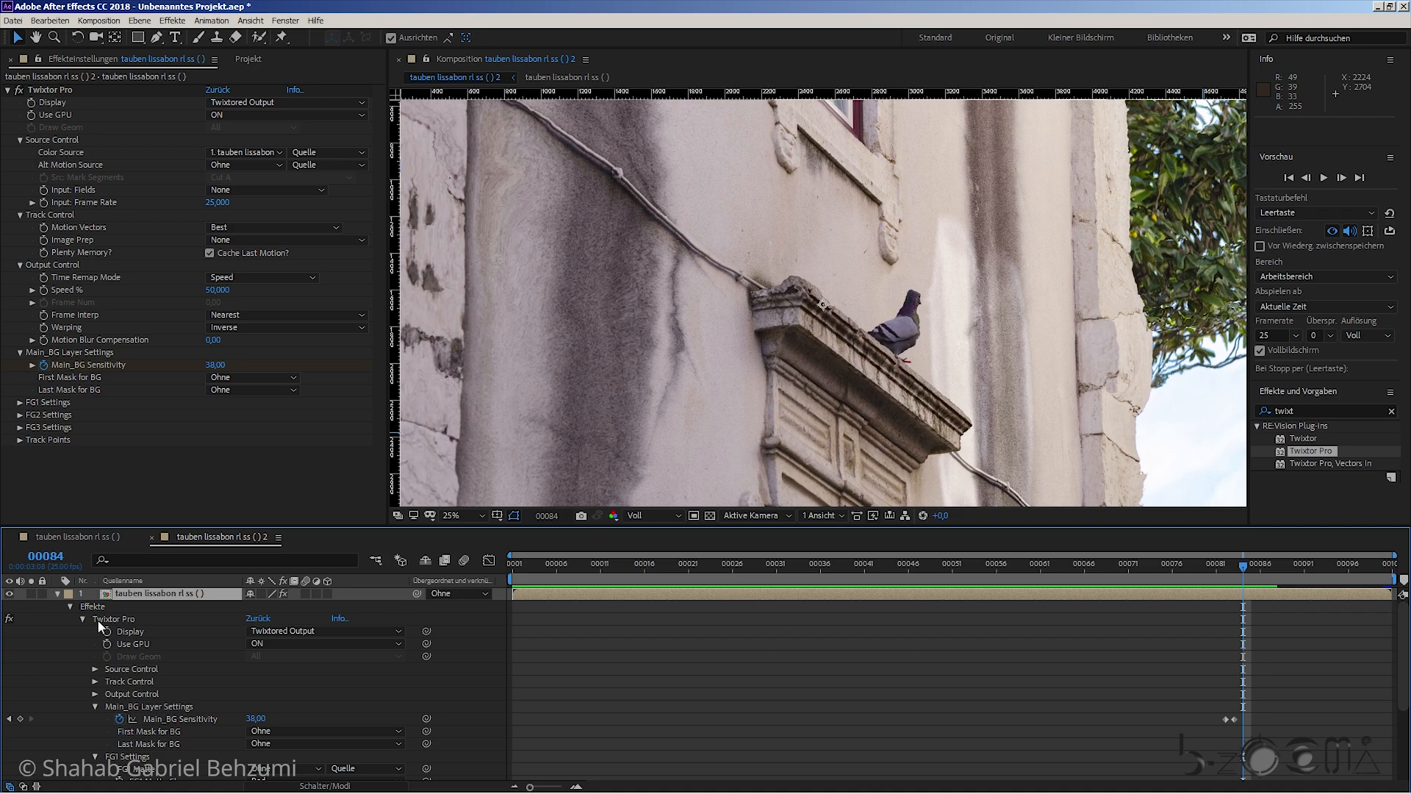
drag(252, 719, 223, 719)
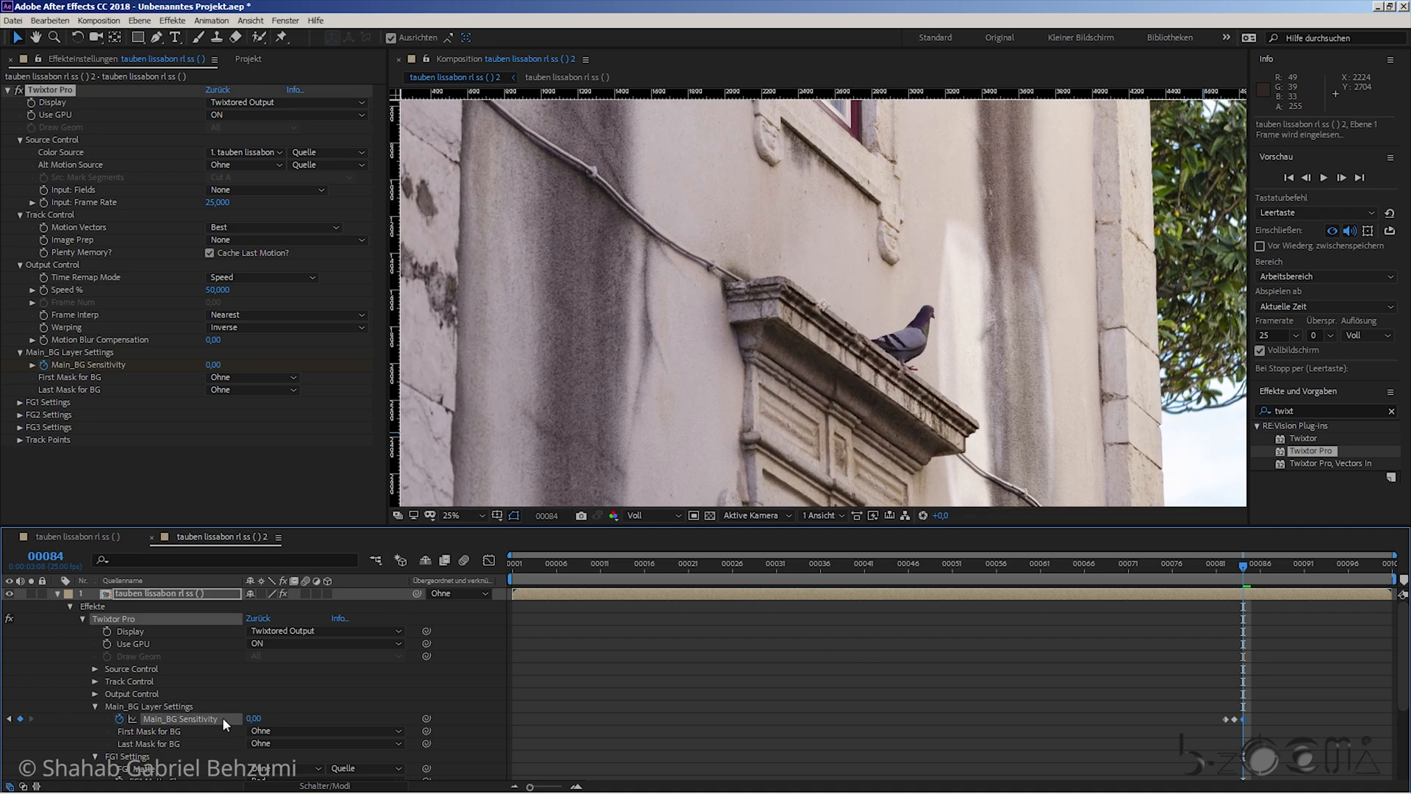
key(Page_Up)
key(Page_Up)
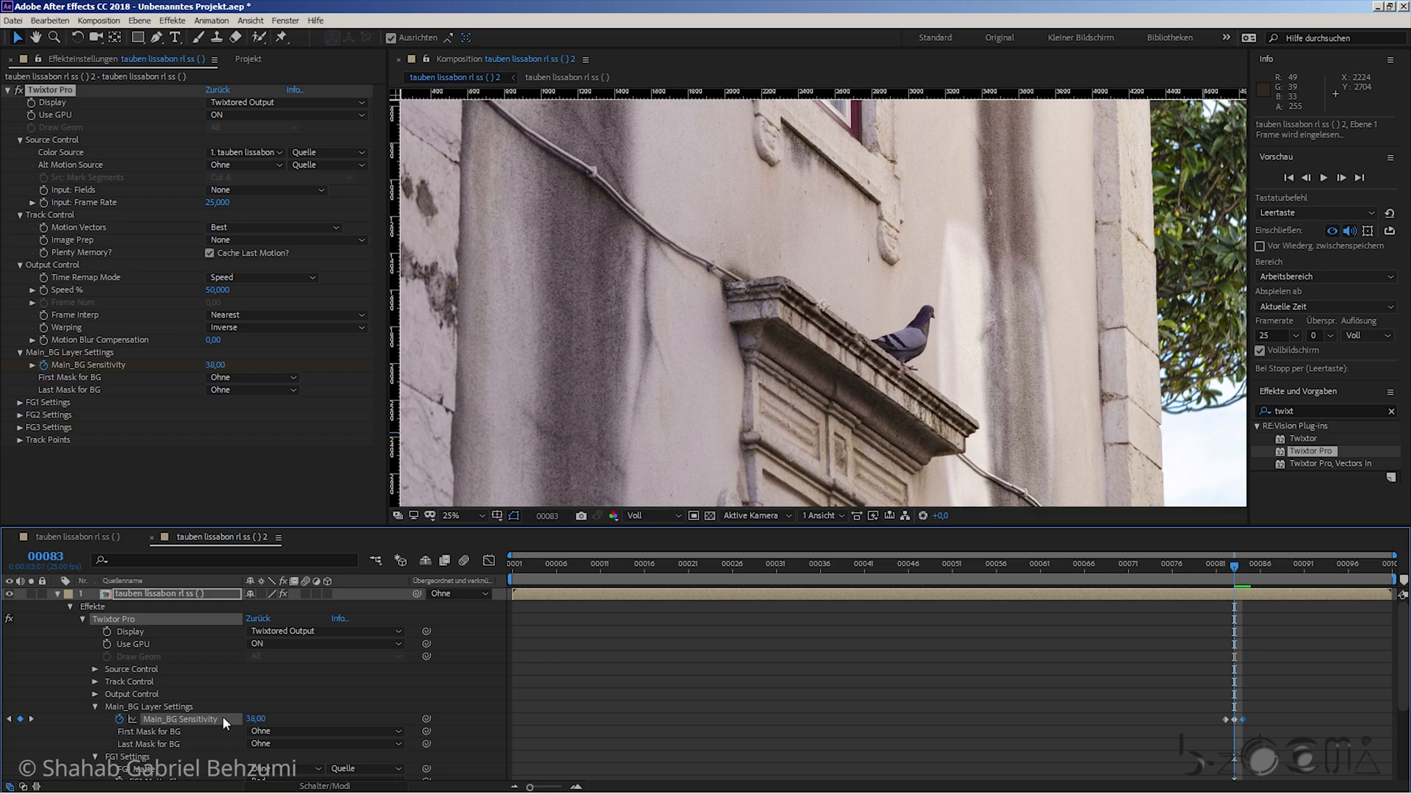
key(Page_Down)
key(Page_Down)
key(Page_Up)
key(Page_Down)
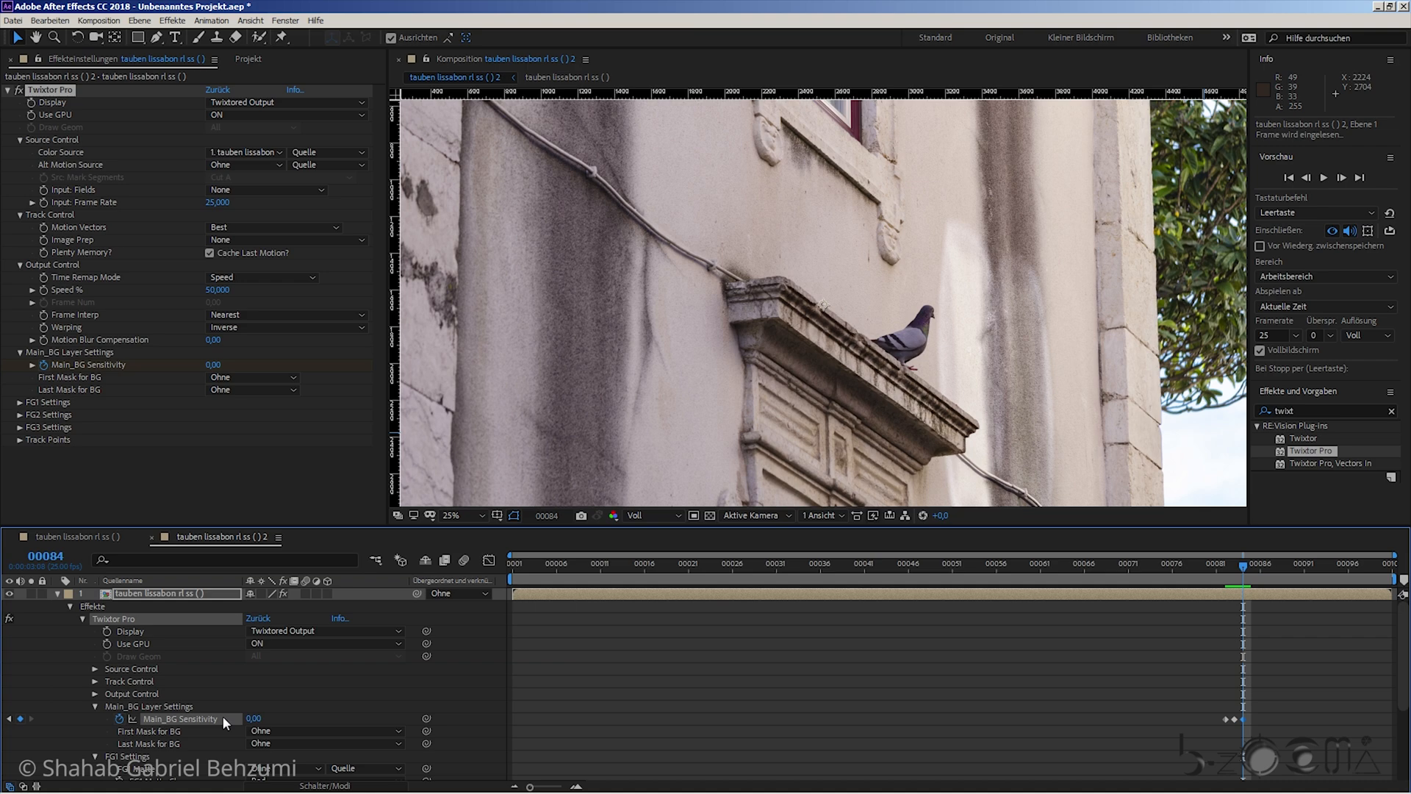
- Set the Main_BG Sensitivity keyframe at frame 00084 to 6 and compare frames 00083 and 00084 close up on the pigeon
click(248, 719)
text(6)
key(Return)
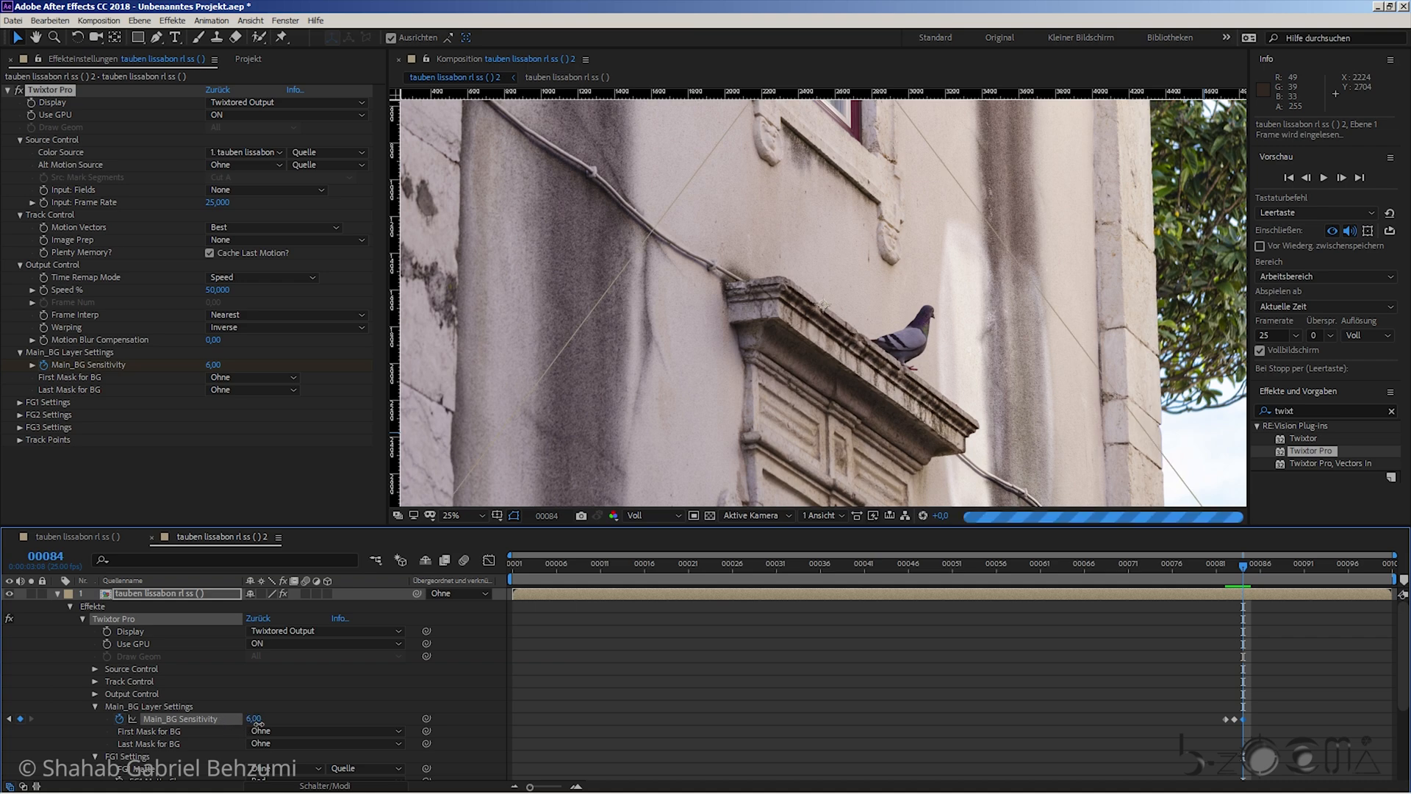
key(Page_Up)
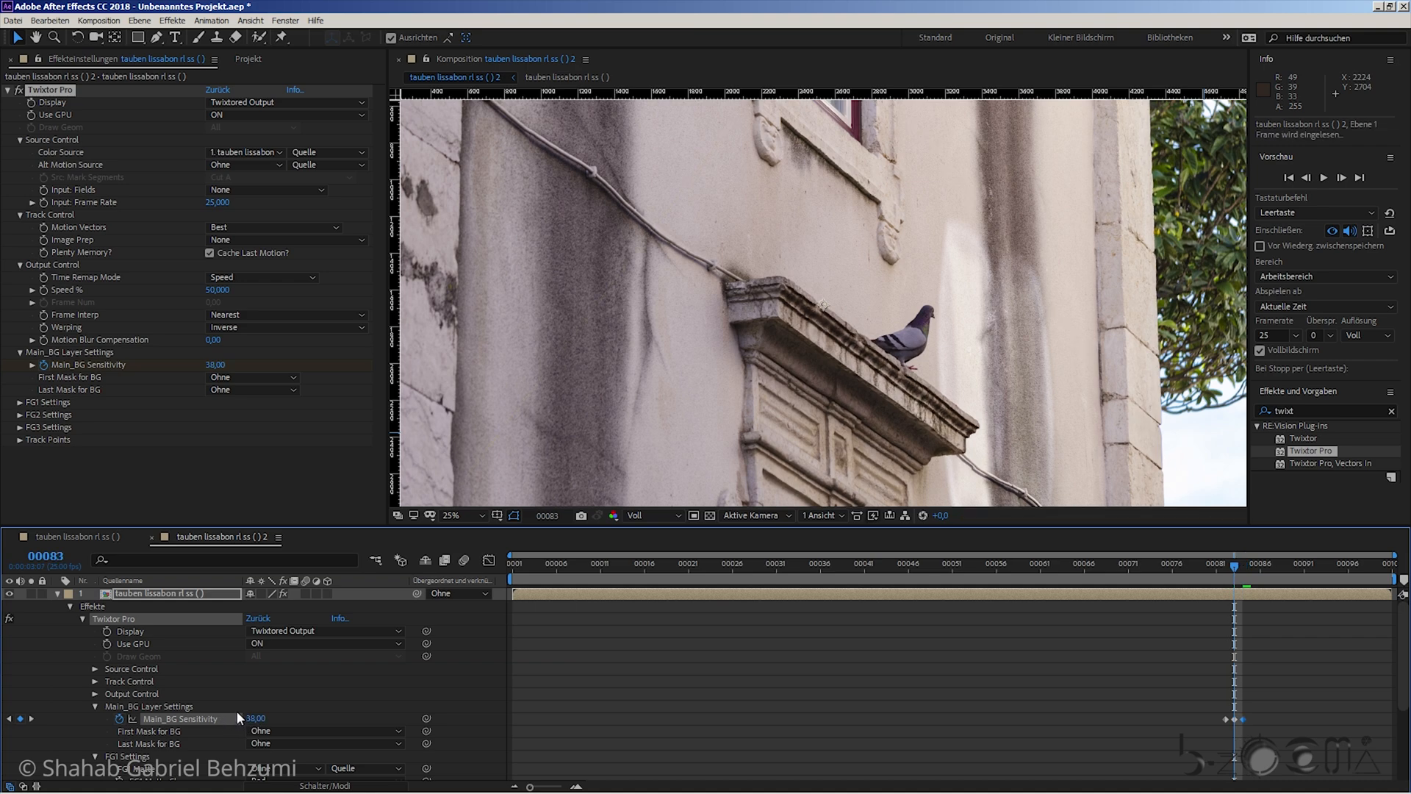
key(Page_Down)
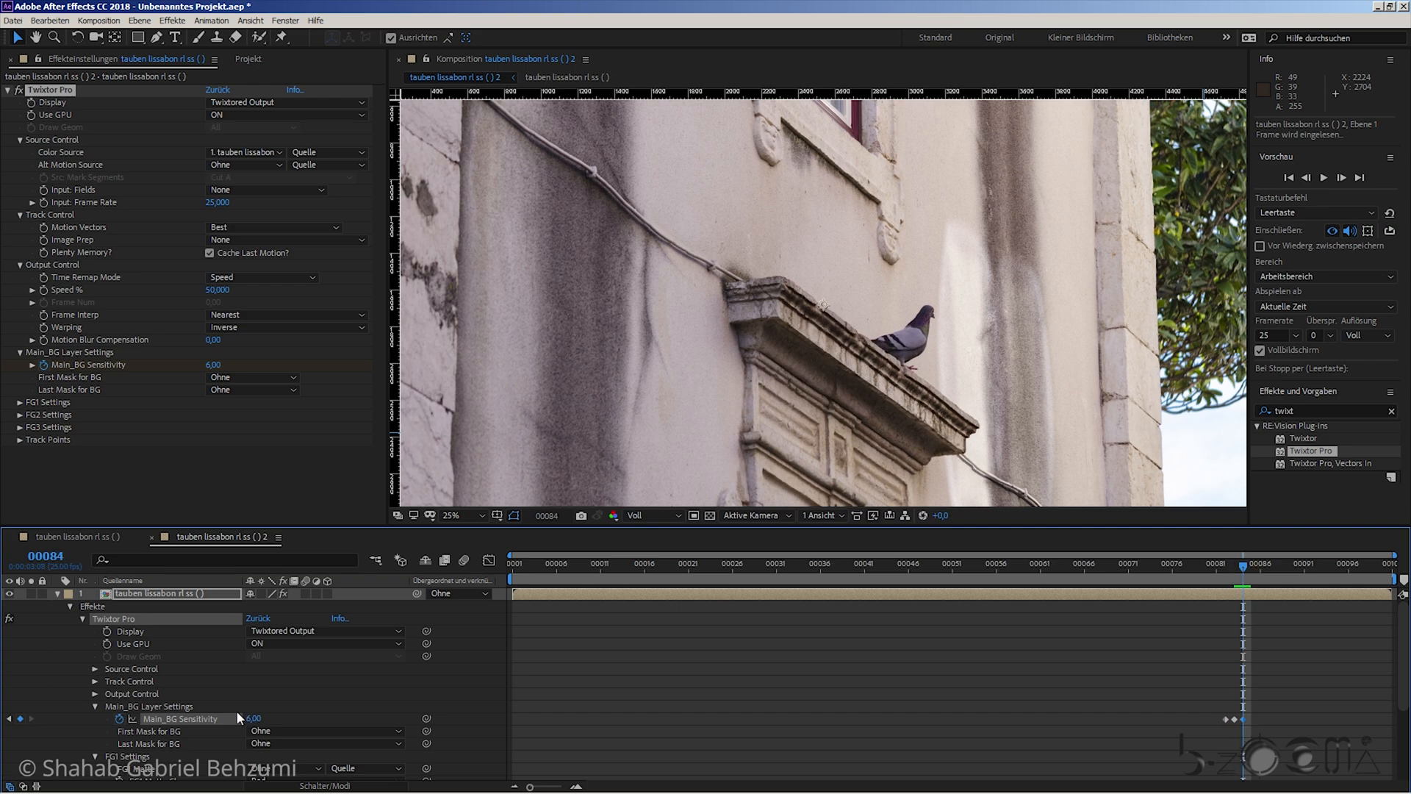
key(period)
drag(974, 401, 836, 275)
key(v)
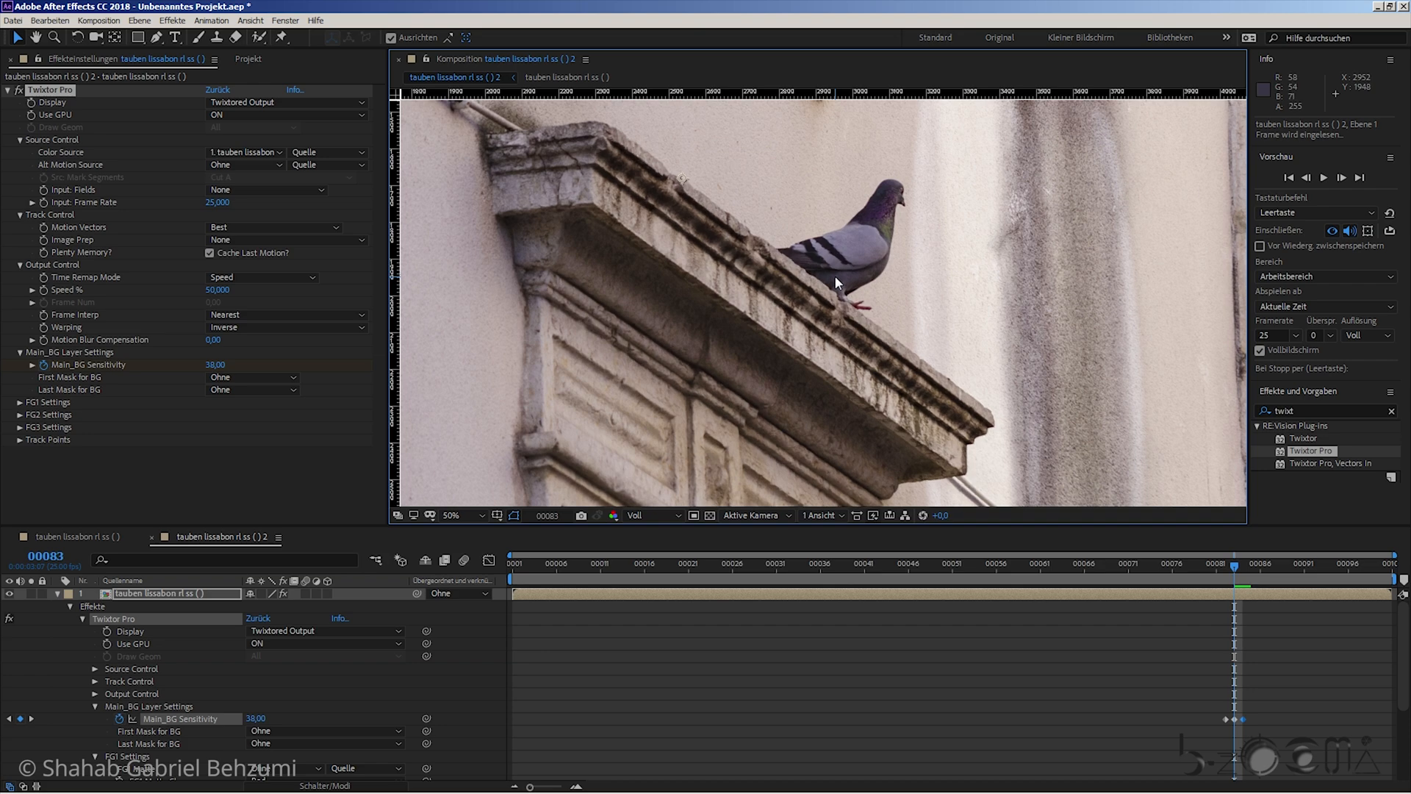
key(Page_Up)
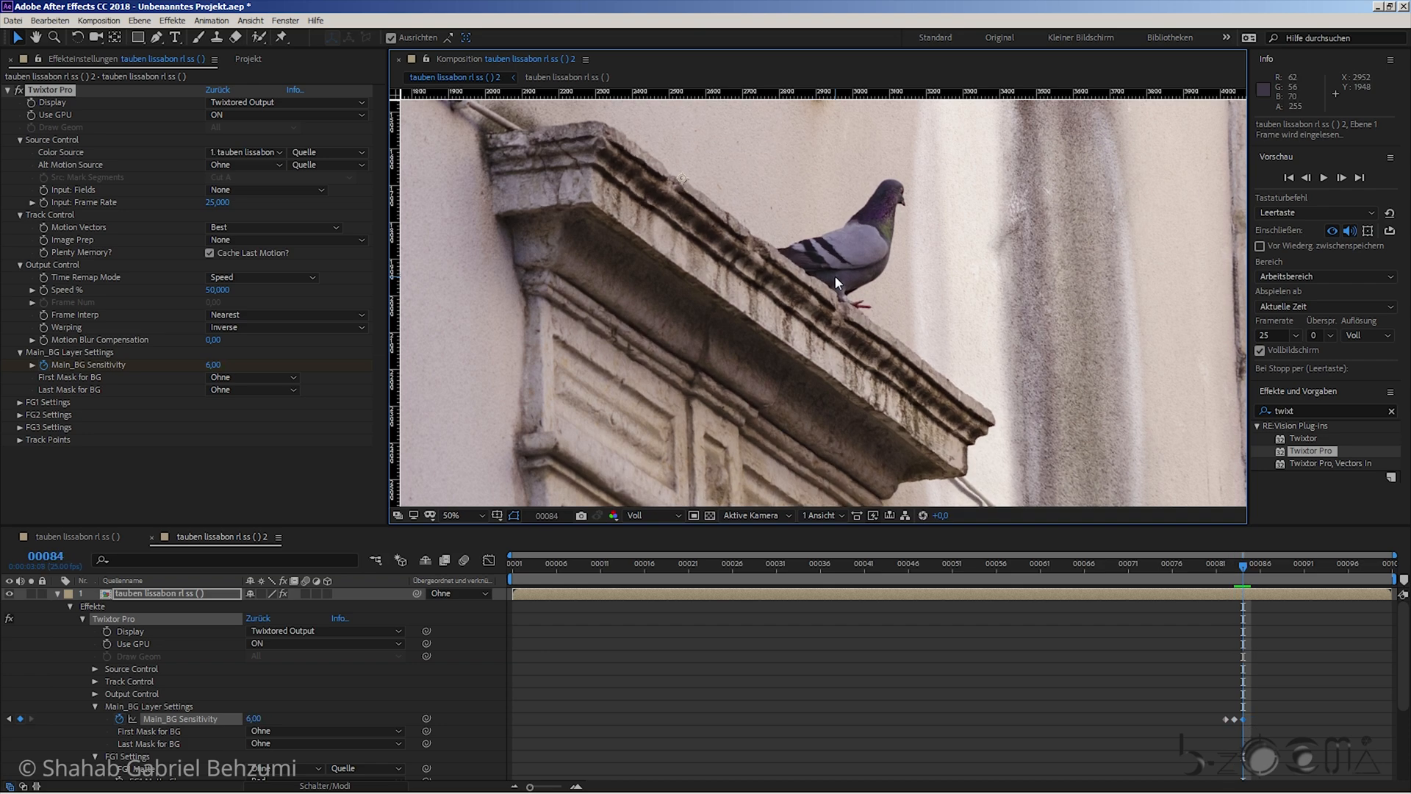
key(Page_Down)
- Raise the Main_BG Sensitivity keyframe at frame 00084 to 18, then to 42, and compare it with the preceding frames
drag(258, 721, 271, 721)
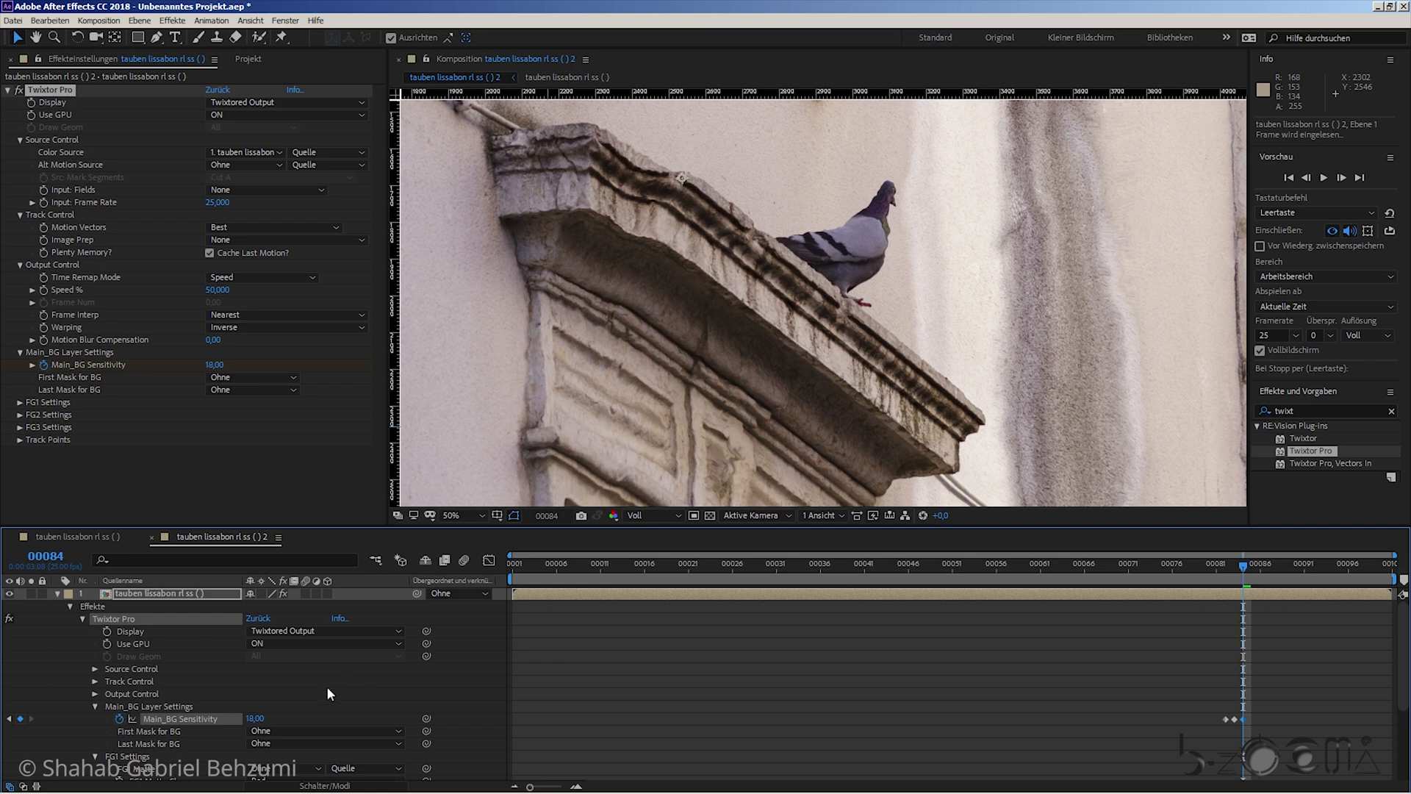
drag(261, 720, 283, 720)
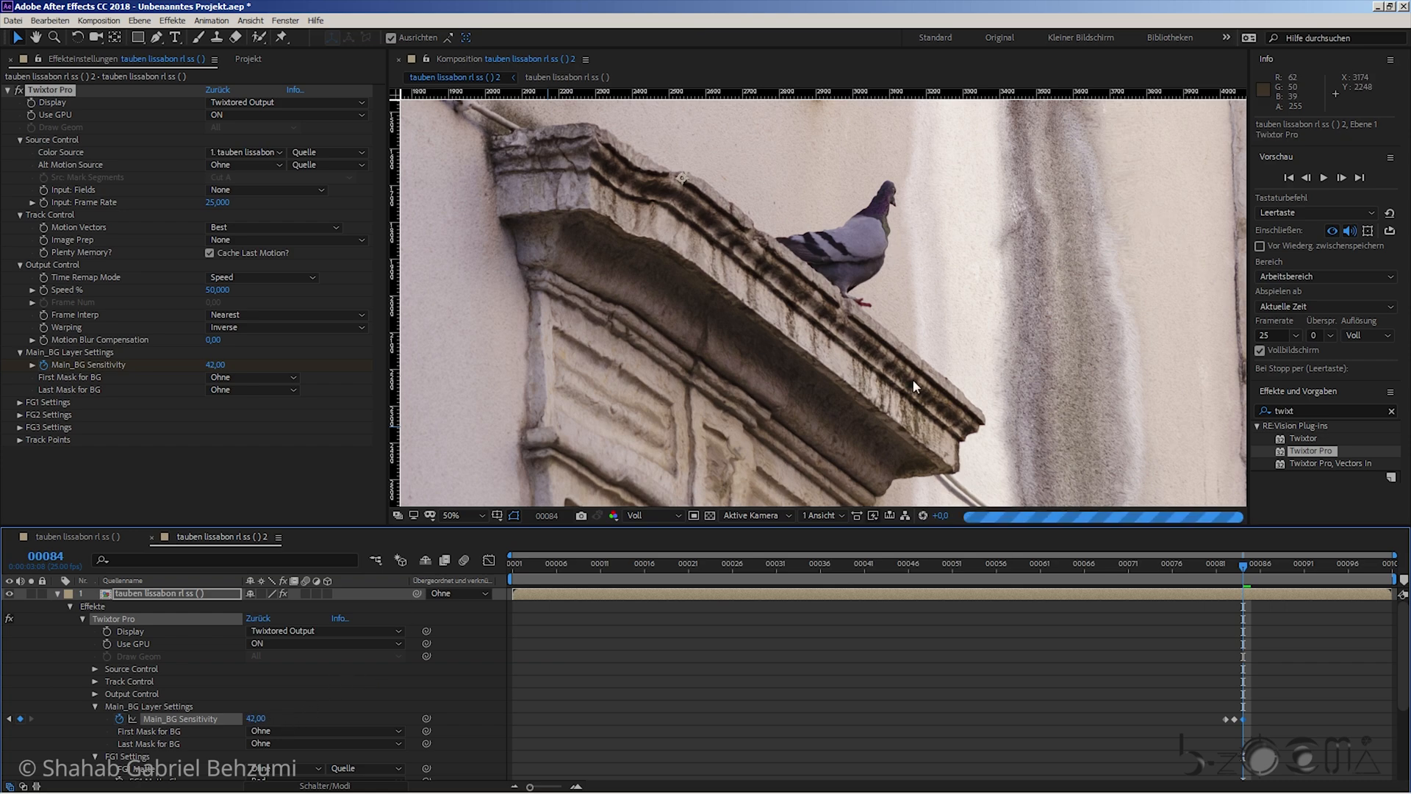
key(Page_Up)
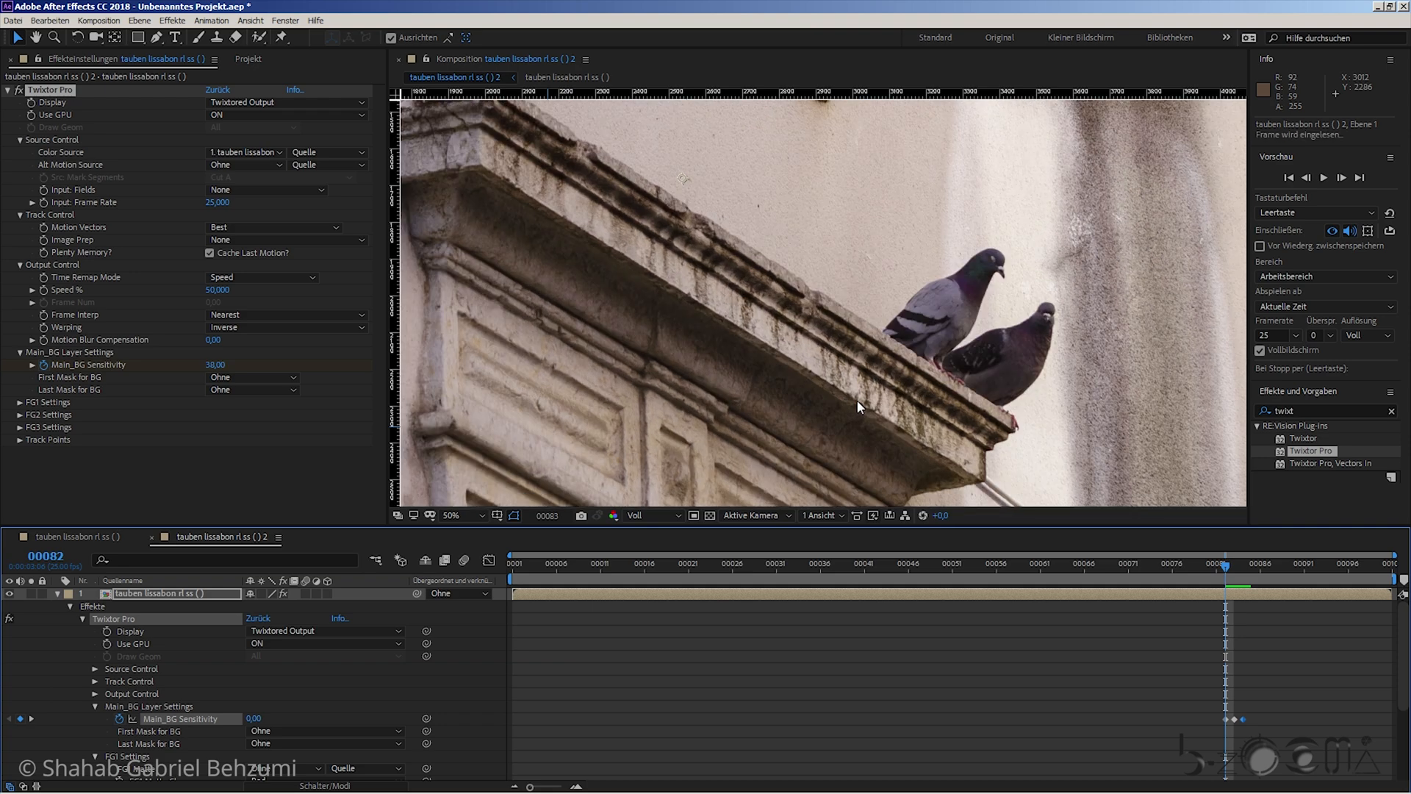
key(Page_Down)
key(Page_Up)
key(Page_Down)
key(Page_Down)
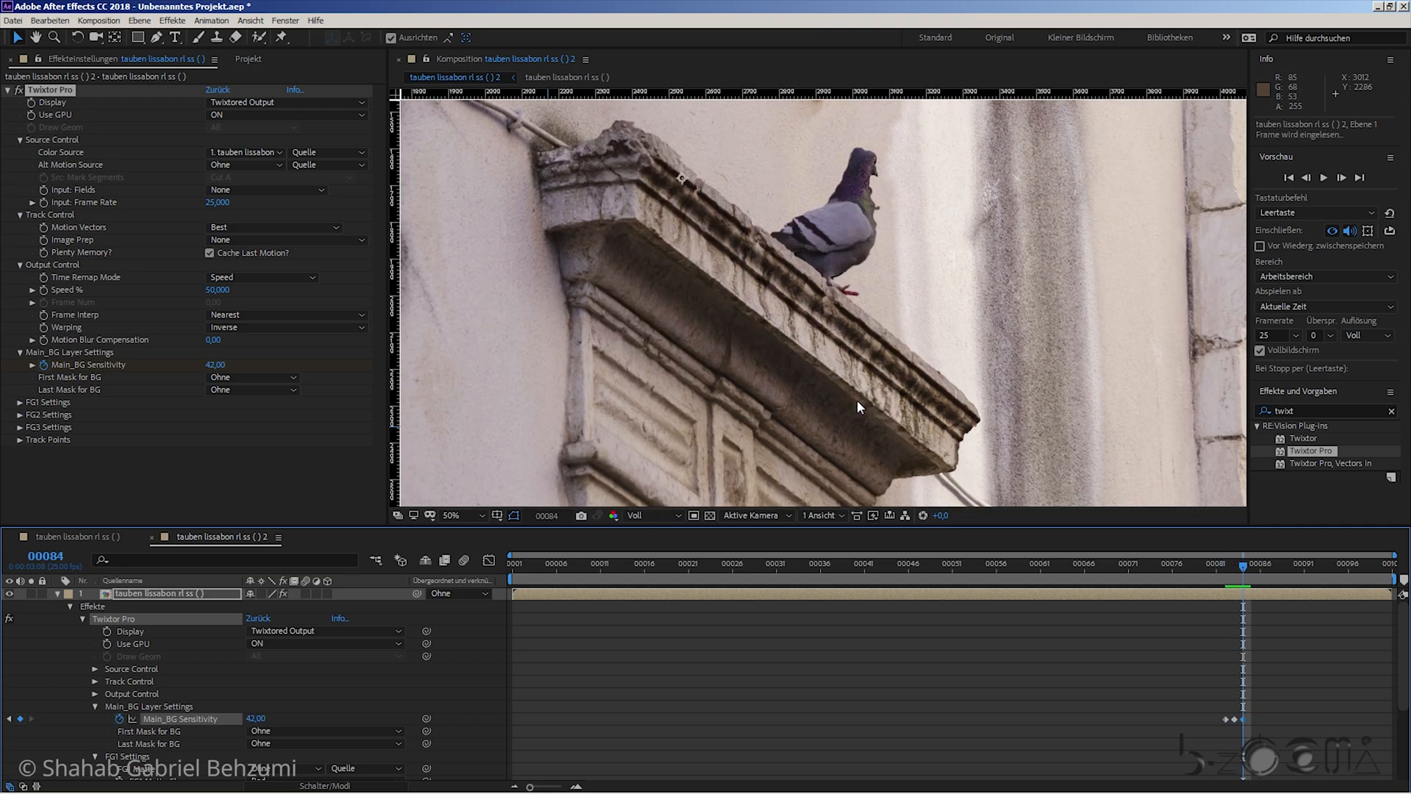
key(Page_Up)
key(Page_Up)
key(Page_Up)
key(Page_Down)
key(Page_Down)
- Keyframe Frame Interp at Nearest on frames 00084 and 00083
key(h)
drag(874, 245, 871, 294)
scroll(871, 293, down, 2)
key(v)
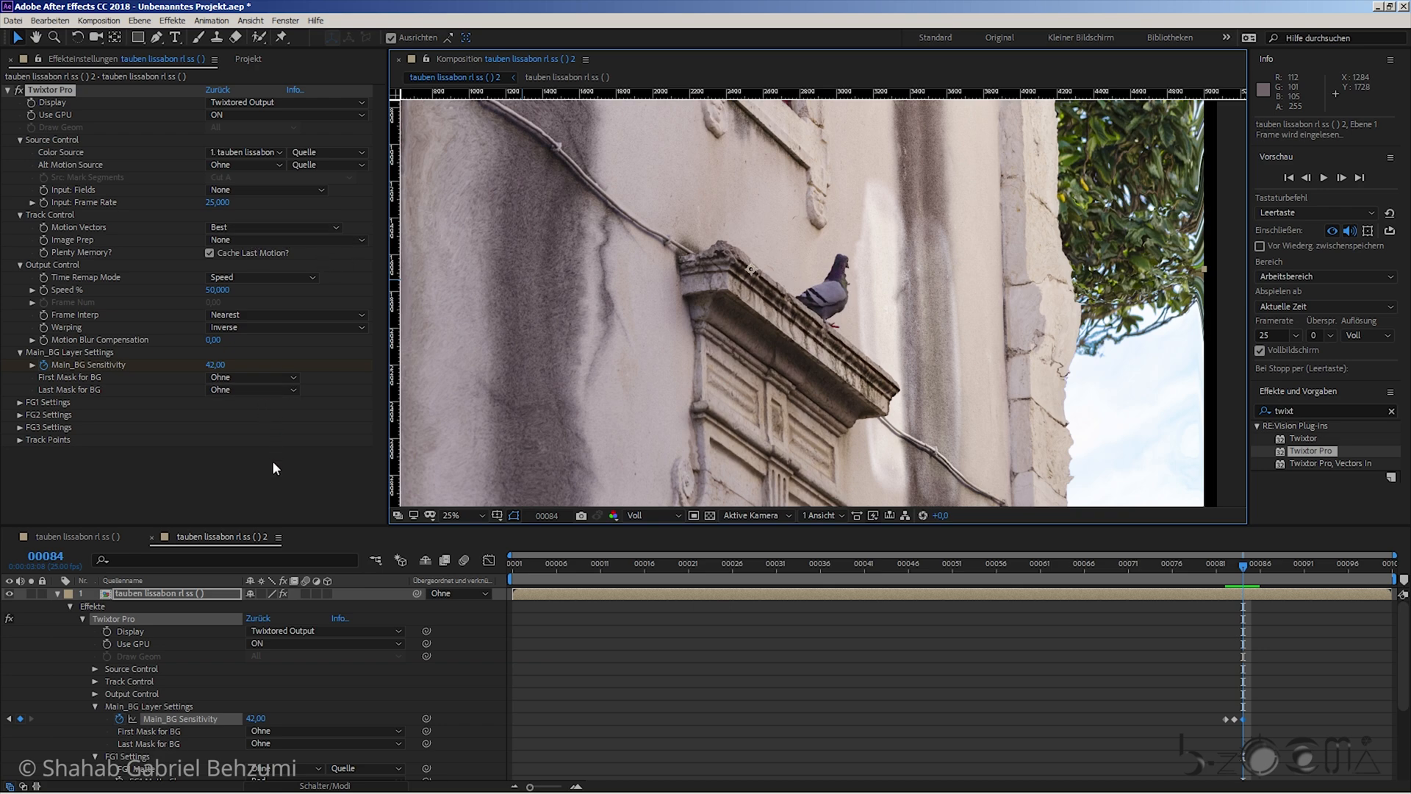
click(267, 319)
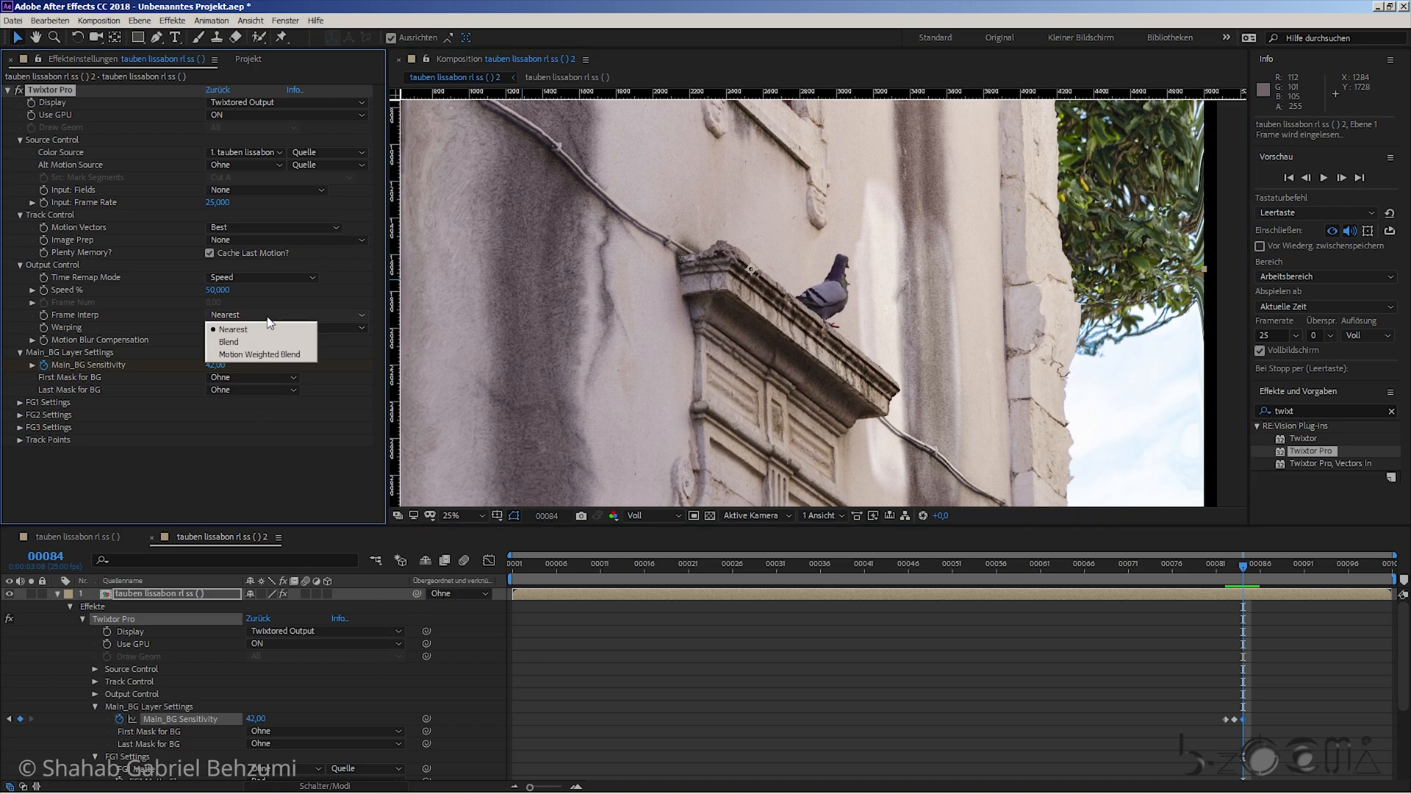
click(53, 318)
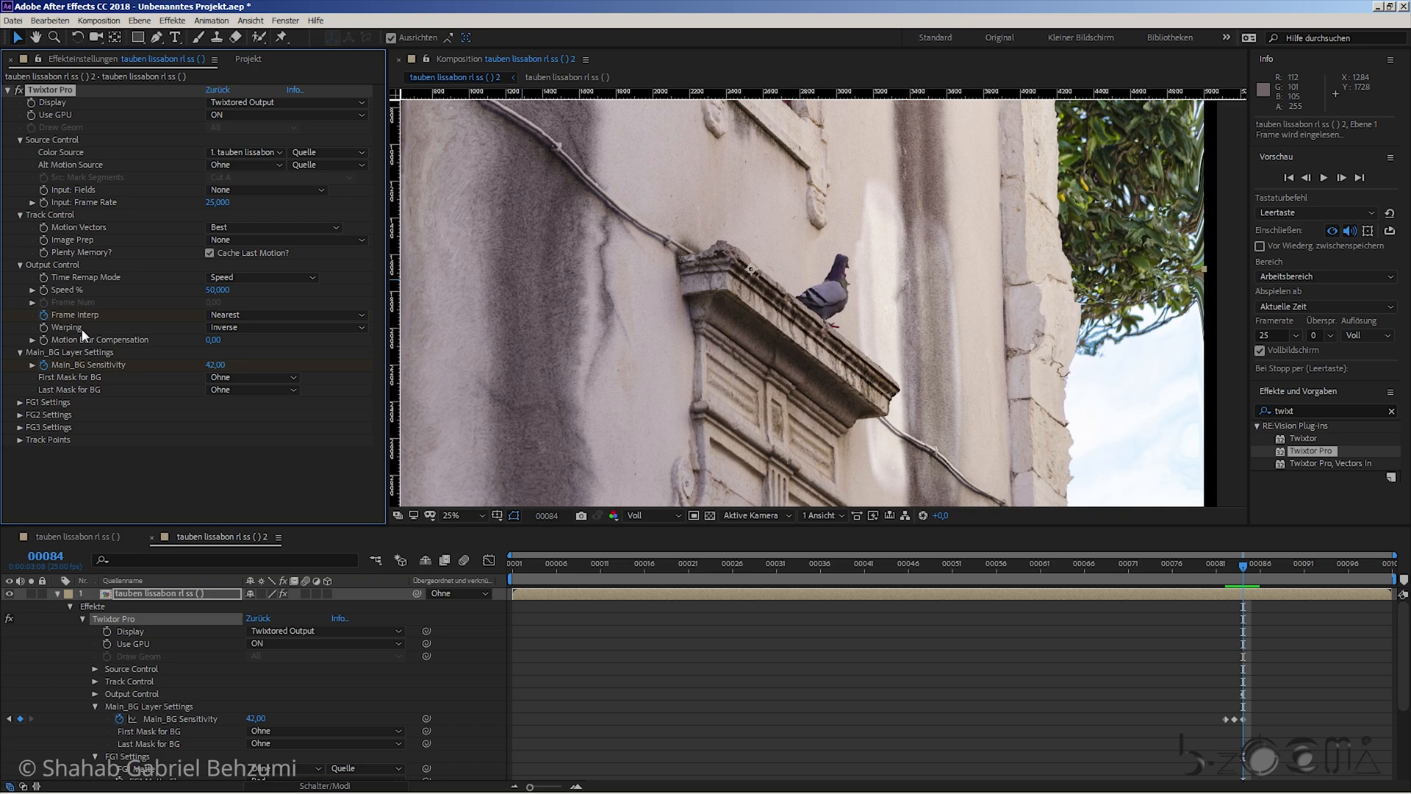
key(Page_Up)
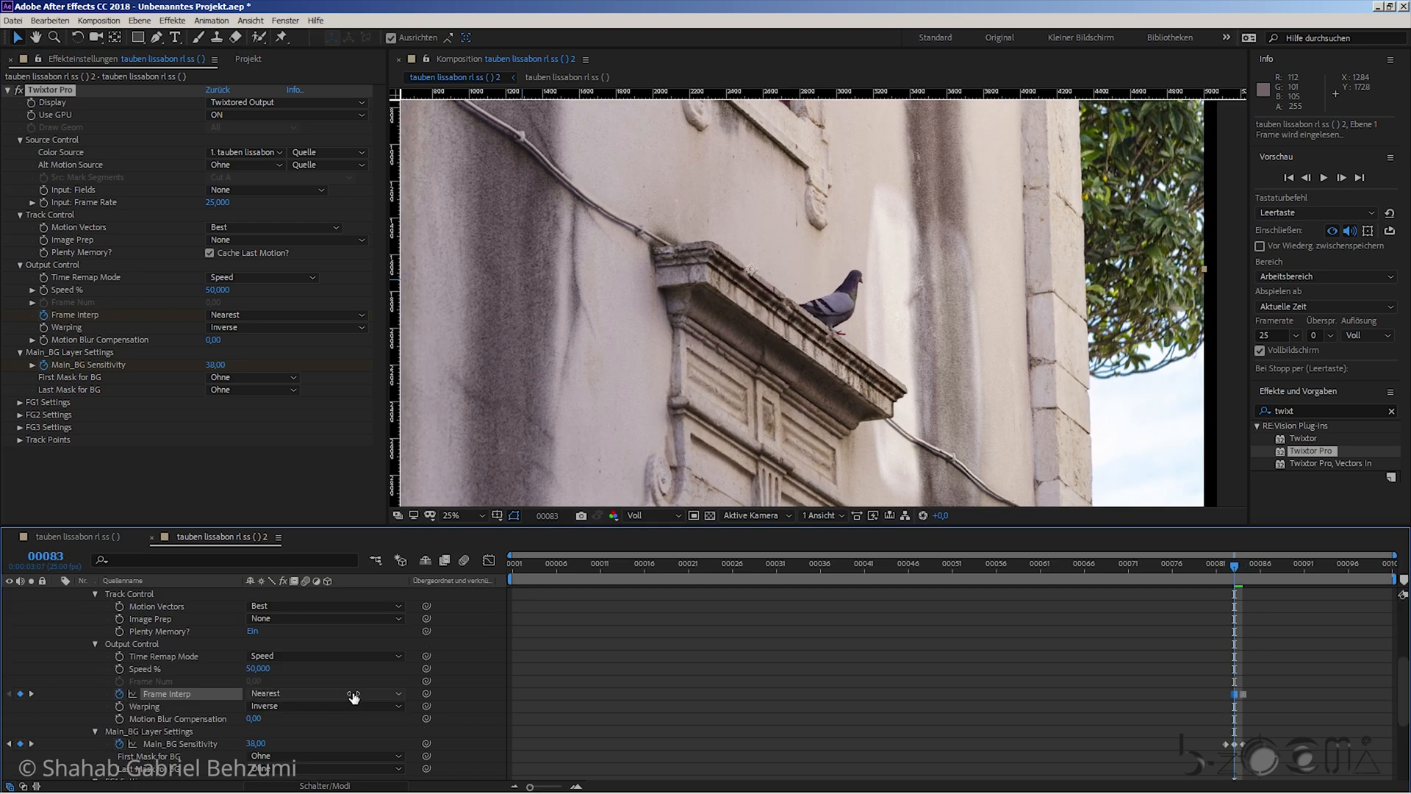
- Try Blend and Motion Weighted Blend for Frame Interp at frame 00084, then return it to Nearest
key(Page_Down)
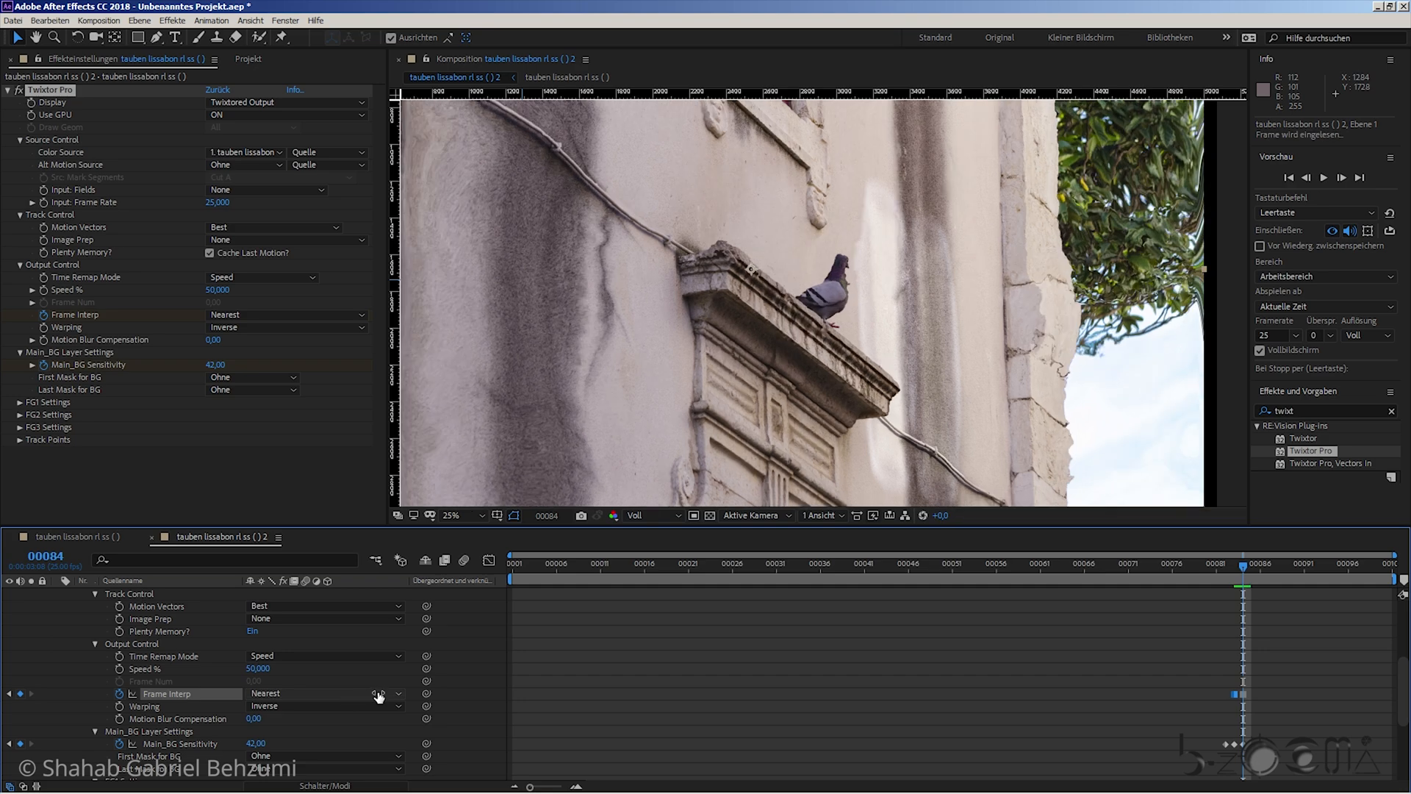
click(380, 693)
click(320, 717)
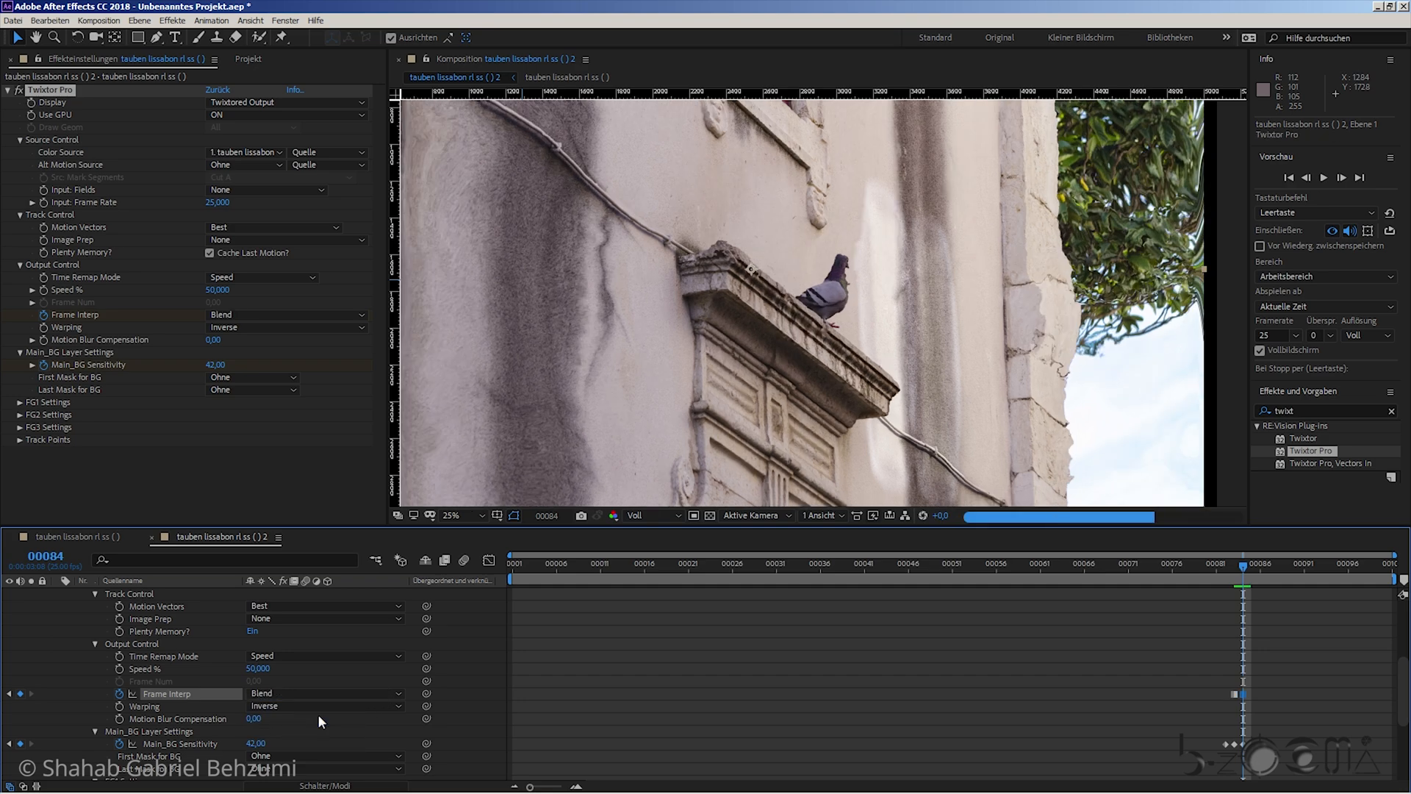
click(382, 693)
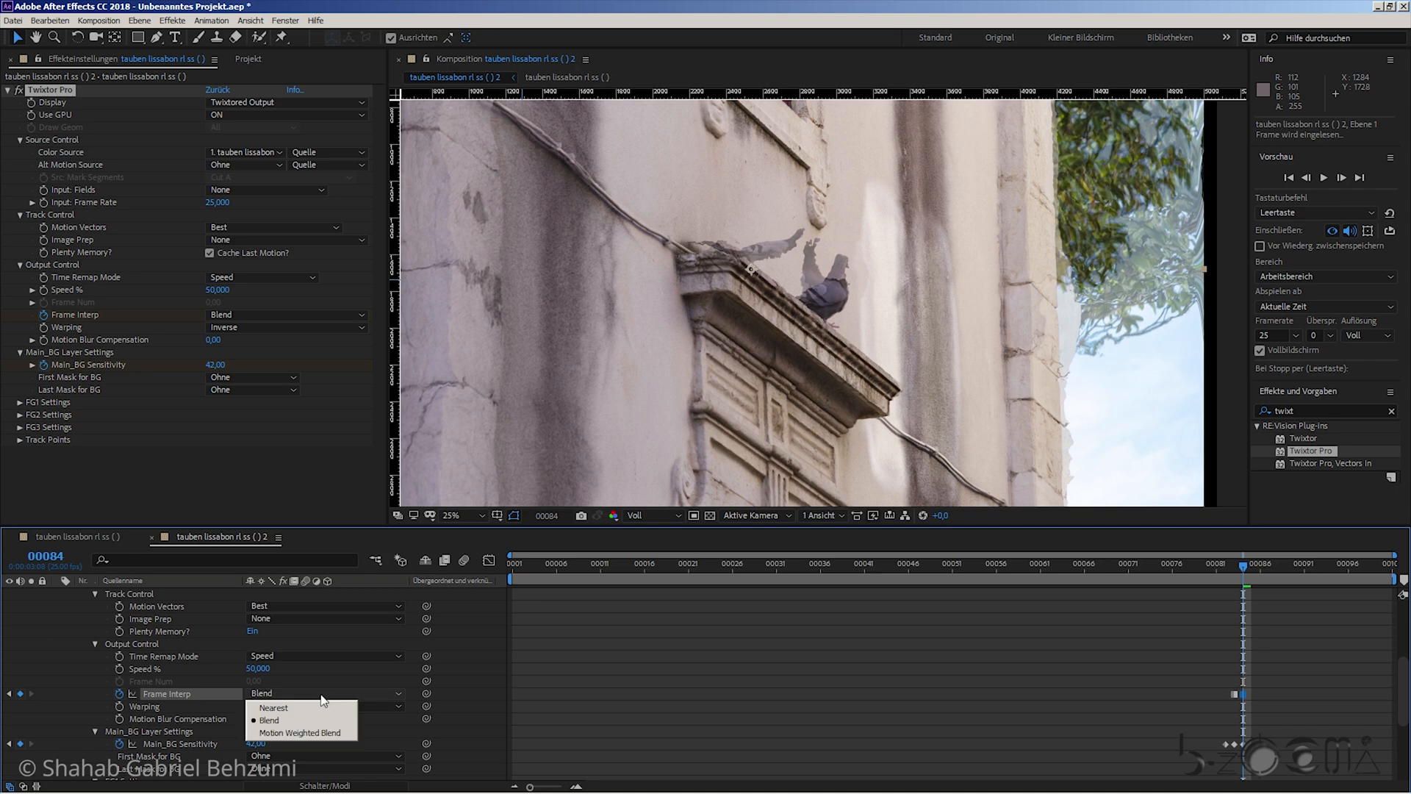
click(309, 735)
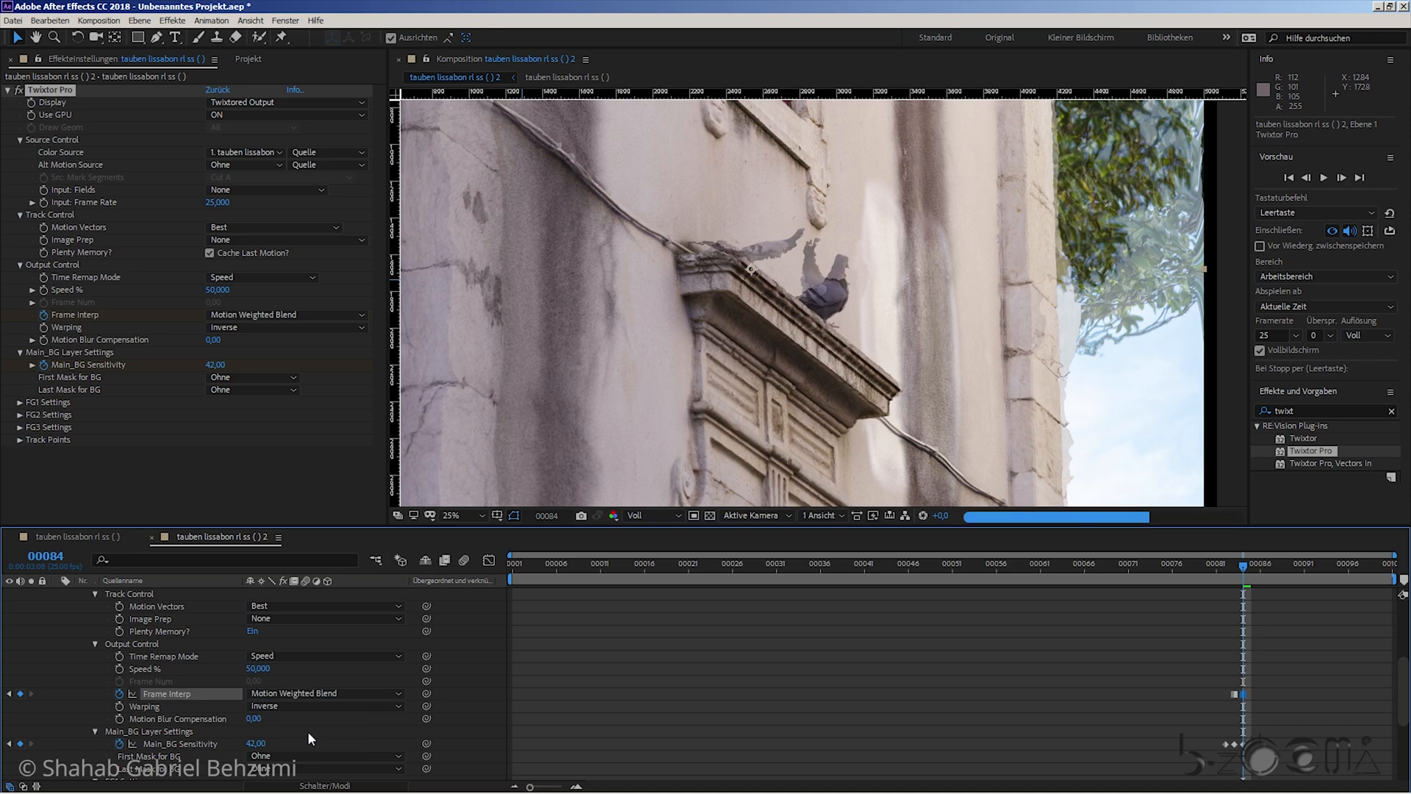
click(310, 693)
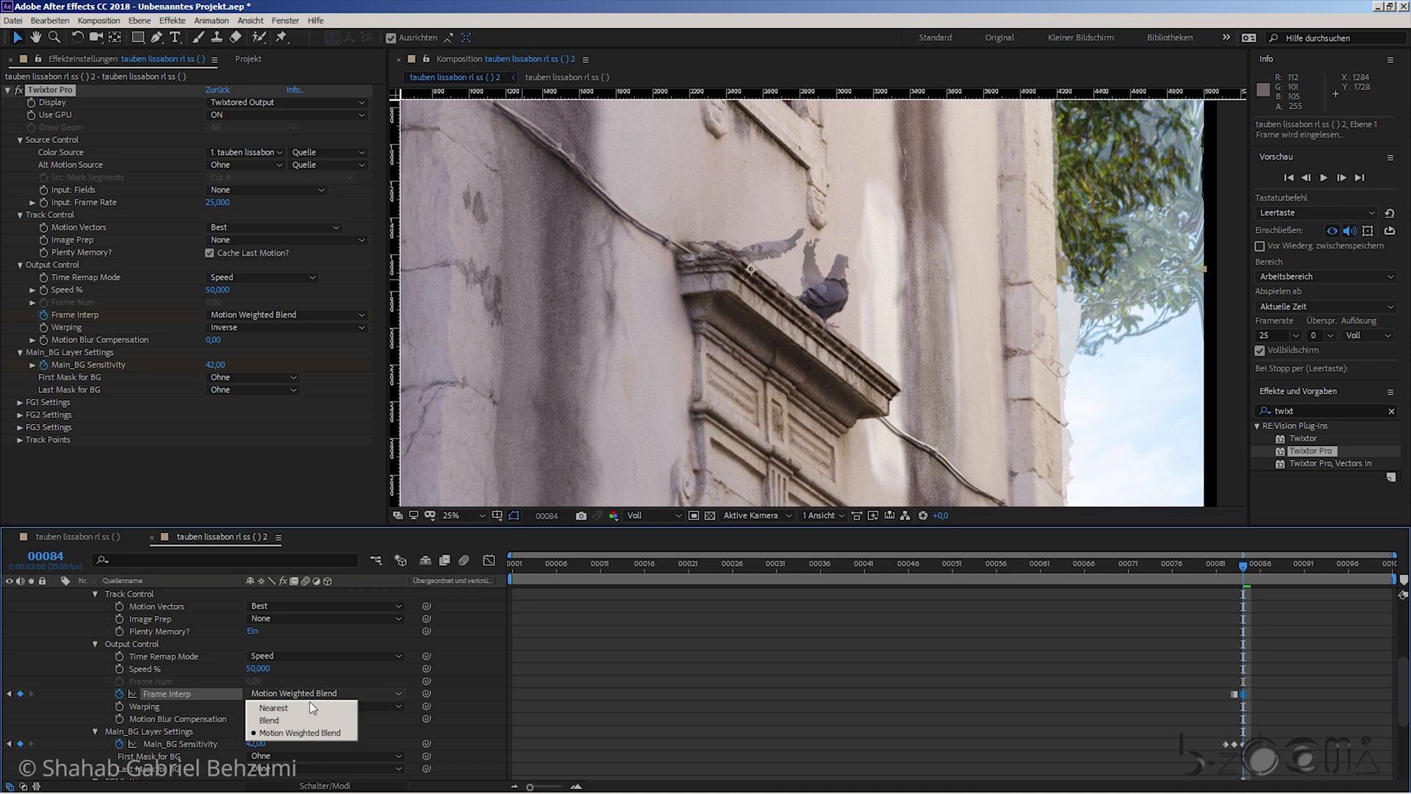
click(273, 707)
- Try the Warping modes Inverse w/ Smart Blend, Forward and Forward, no Smart Blend at frame 00084, then return to Inverse
click(307, 709)
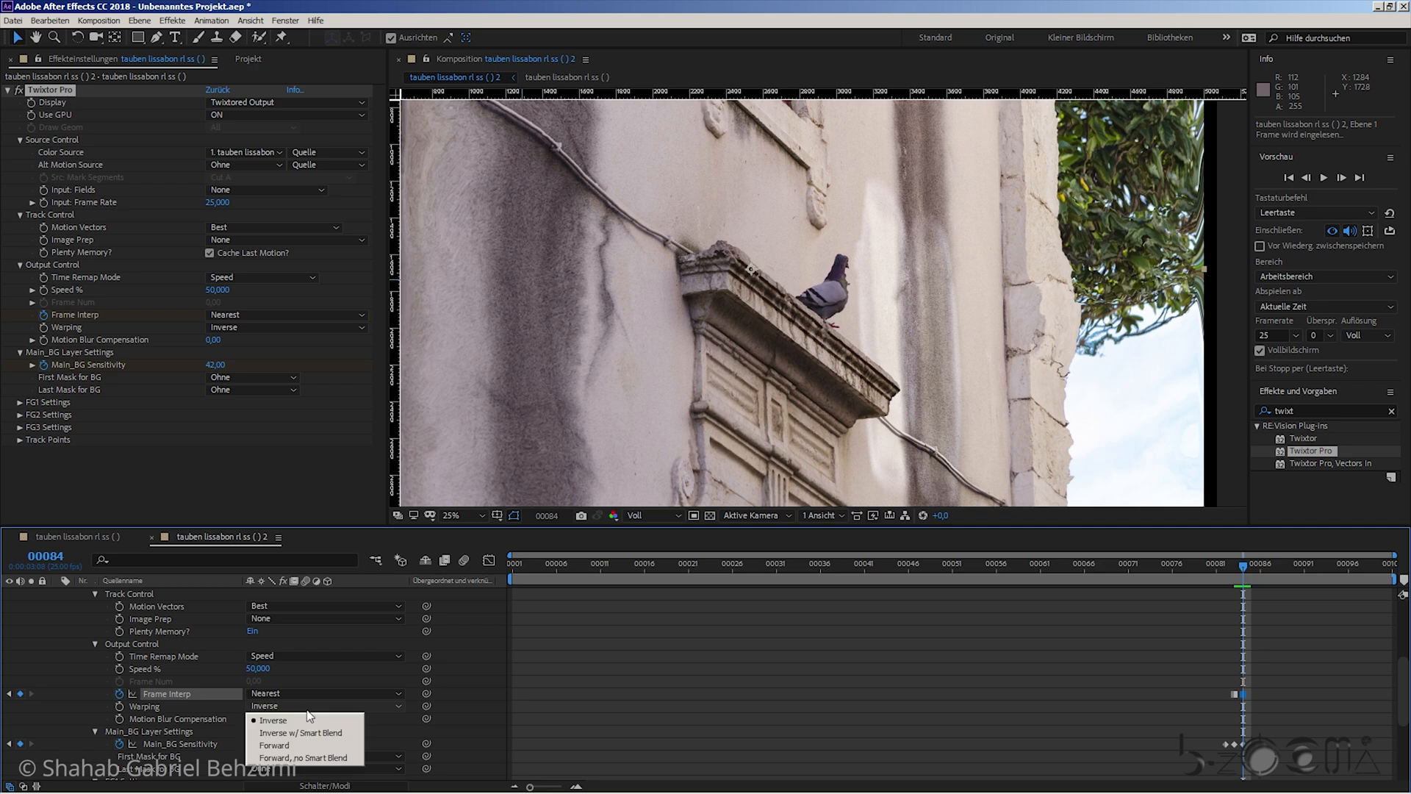
click(304, 732)
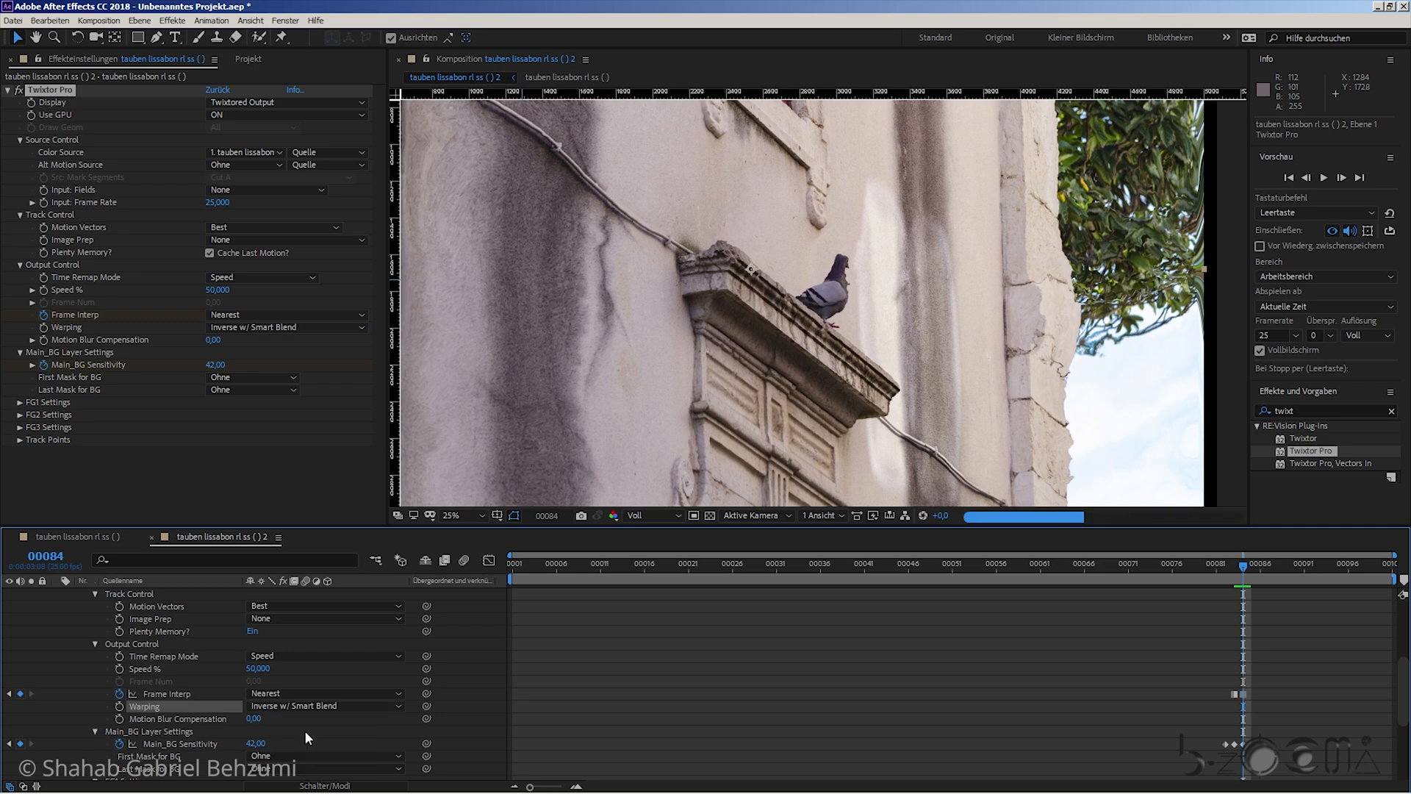
click(304, 709)
click(295, 744)
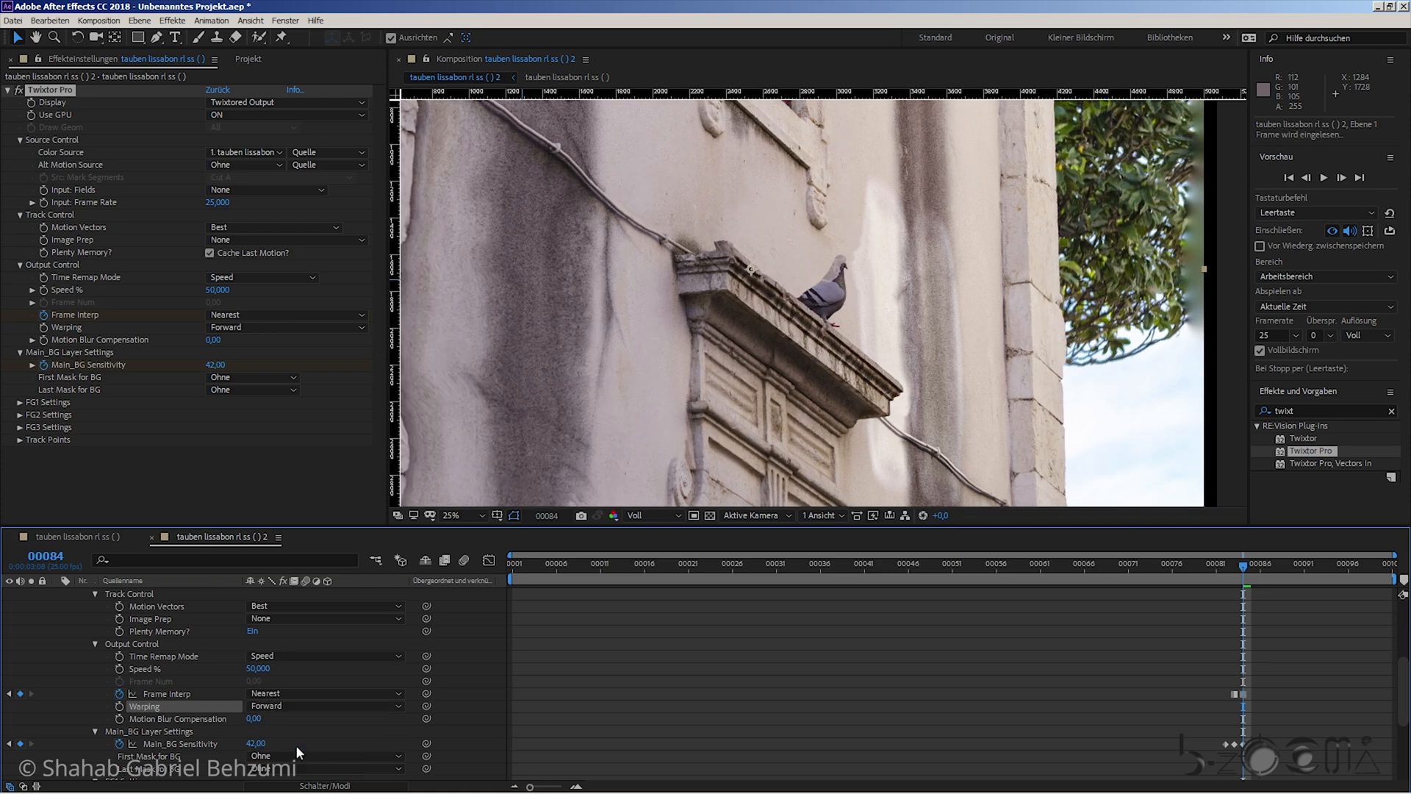
click(304, 706)
click(297, 759)
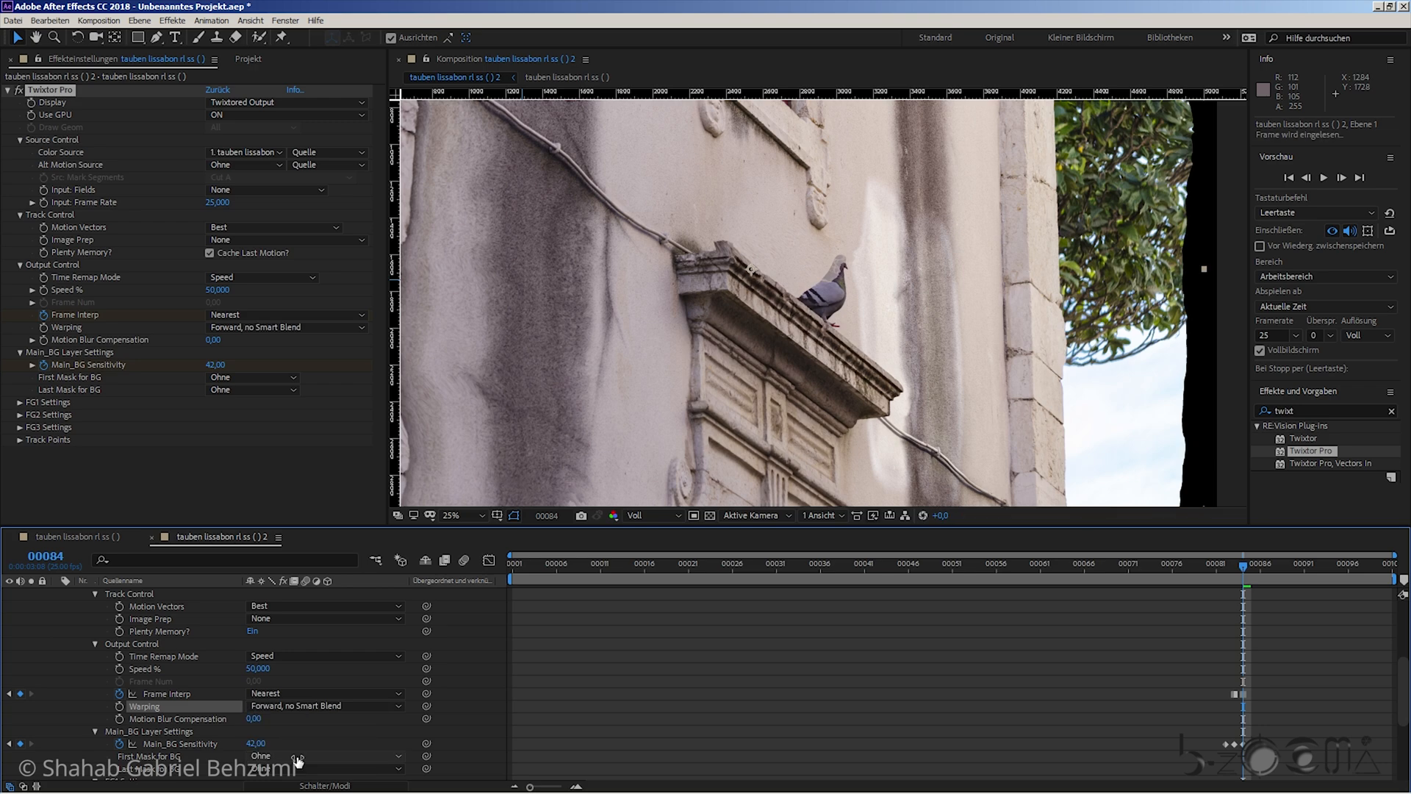
click(306, 709)
click(304, 722)
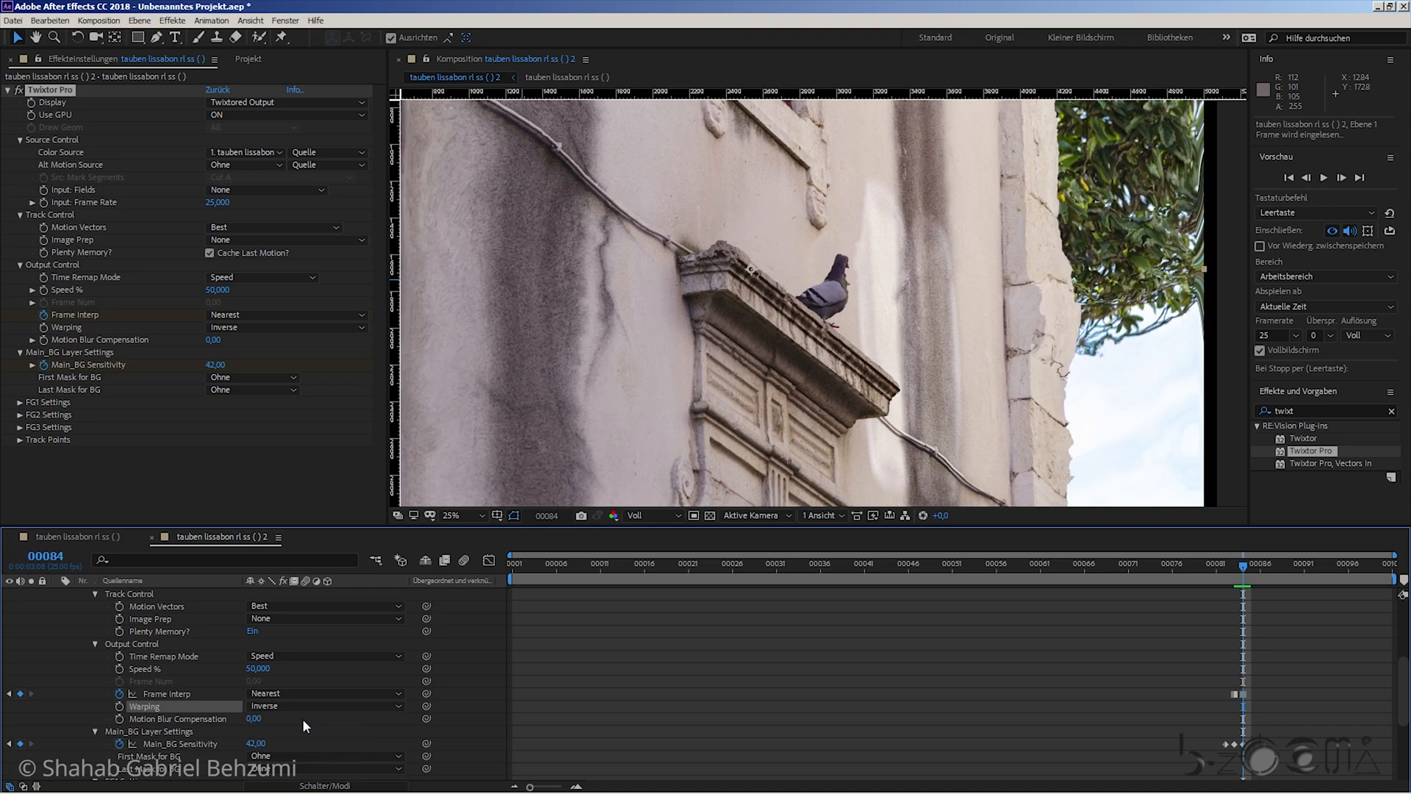
- Set the Main_BG Sensitivity keyframe at frame 00084 to 0, check the neighbouring frame, and run a preview
key(Page_Up)
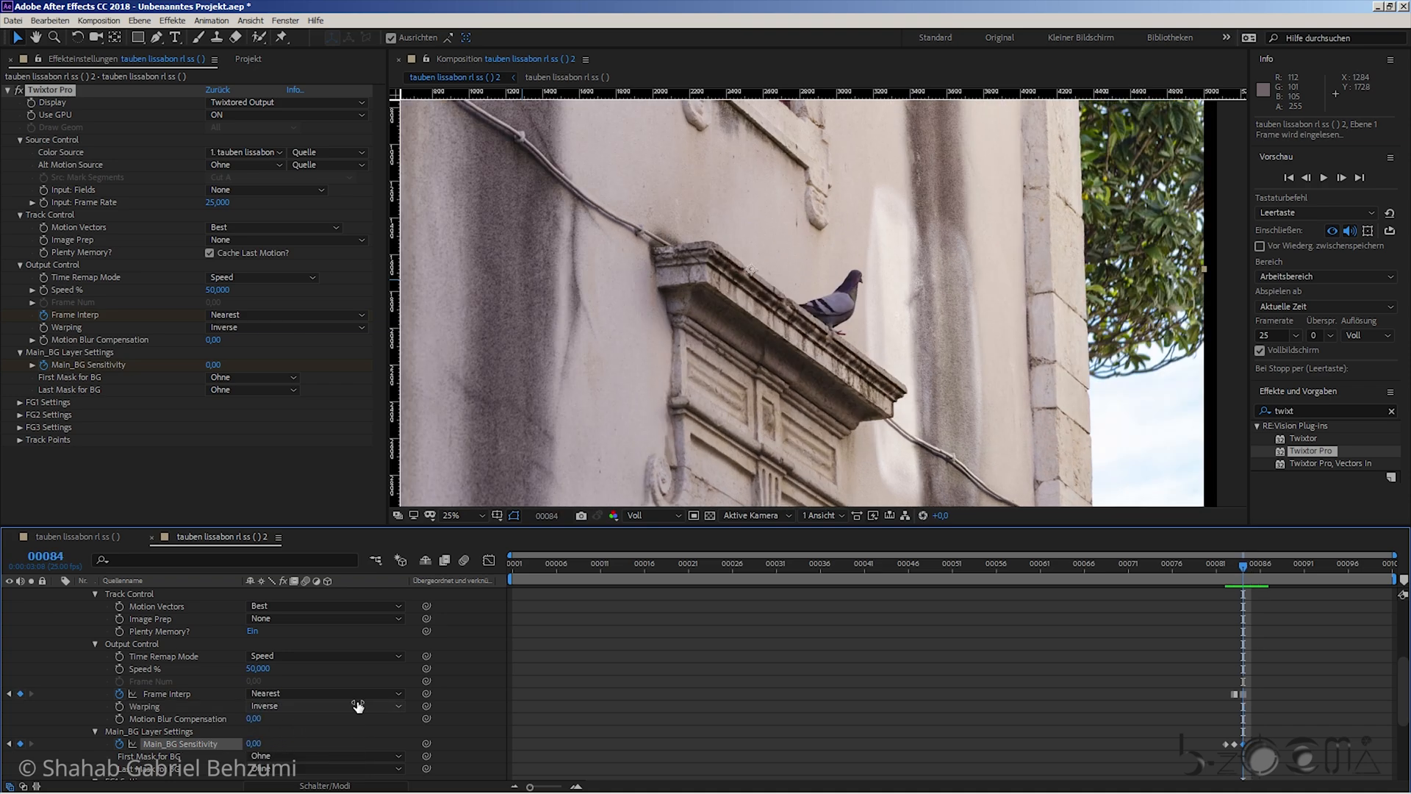
key(Page_Down)
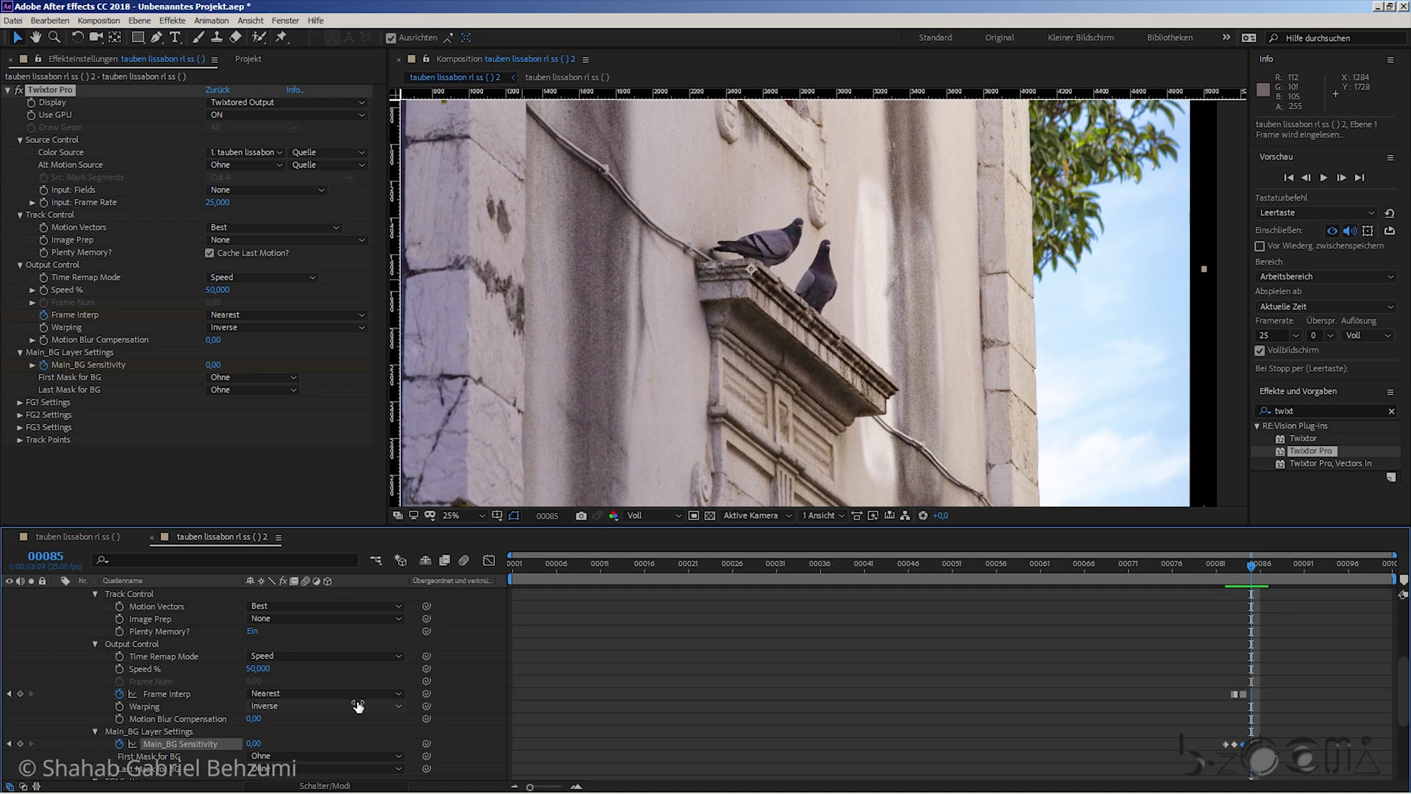
click(735, 382)
key(space)
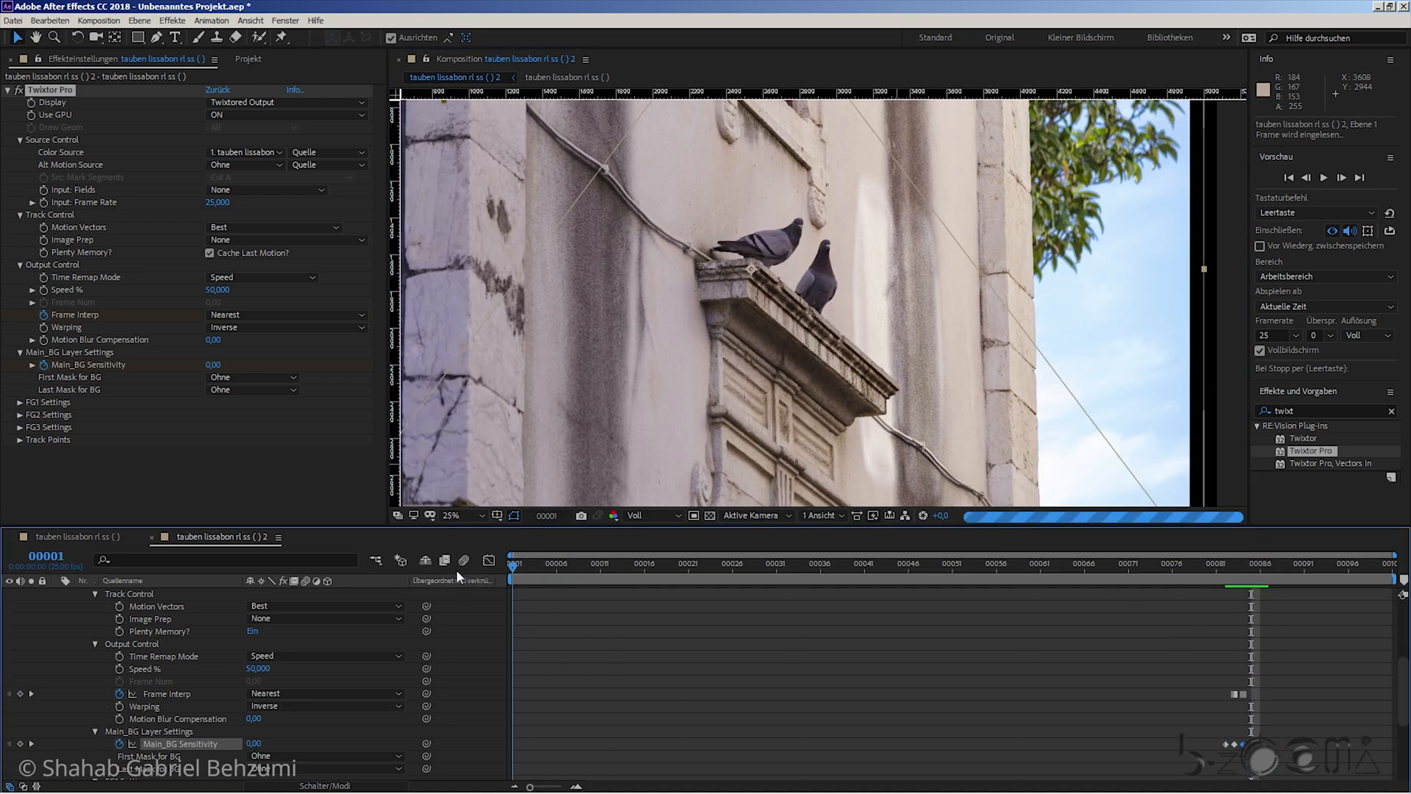
click(854, 324)
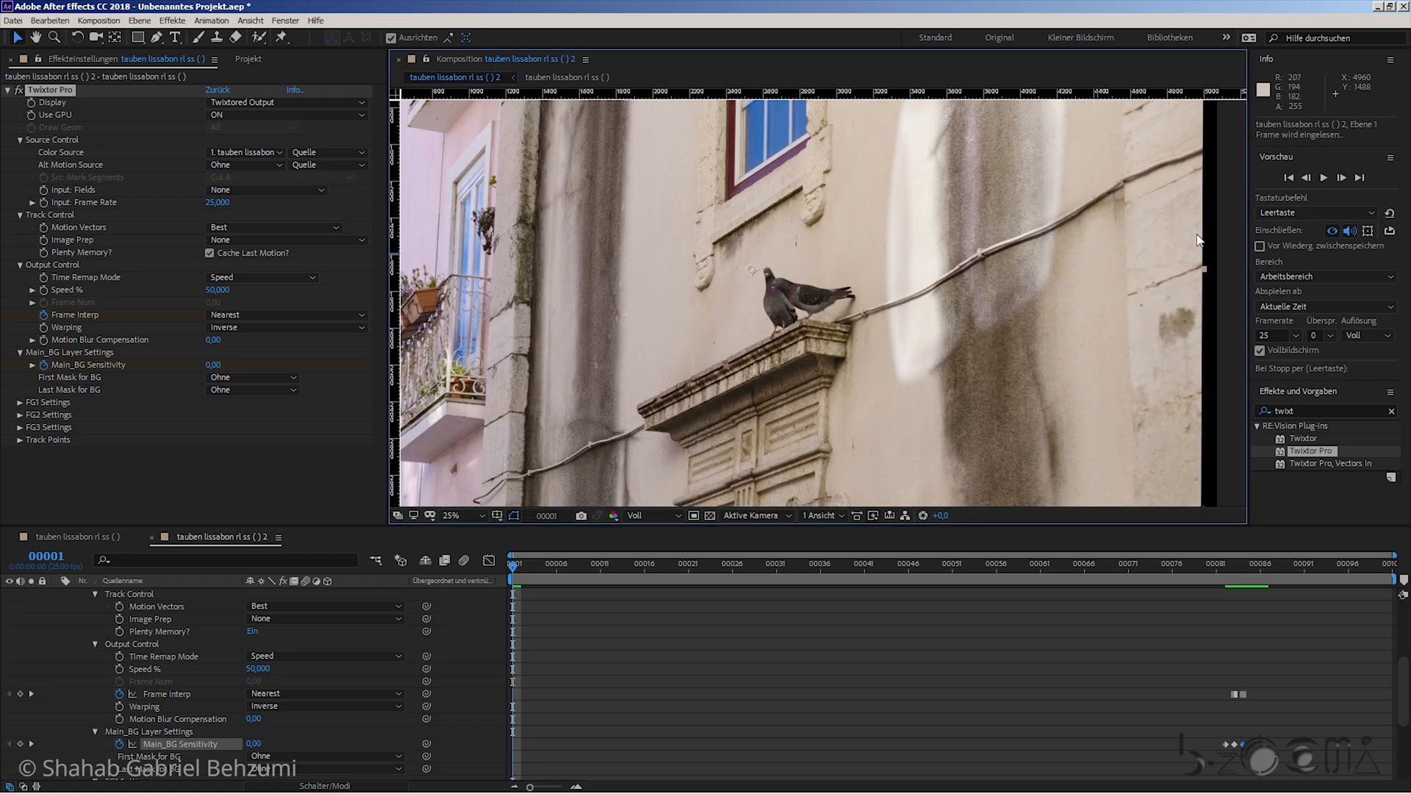
- Compare frames 00083 to 00085 around the Frame Interp and Main_BG Sensitivity keyframes
drag(1402, 685, 1401, 619)
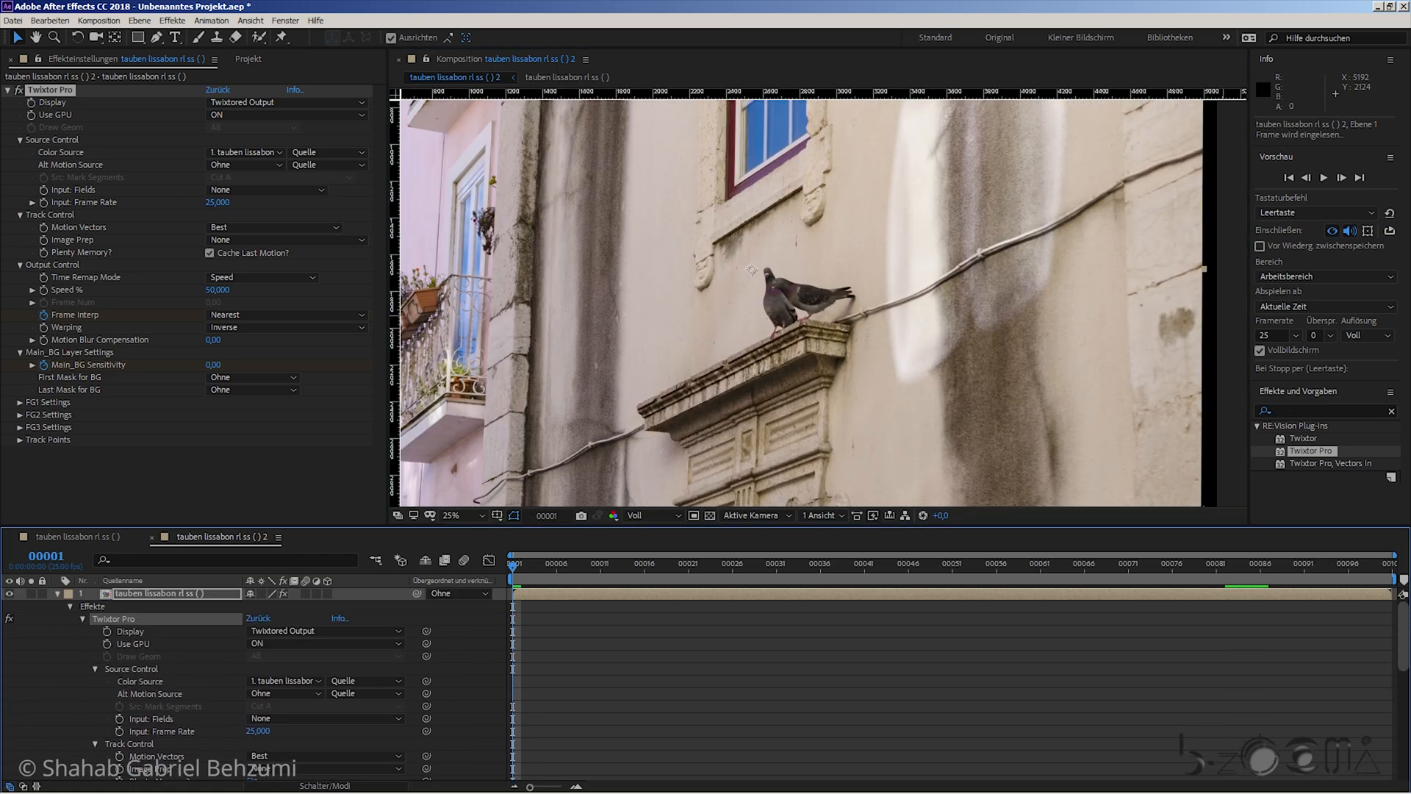
click(1234, 583)
mouse_move(1226, 576)
mouse_down()
mouse_move(1159, 577)
mouse_move(1253, 580)
mouse_up()
drag(1402, 653, 1403, 724)
mouse_move(1252, 567)
mouse_down()
mouse_move(1224, 575)
mouse_move(1242, 572)
mouse_up()
key(Page_Up)
key(Page_Up)
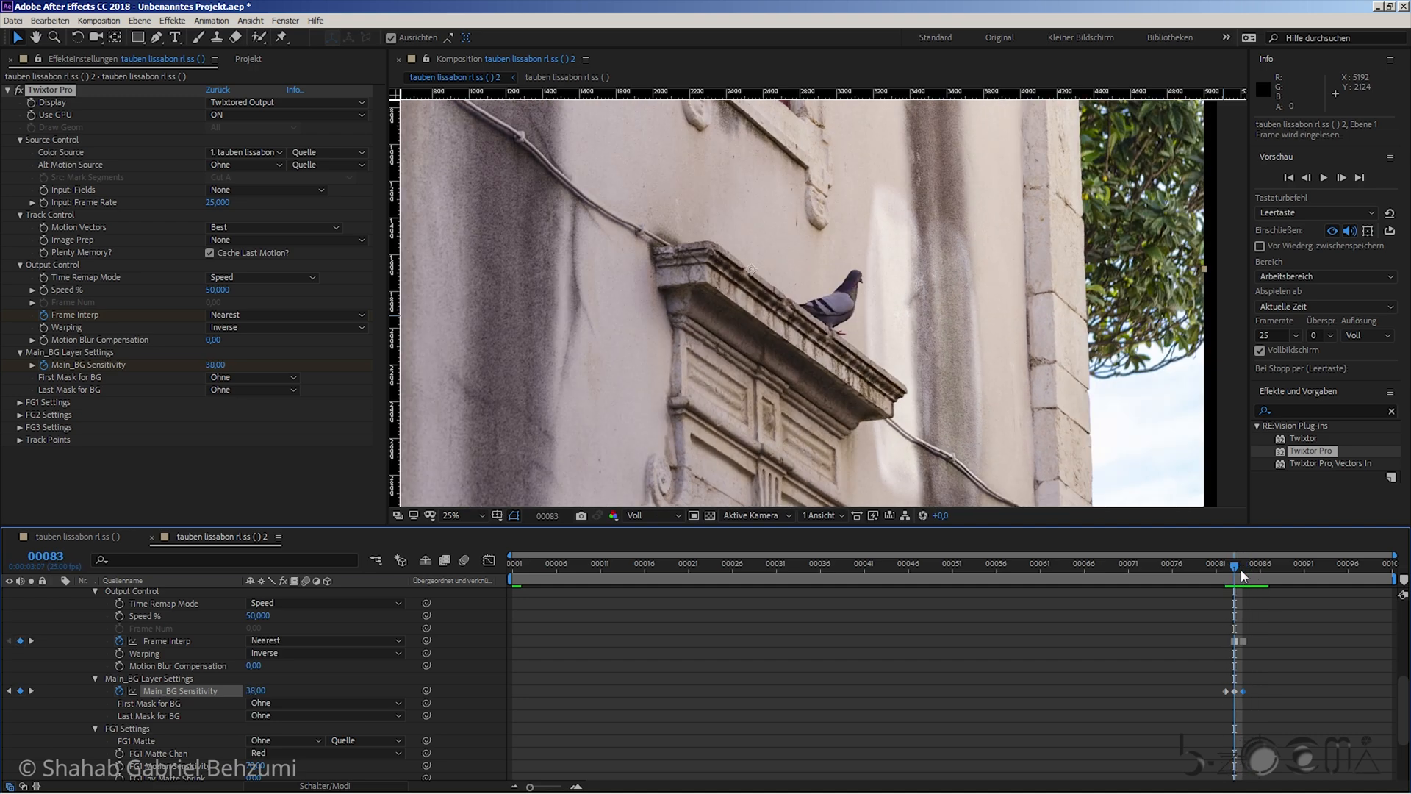
- Split the Twixtor layer at frame 00083, trim one frame off the second part's start, and shift that part one frame earlier
drag(1401, 702, 1403, 584)
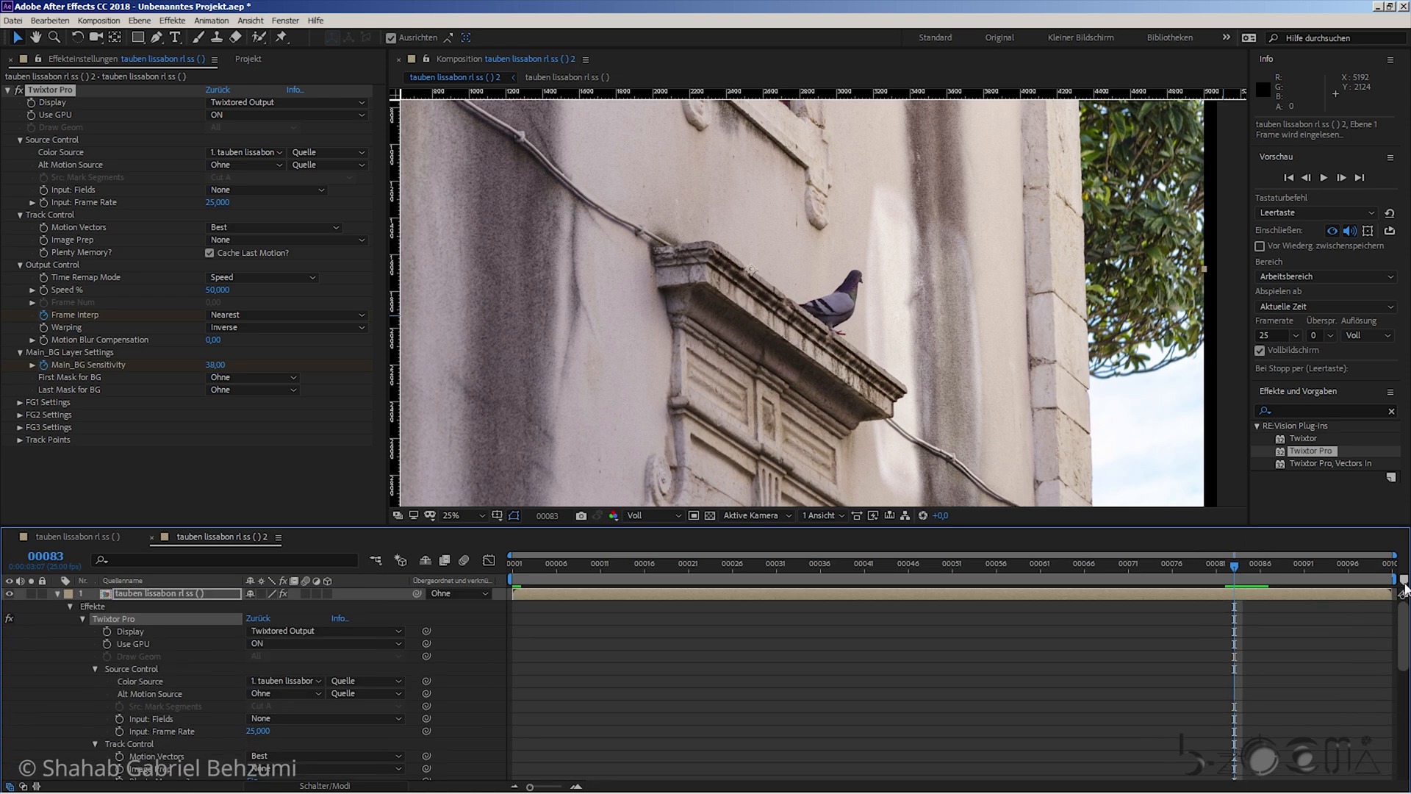
click(1235, 596)
key(Page_Down)
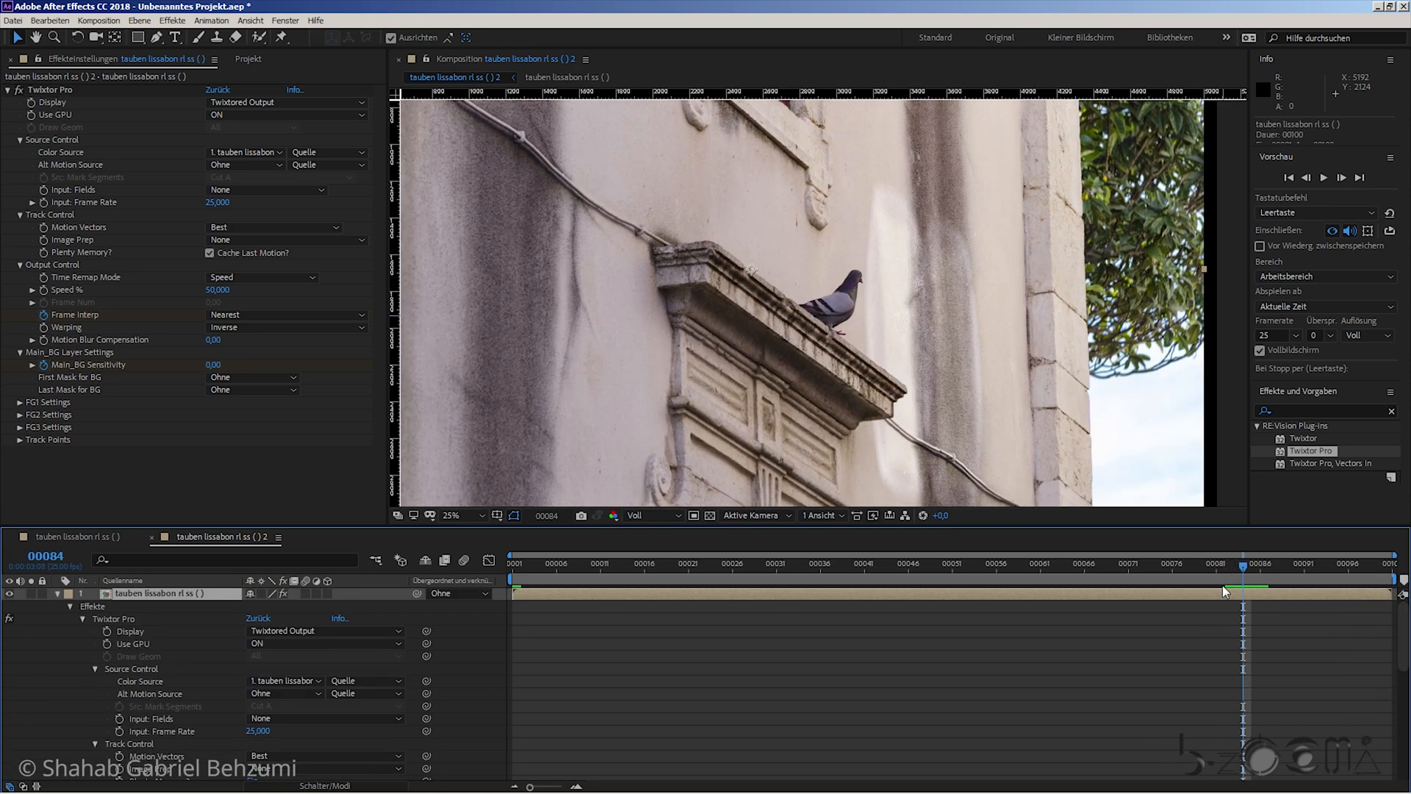
key(Page_Up)
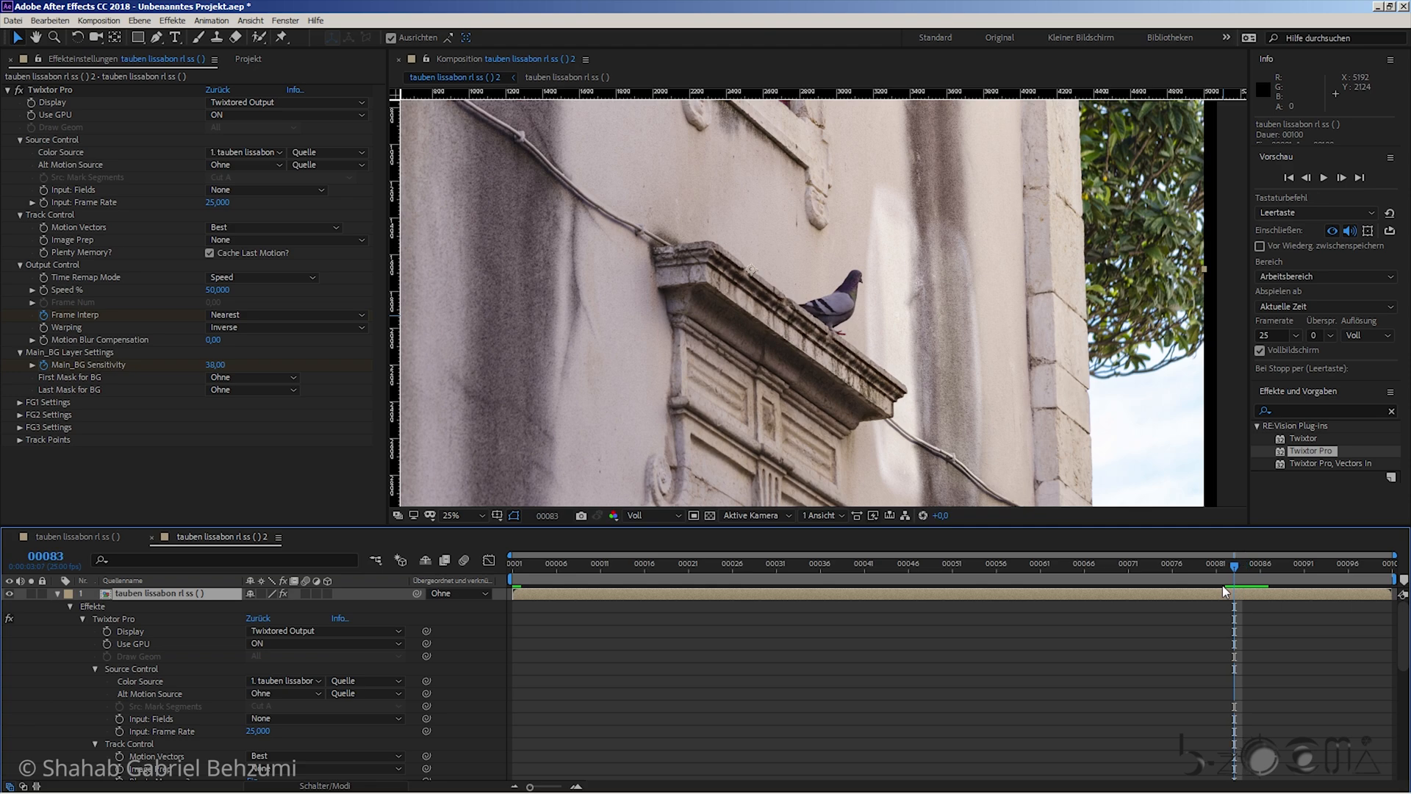
key(ctrl+shift+d)
key(Page_Down)
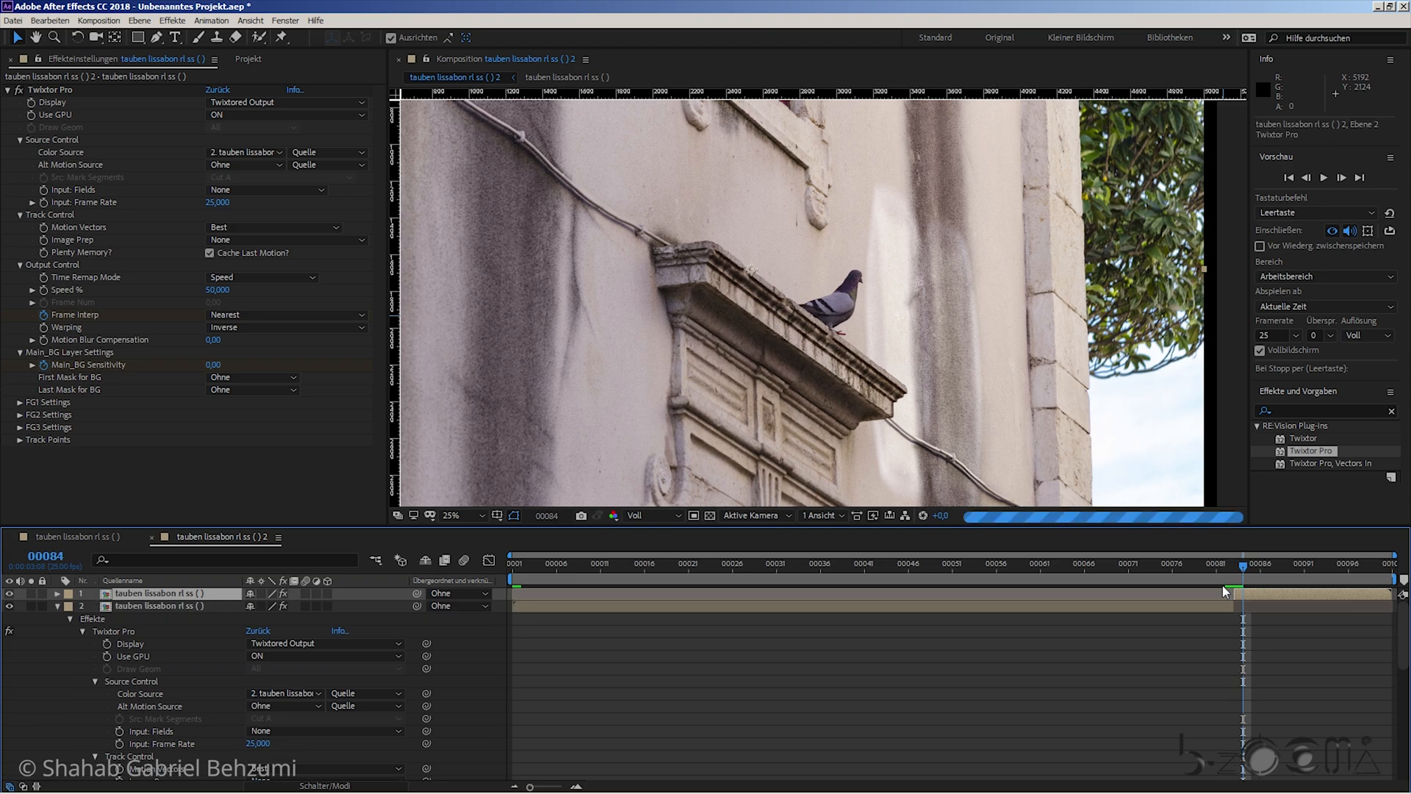
drag(1235, 594, 1244, 593)
key(alt+Page_Up)
- Preview the composition from frame 00001 to check the cut between the two layer parts
key(Home)
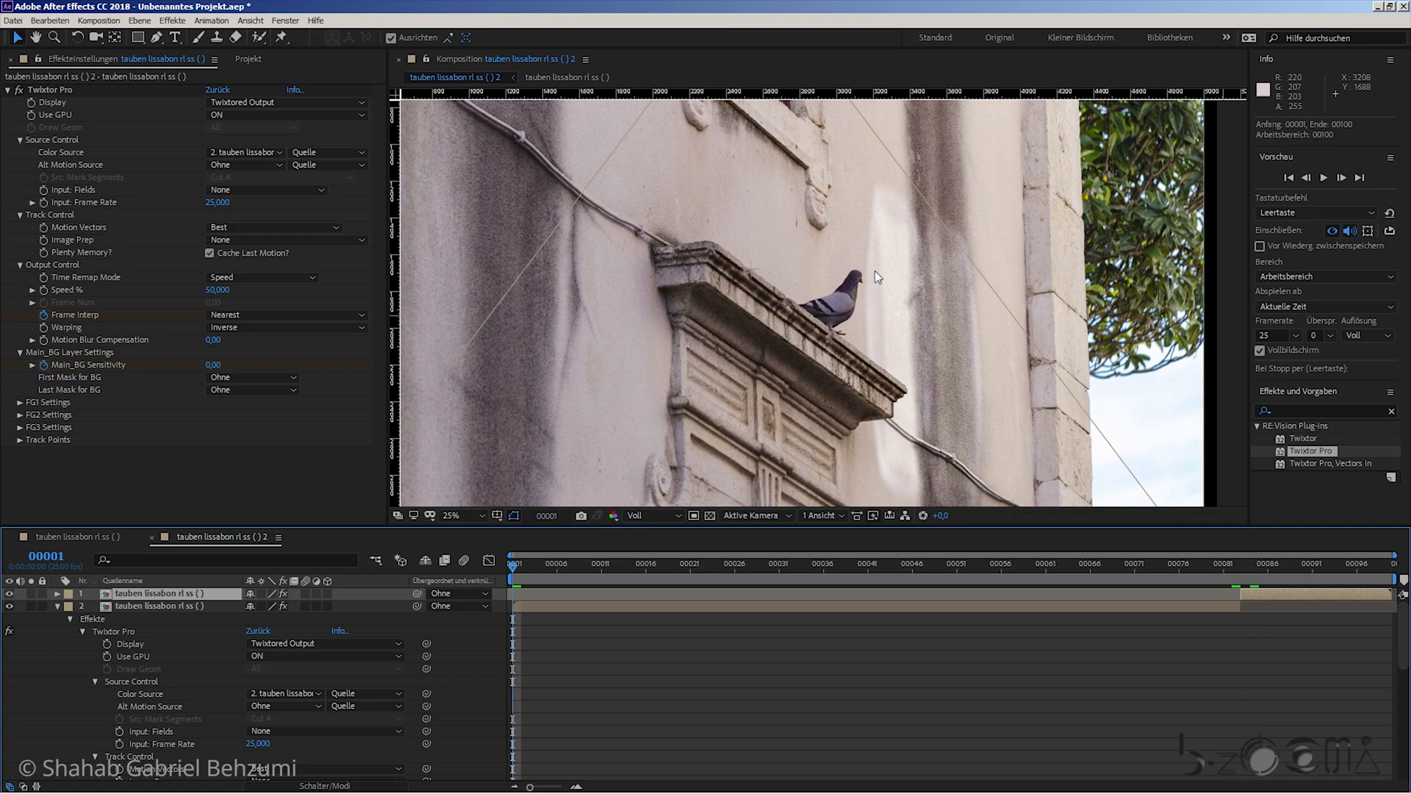
click(875, 270)
click(1322, 178)
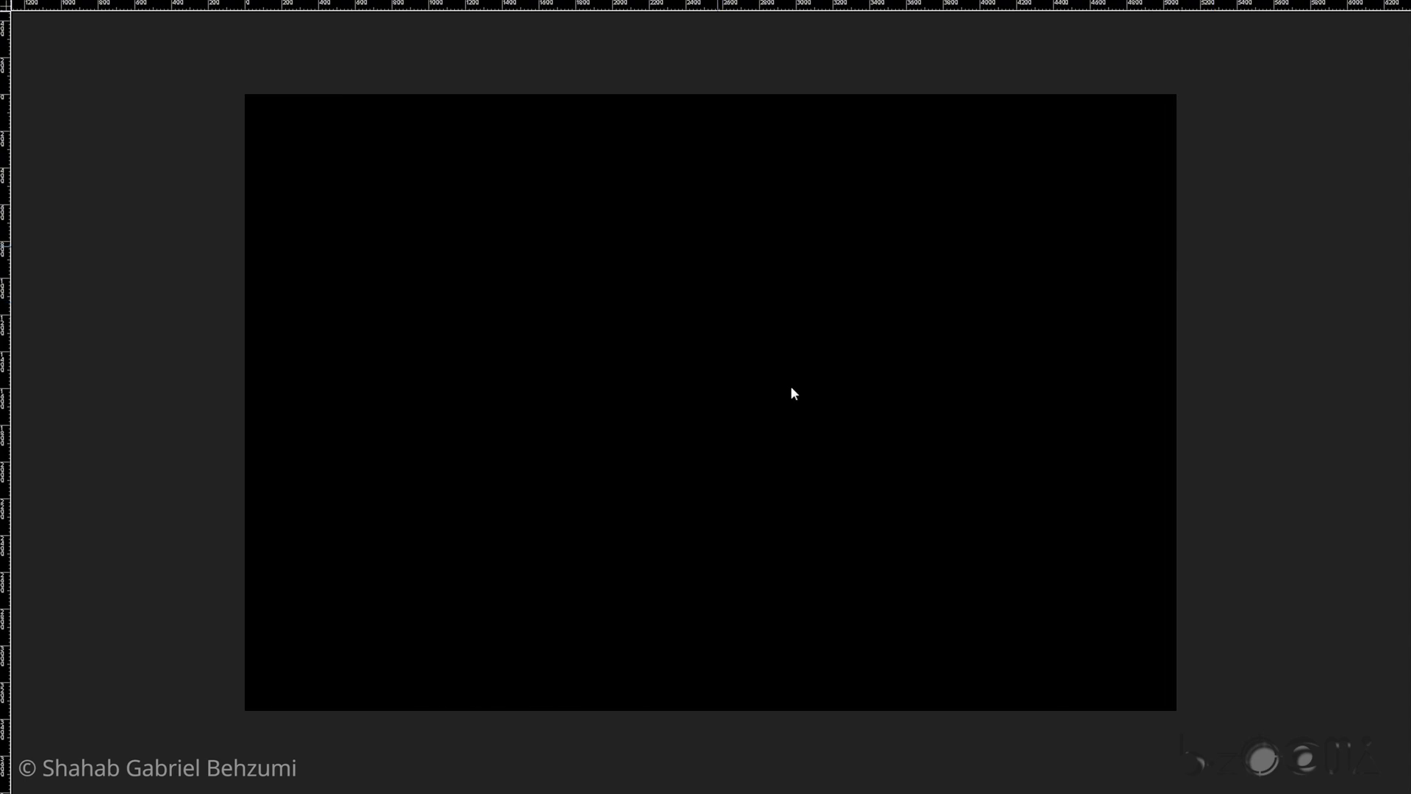
key(space)
- End the second layer part and the work area at frame 00087, and trim the composition to the work area
drag(1276, 567, 1280, 572)
drag(1391, 599, 1282, 602)
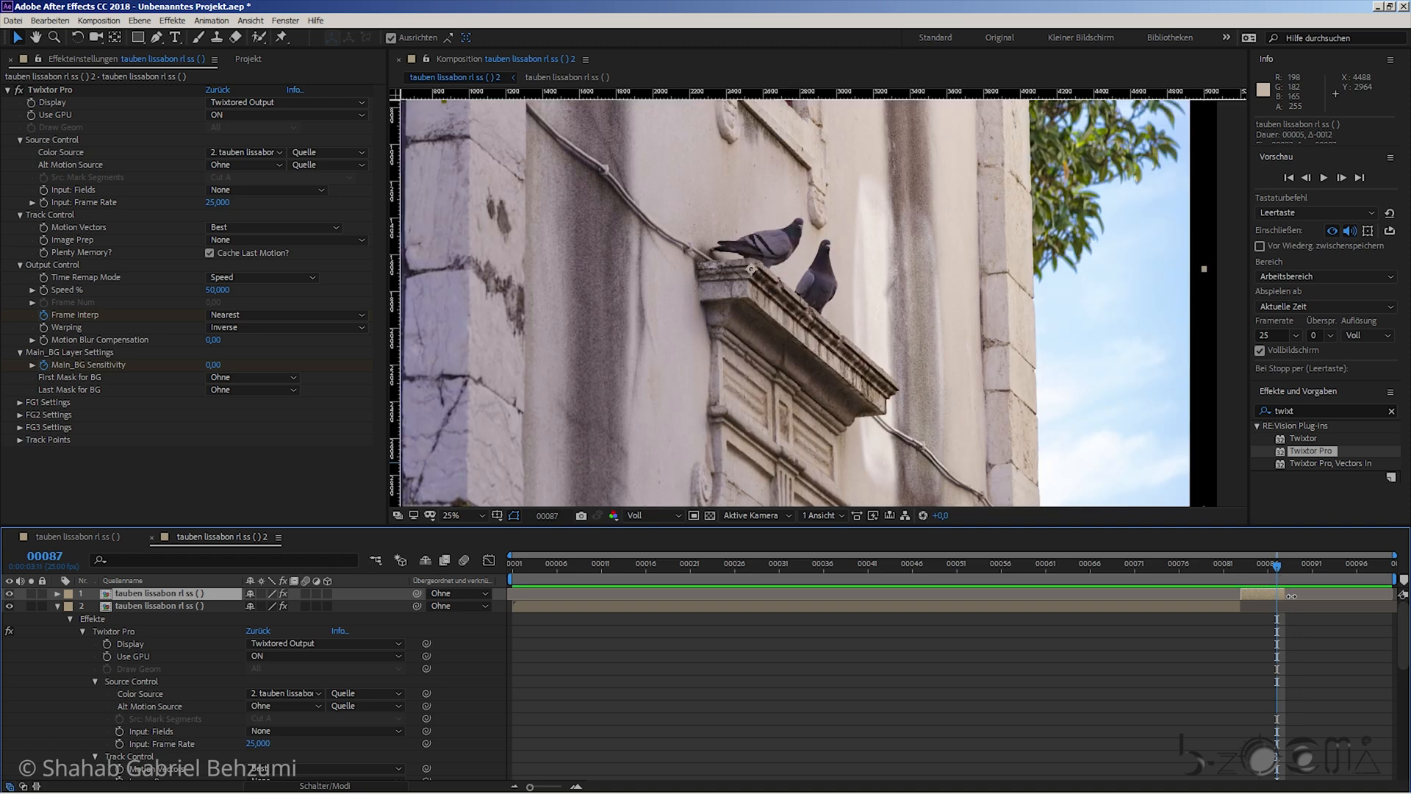
drag(1394, 580, 1291, 586)
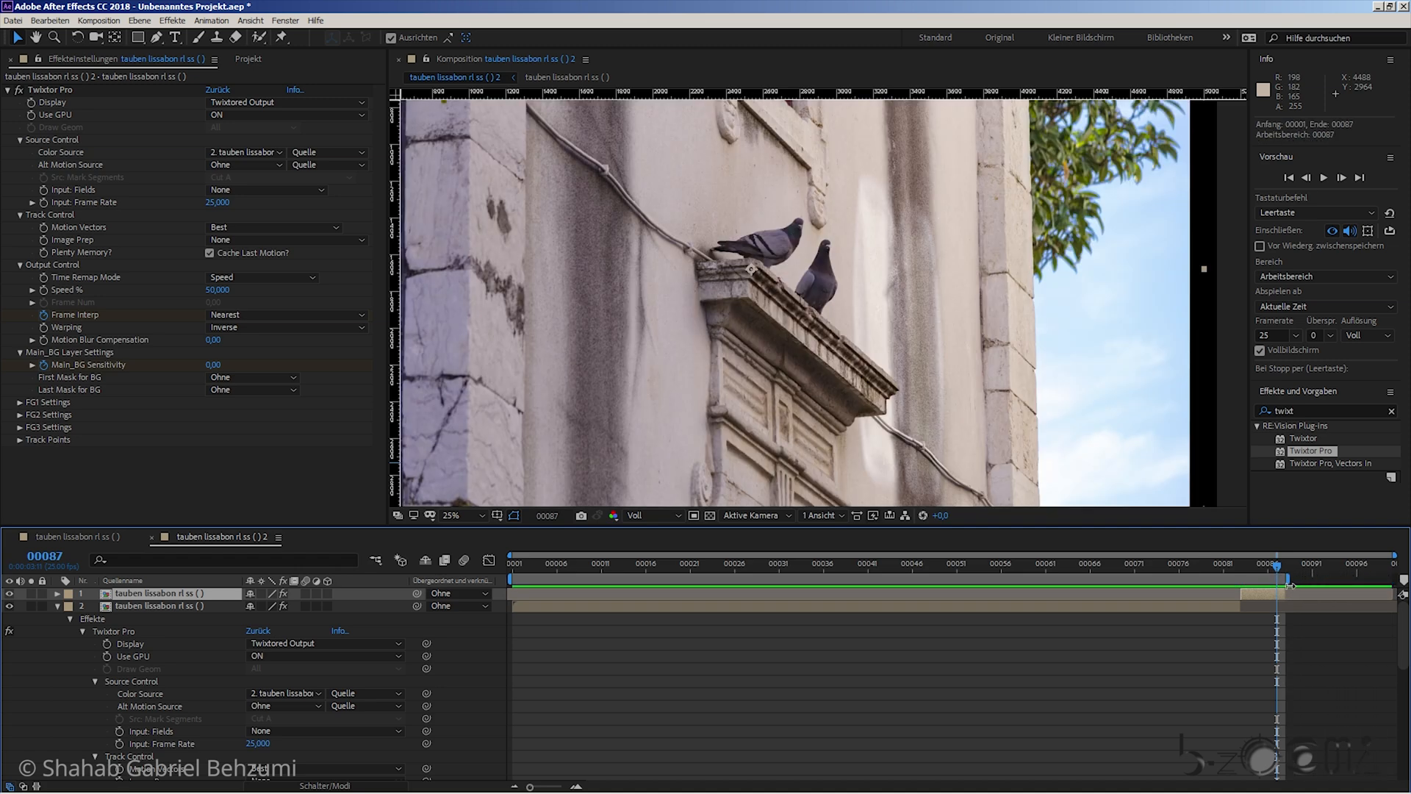
right_click(1283, 585)
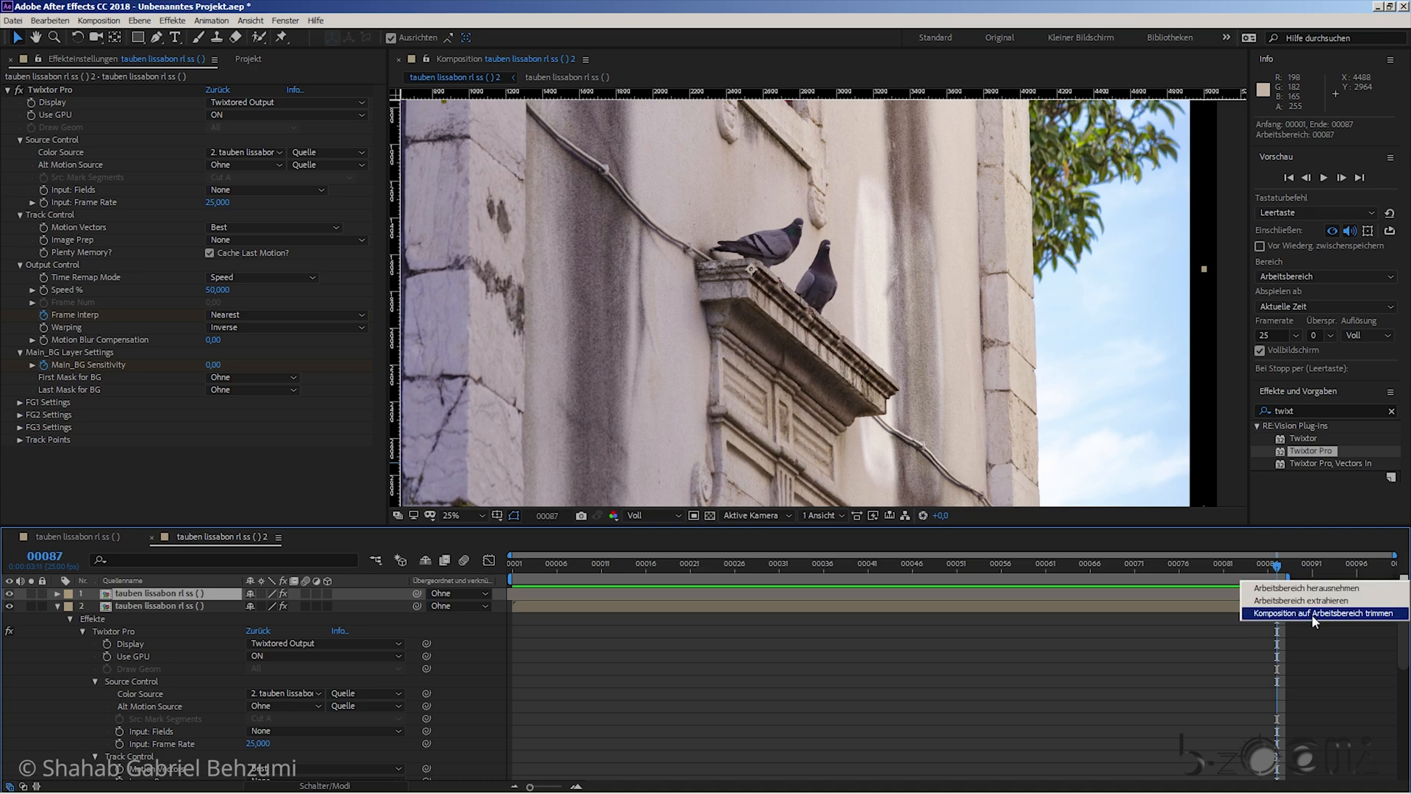
click(1314, 613)
- Scrub through the trimmed composition with the whole picture in view, and play it from frame 00001
drag(1191, 572, 897, 571)
drag(744, 571, 1169, 561)
scroll(1031, 431, down, 1)
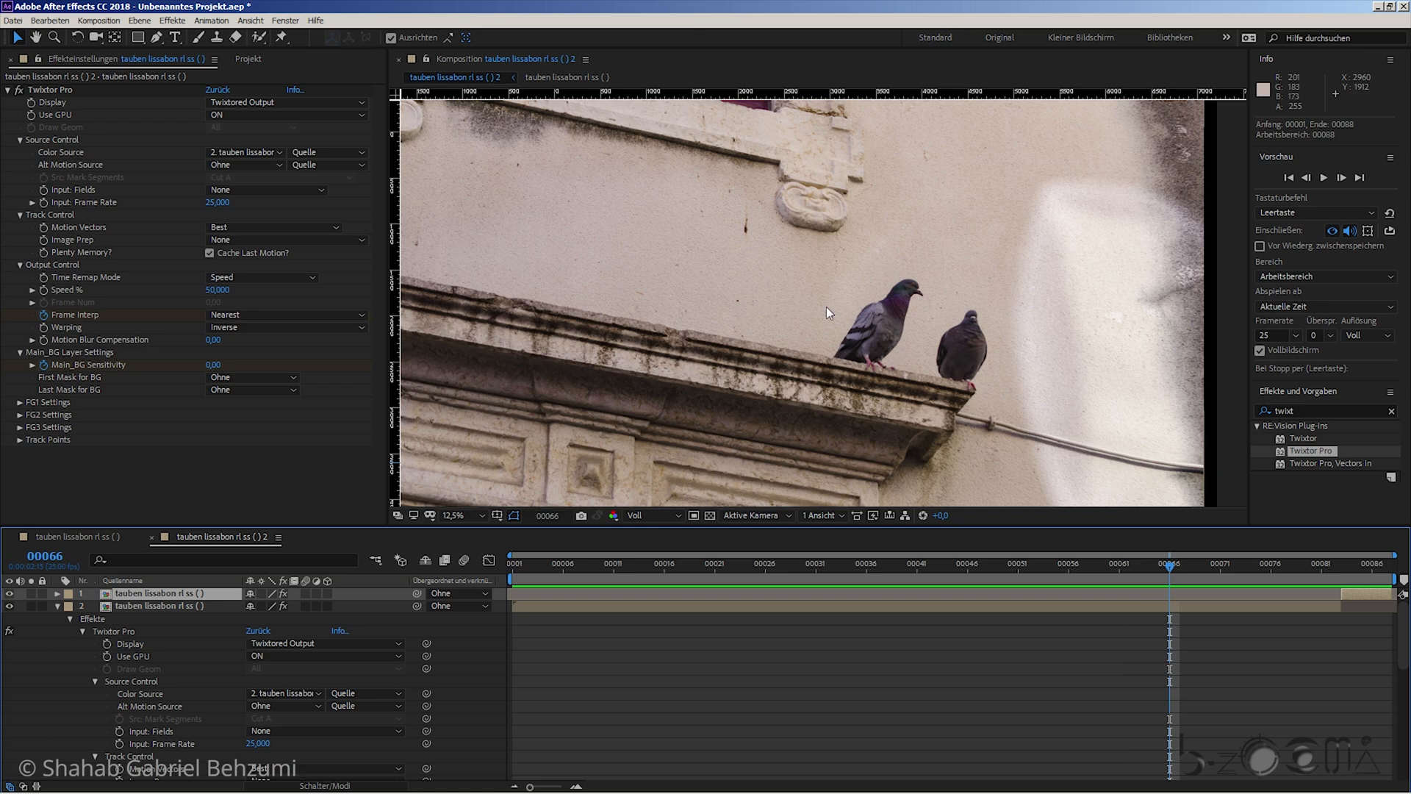
scroll(825, 308, down, 1)
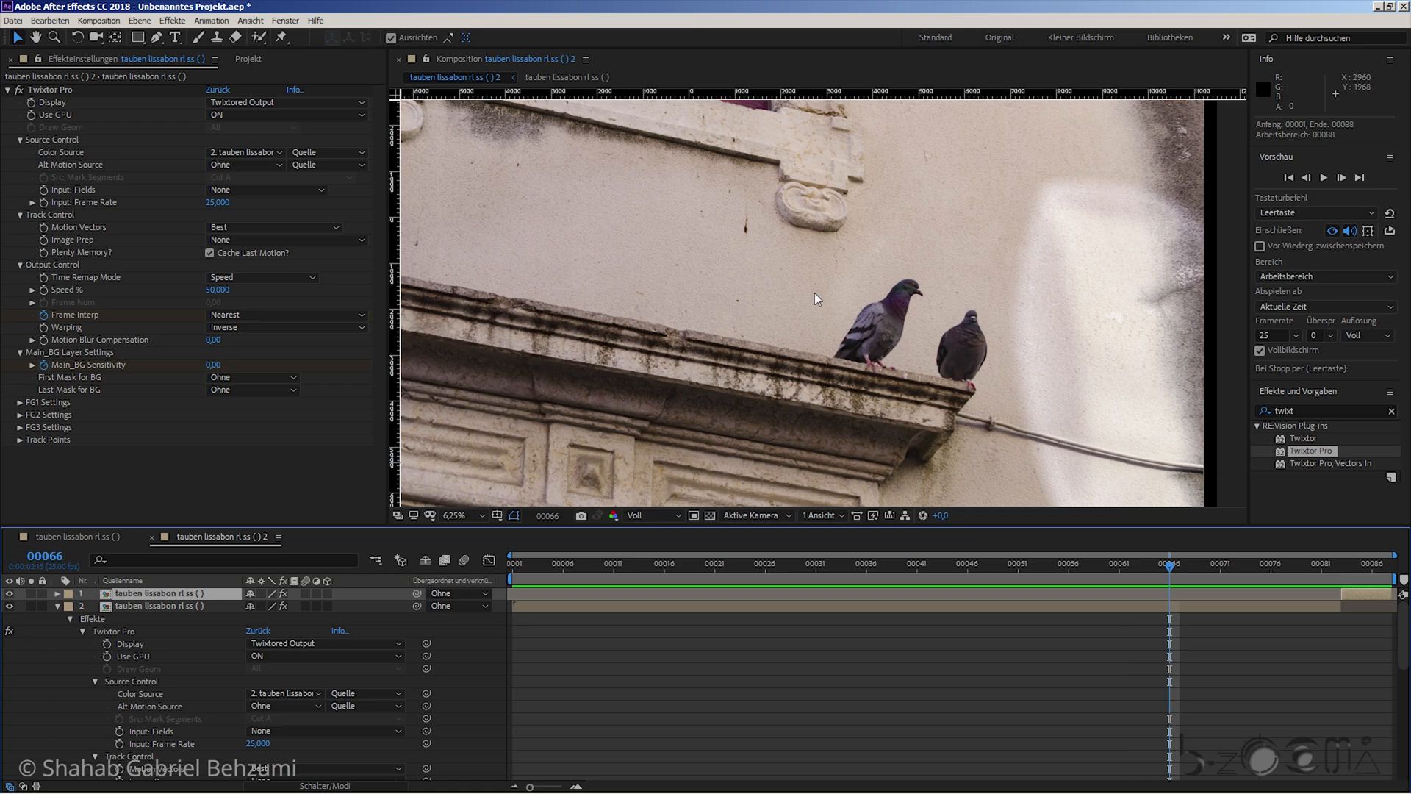
scroll(1069, 273, down, 2)
click(1067, 273)
scroll(1068, 273, up, 3)
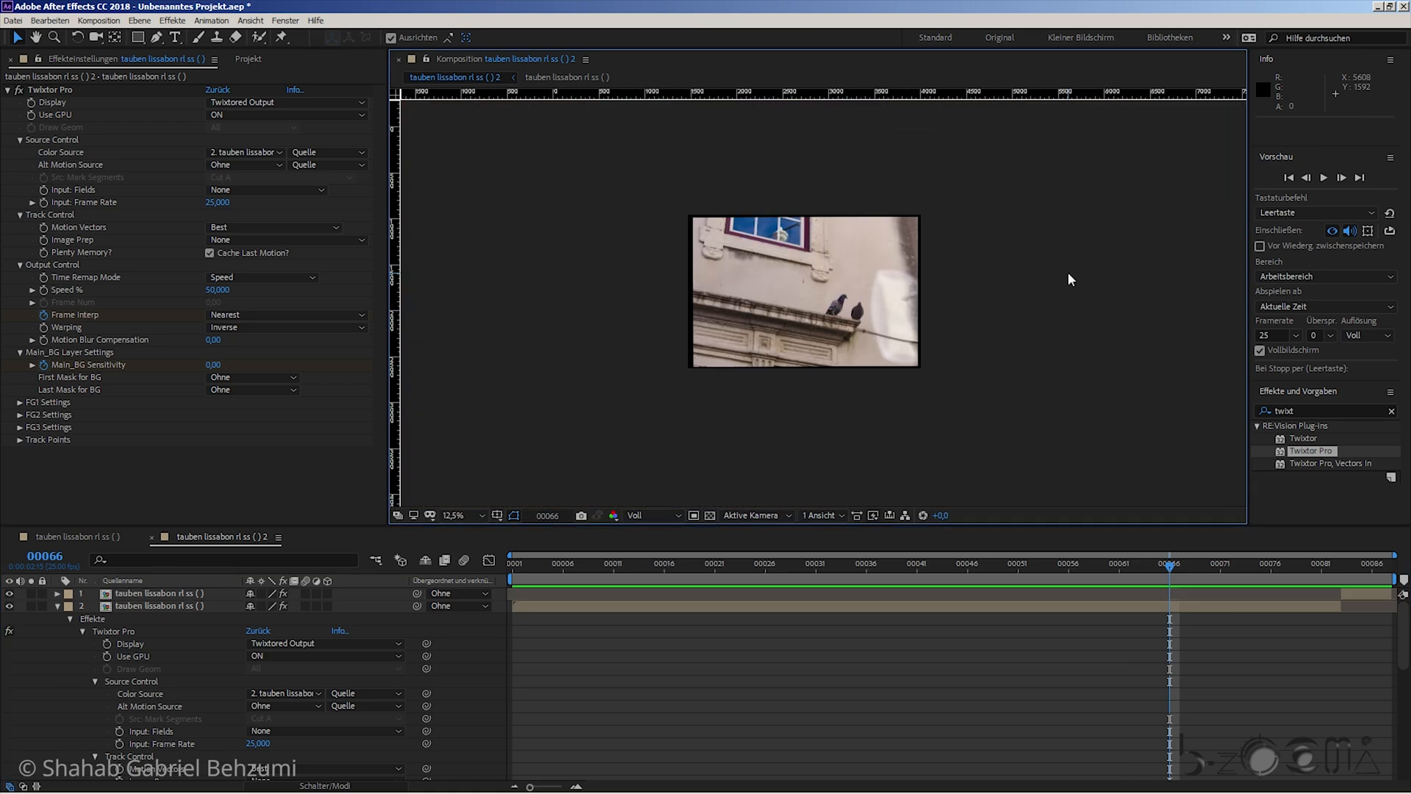
key(space)
drag(847, 242, 910, 311)
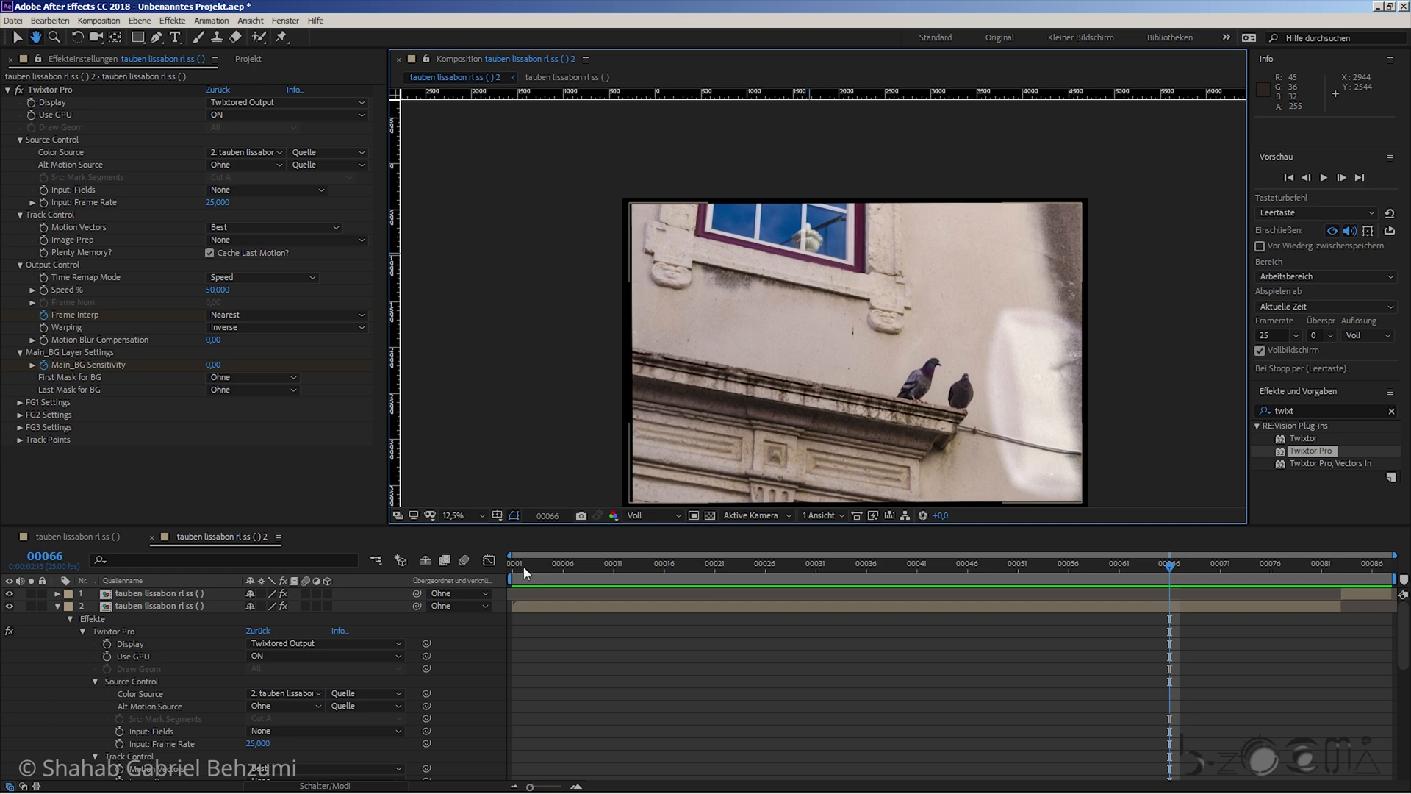
click(523, 567)
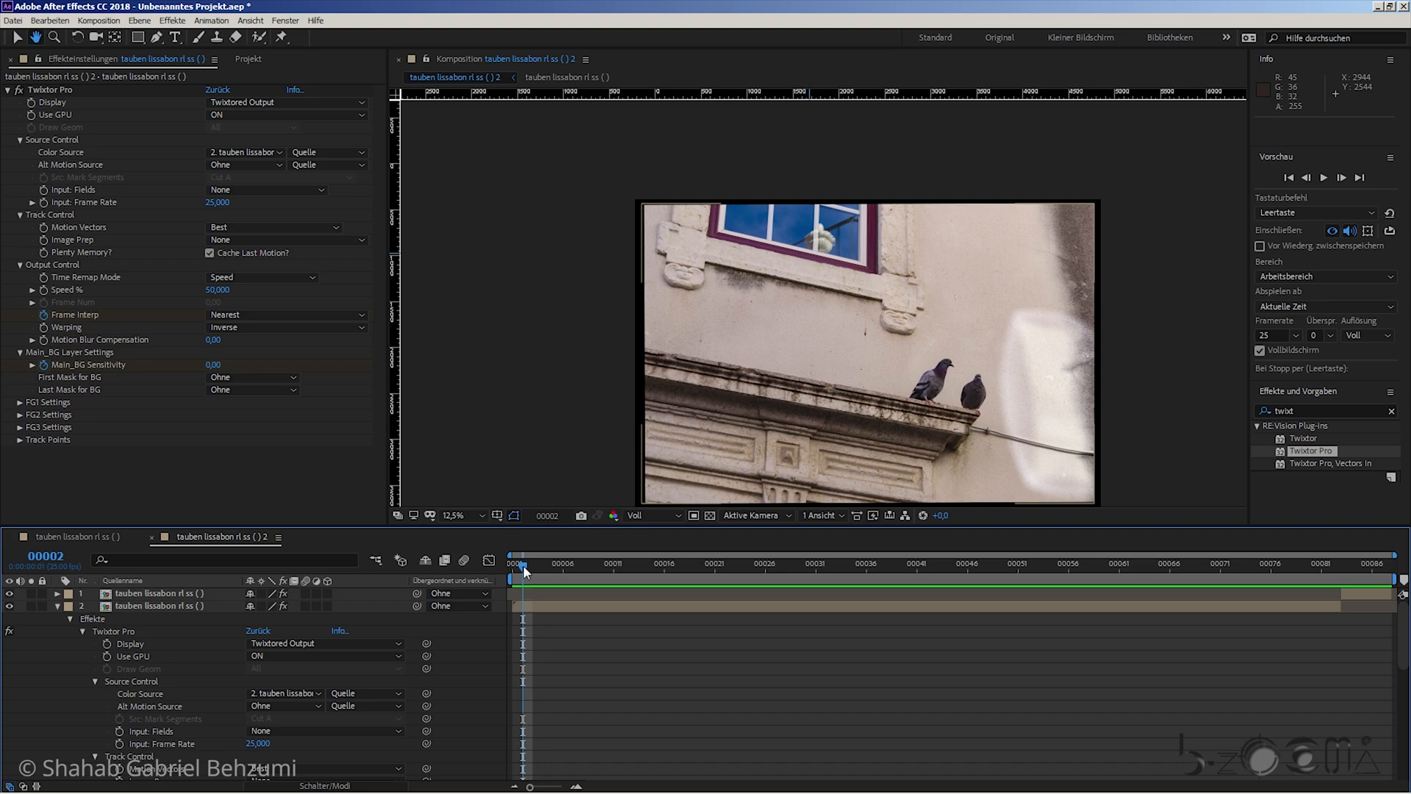
drag(524, 566, 478, 620)
click(827, 315)
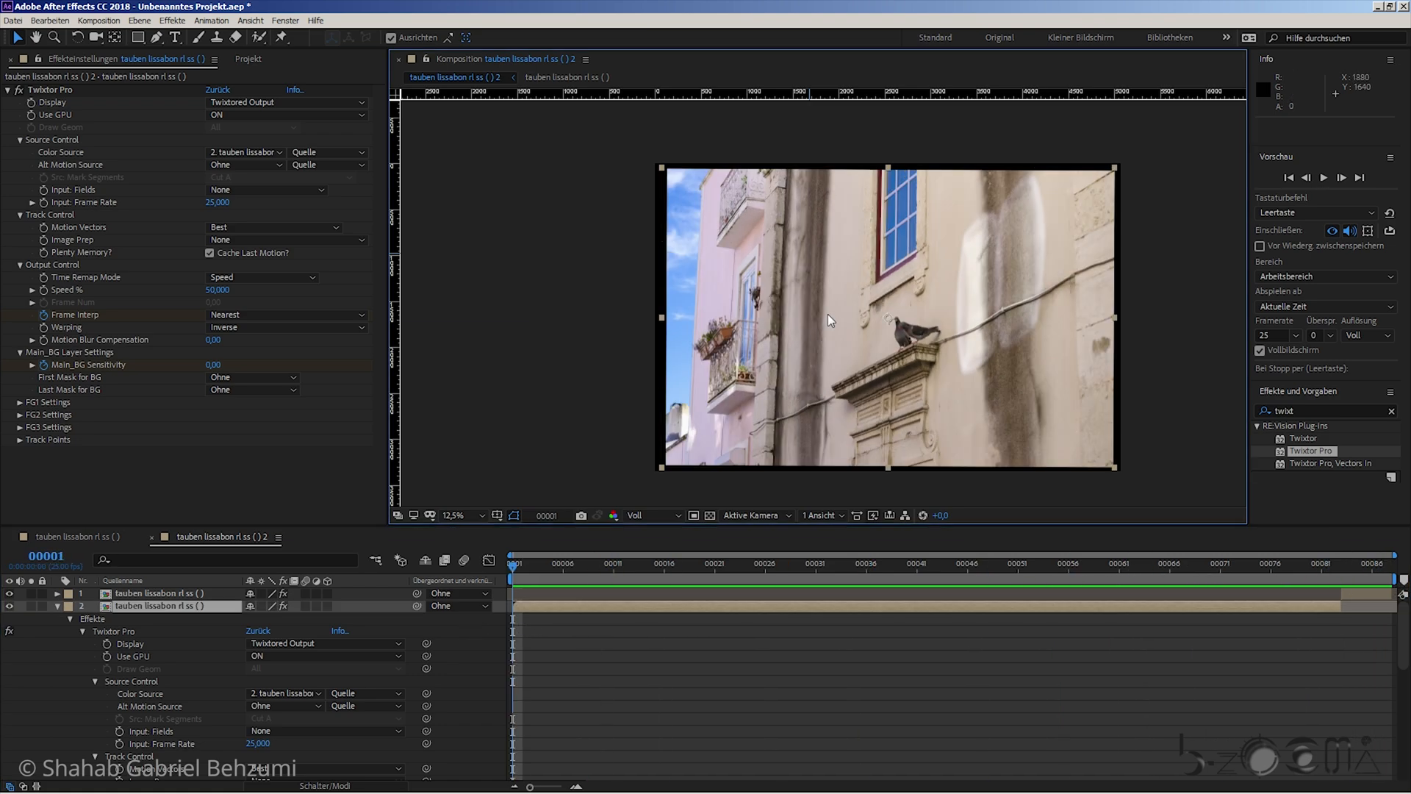
click(1321, 178)
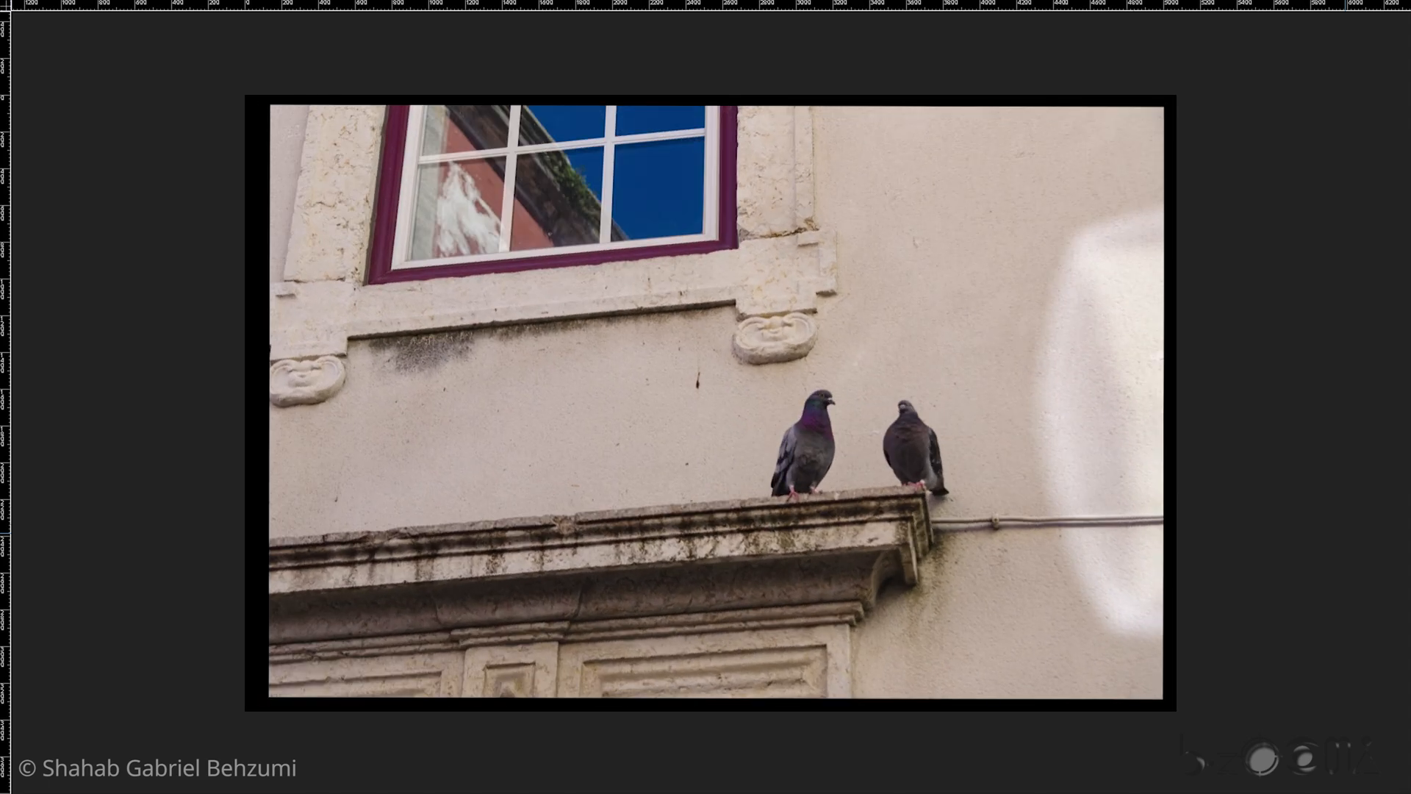
key(space)
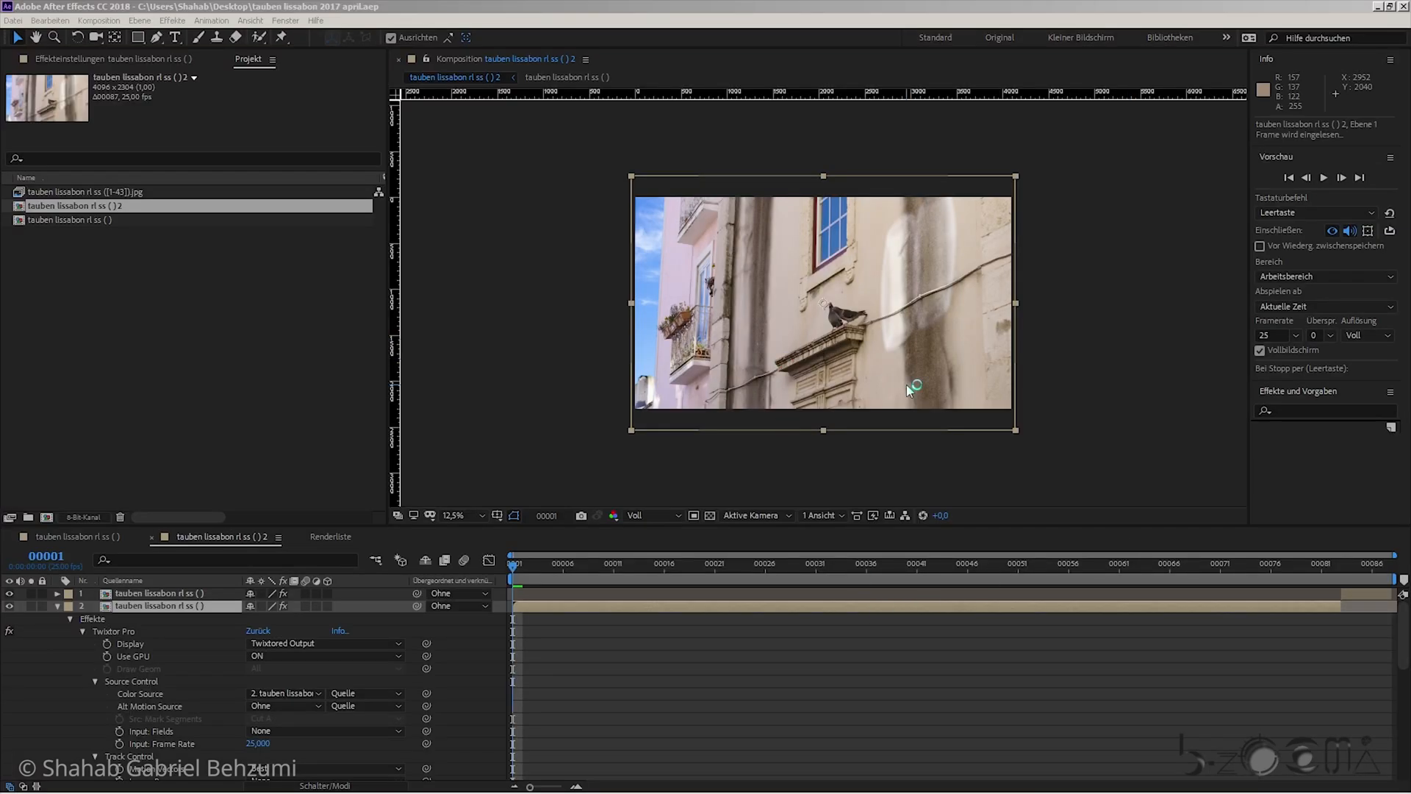
- Delete the separate layer part starting at frame 00083 and extend the remaining Twixtor layer to the composition's end
drag(514, 567, 1342, 607)
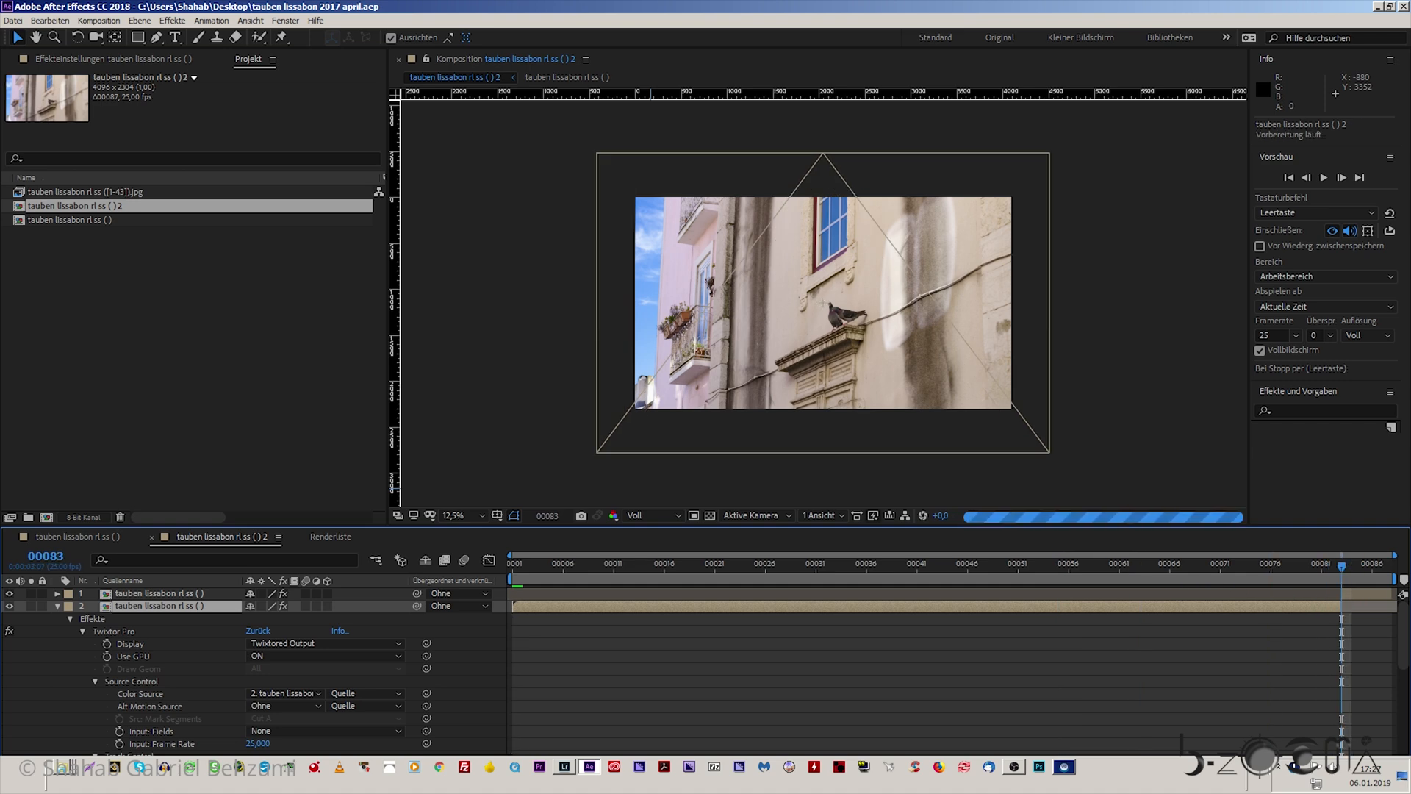
click(1334, 593)
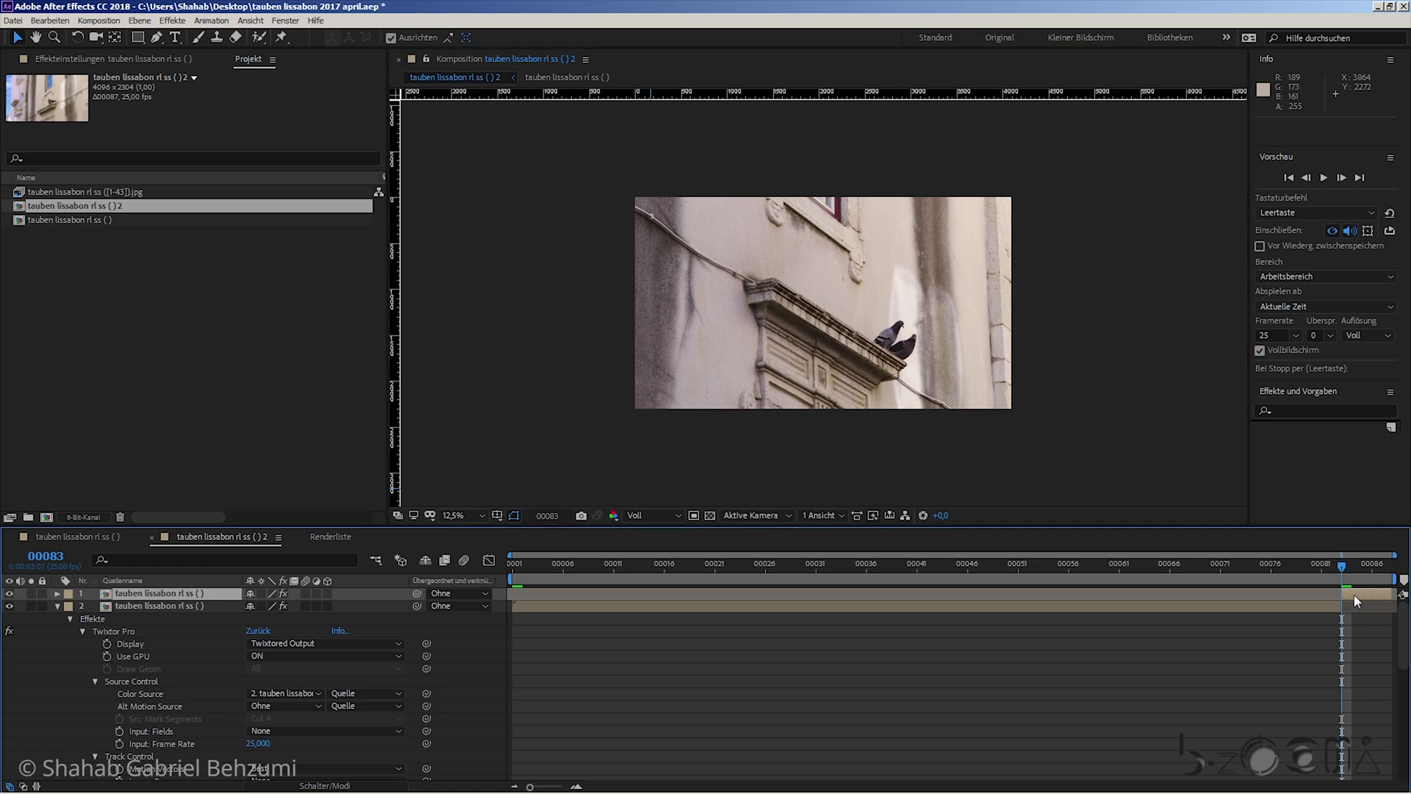
key(Delete)
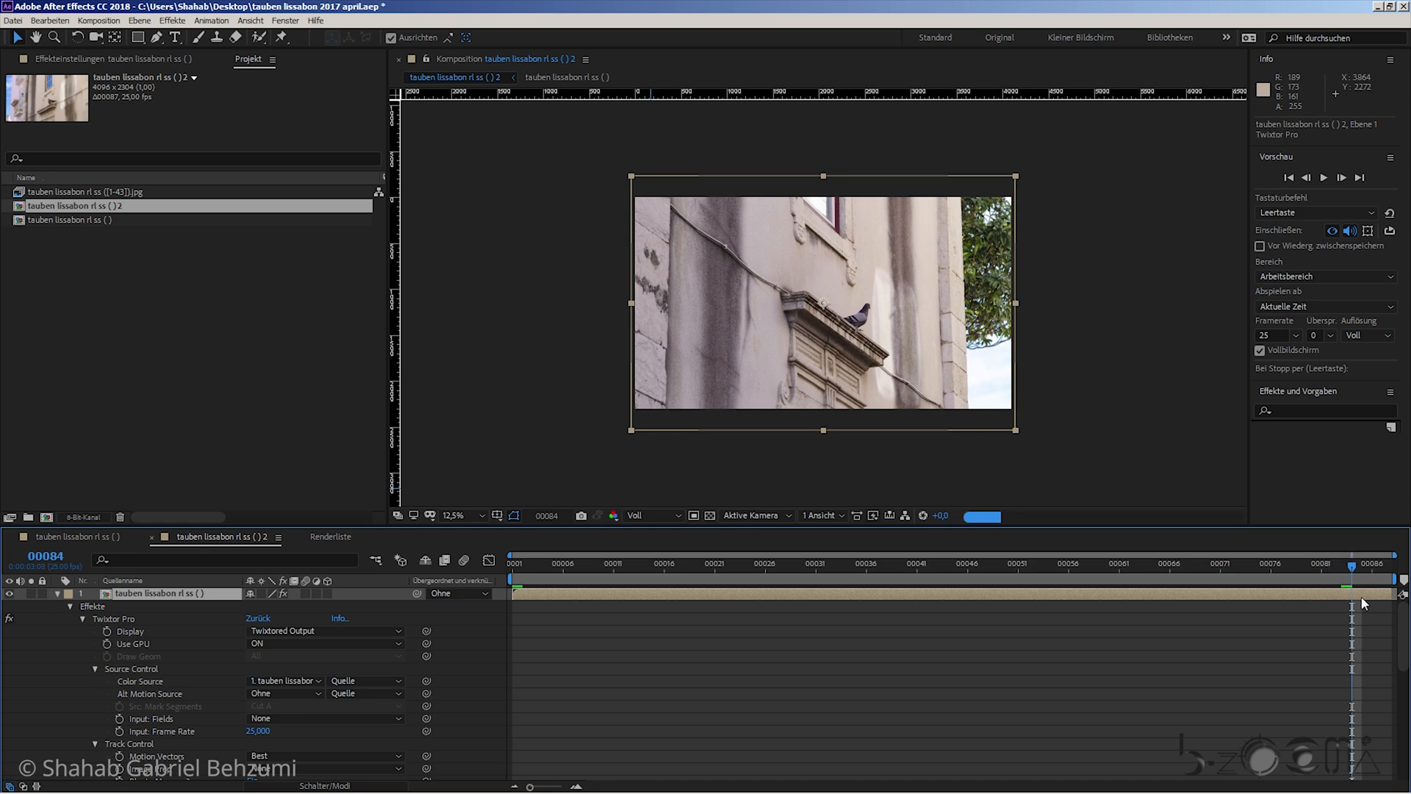
- Step back and forth through frames 00082 to 00086 to examine the pigeons' motion in the single full-length layer
key(Page_Up)
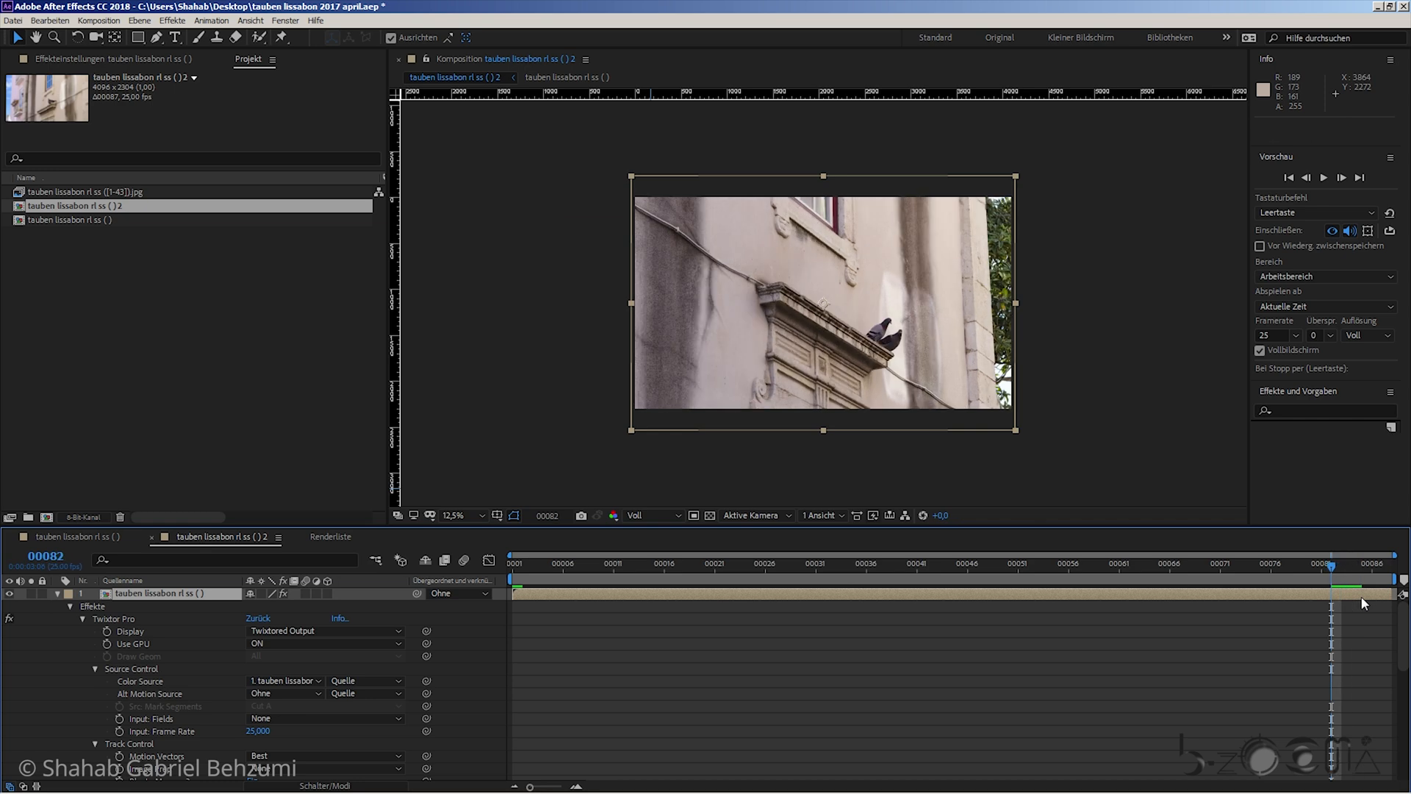
key(Page_Down)
key(Page_Down)
key(Page_Down)
key(Page_Down)
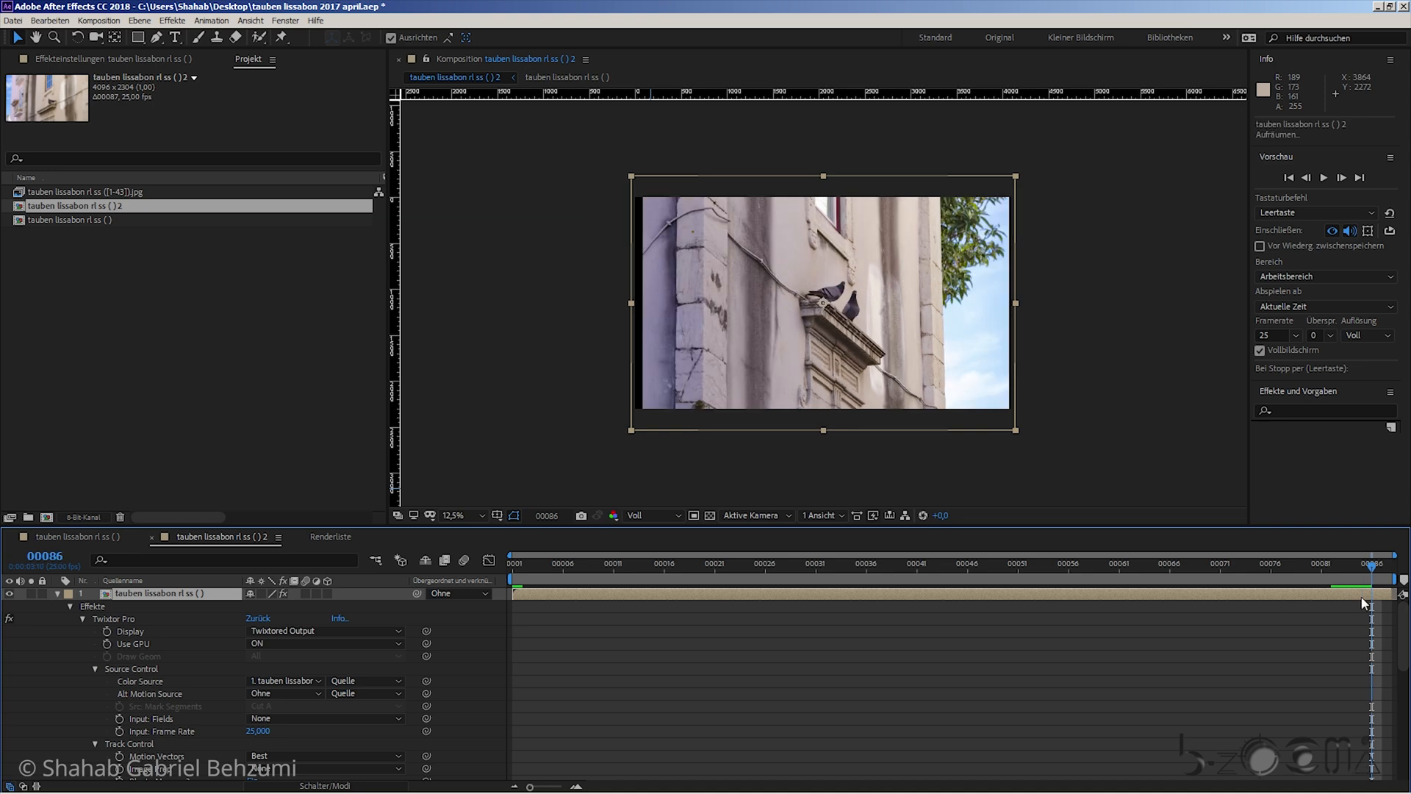
key(Page_Up)
key(Page_Up)
key(Page_Up)
key(Page_Up)
key(Page_Up)
key(Page_Down)
key(Page_Down)
key(Page_Down)
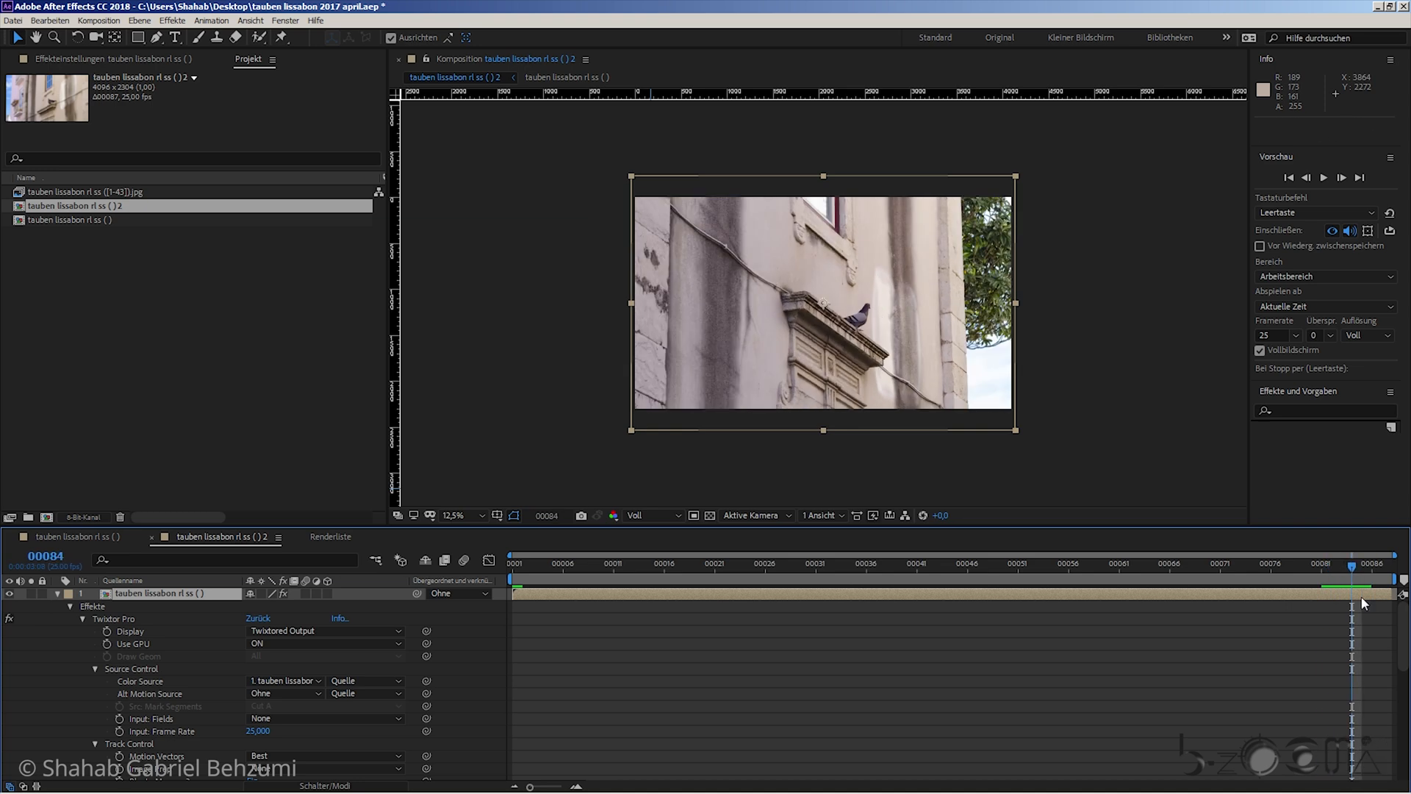
key(Page_Up)
key(Page_Down)
- Check the layer's Twixtor settings and recheck the transition between frames 00083 and 00084
click(57, 594)
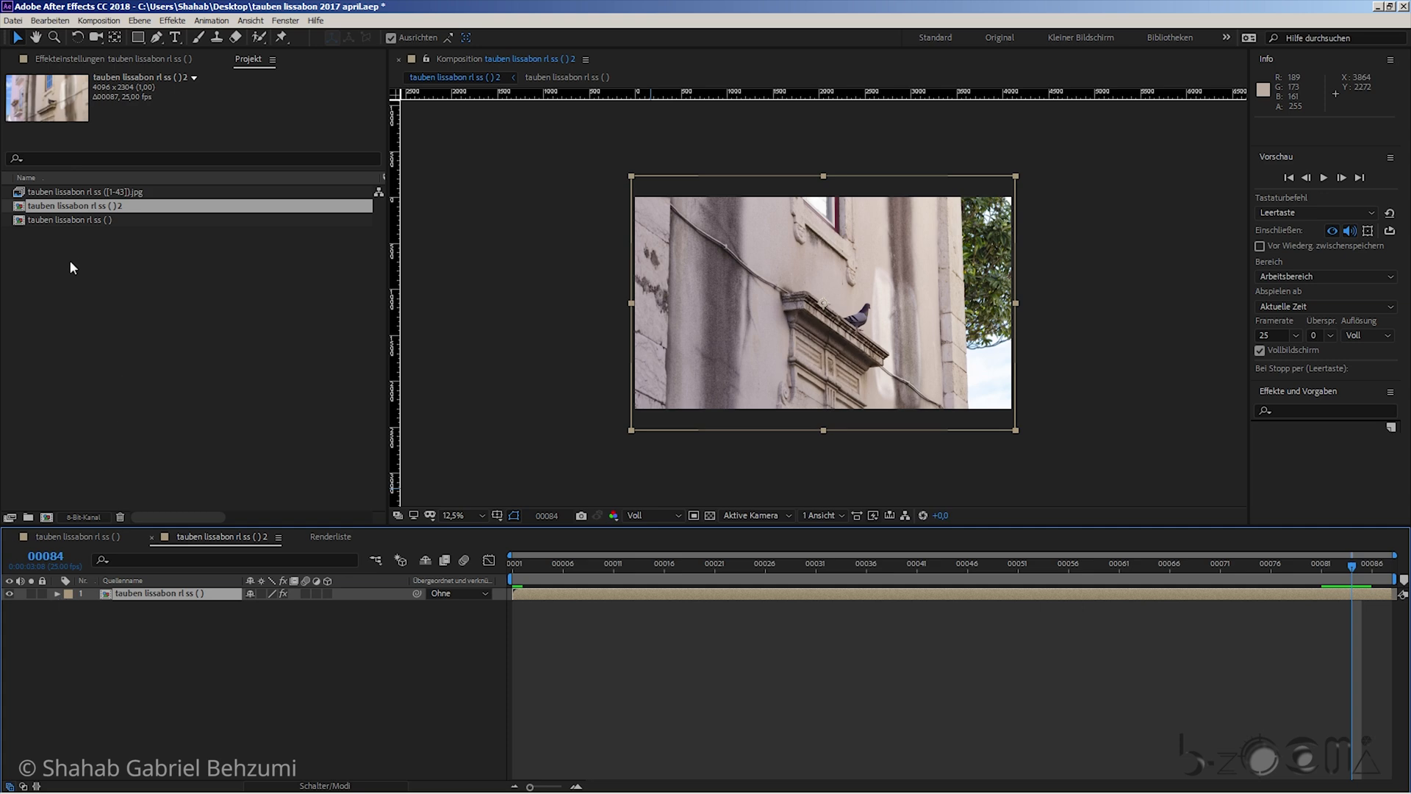
click(57, 594)
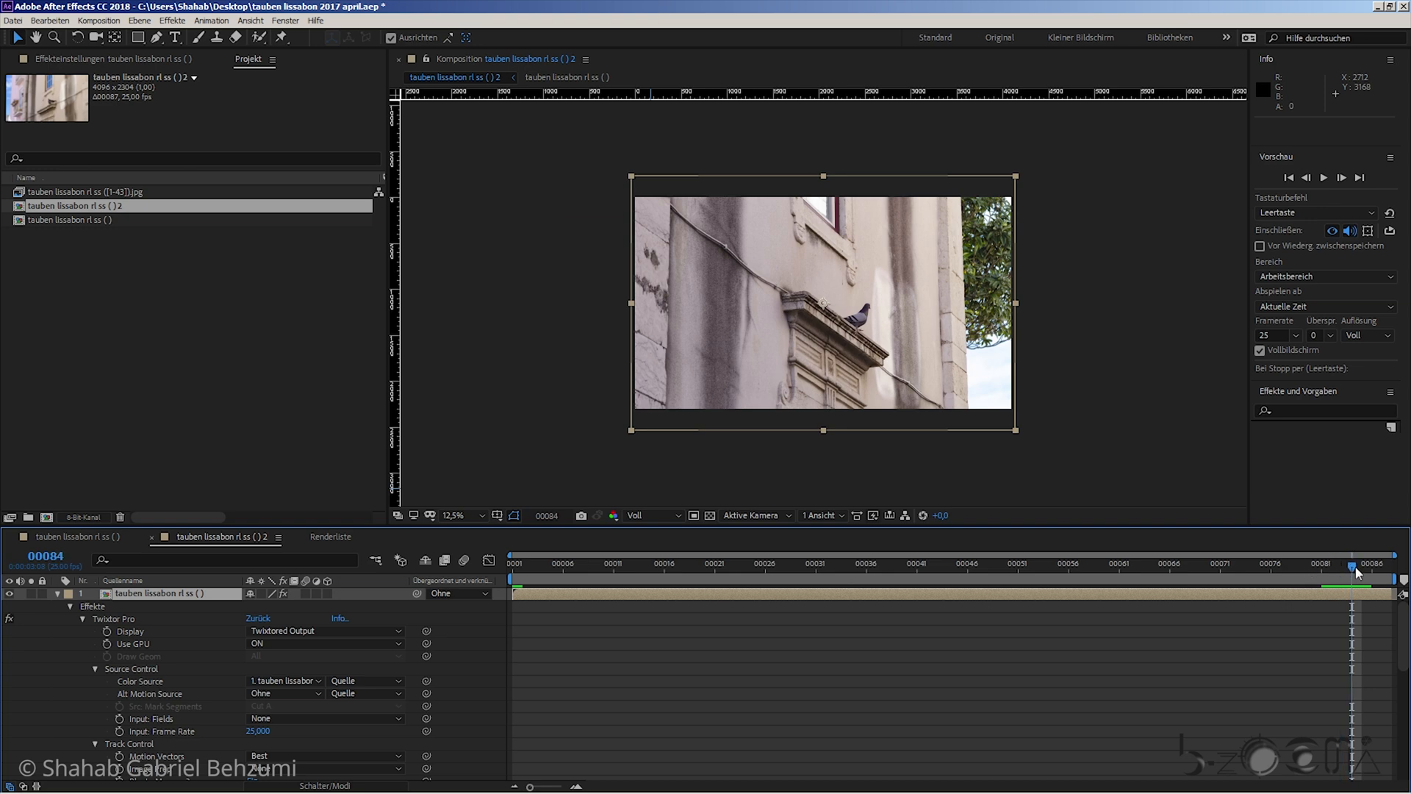
mouse_move(1356, 573)
mouse_down()
mouse_move(1299, 583)
mouse_move(1331, 586)
mouse_up()
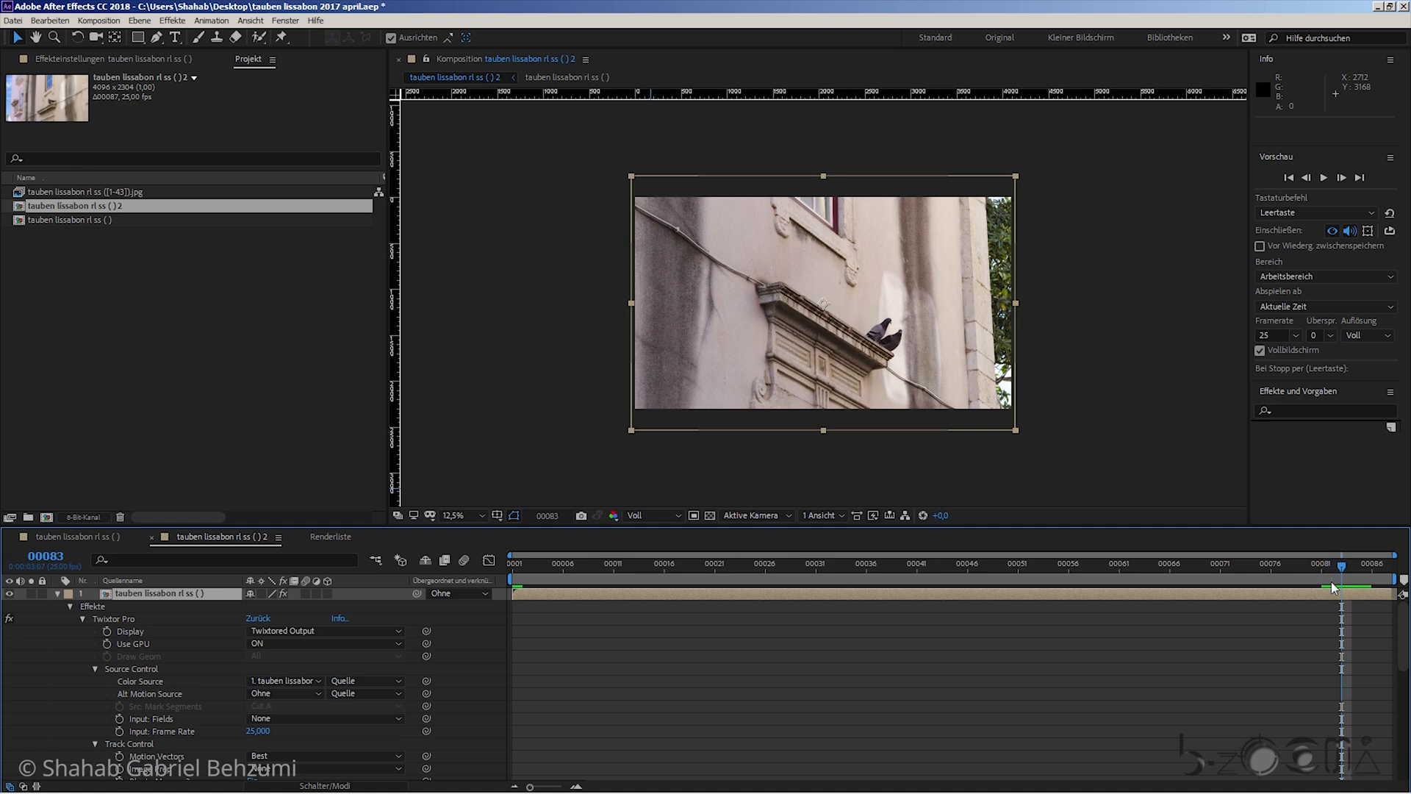
key(Page_Down)
key(Page_Down)
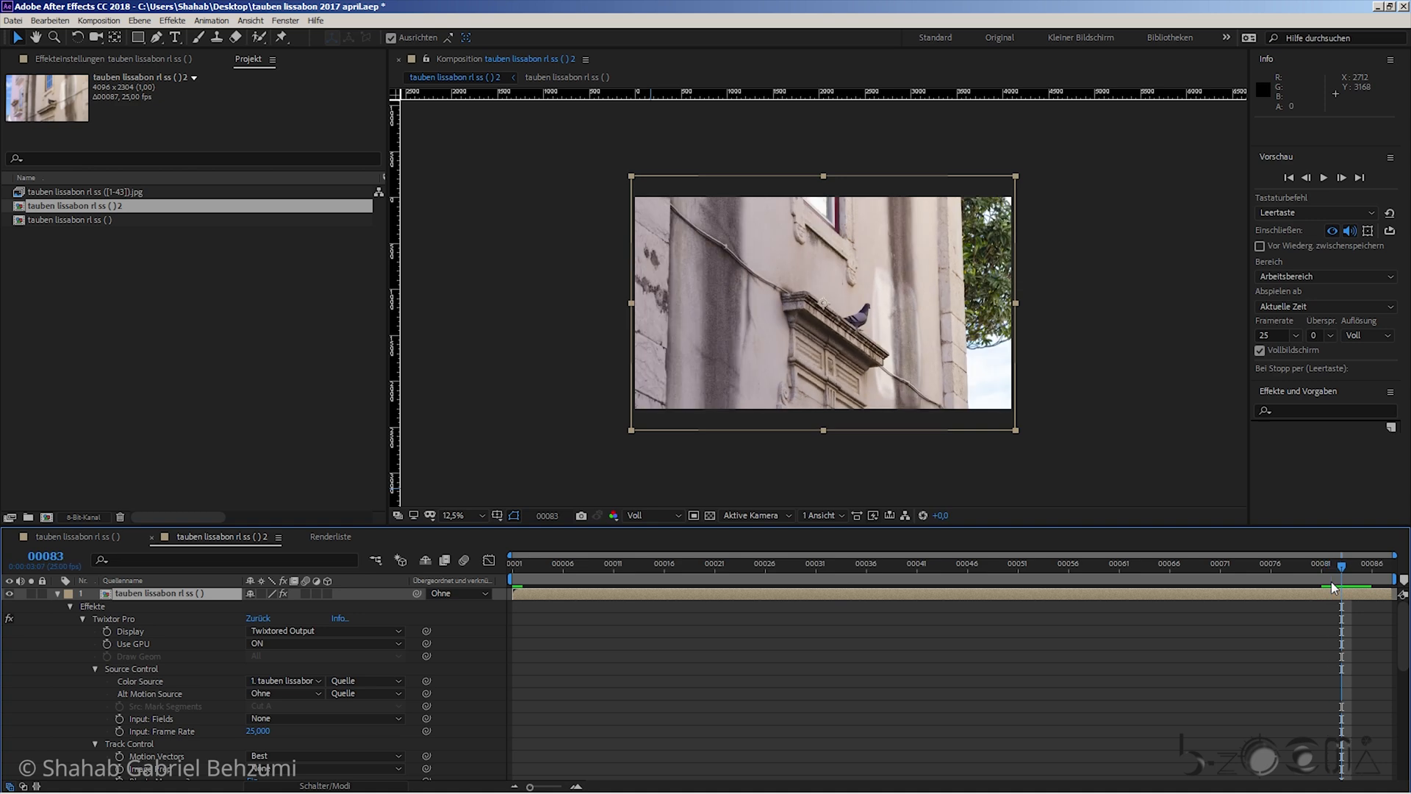
key(Page_Down)
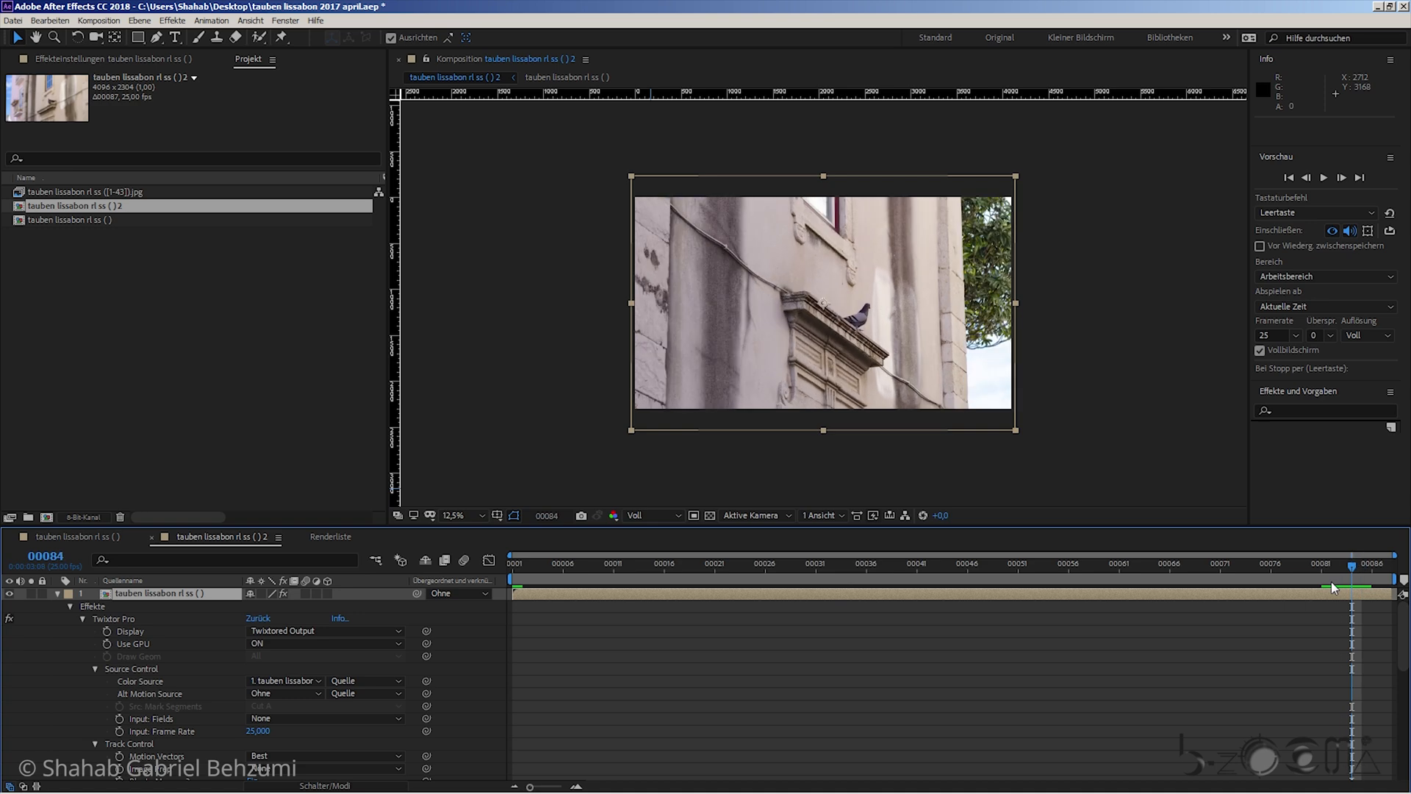
key(Page_Down)
key(Page_Up)
key(Page_Up)
key(Page_Up)
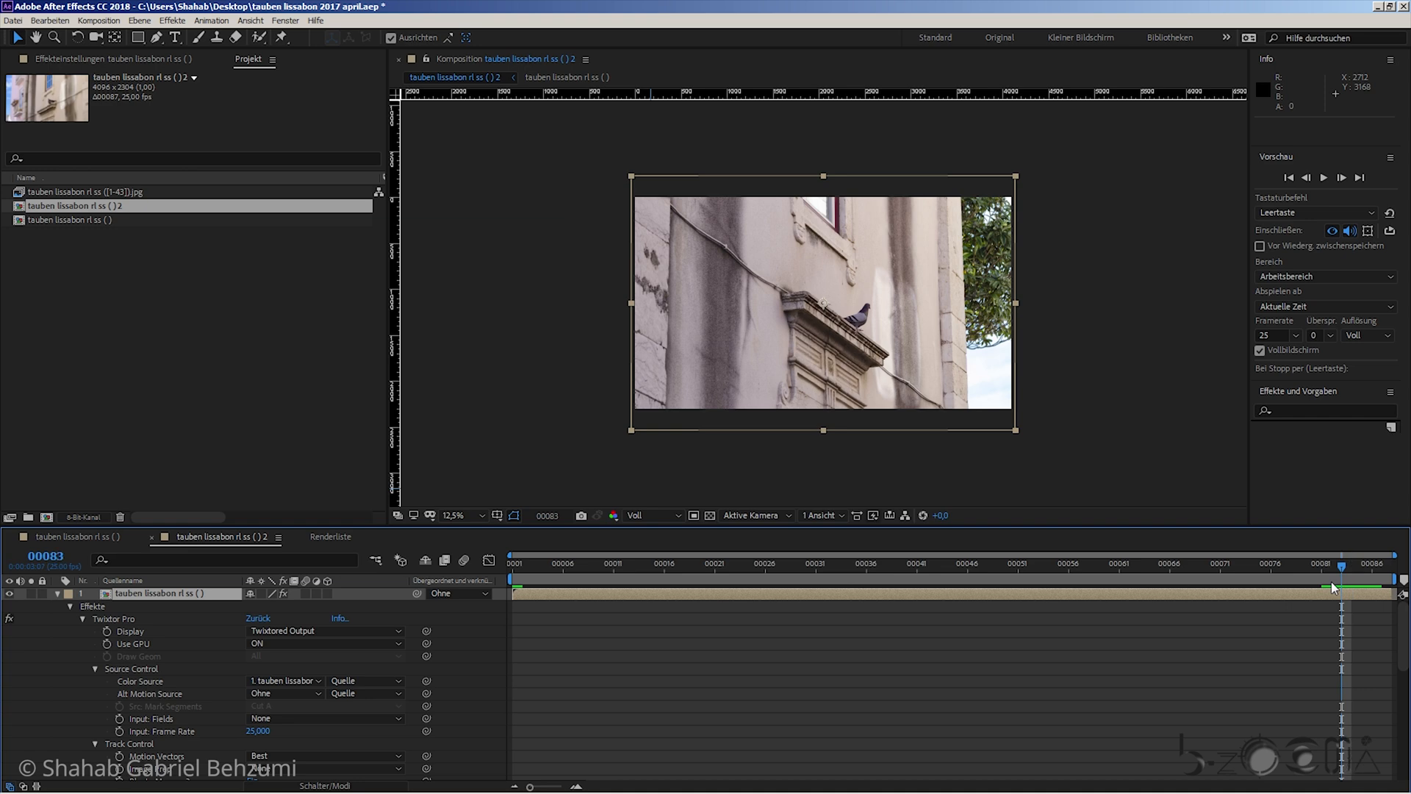
- Split the full-length Twixtor layer at frame 00084 and compare that frame with the one before
key(Page_Down)
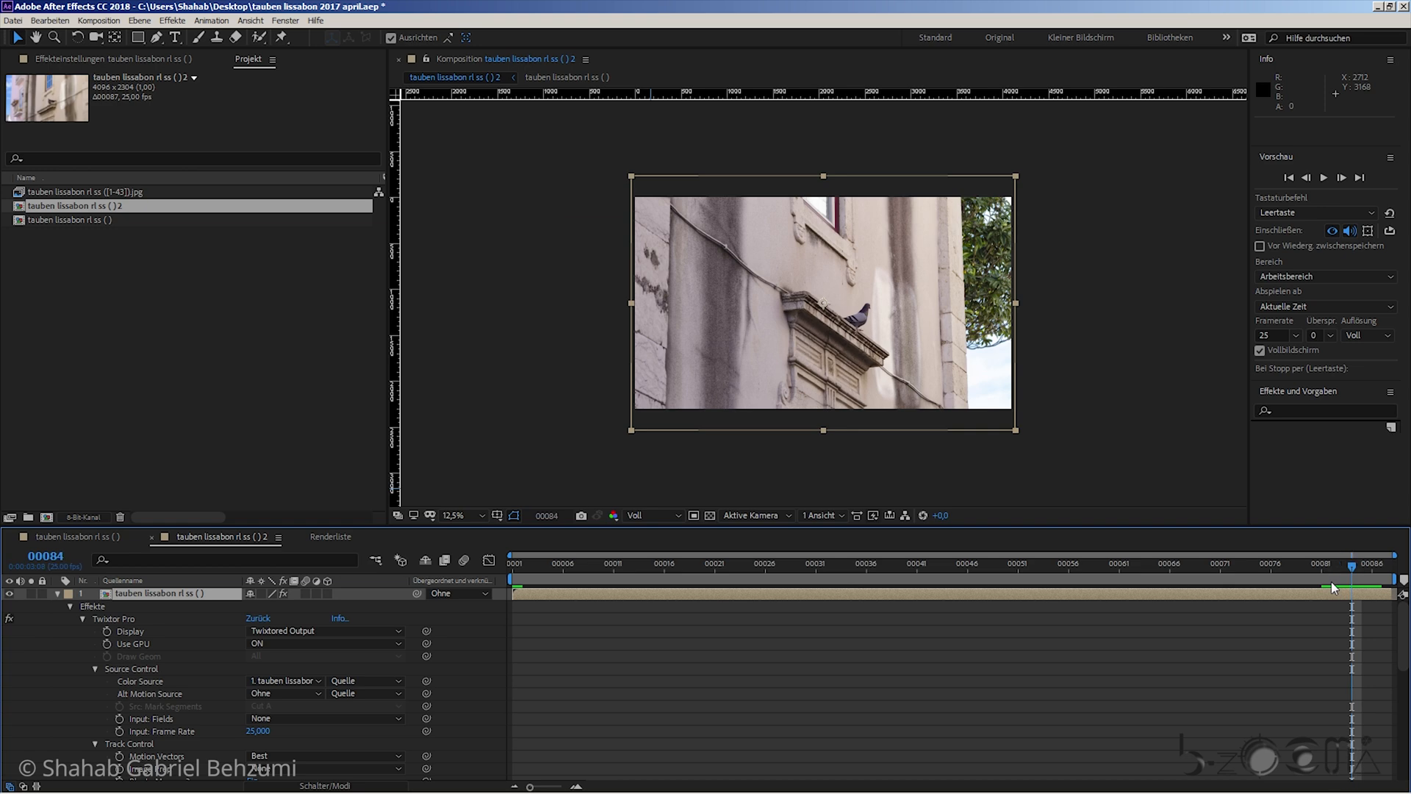
key(ctrl+shift+d)
key(Page_Up)
key(Page_Down)
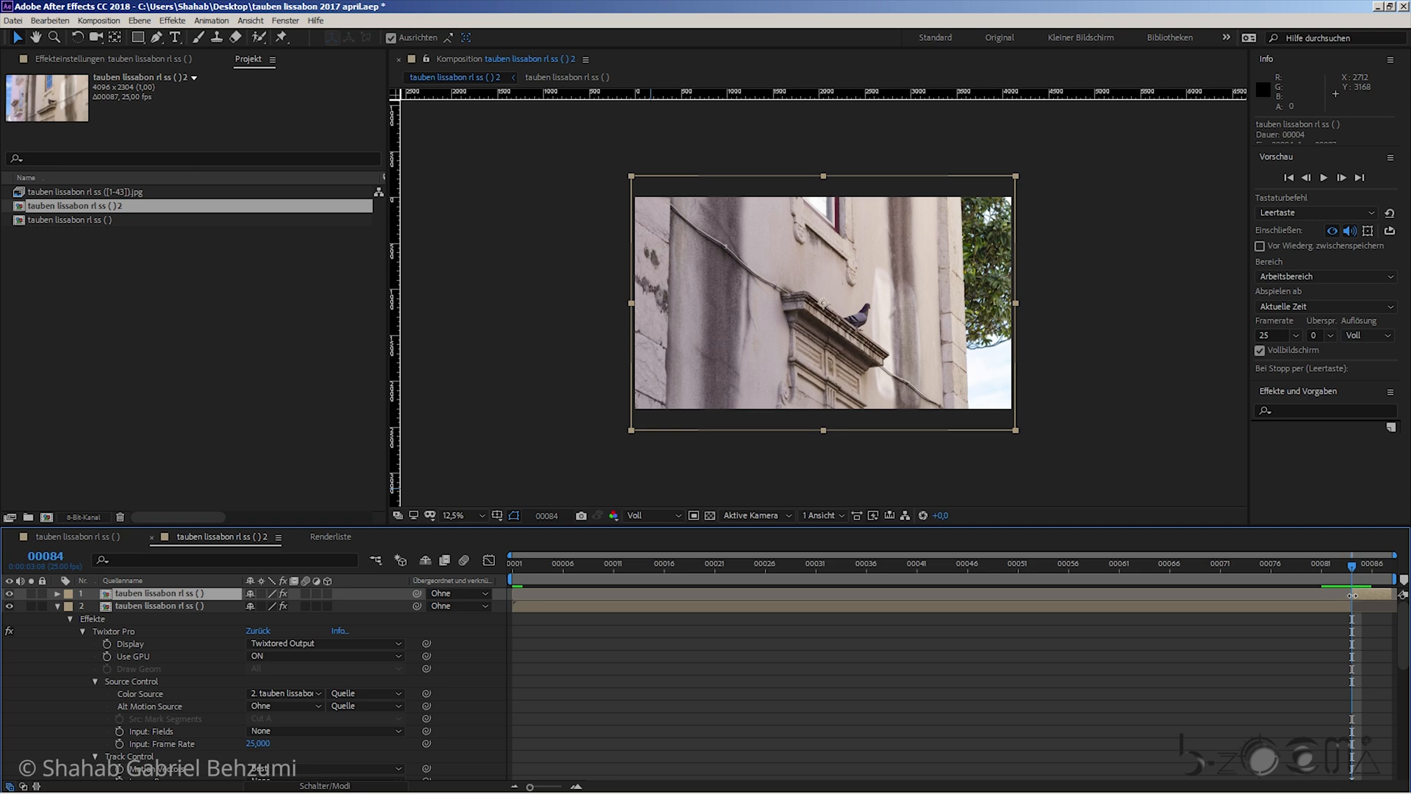
- Try trimming the first frame off the split-off end part and sliding it back to frame 00084
drag(1357, 596, 1359, 597)
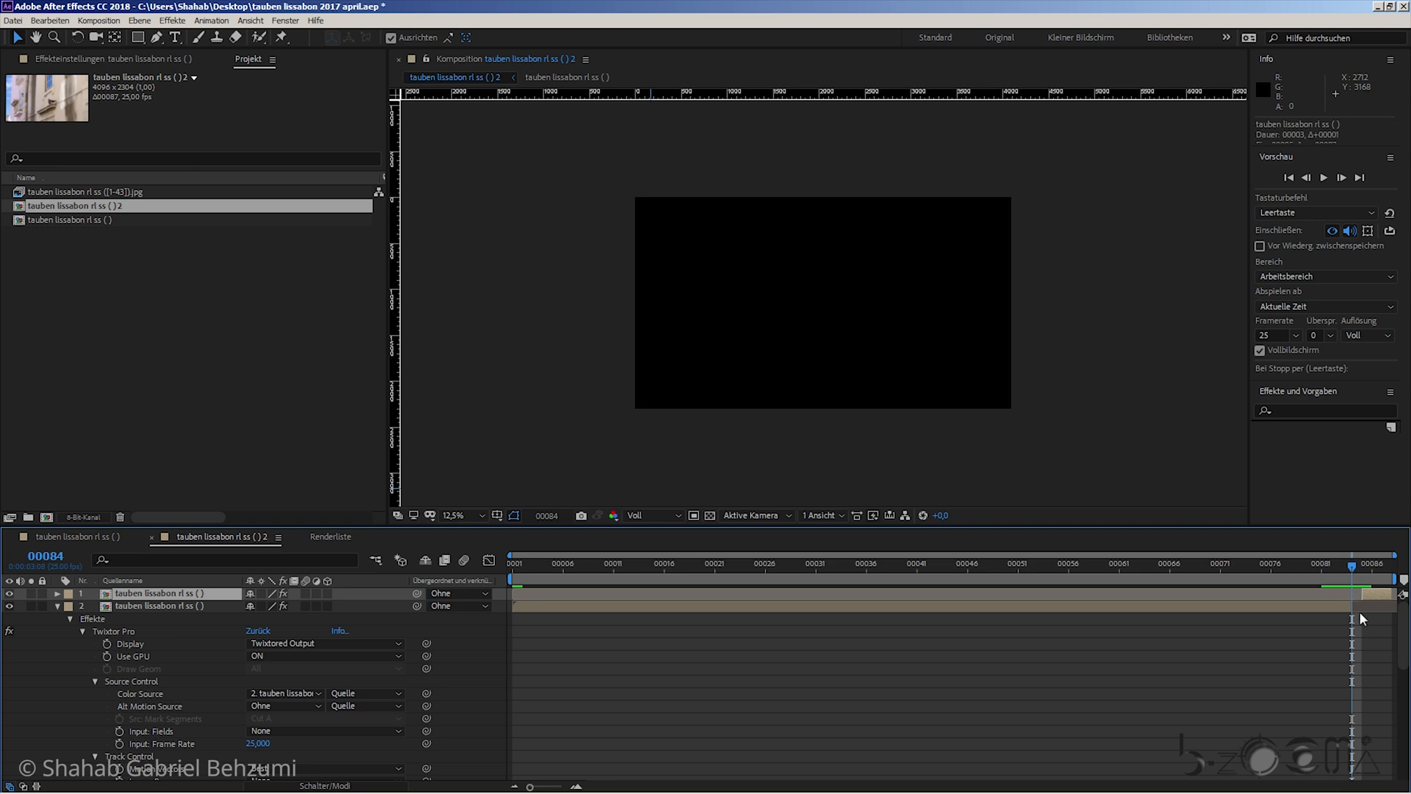
drag(1371, 592, 1362, 592)
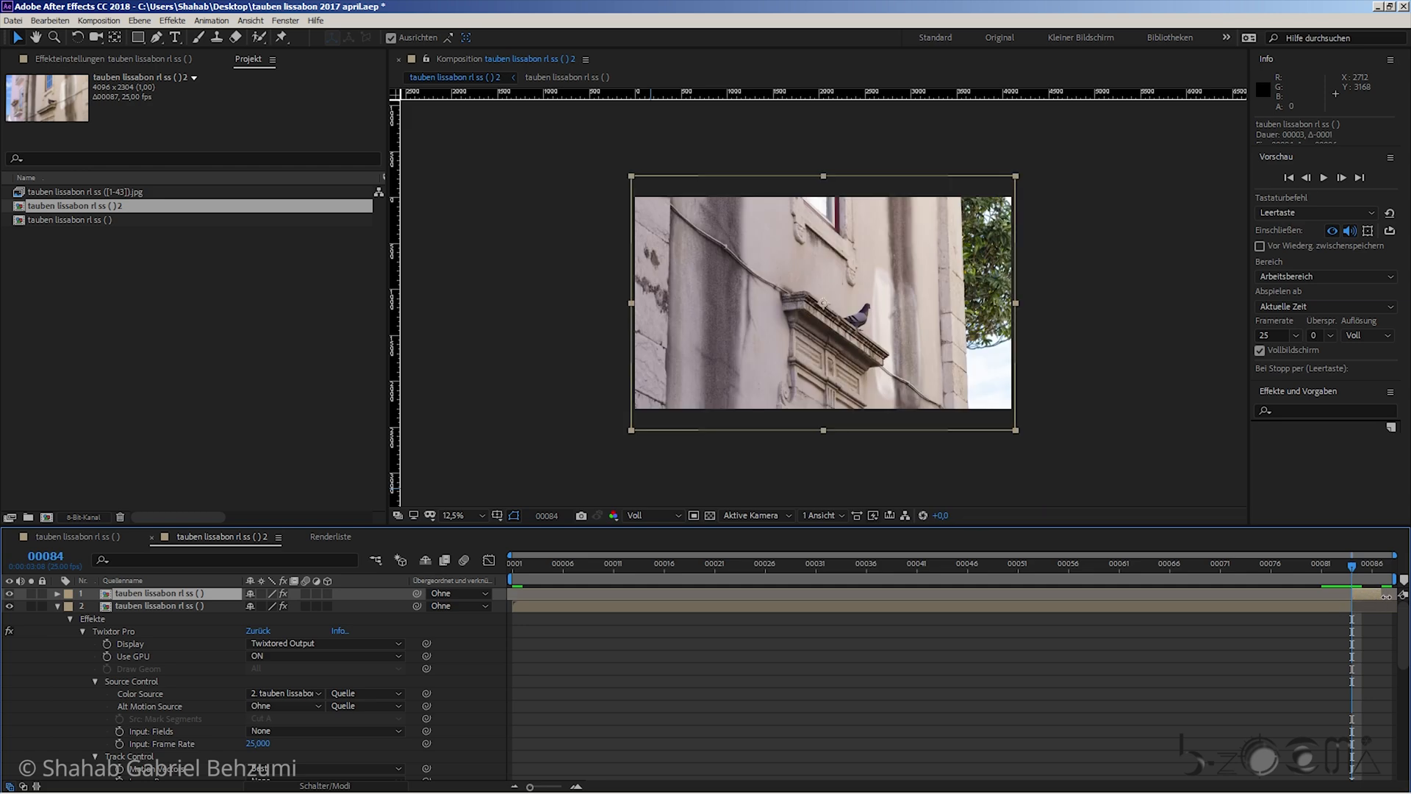
key(Page_Up)
key(Page_Down)
key(Page_Up)
key(Page_Down)
key(ctrl+z)
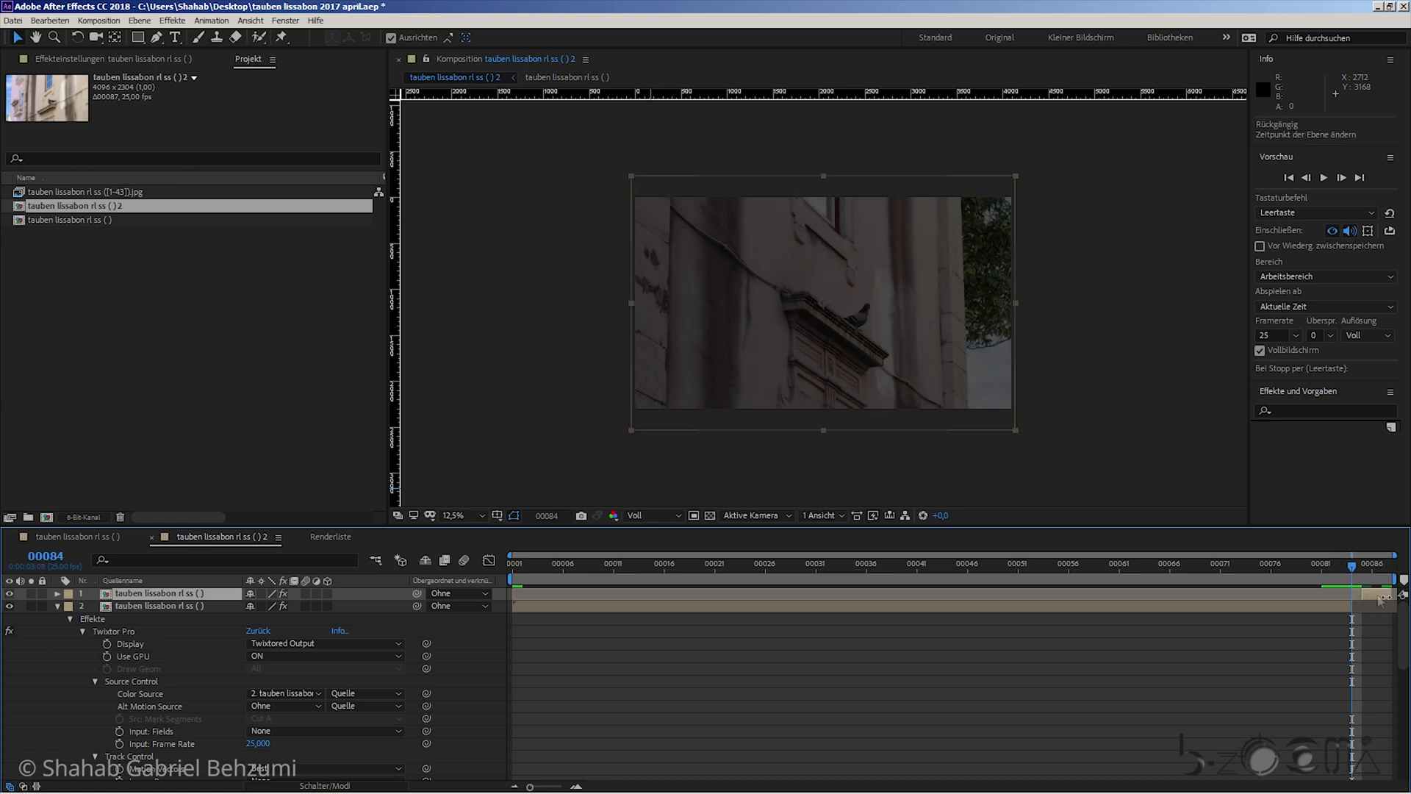
- Delete the Twixtor Pro effect from the short split-off layer starting at frame 00084
click(57, 594)
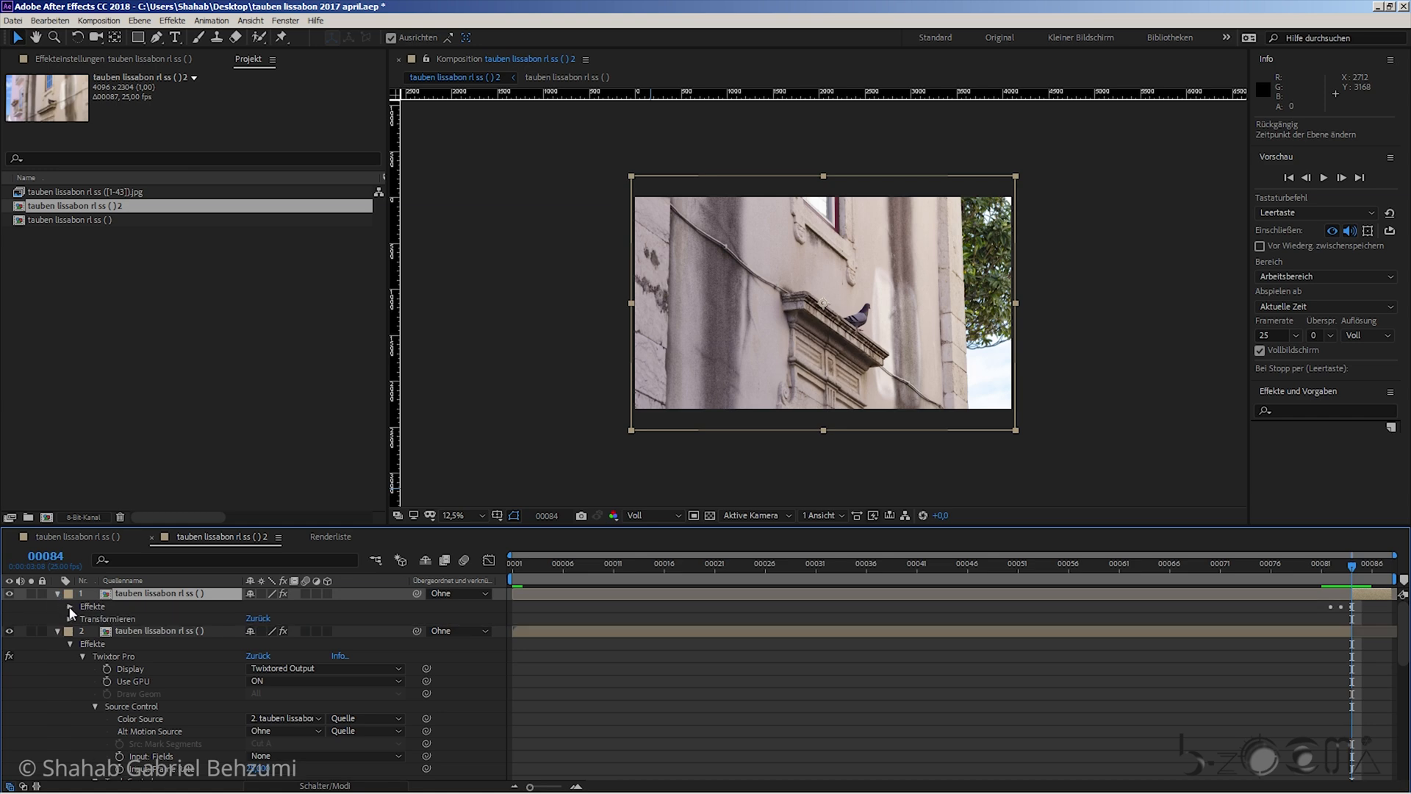
click(70, 606)
click(108, 622)
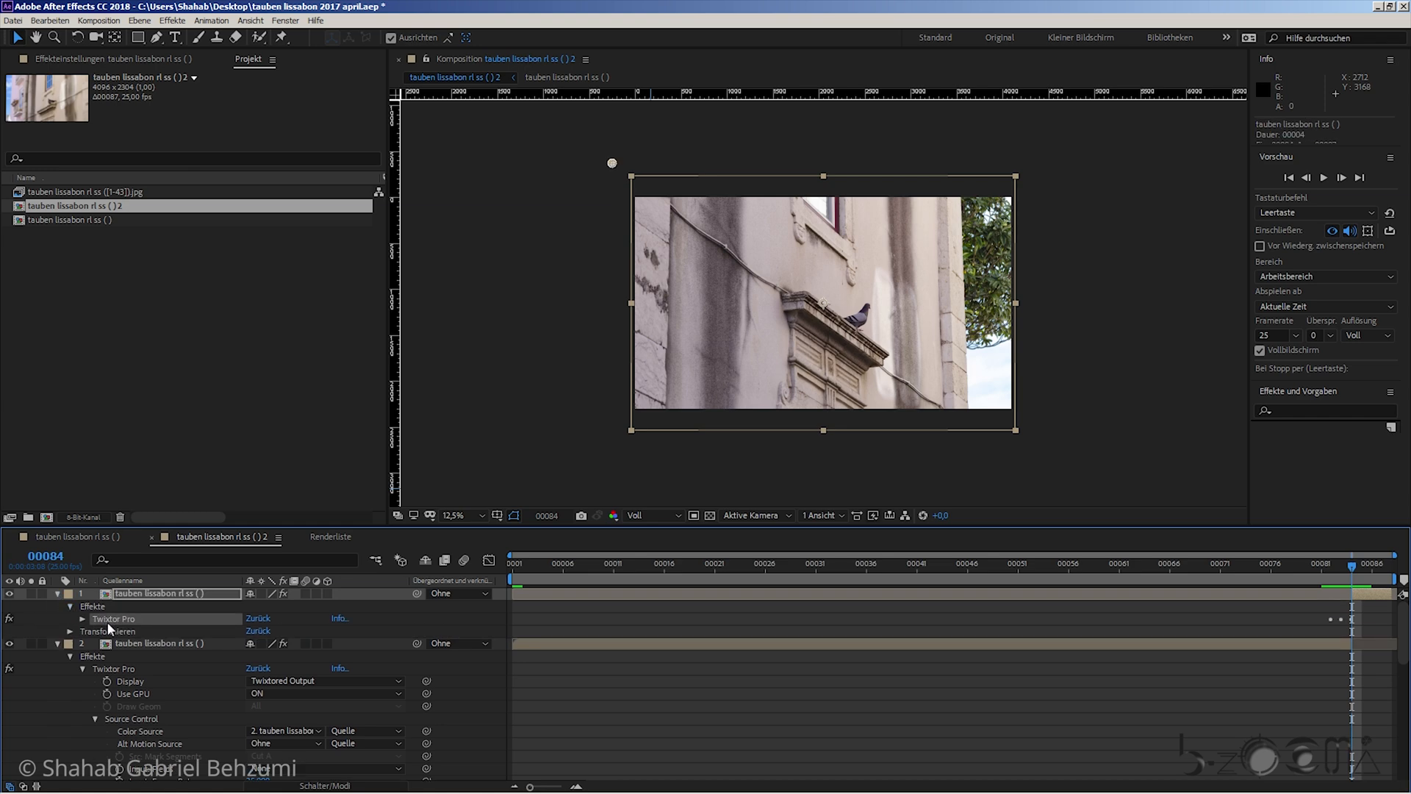
key(Delete)
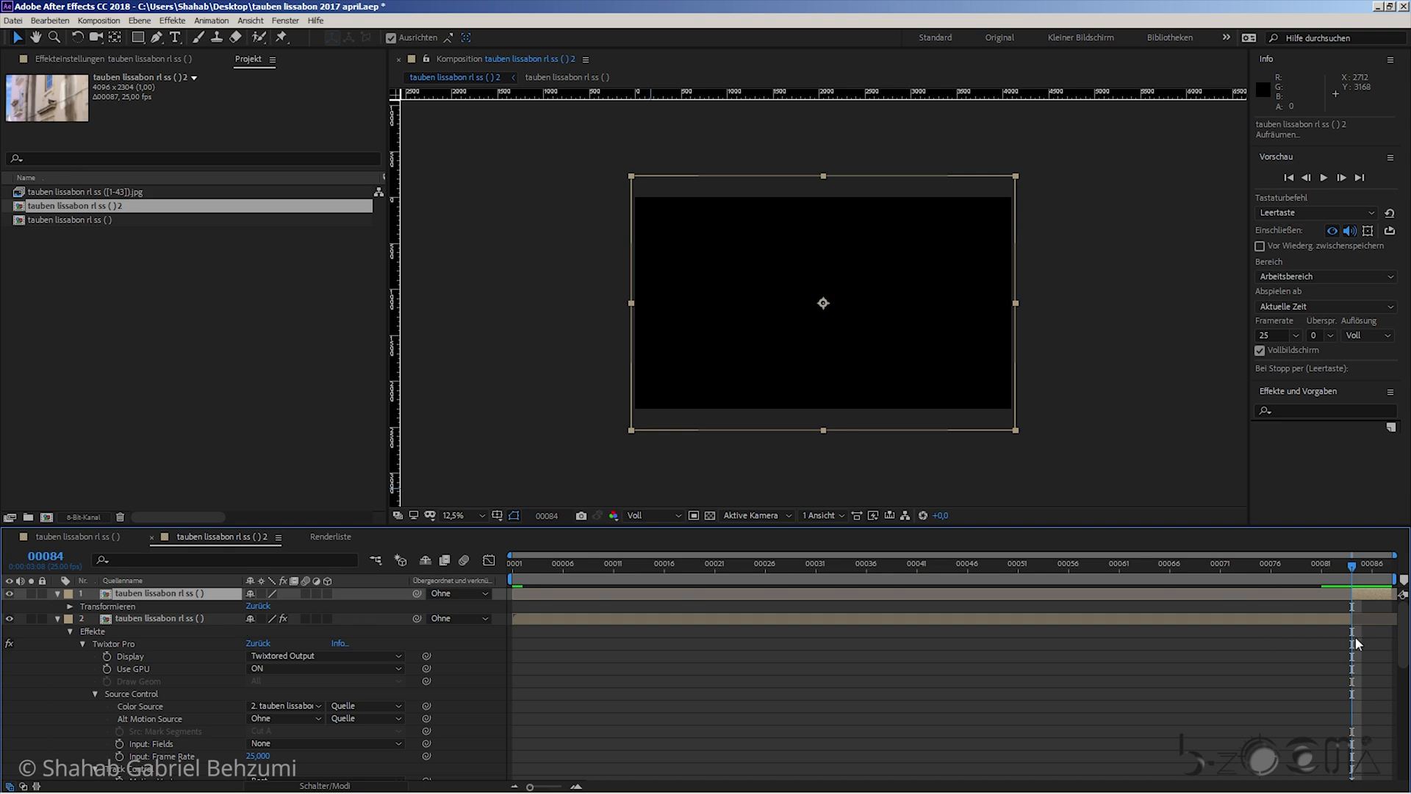
- Slide and trim the layer without Twixtor so its last source photo fills only frame 00084, and compare it with frame 00083
drag(1353, 592, 775, 592)
drag(1388, 593, 1329, 596)
drag(1130, 593, 1351, 594)
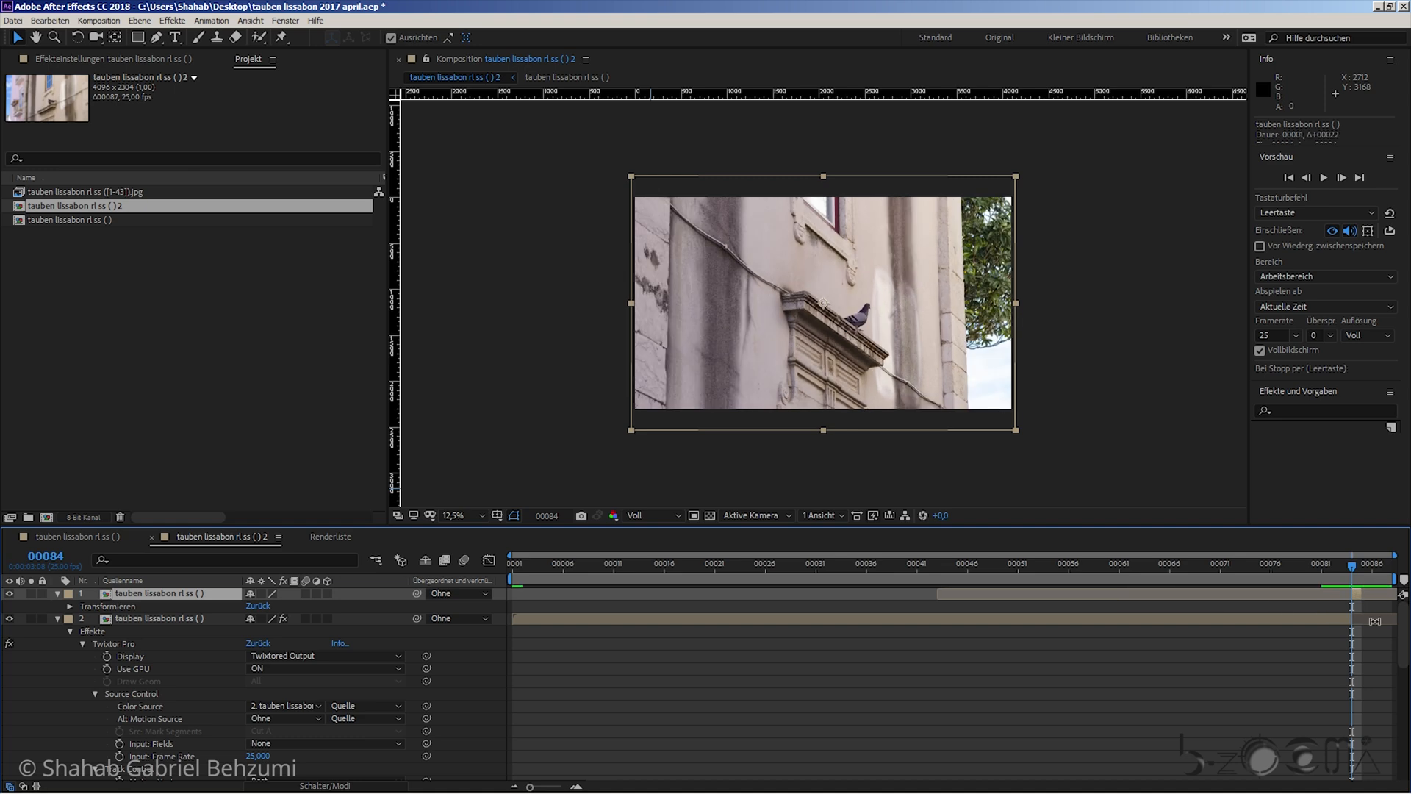
drag(1359, 594, 1358, 592)
key(Page_Up)
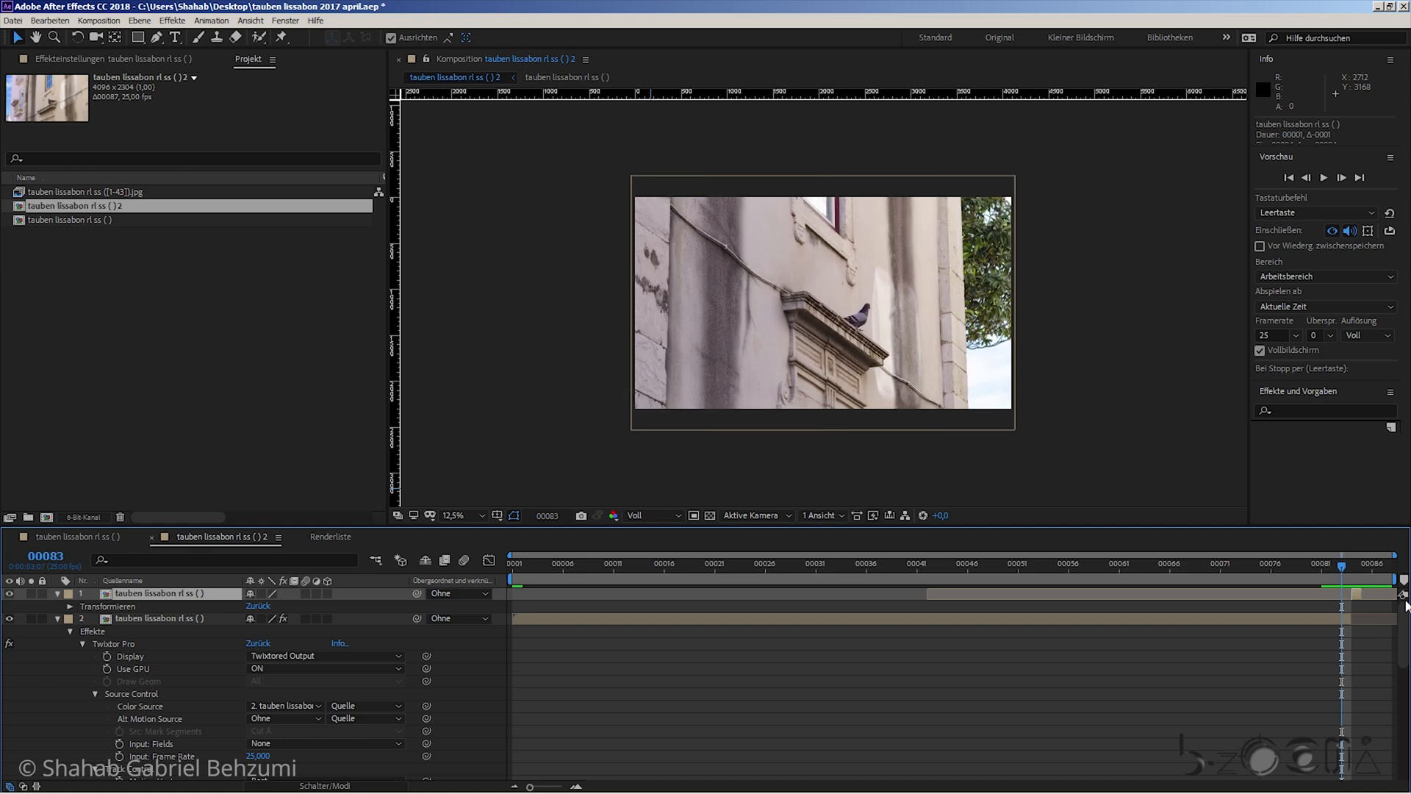
key(Page_Down)
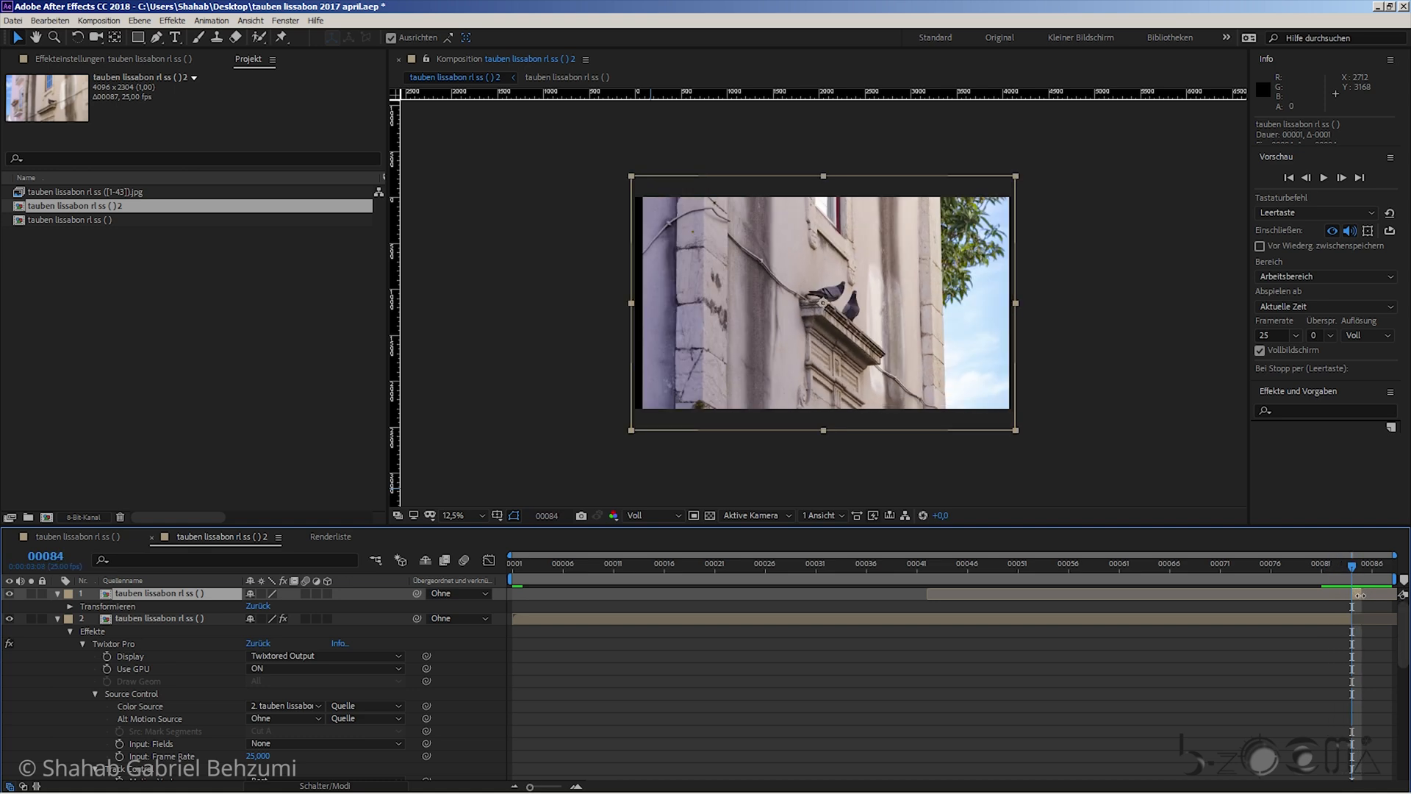
- Try extending the short layer to the composition's end, checking its picture around frames 00084 and 00085
drag(1355, 595, 1364, 593)
key(Page_Up)
key(Page_Up)
key(Page_Down)
key(Page_Down)
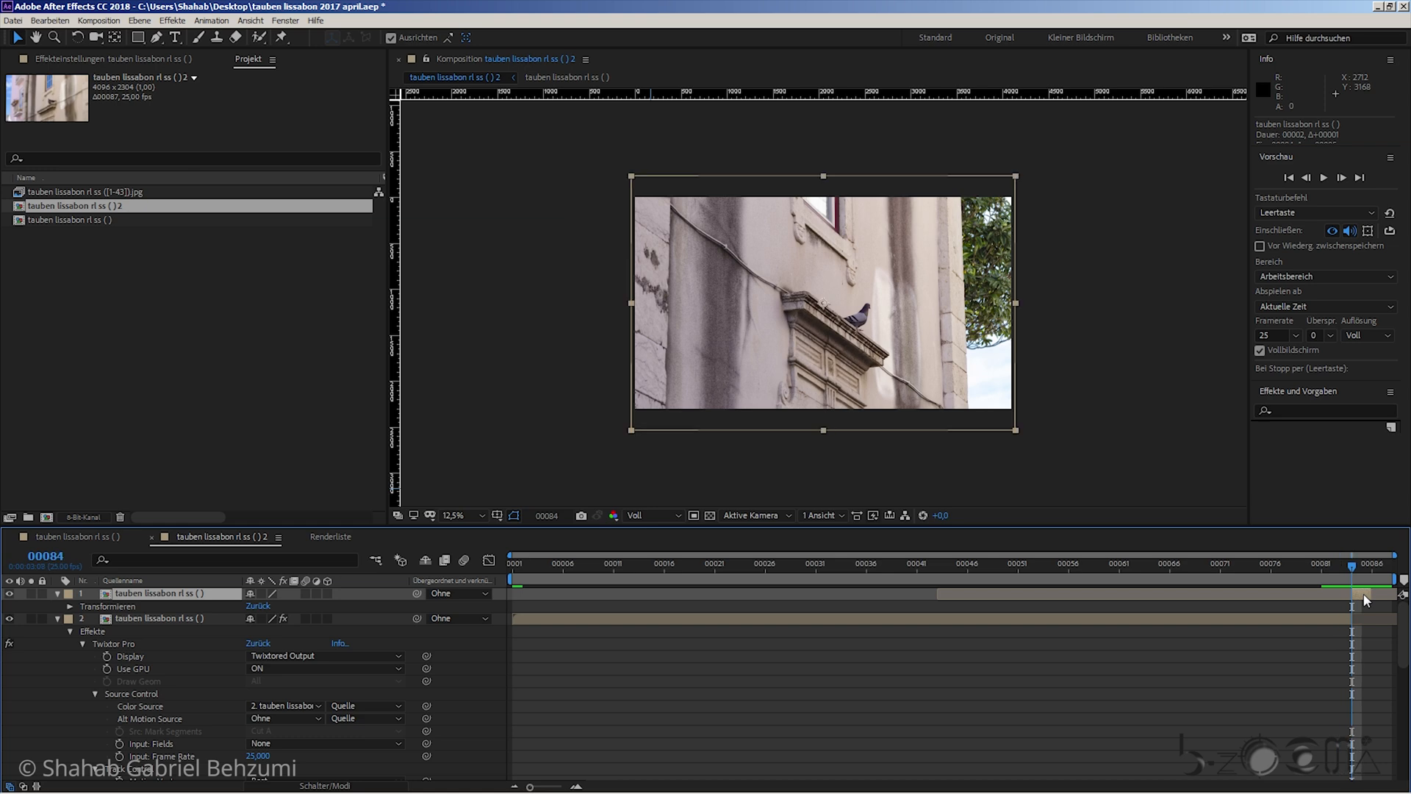
drag(1352, 601, 1389, 594)
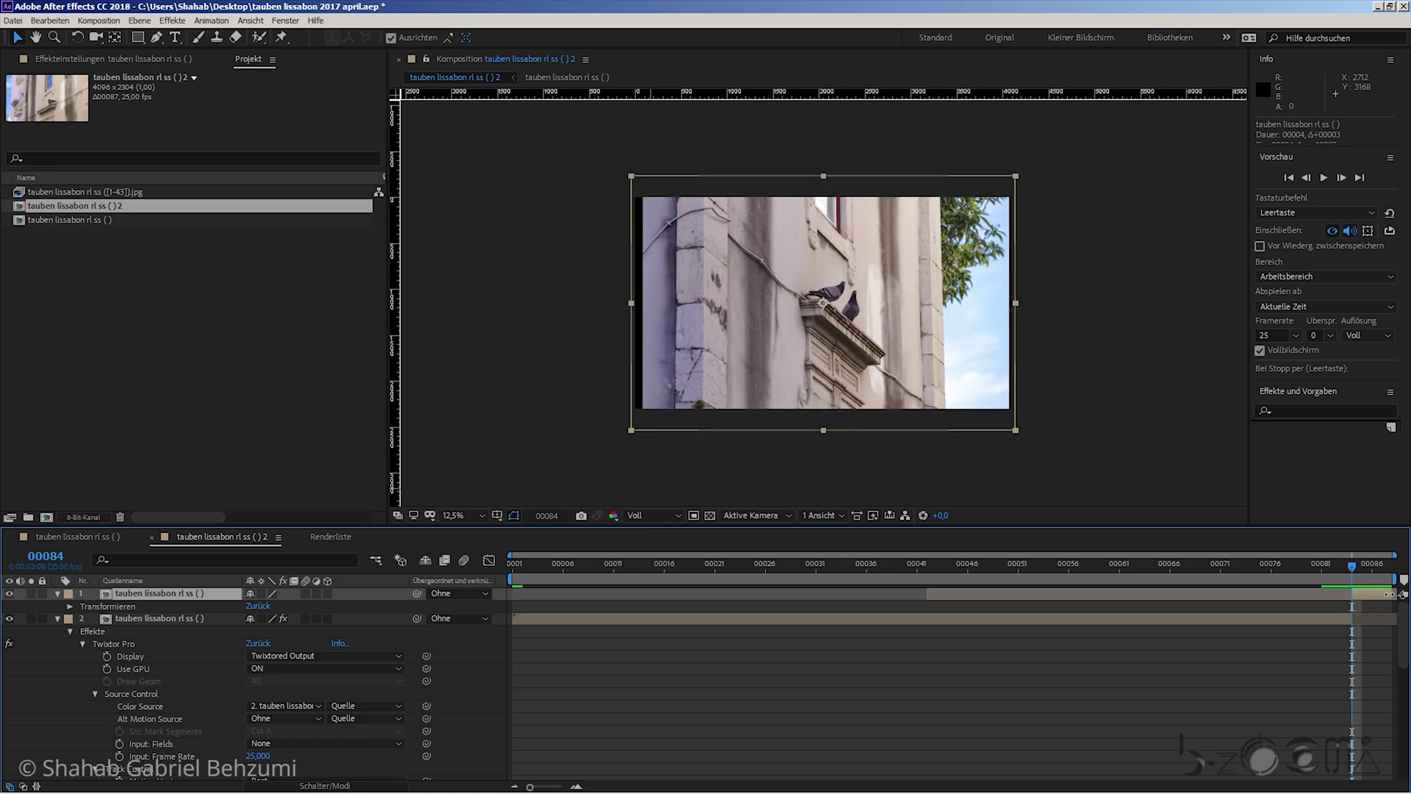
key(Page_Down)
key(Page_Up)
key(Page_Down)
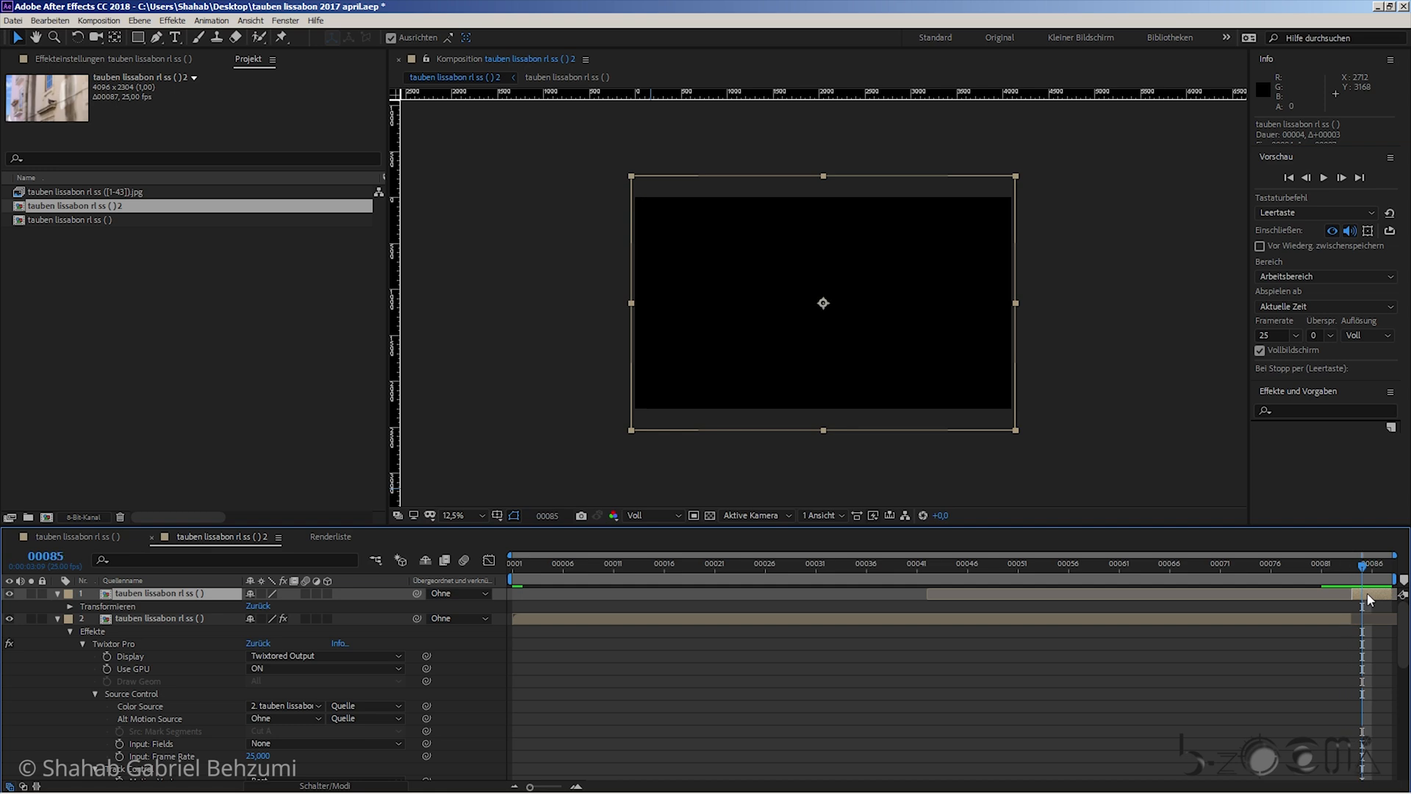
- Shorten the top layer to the single frame 00084 and trim the composition to a work area ending after it
key(Page_Up)
drag(1390, 591, 1364, 581)
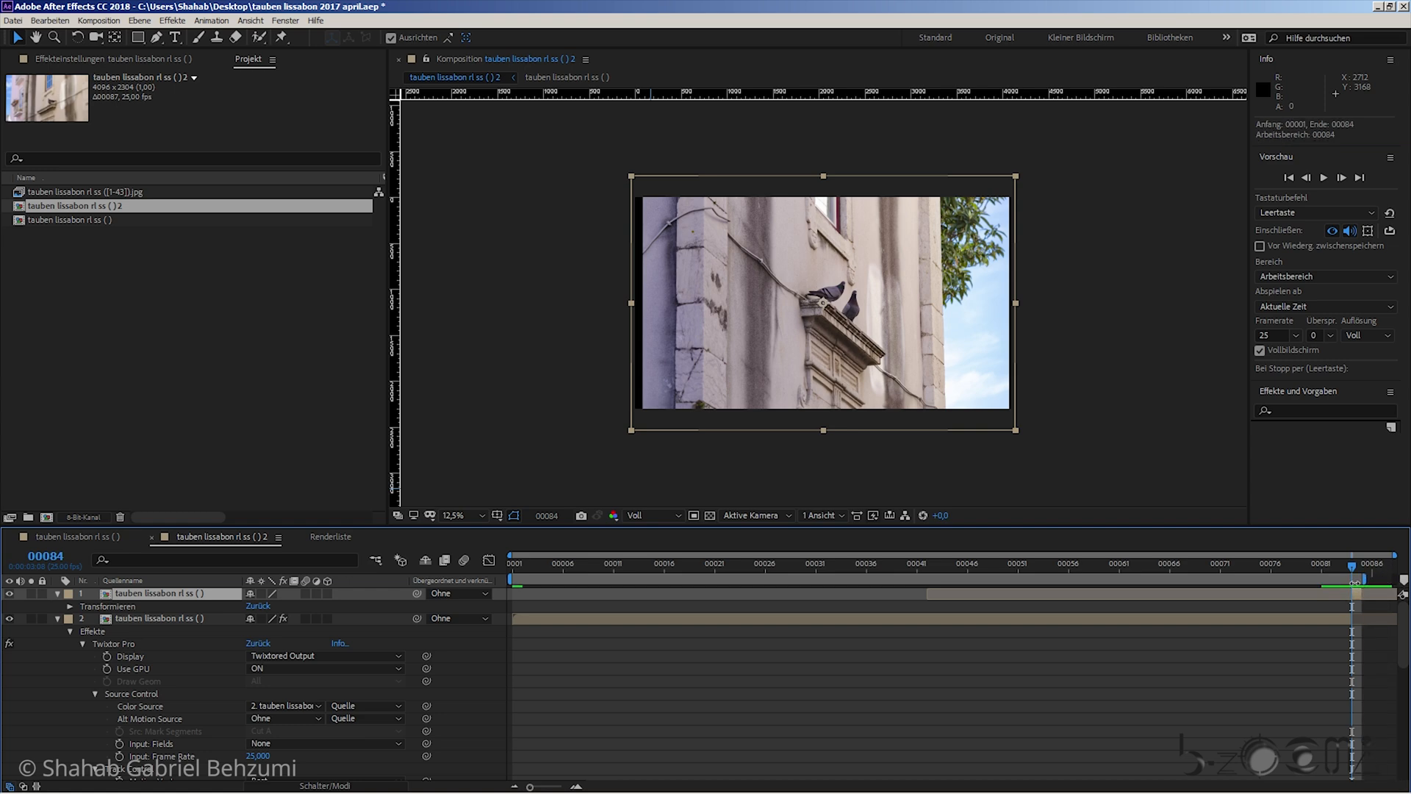
right_click(1356, 582)
click(1367, 614)
mouse_move(1381, 567)
mouse_down()
mouse_move(1229, 574)
mouse_move(1399, 586)
mouse_up()
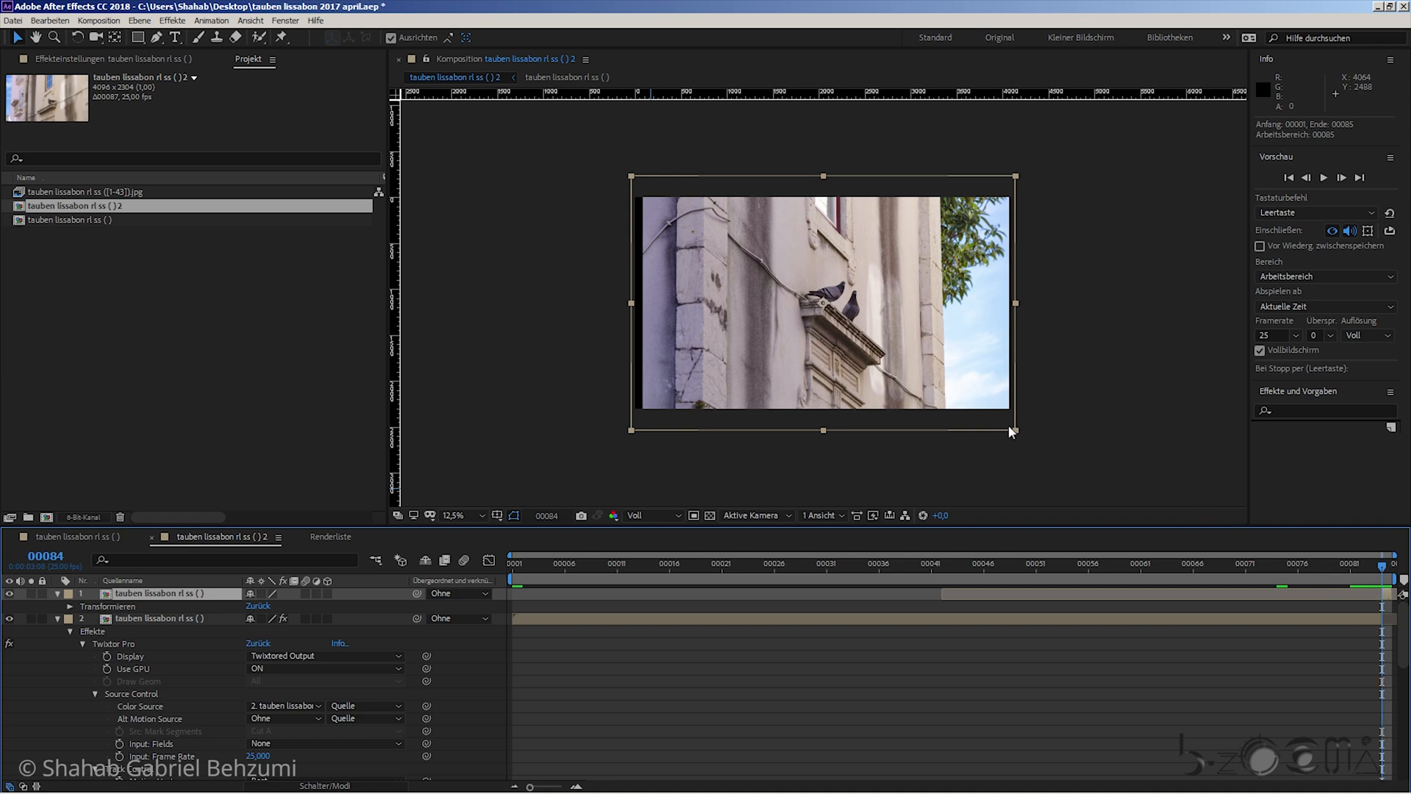
- Enlarge the single-frame layer to 89 % scale and nudge it slightly left to match the picture of frame 00083
drag(1015, 435, 1026, 443)
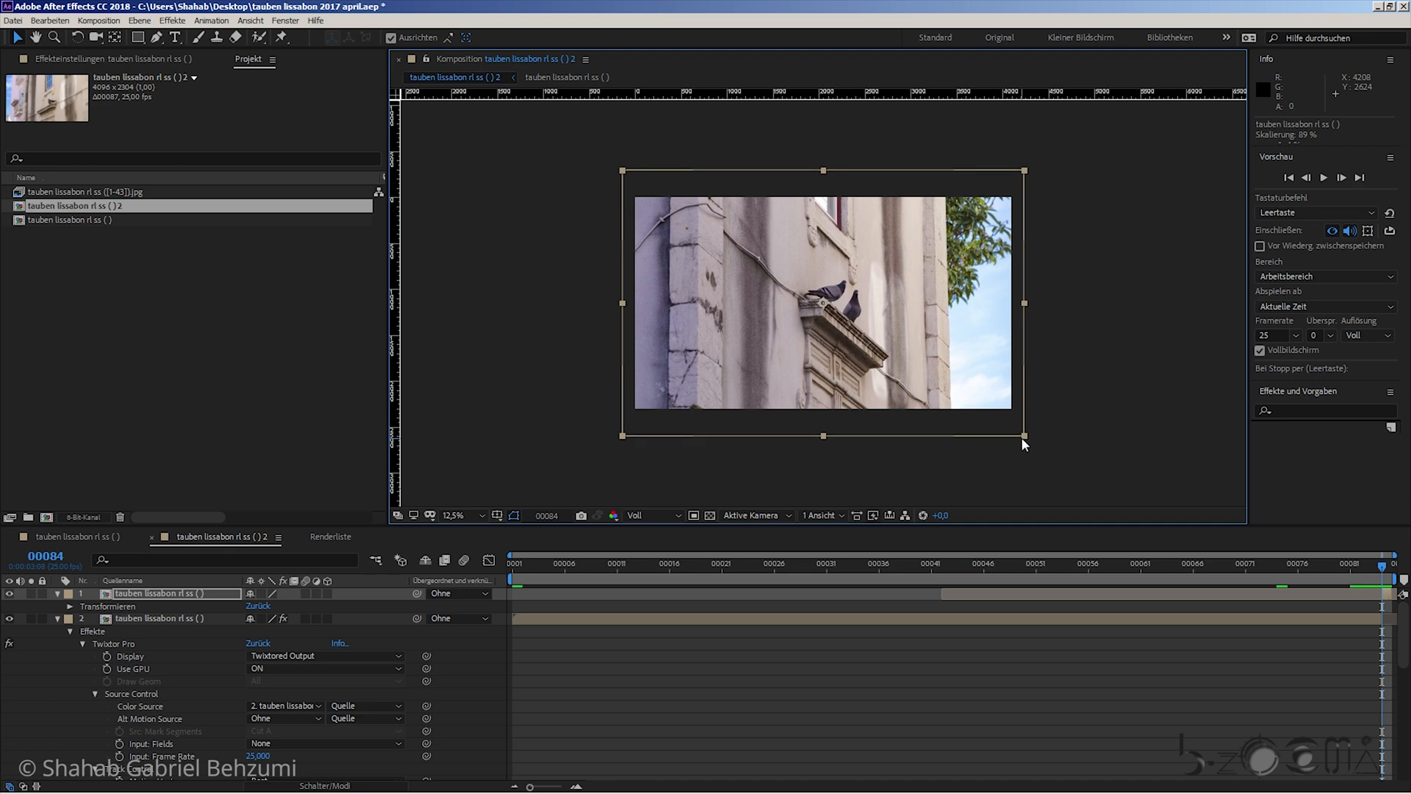
key(Page_Up)
key(Page_Down)
key(Page_Up)
key(Page_Down)
key(Page_Up)
key(Page_Down)
key(Page_Up)
key(Page_Down)
key(Page_Up)
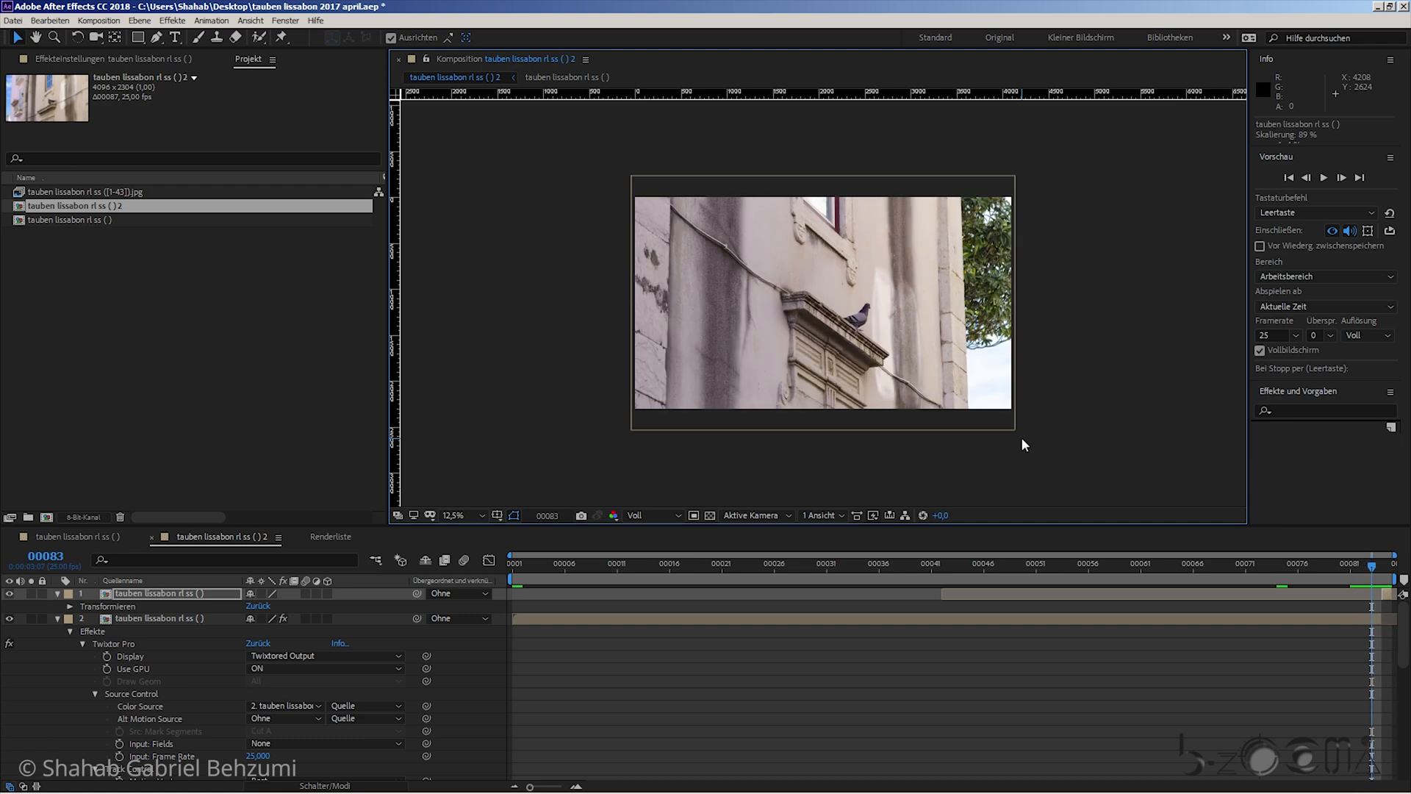
key(Page_Down)
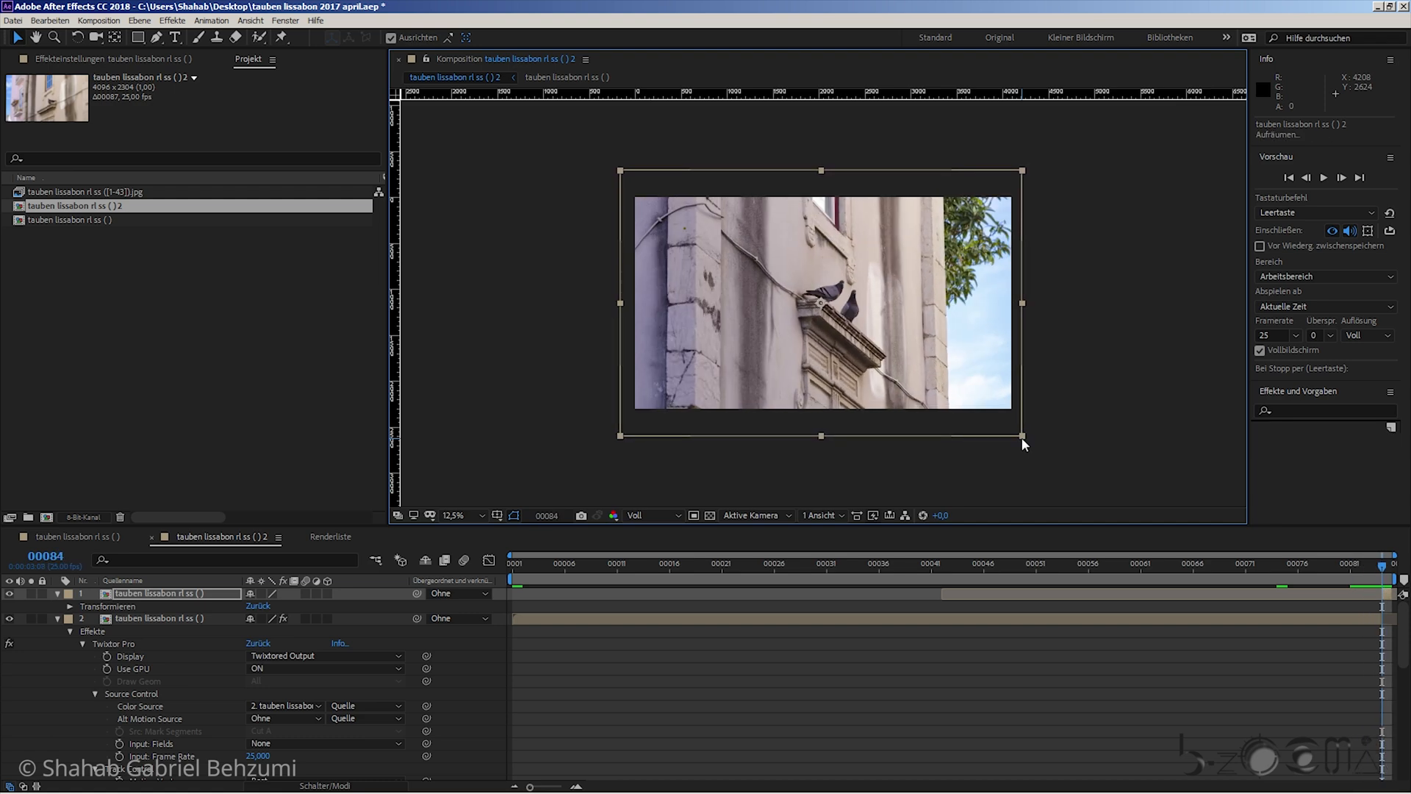
- Nudge the single-frame layer a little further left, flipping through frames 00082 to 00084 to judge its alignment
key(Page_Up)
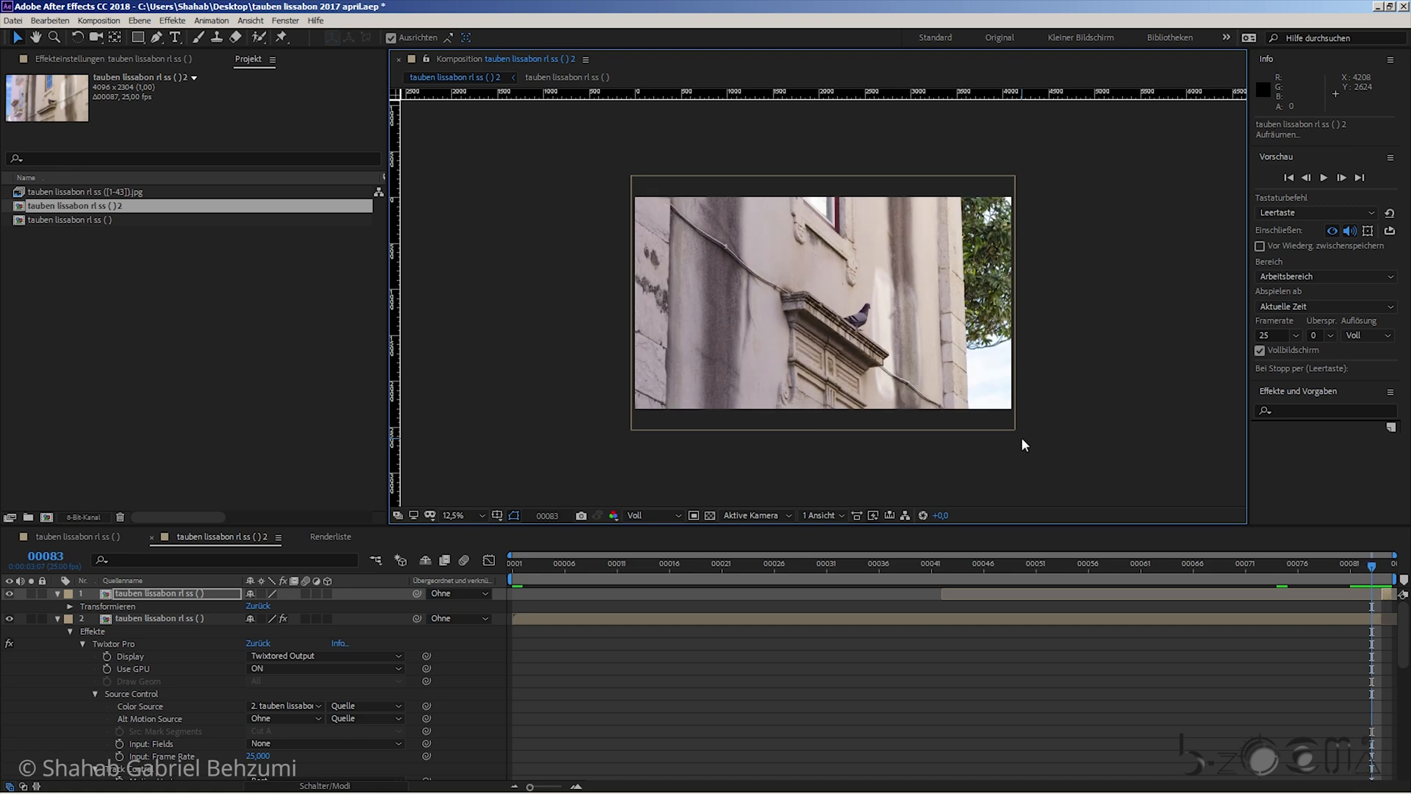
key(Page_Down)
key(Page_Up)
key(Page_Down)
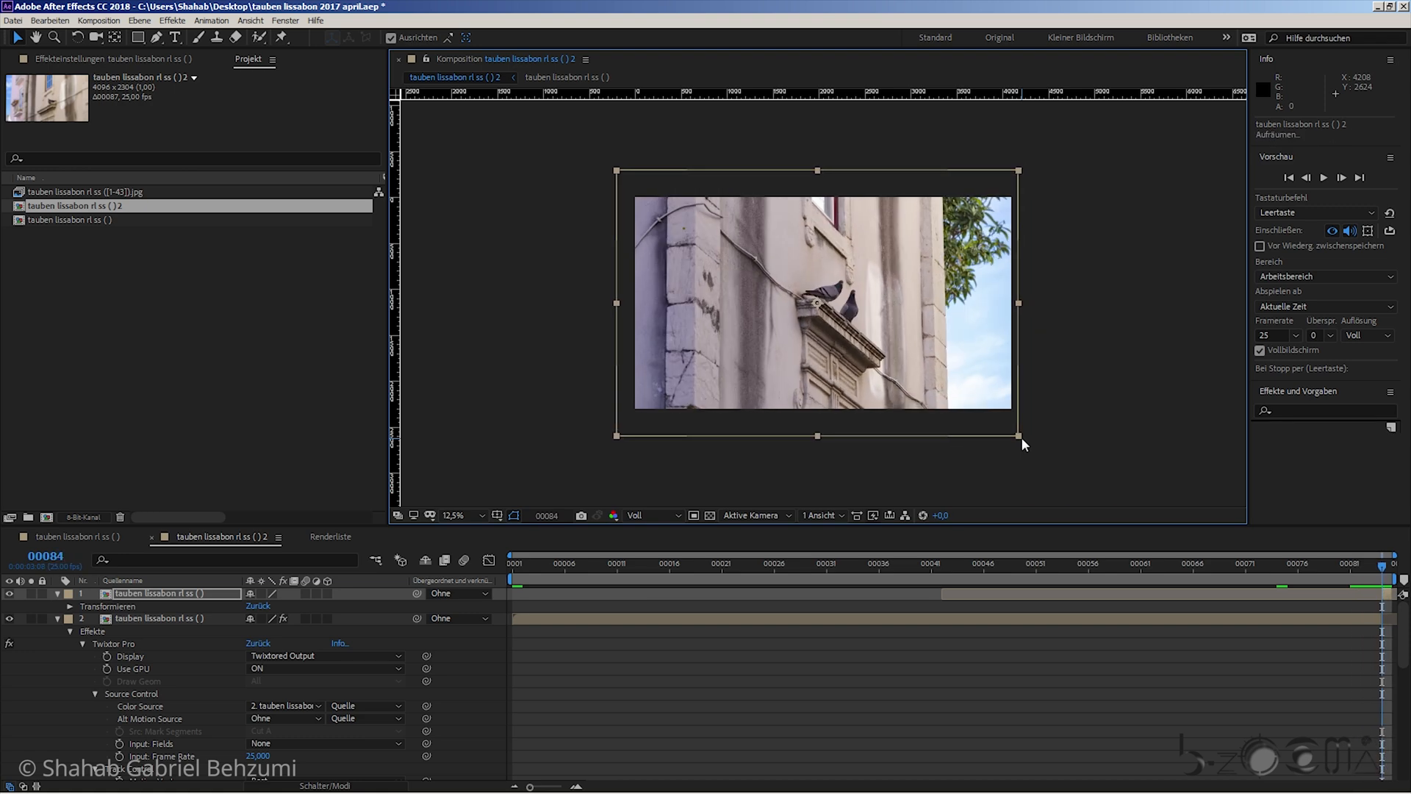
key(Page_Up)
key(Page_Up)
key(Page_Down)
key(Page_Down)
key(Page_Up)
key(Page_Up)
key(Page_Down)
key(Page_Down)
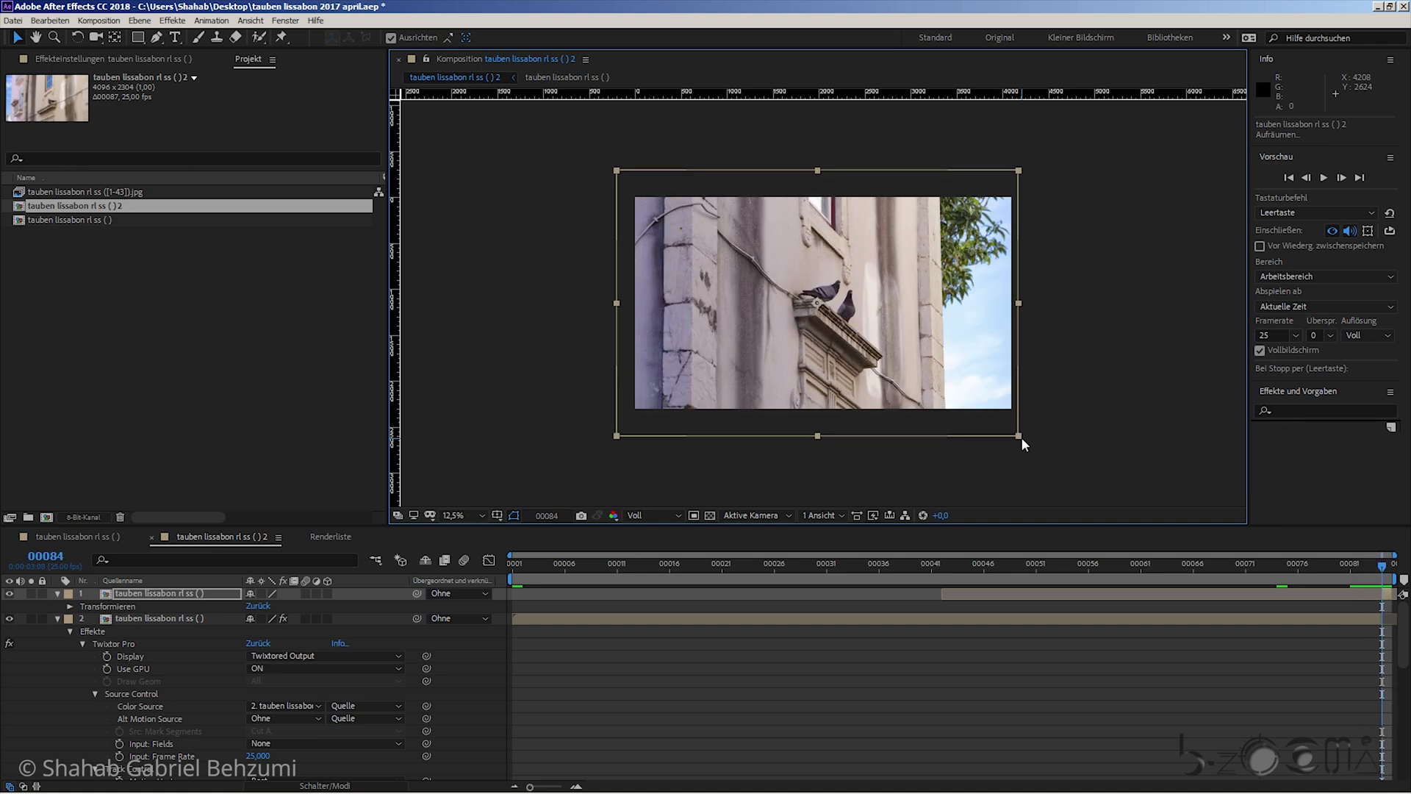
- Stretch the single-frame layer to 91 % width at 89 % height and compare it with frame 00083
click(1021, 303)
key(ctrl+z)
drag(1018, 301, 1025, 302)
key(Page_Up)
key(Page_Down)
key(Page_Up)
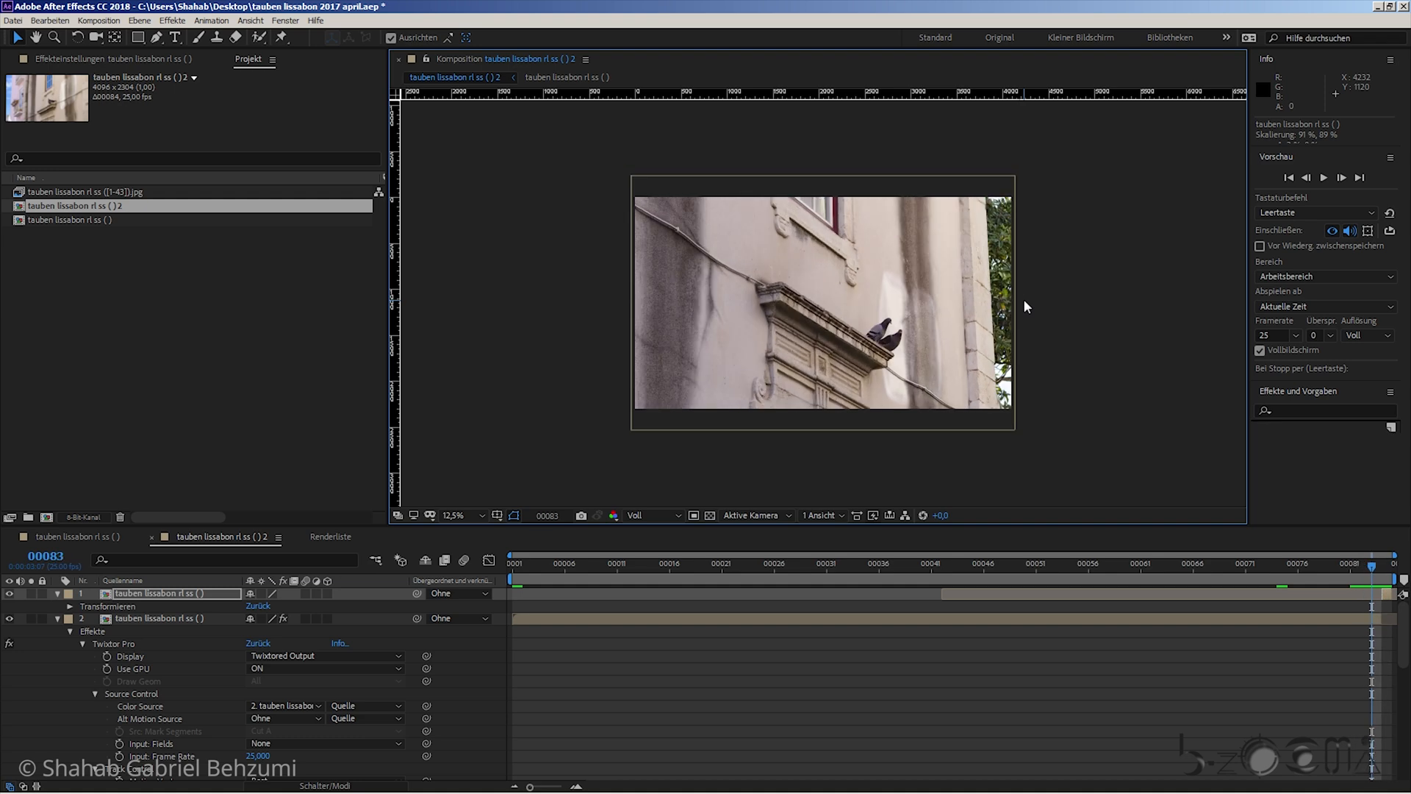
key(Page_Down)
key(Page_Up)
key(Page_Down)
key(Page_Up)
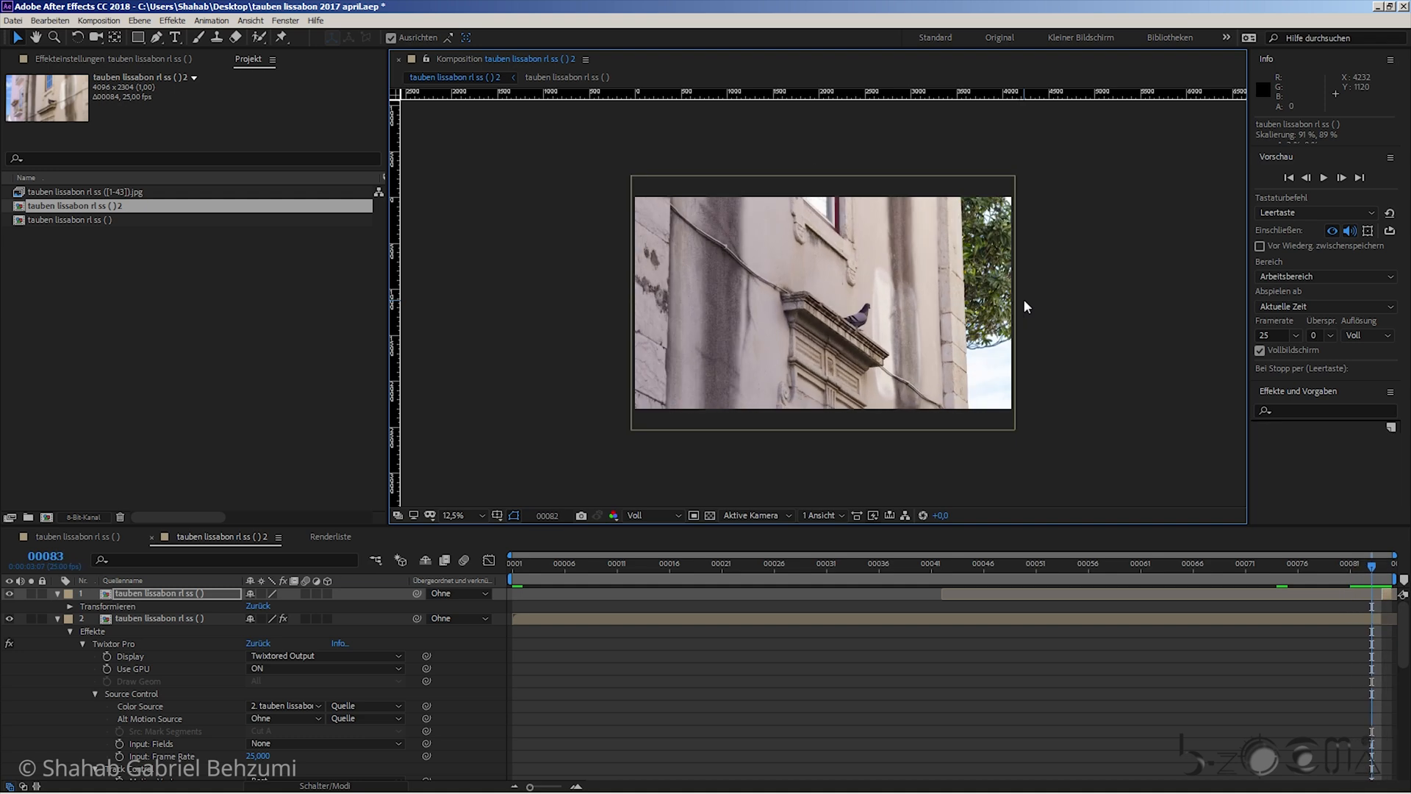
- Select the Twixtor layer and return to frame 00001 of the composition
key(Page_Up)
key(Page_Up)
click(795, 284)
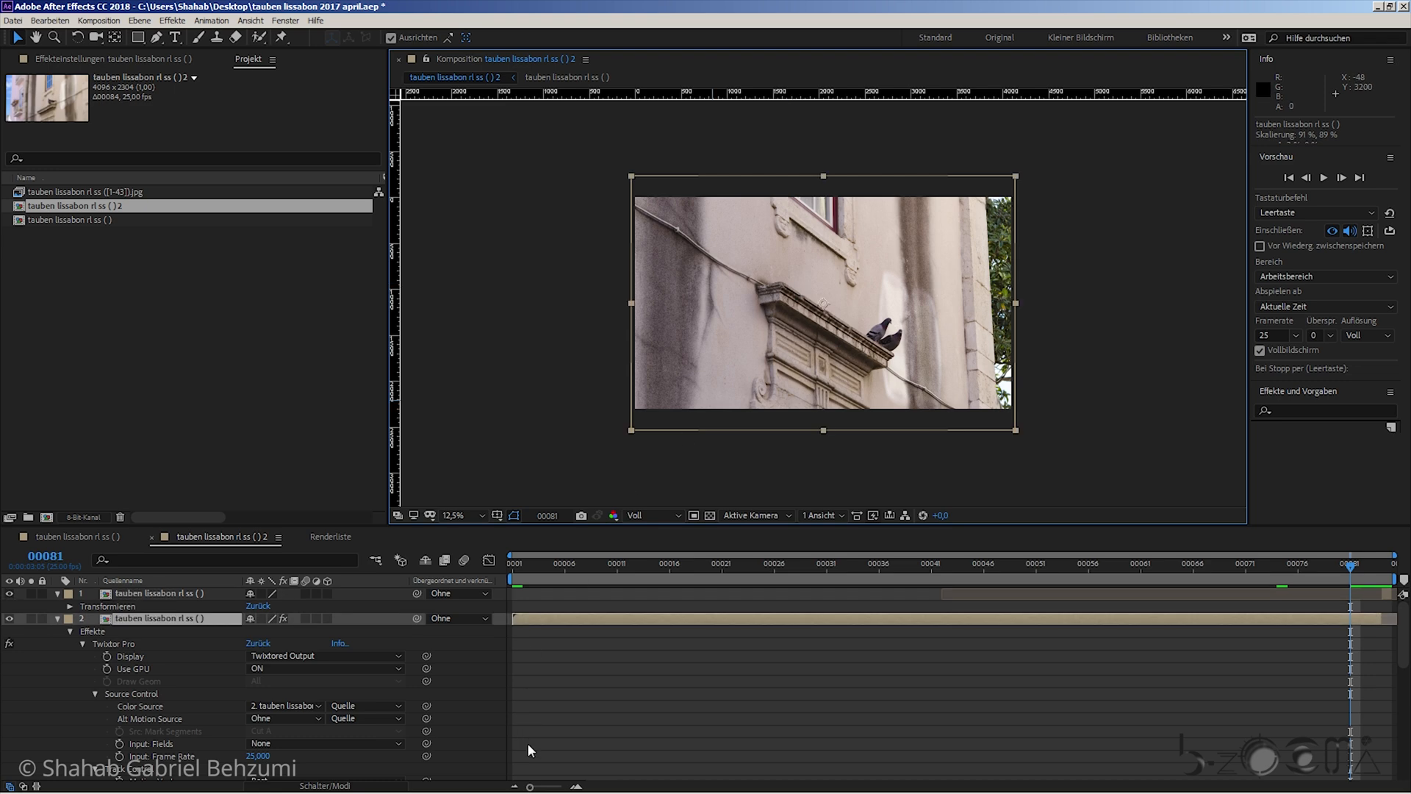
drag(531, 786, 521, 786)
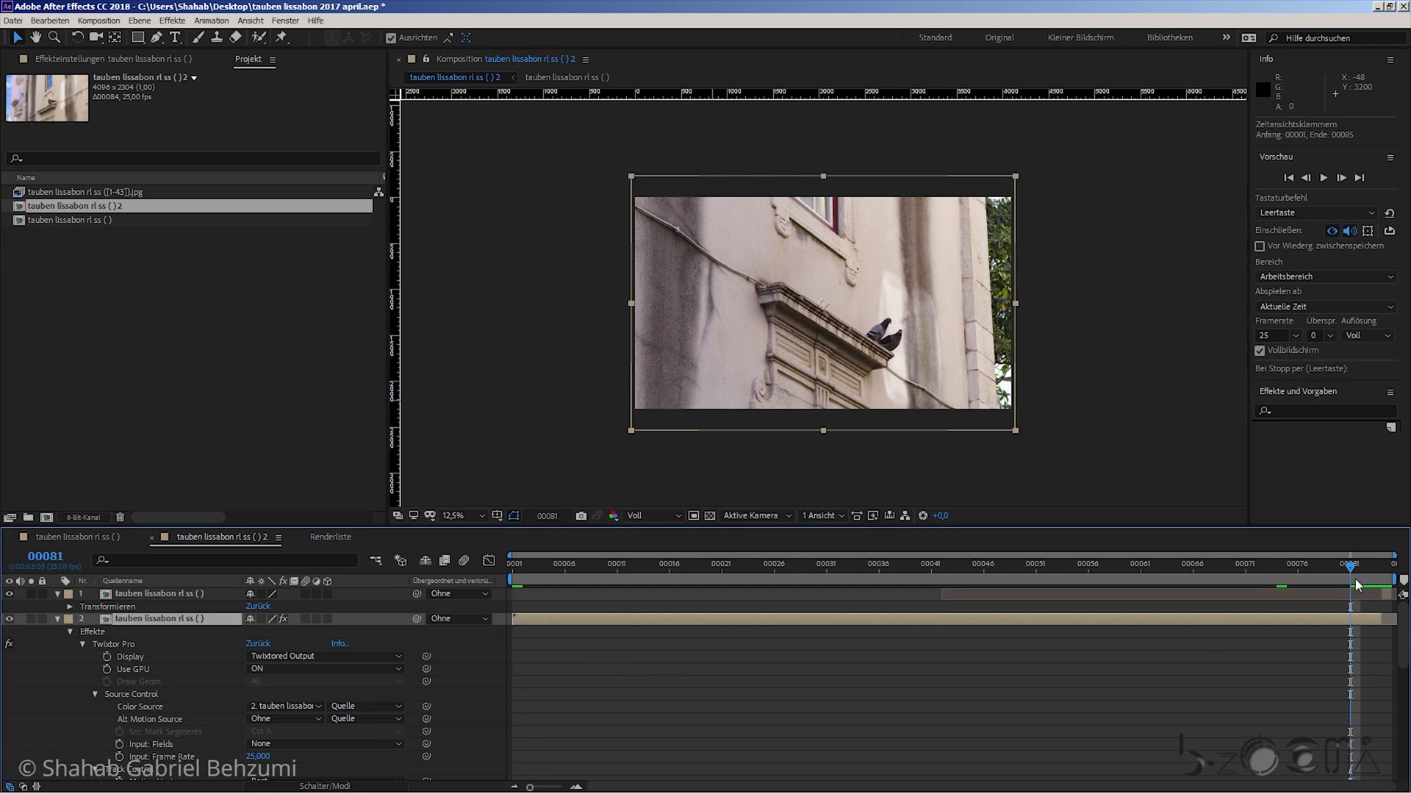
drag(1350, 570, 512, 570)
click(935, 266)
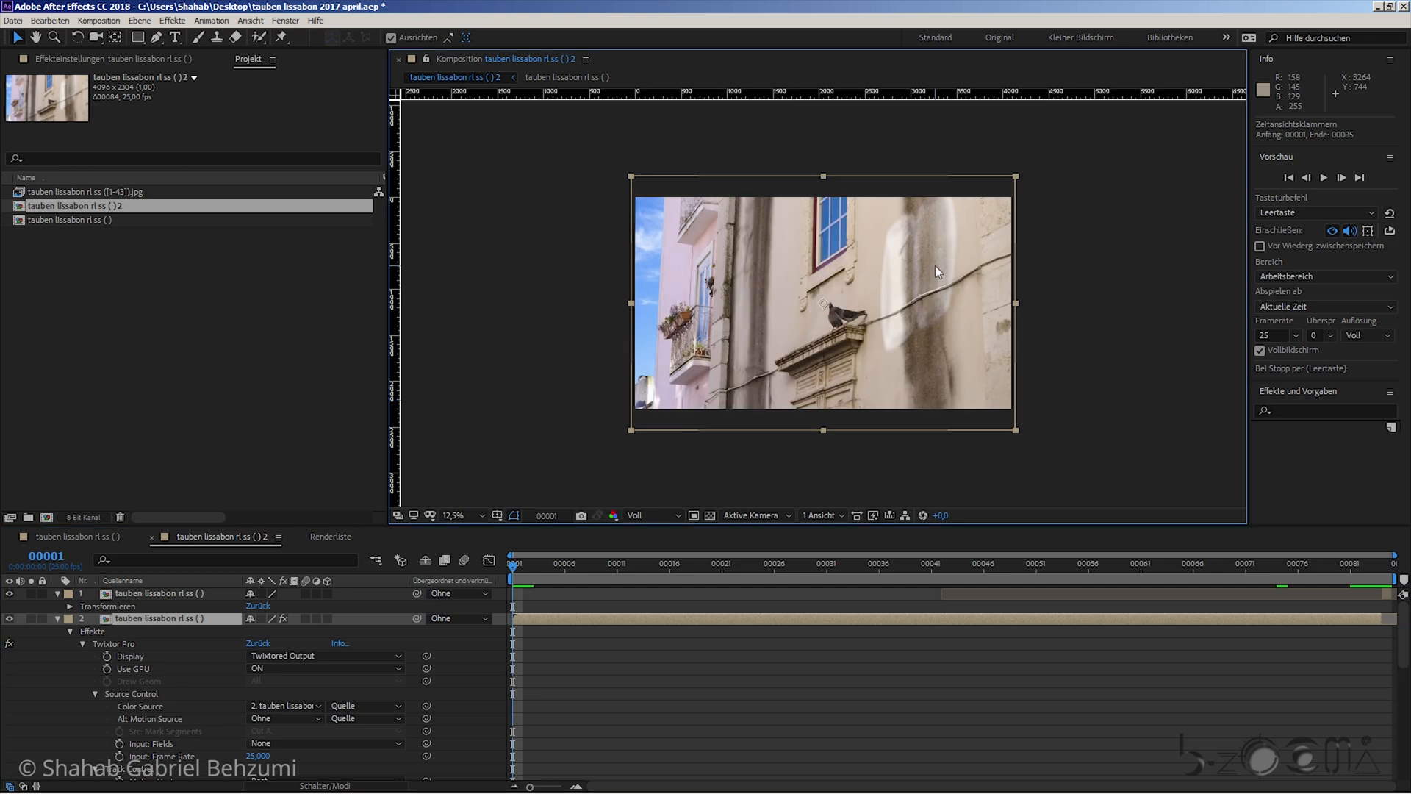
- Save the project, and save a copy in CC (13) format over the Desktop file tauben lissabon 2017 april Kopie (CC (13))
click(13, 20)
click(125, 127)
click(13, 20)
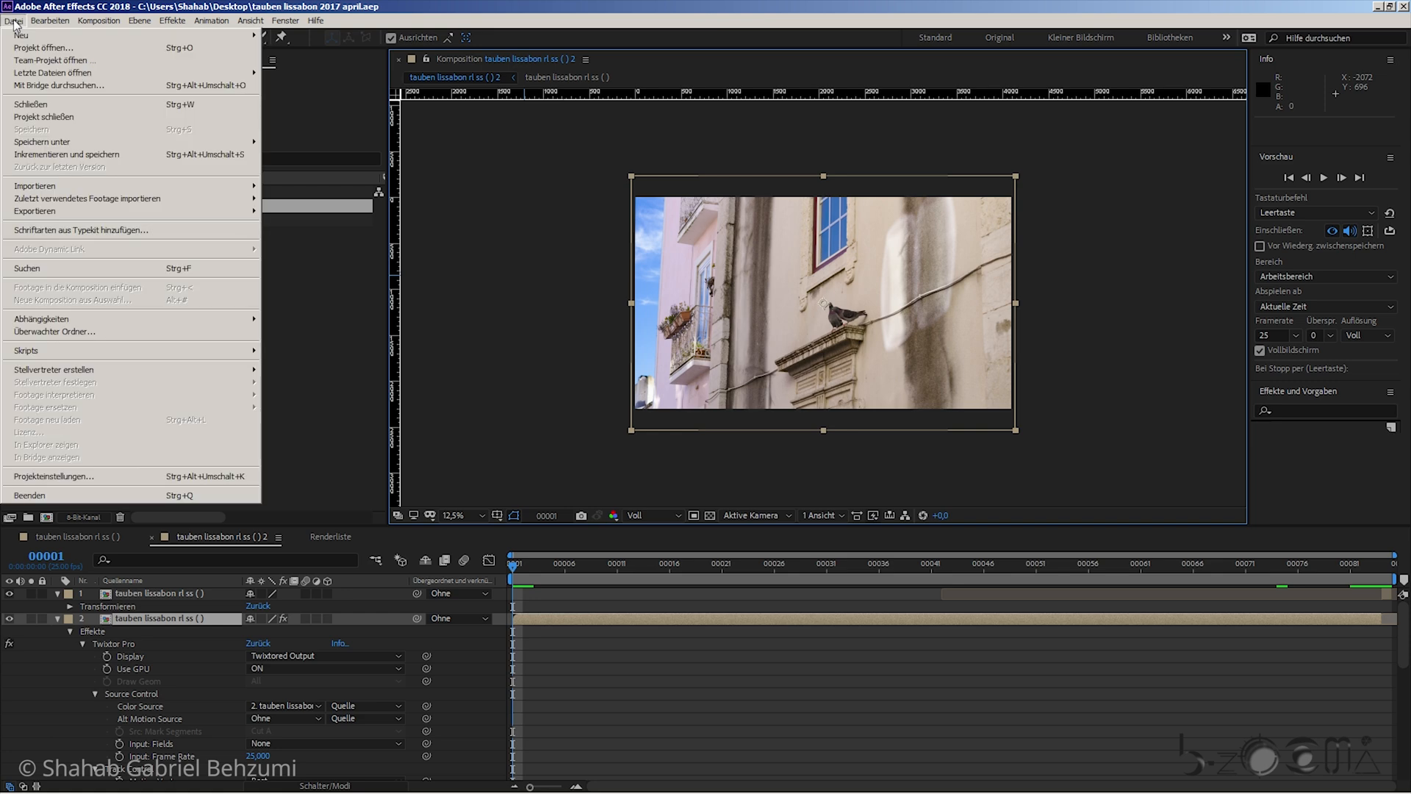
mouse_move(69, 143)
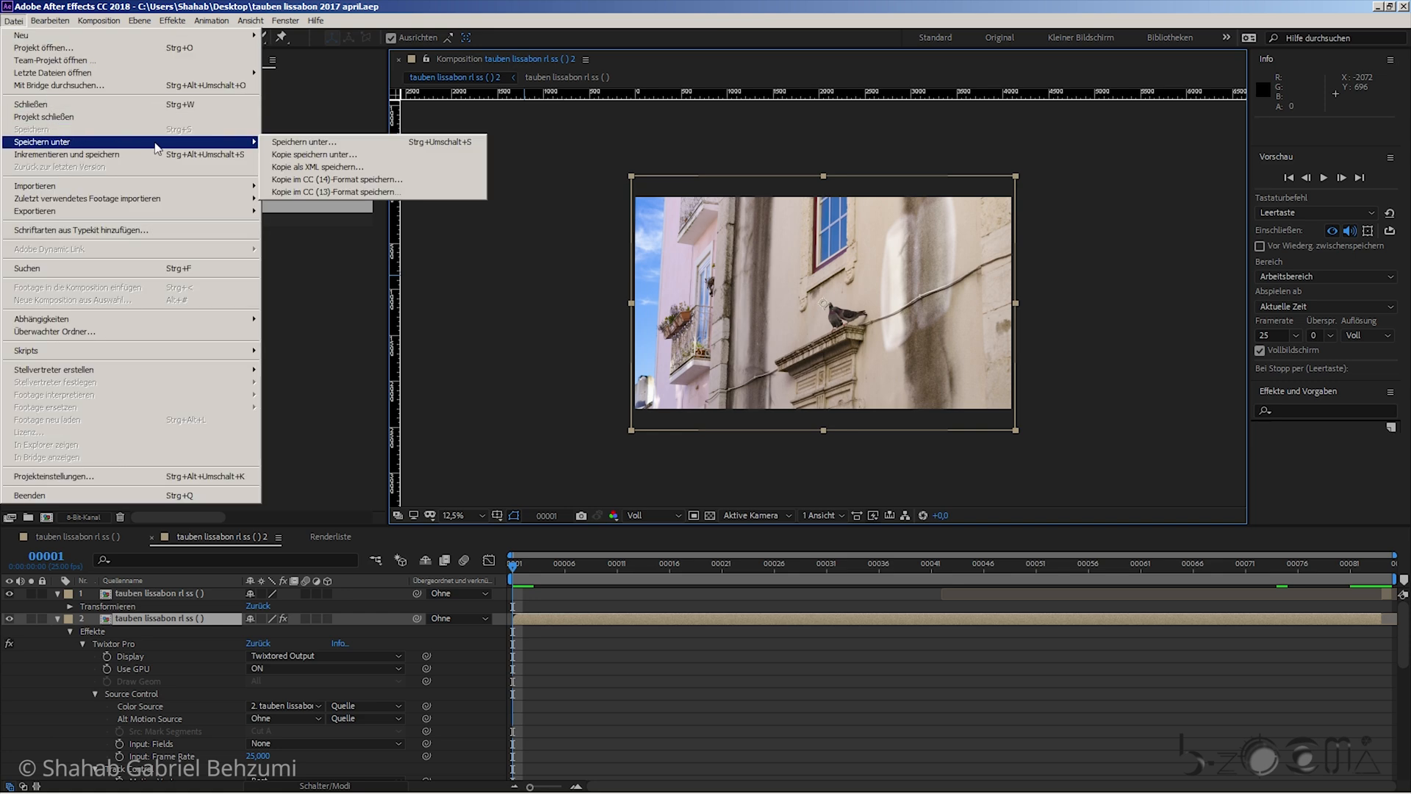
click(335, 193)
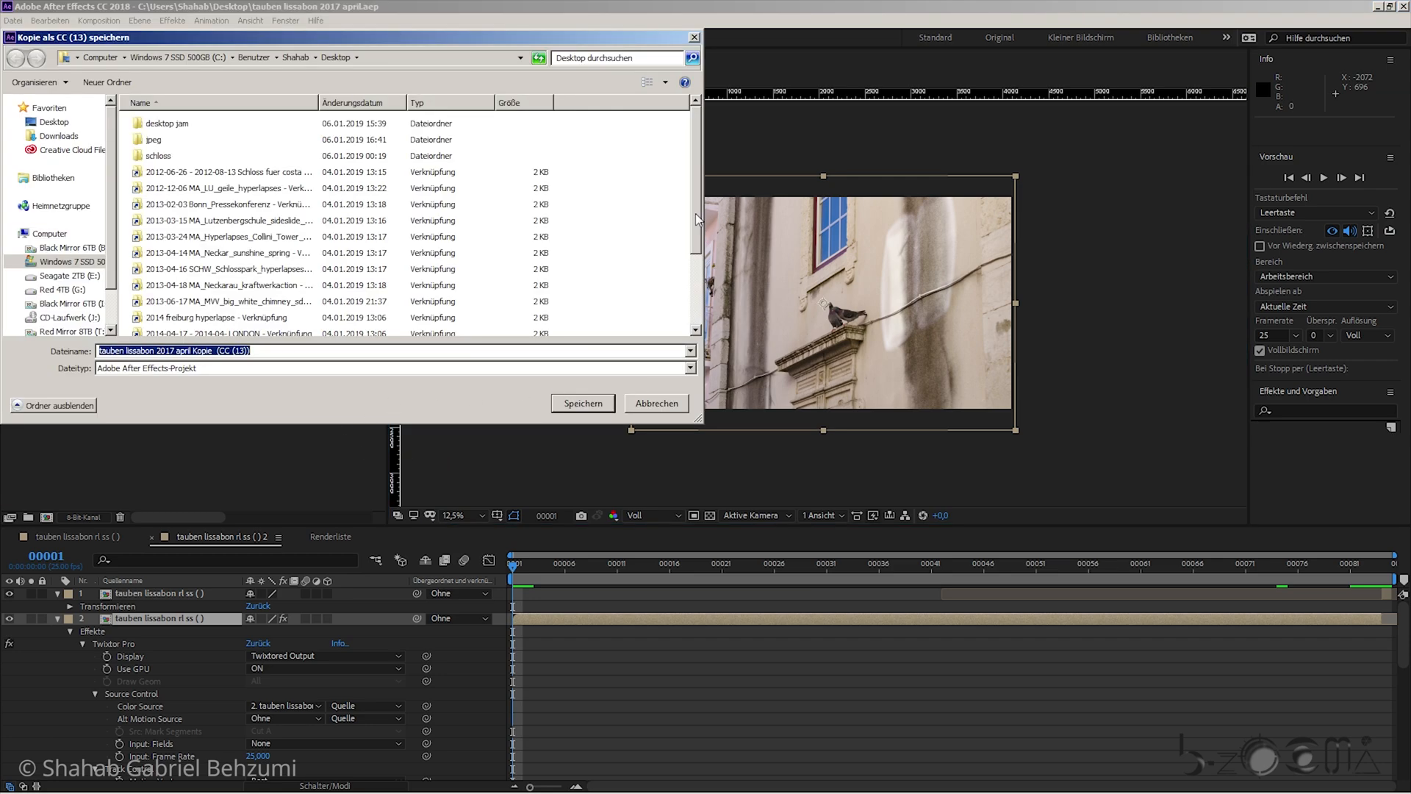
drag(697, 219, 683, 321)
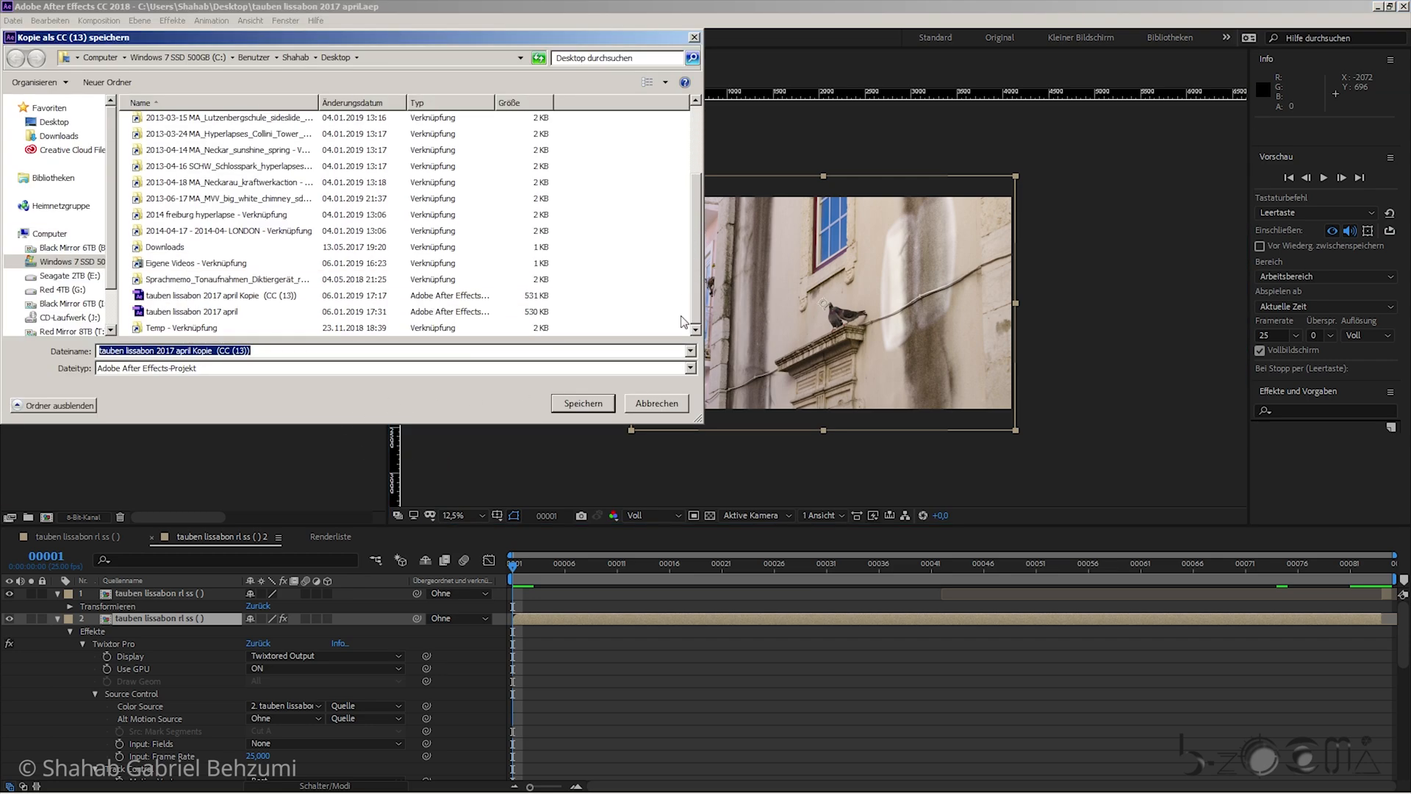
click(267, 297)
click(570, 409)
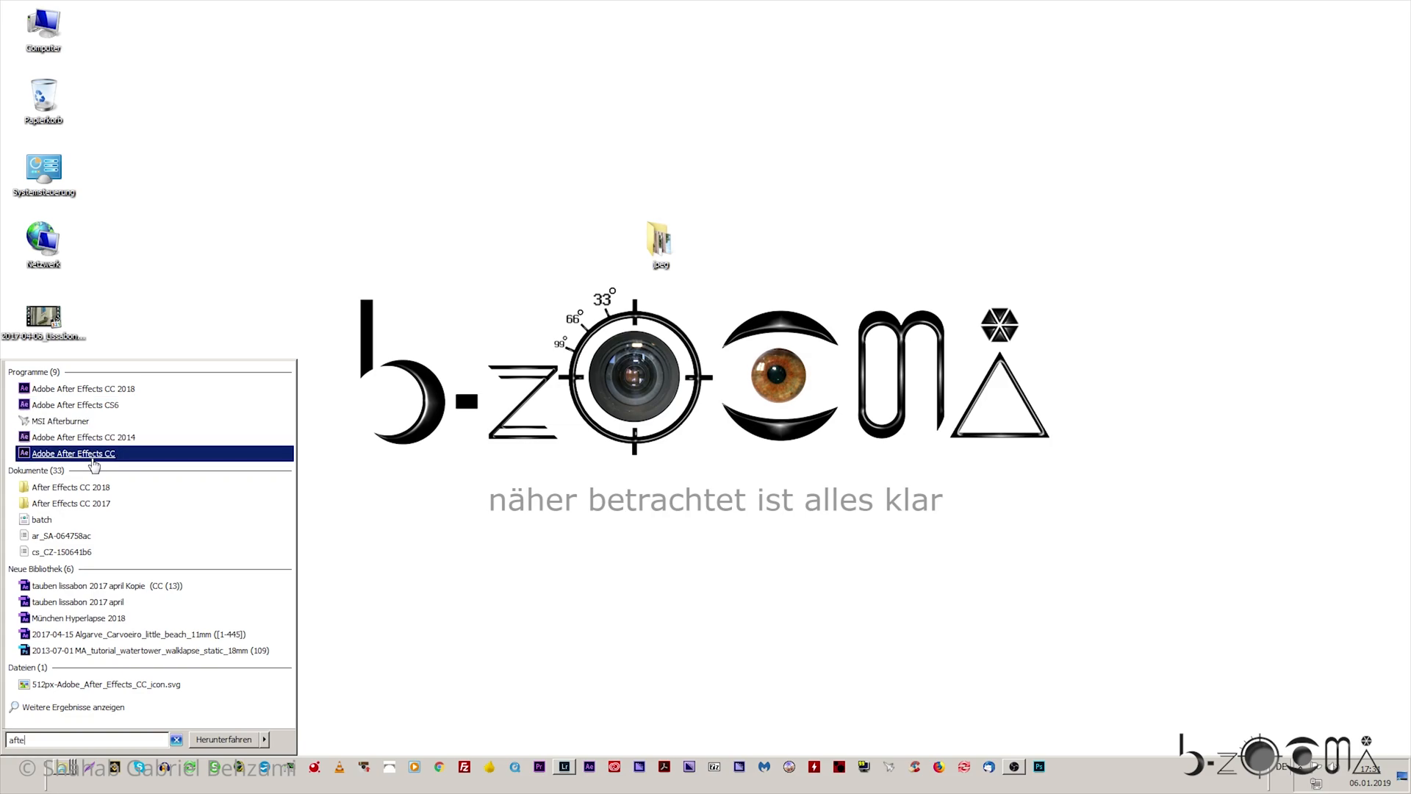
- Switch to Adobe After Effects CC 2014, open tauben lissabon 2017 april Kopie (CC (13)) and select its Twixtor layer
click(92, 456)
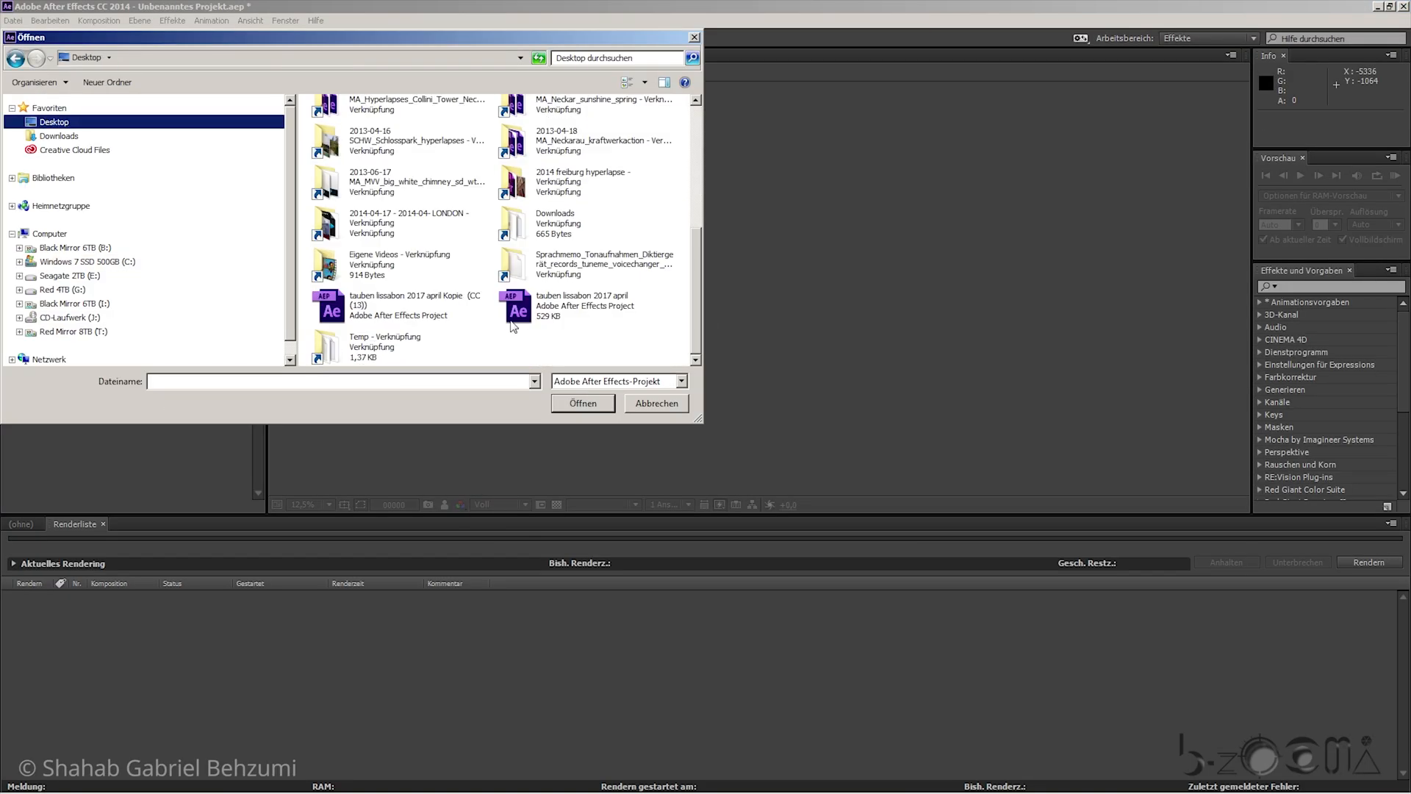
click(411, 313)
click(590, 403)
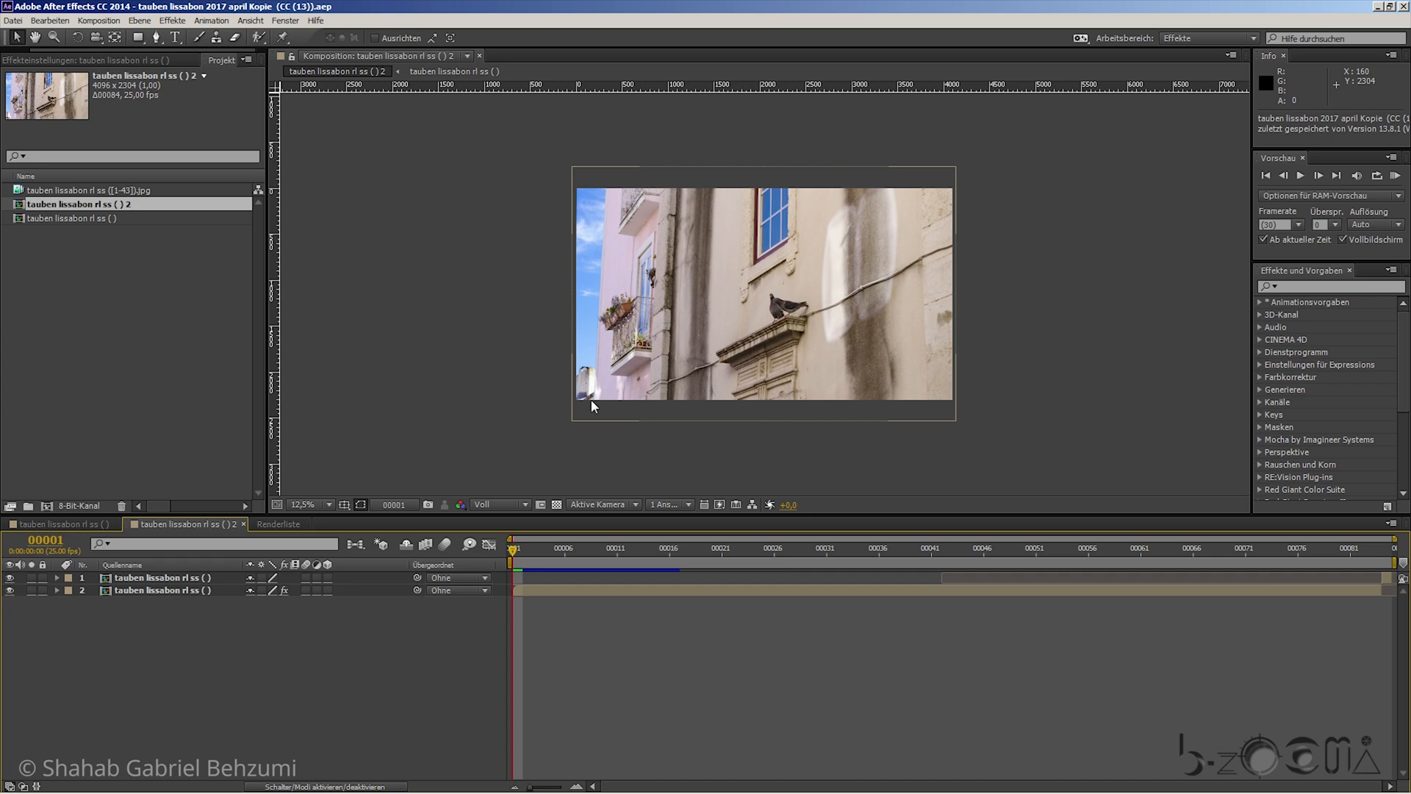
click(816, 301)
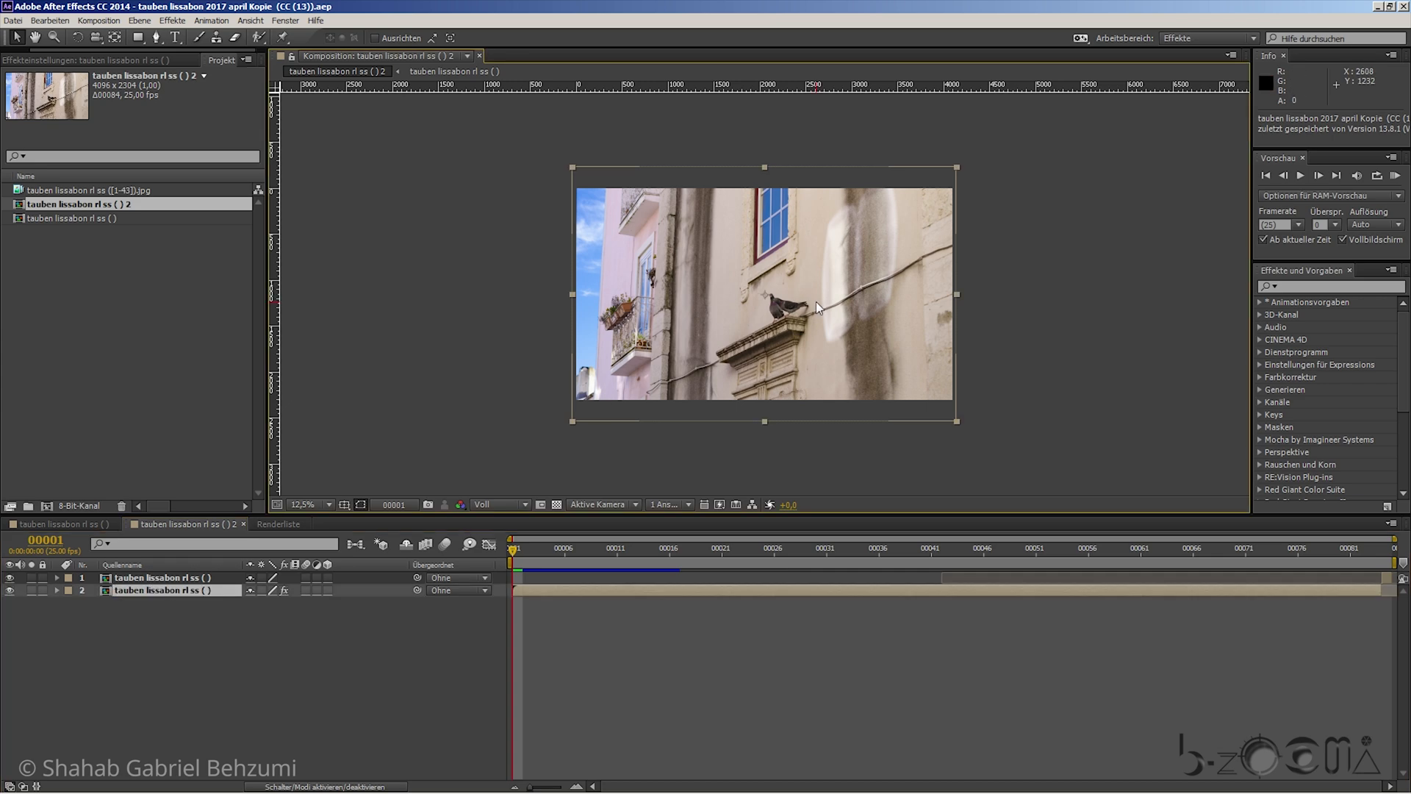
- Inspect the single-frame layer at frame 00084 and play a RAM preview of the composition
click(1374, 549)
click(1382, 552)
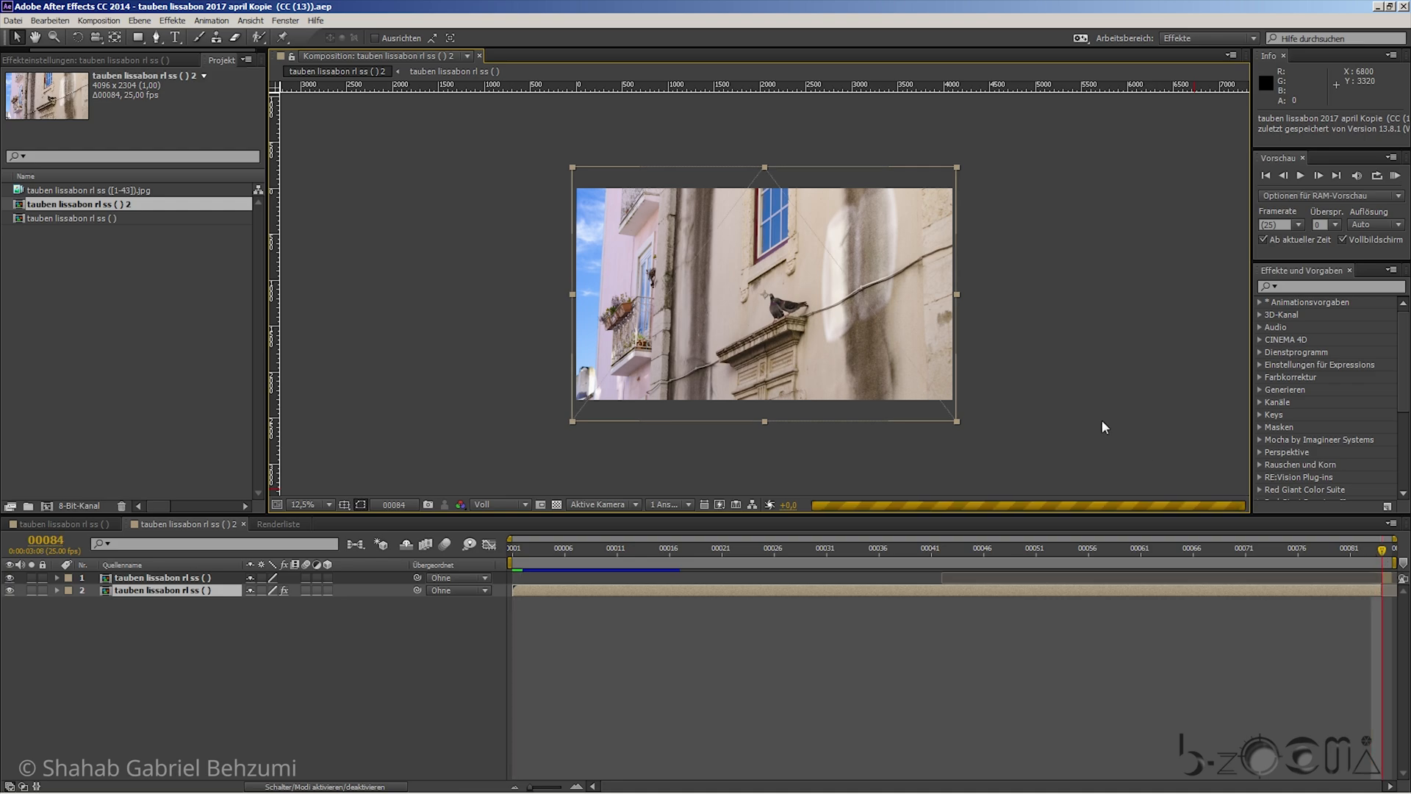
click(882, 303)
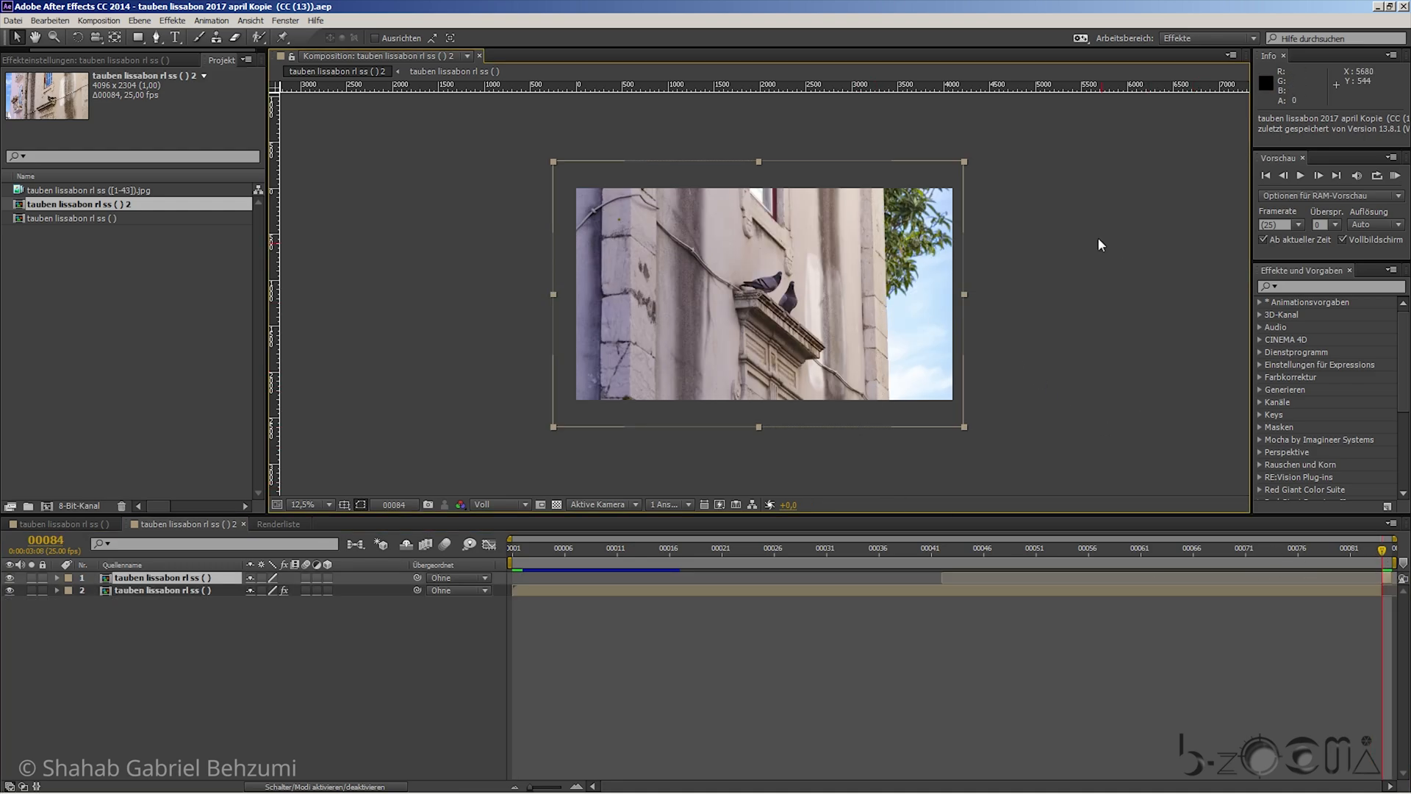
key(KP_0)
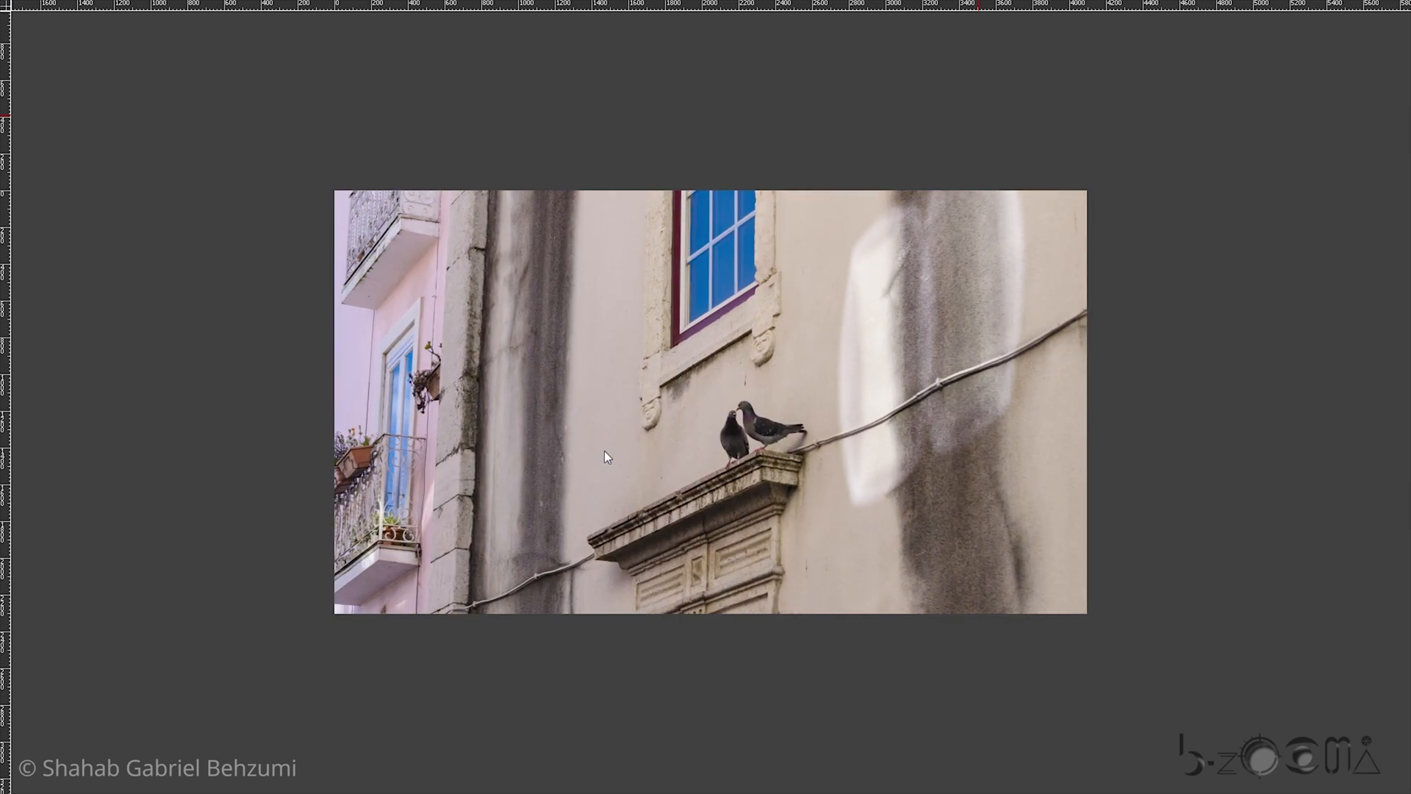
click(715, 438)
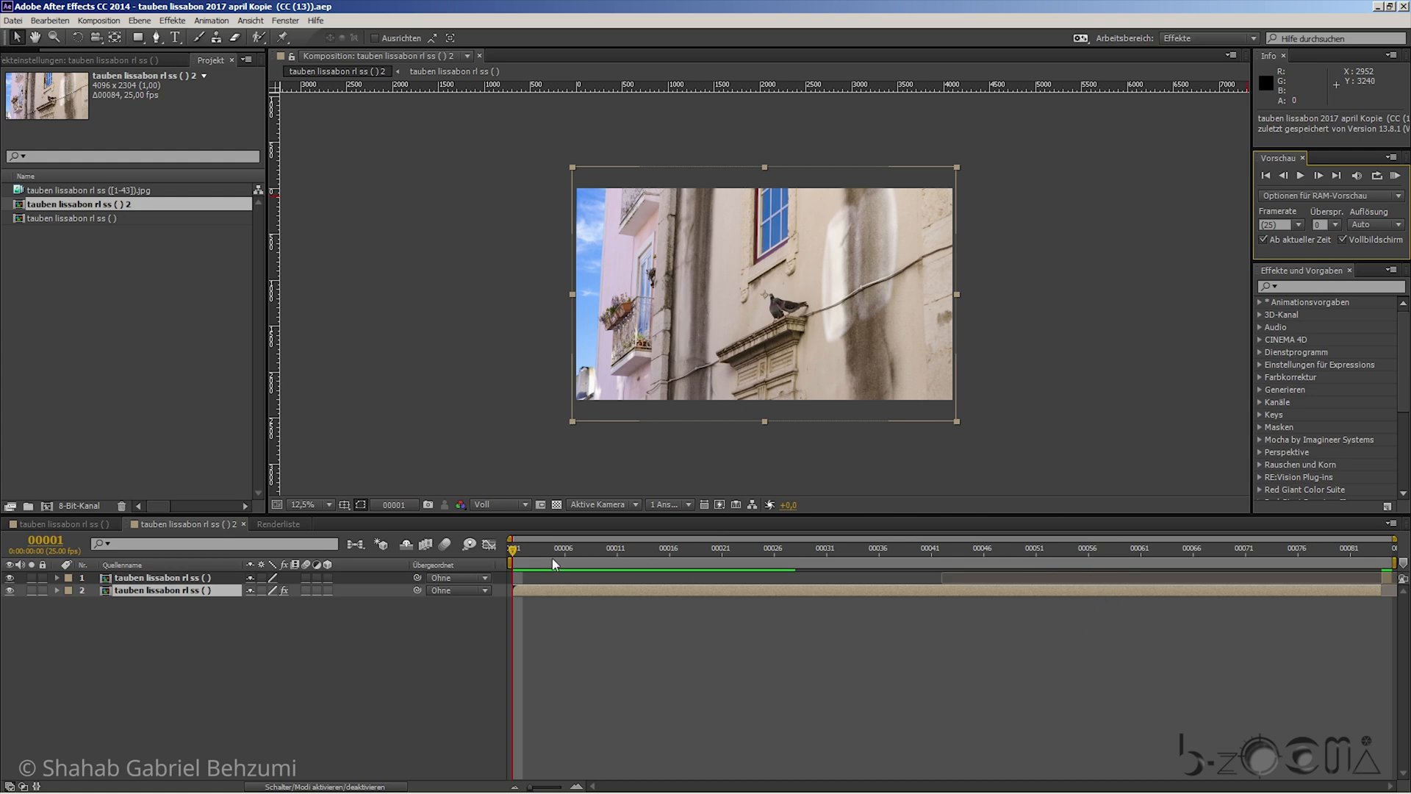
- Scale the Twixtor layer up to 86 % while viewing frame 00025
mouse_move(513, 550)
mouse_down()
mouse_move(787, 569)
mouse_move(693, 578)
mouse_move(766, 581)
mouse_up()
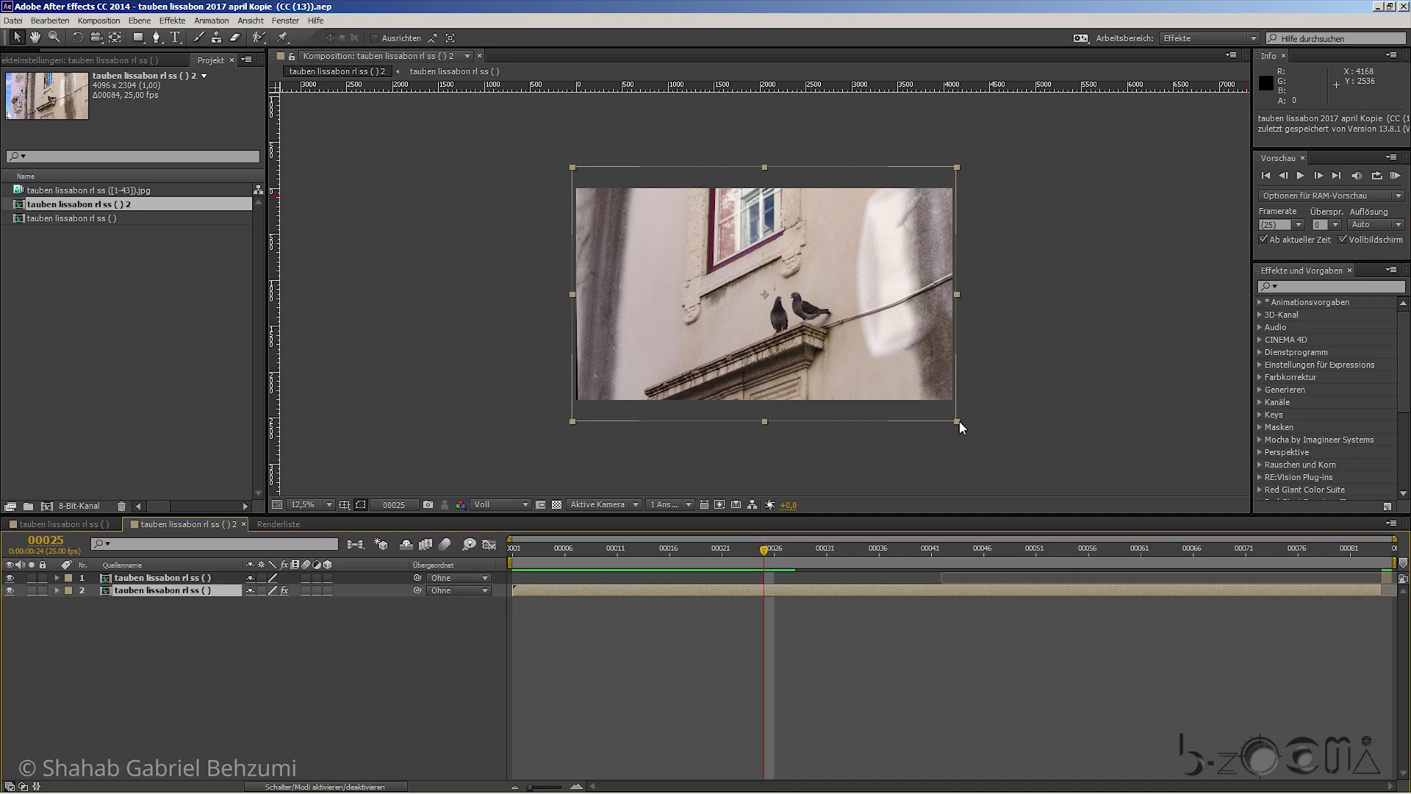
drag(960, 421, 962, 421)
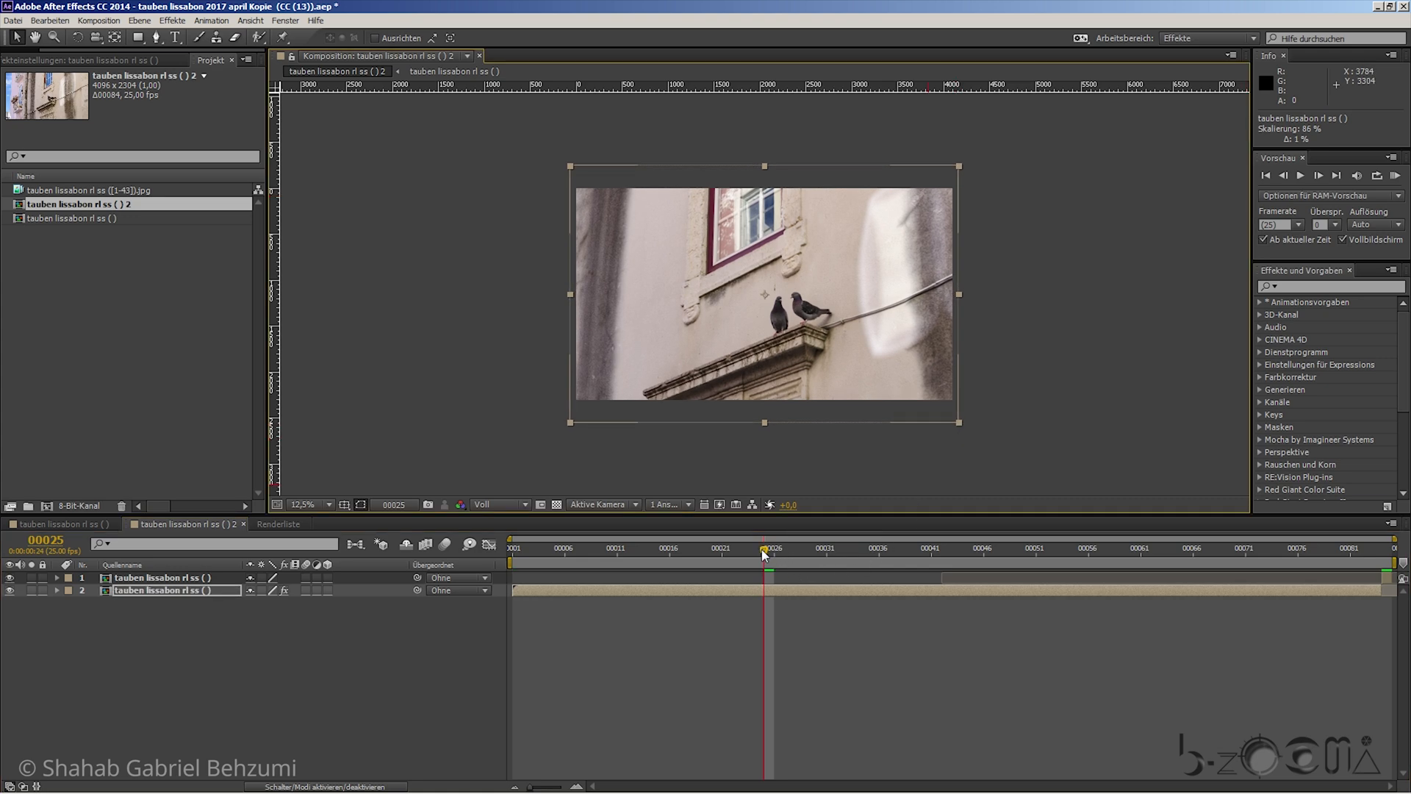
key(space)
- Compare the last frames 00082 to 00084 at the cut between the Twixtor layer and the single-frame layer
drag(1350, 562, 1379, 556)
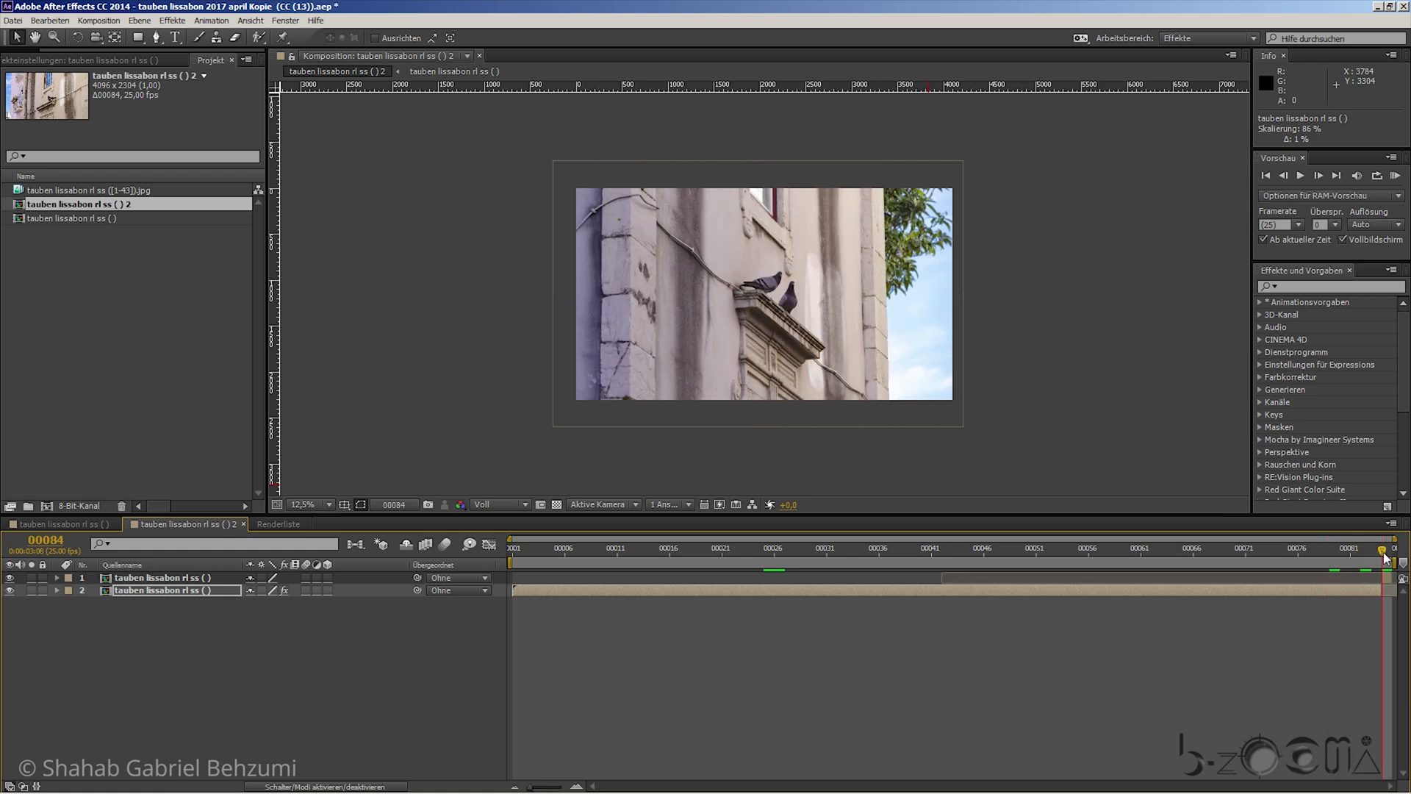
key(Page_Up)
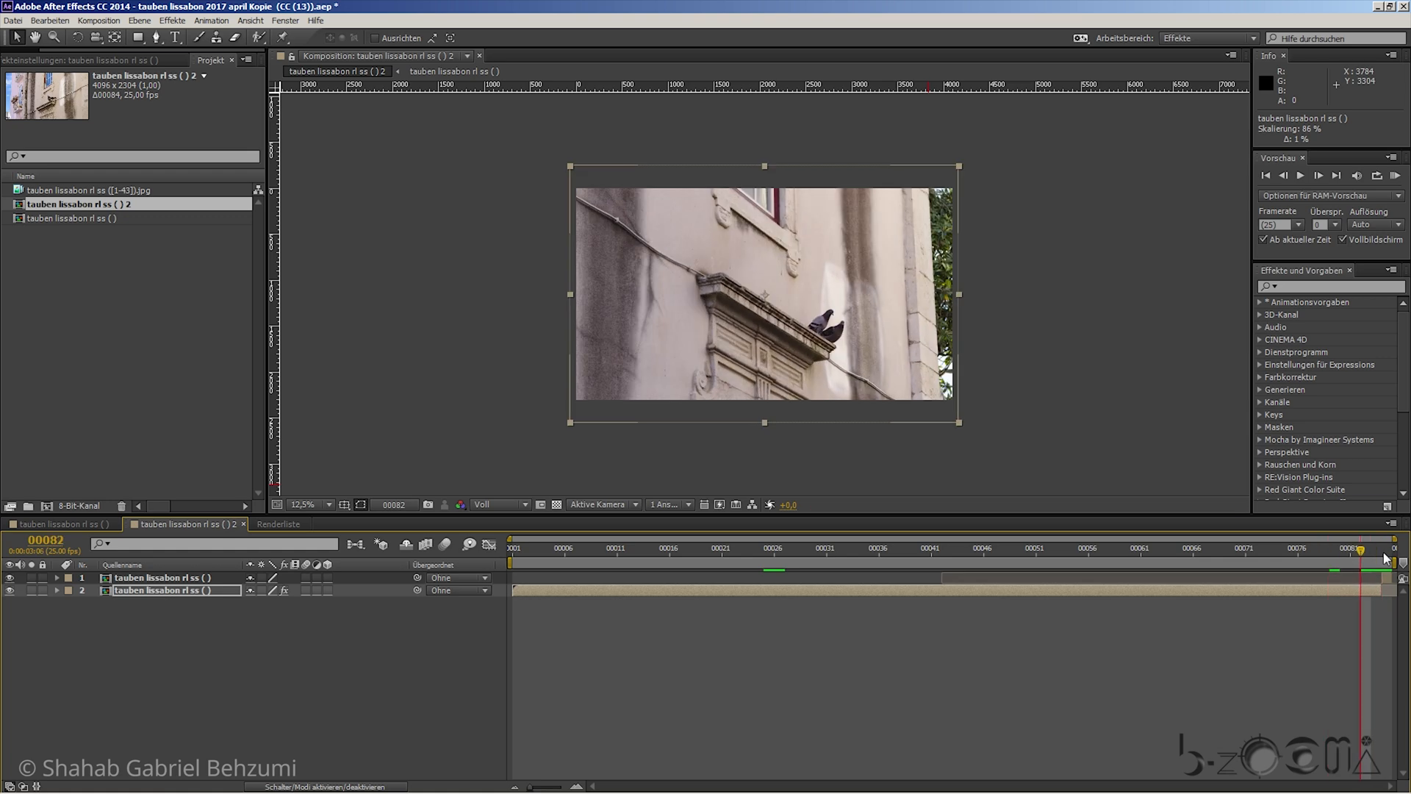
key(Page_Down)
key(Page_Up)
key(Page_Down)
key(Page_Up)
key(Page_Up)
key(Page_Down)
key(Page_Down)
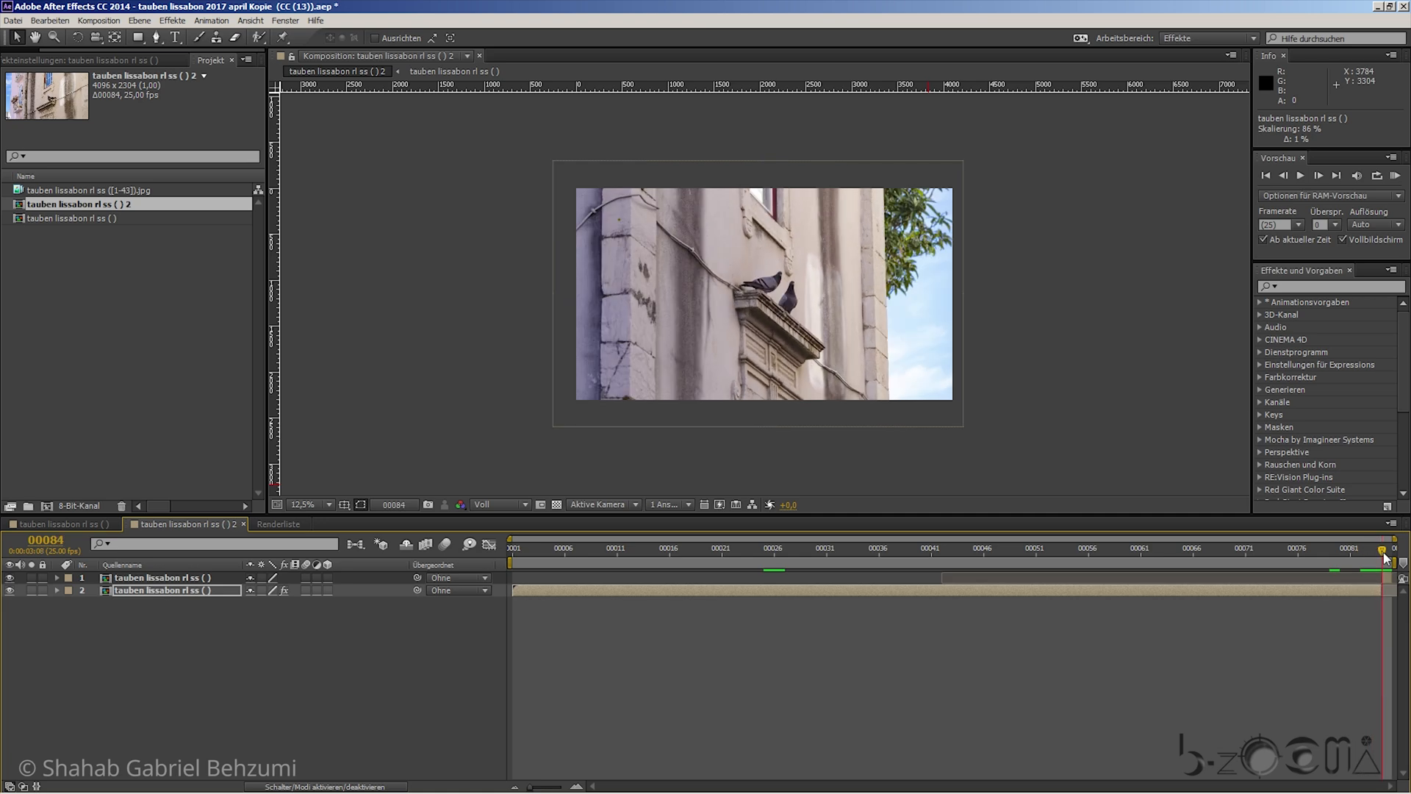
- Select the single-frame layer and check in a closer view how its ledge lines up with the preceding frames
click(1385, 578)
scroll(610, 273, up, 1)
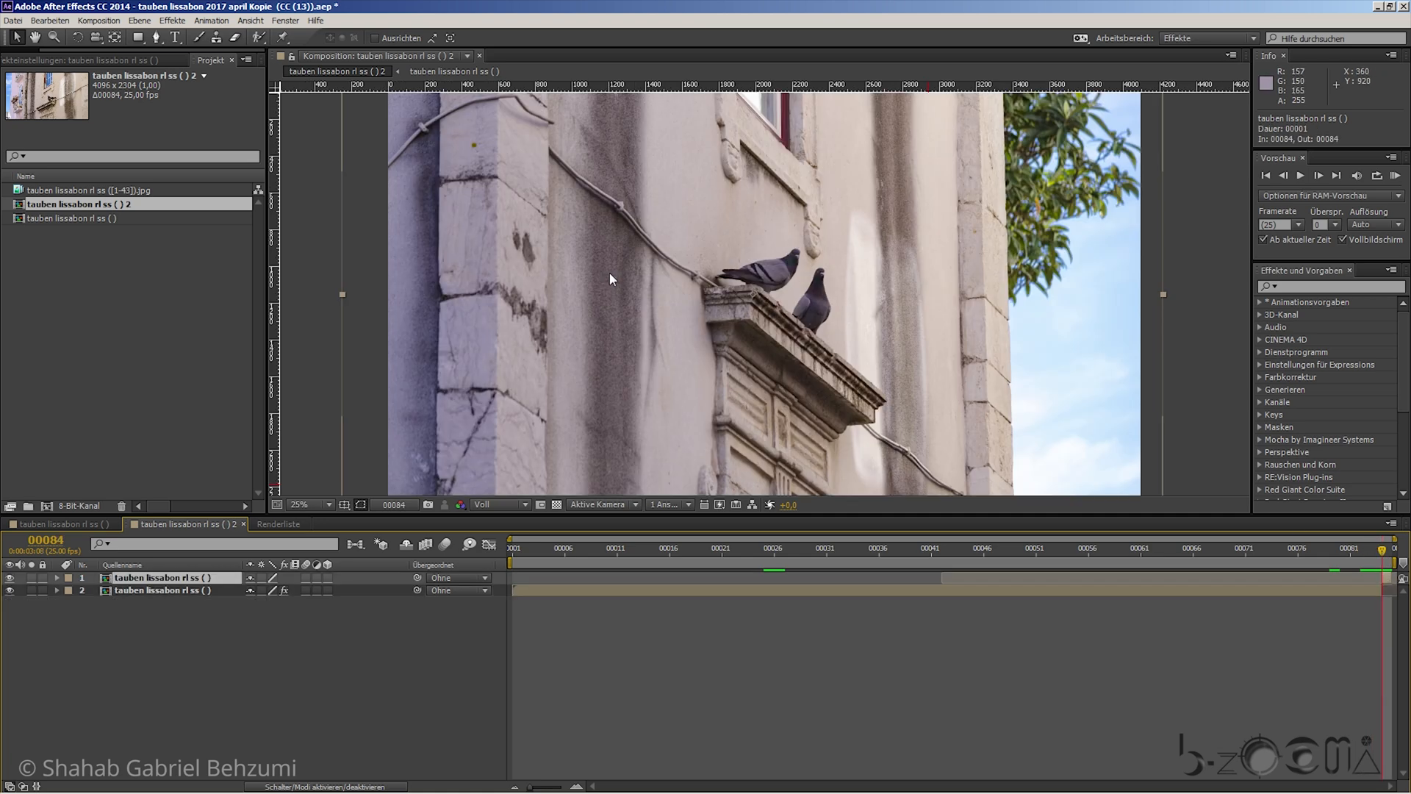
key(Page_Up)
key(Page_Up)
key(Page_Down)
key(Page_Down)
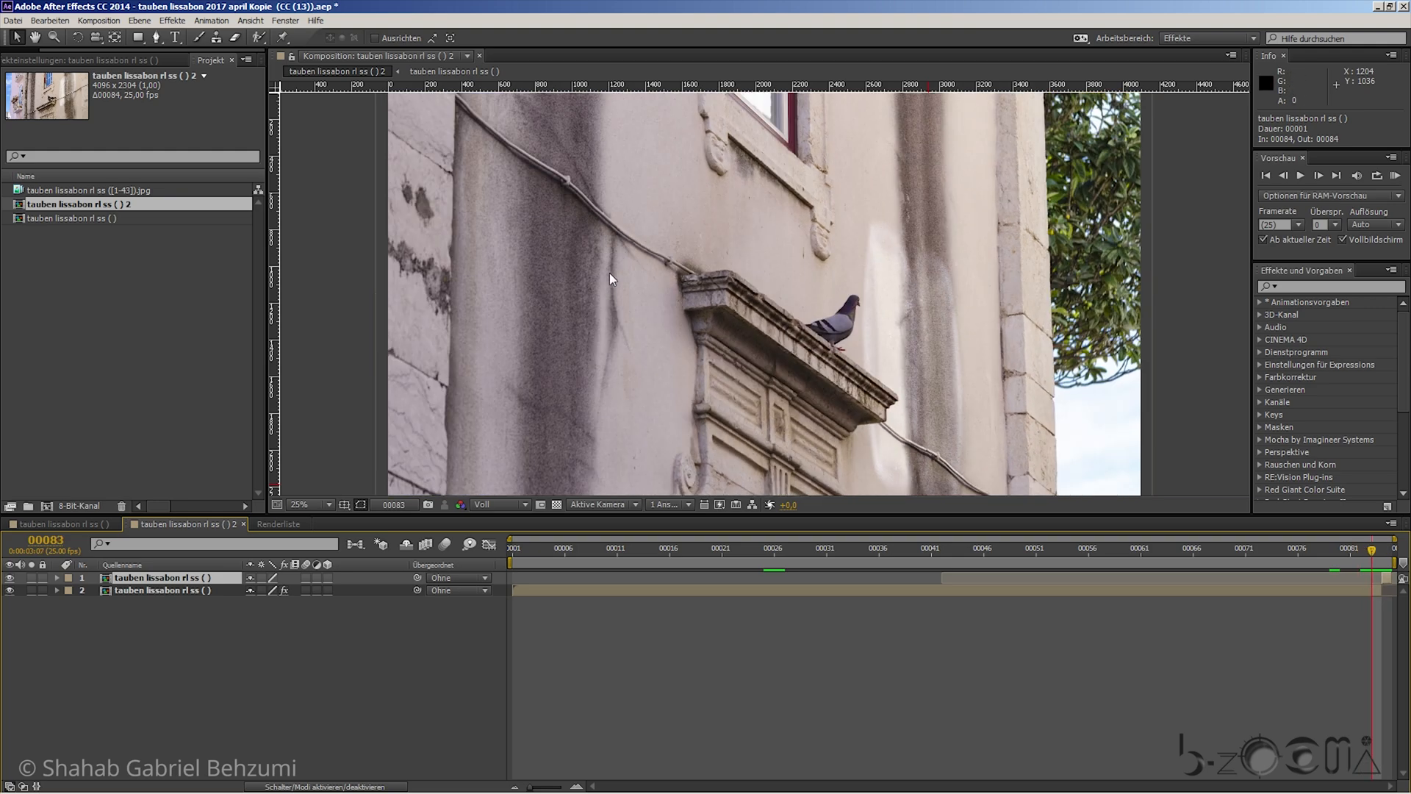
key(Page_Up)
key(Page_Up)
key(Page_Down)
key(Page_Down)
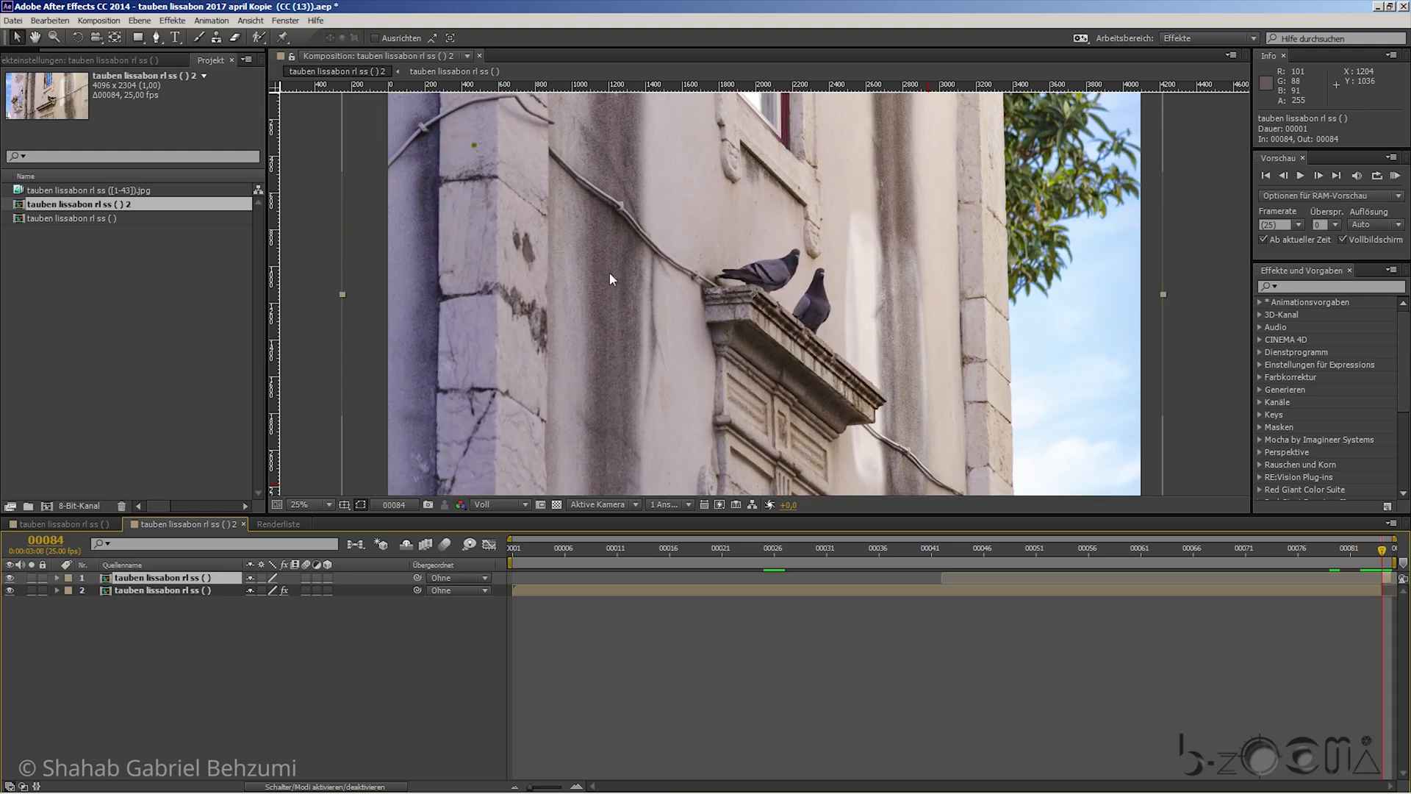
key(Page_Up)
key(Page_Up)
key(Page_Up)
key(Page_Down)
key(Page_Down)
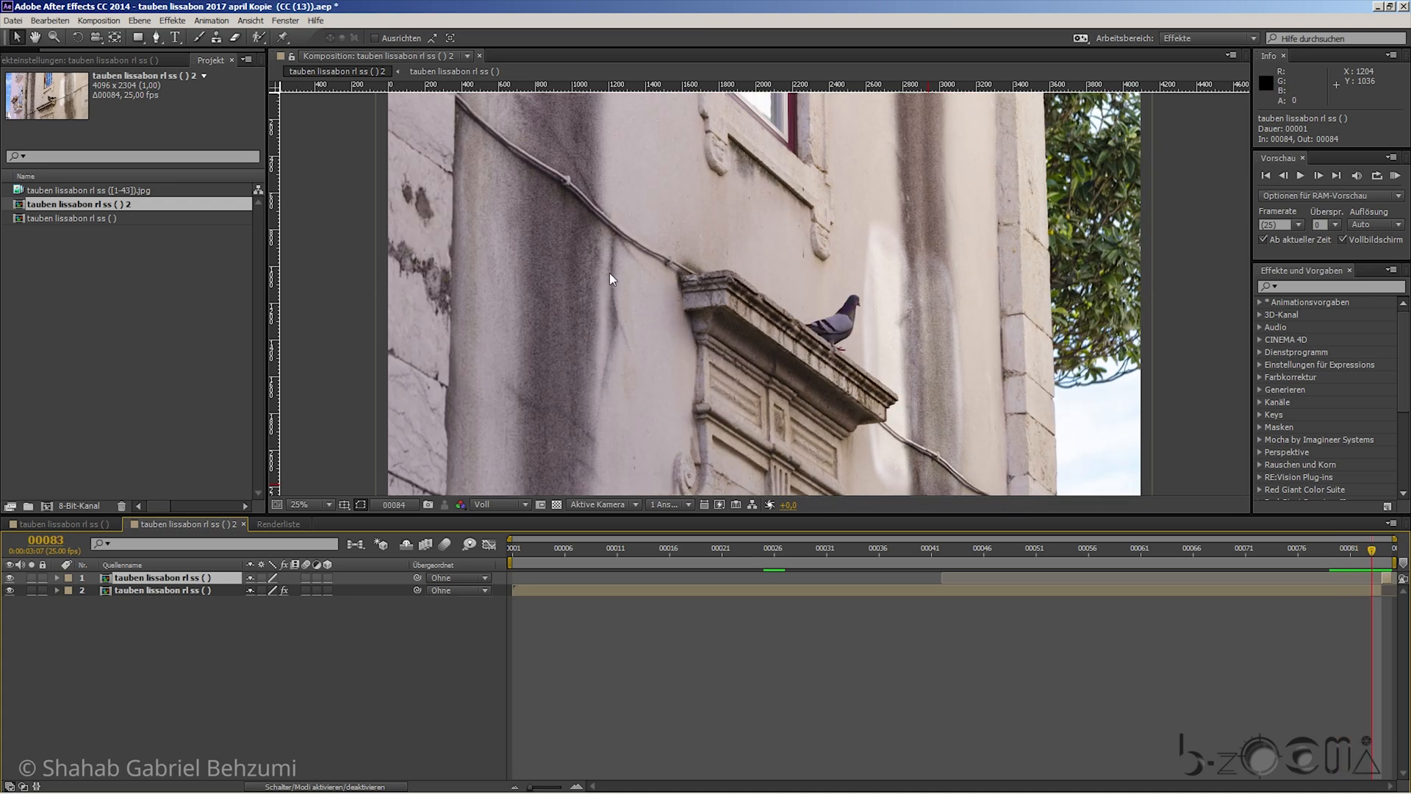
- Nudge the single-frame layer upward to position 1984, 1128 and compare it with frame 00083
key(Page_Down)
key(Up)
key(Up)
key(Up)
key(Up)
key(Up)
key(Up)
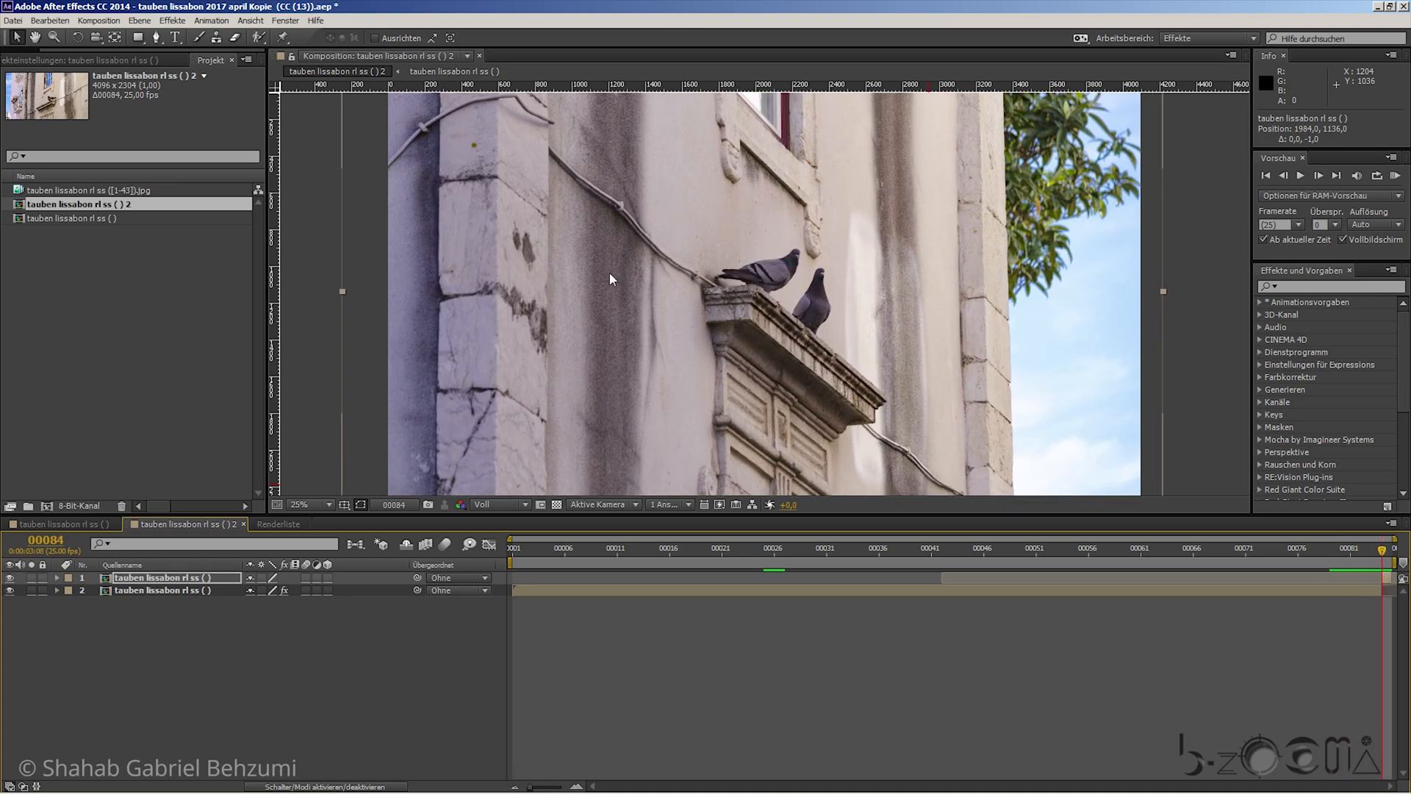
key(Page_Up)
key(Page_Down)
key(Page_Up)
key(Page_Down)
key(Page_Up)
key(Page_Down)
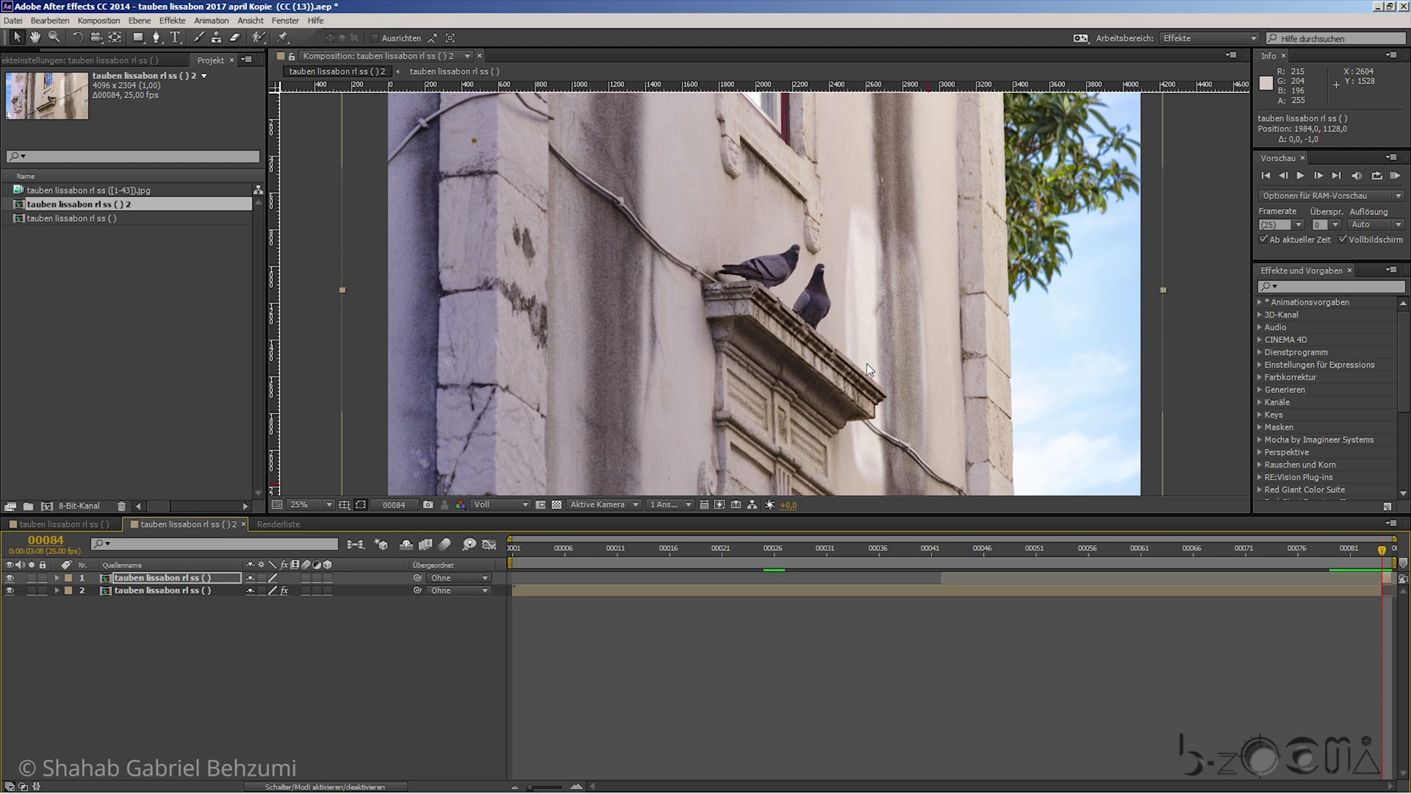
- Examine the vertical jump of the ledge across the last three frames of the composition
key(Page_Up)
key(Page_Up)
key(Page_Down)
key(Page_Down)
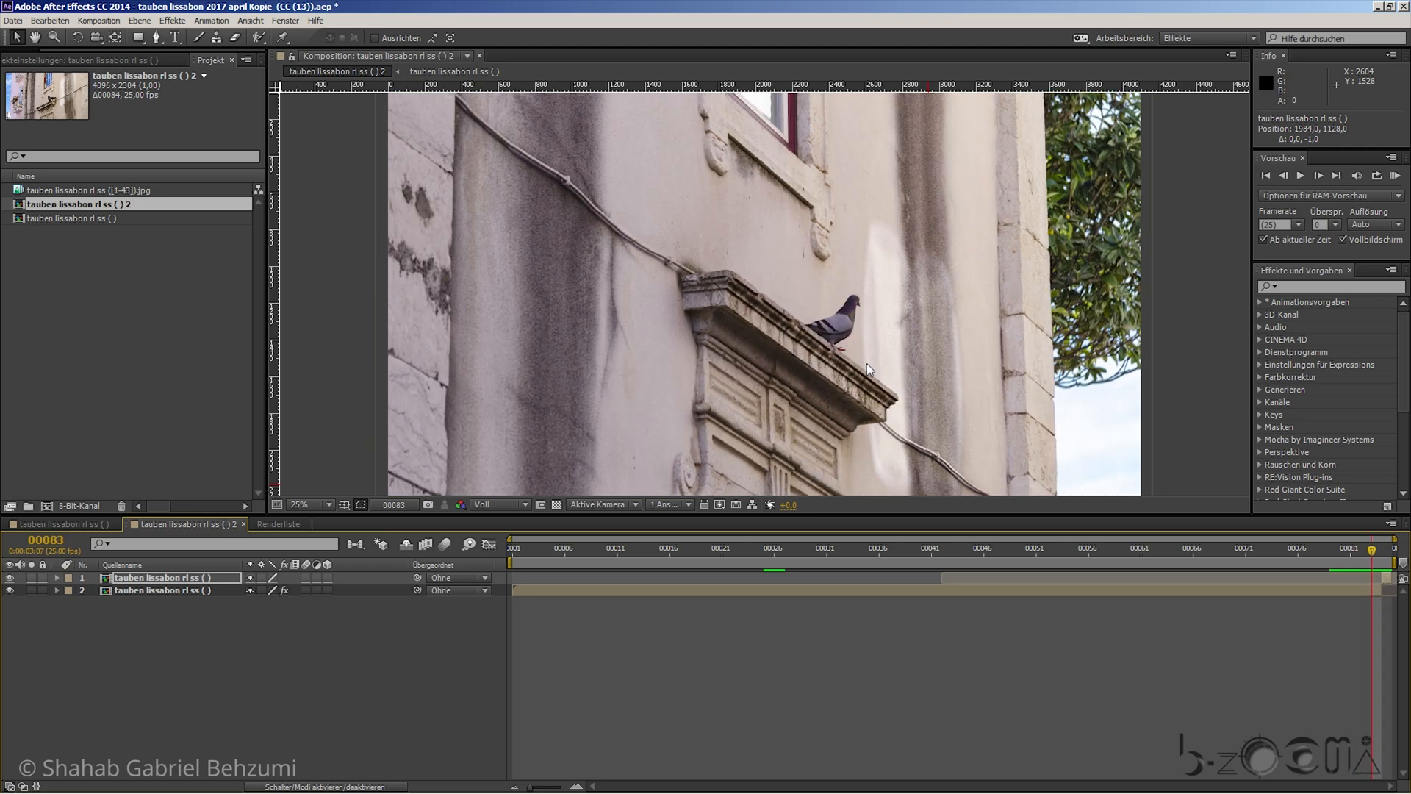
key(Page_Up)
key(Page_Up)
key(Page_Up)
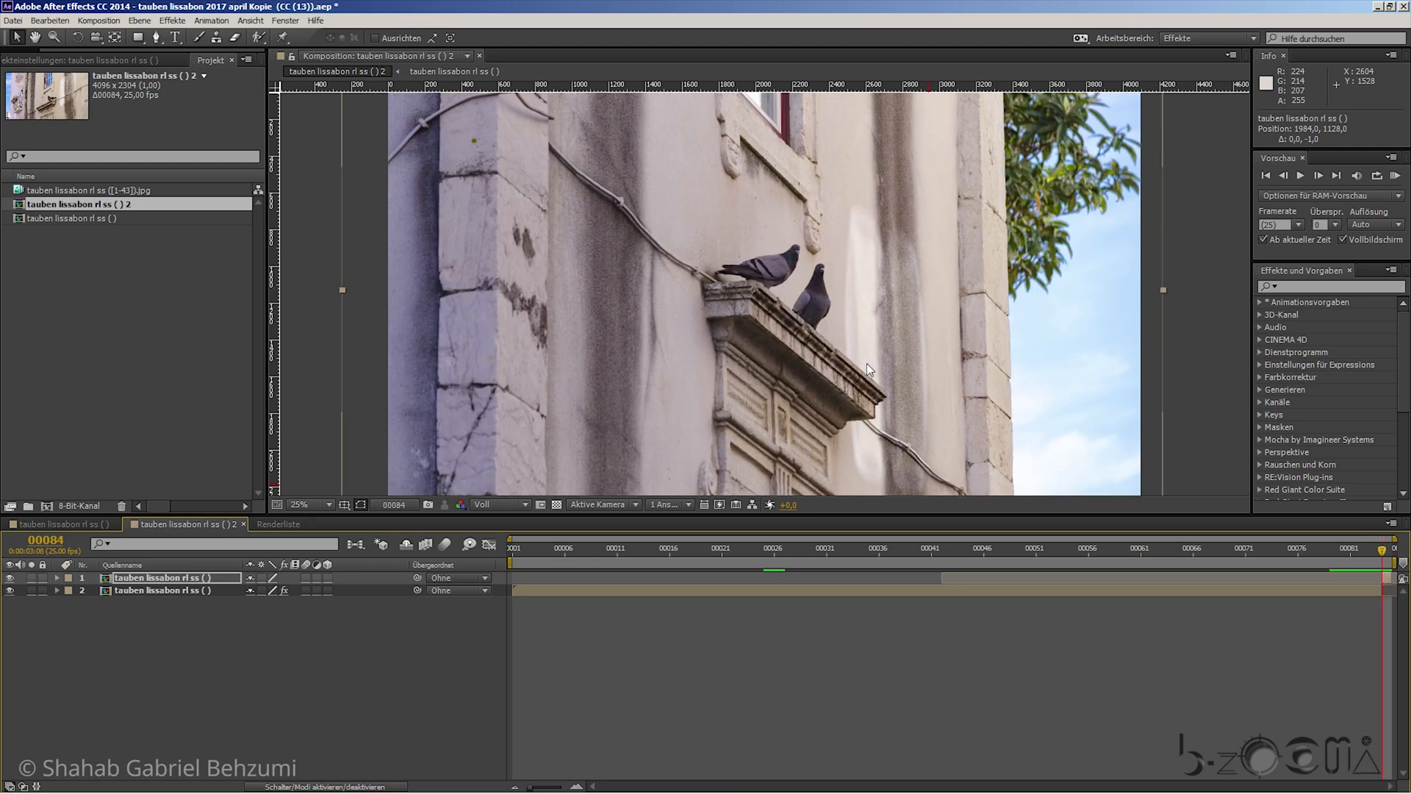
key(Page_Down)
key(Page_Down)
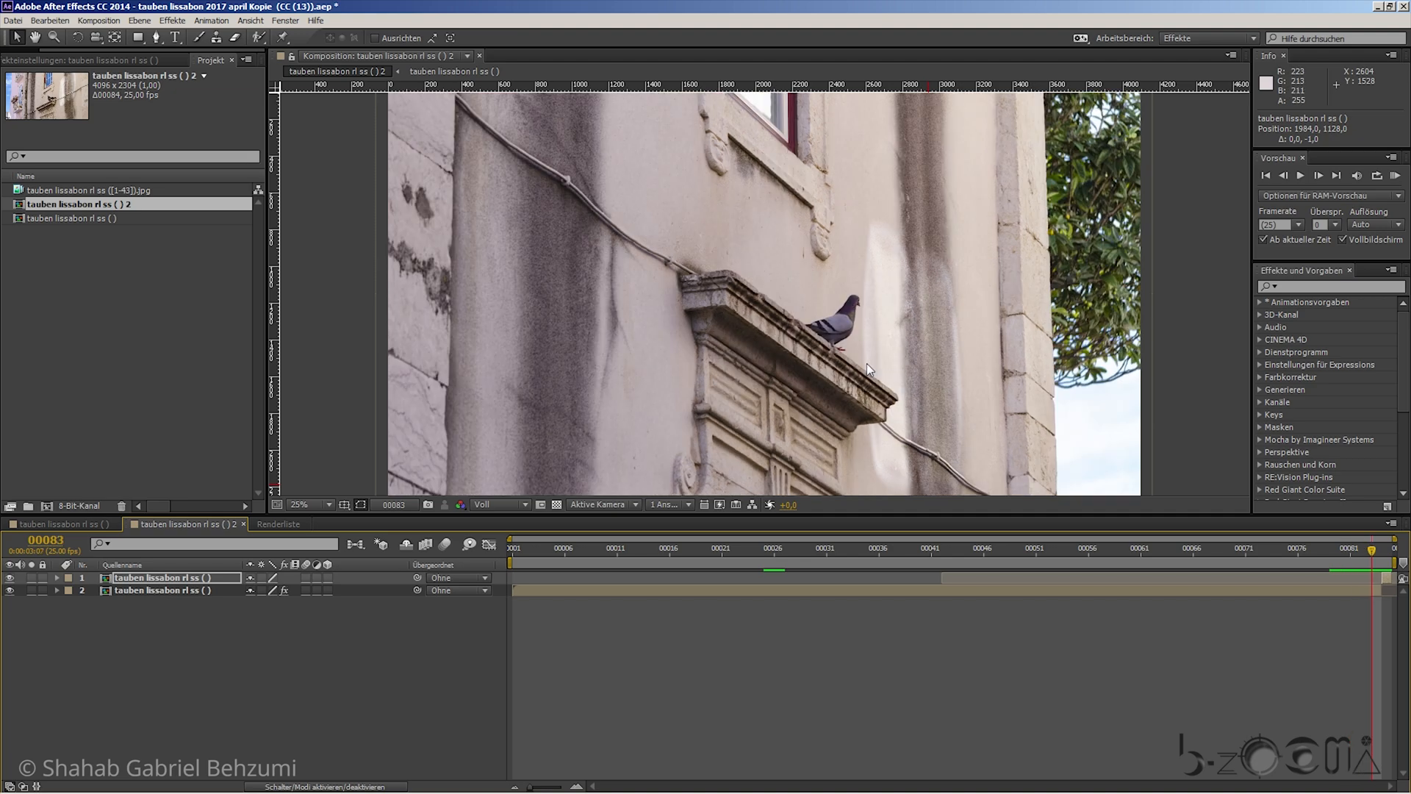
- Fine-tune the single-frame layer at 100 % magnification to position 1984, 1129, checking it against the preceding frames
scroll(785, 335, up, 4)
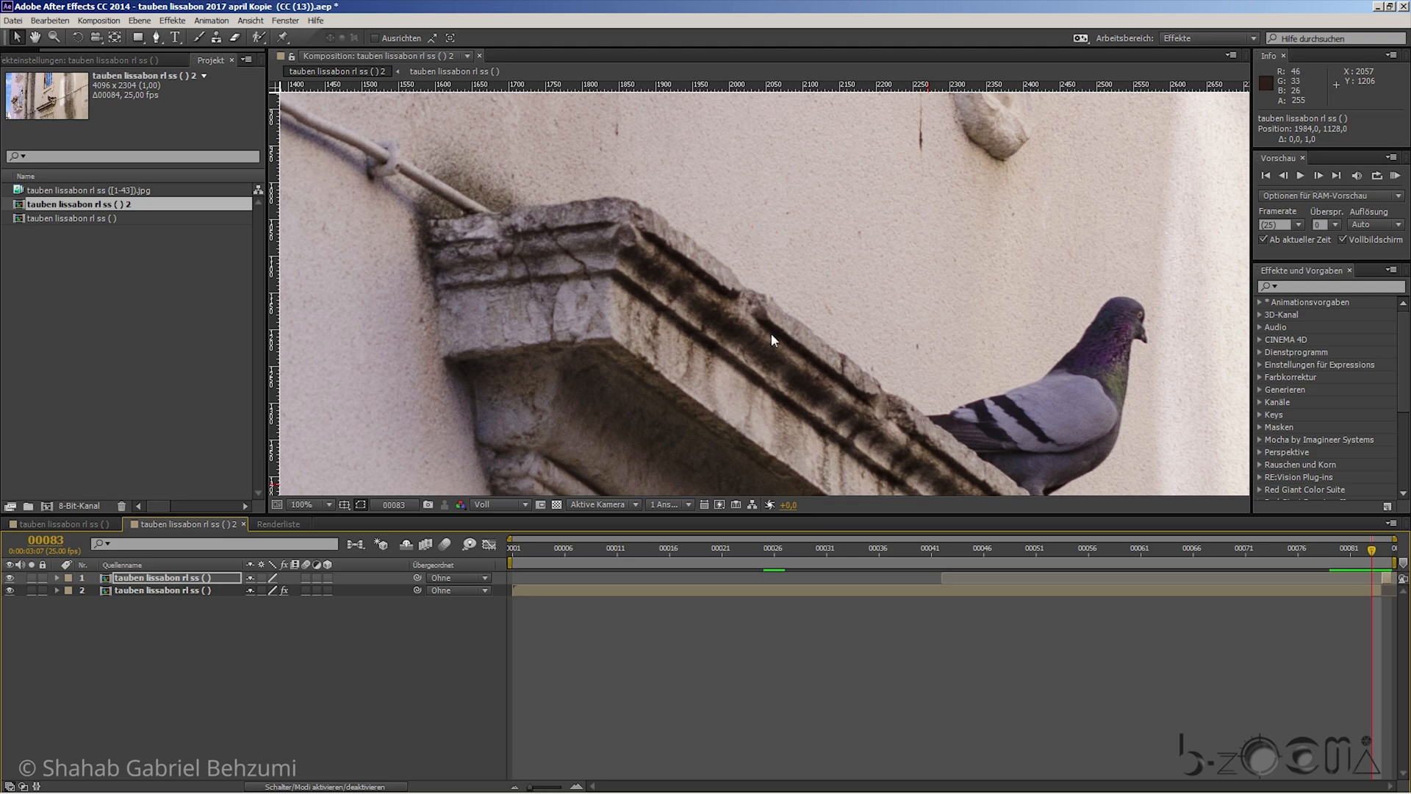
click(1383, 552)
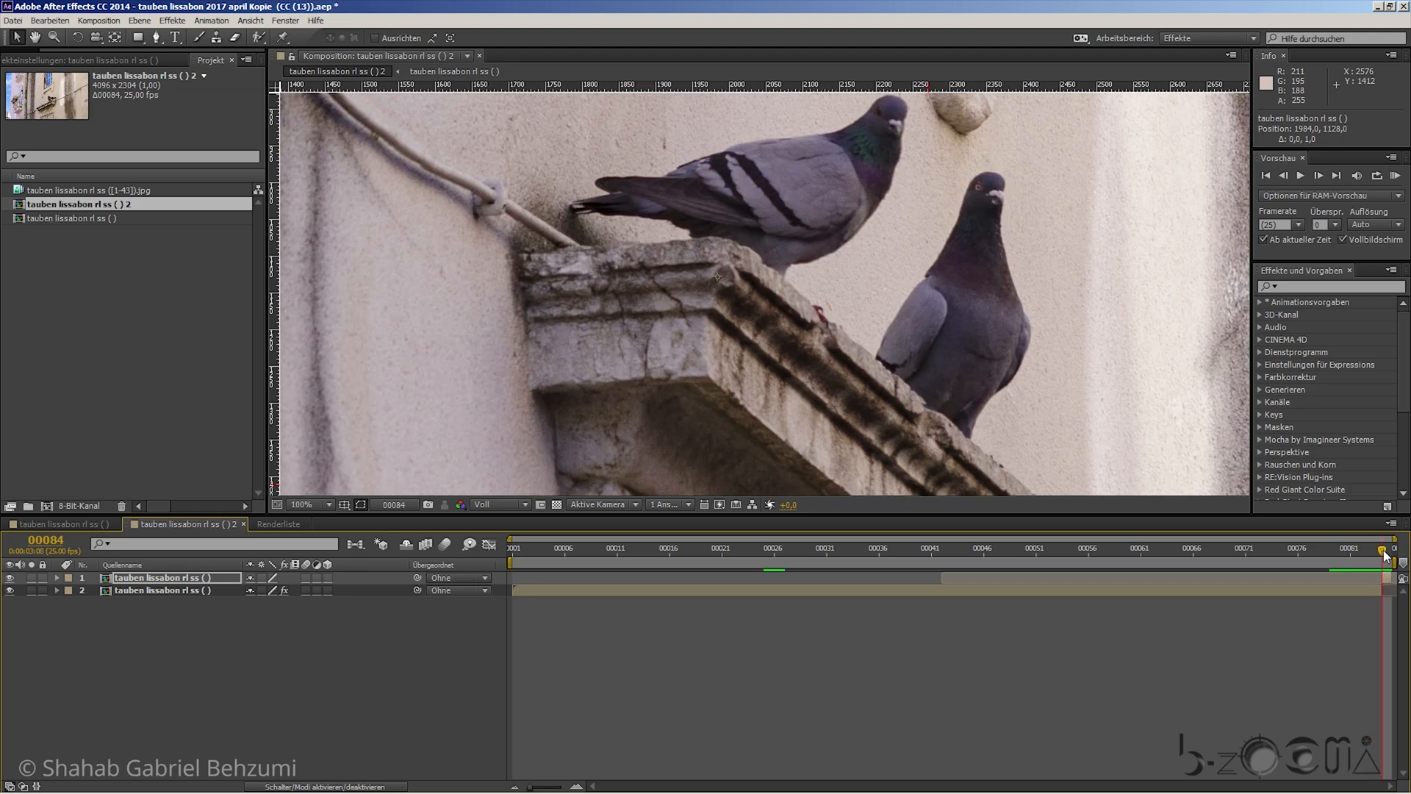
key(Page_Up)
key(Page_Up)
key(Page_Down)
key(Page_Down)
key(Up)
key(Up)
key(Down)
key(Down)
key(Down)
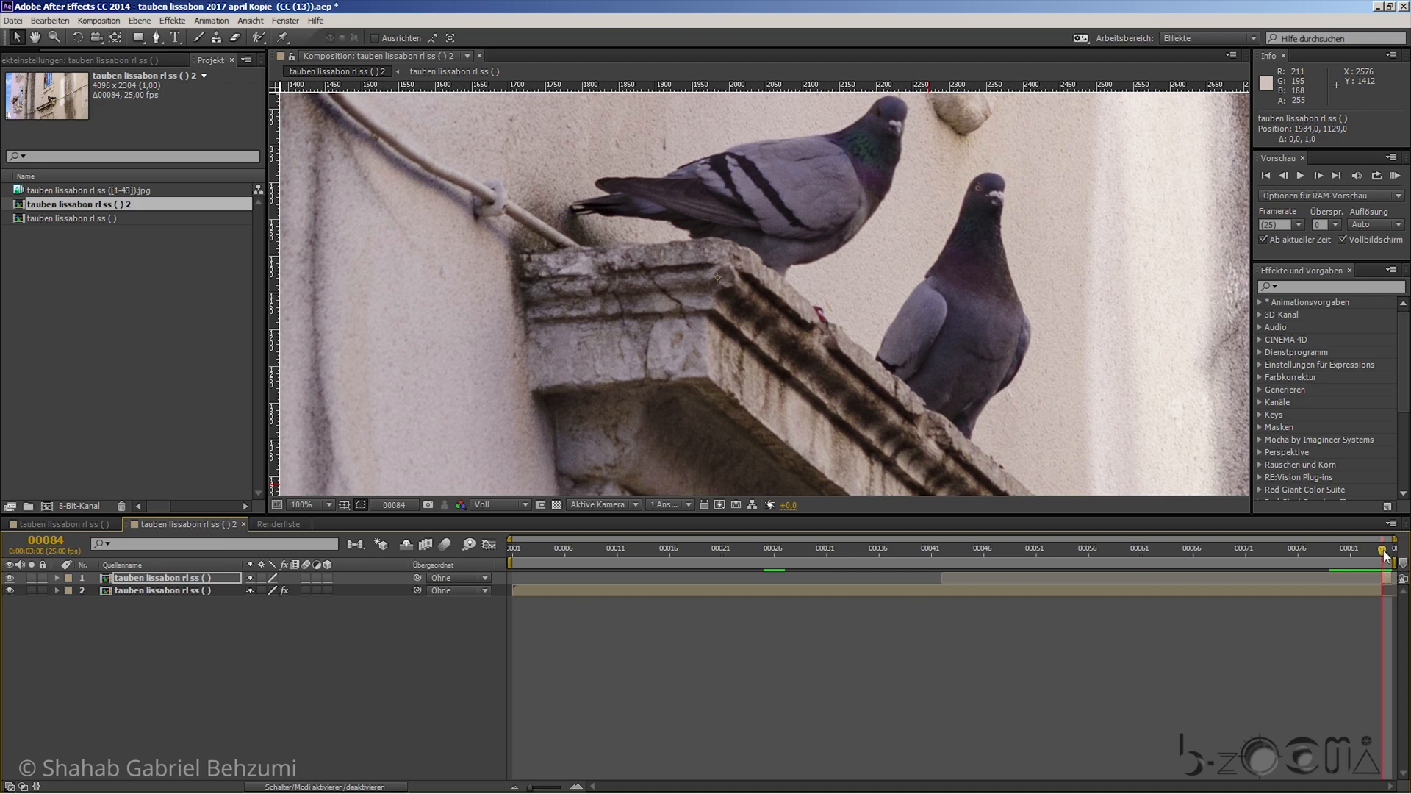
- Try the single-frame layer higher in the whole-frame view, at vertical position 1105
scroll(1037, 351, down, 6)
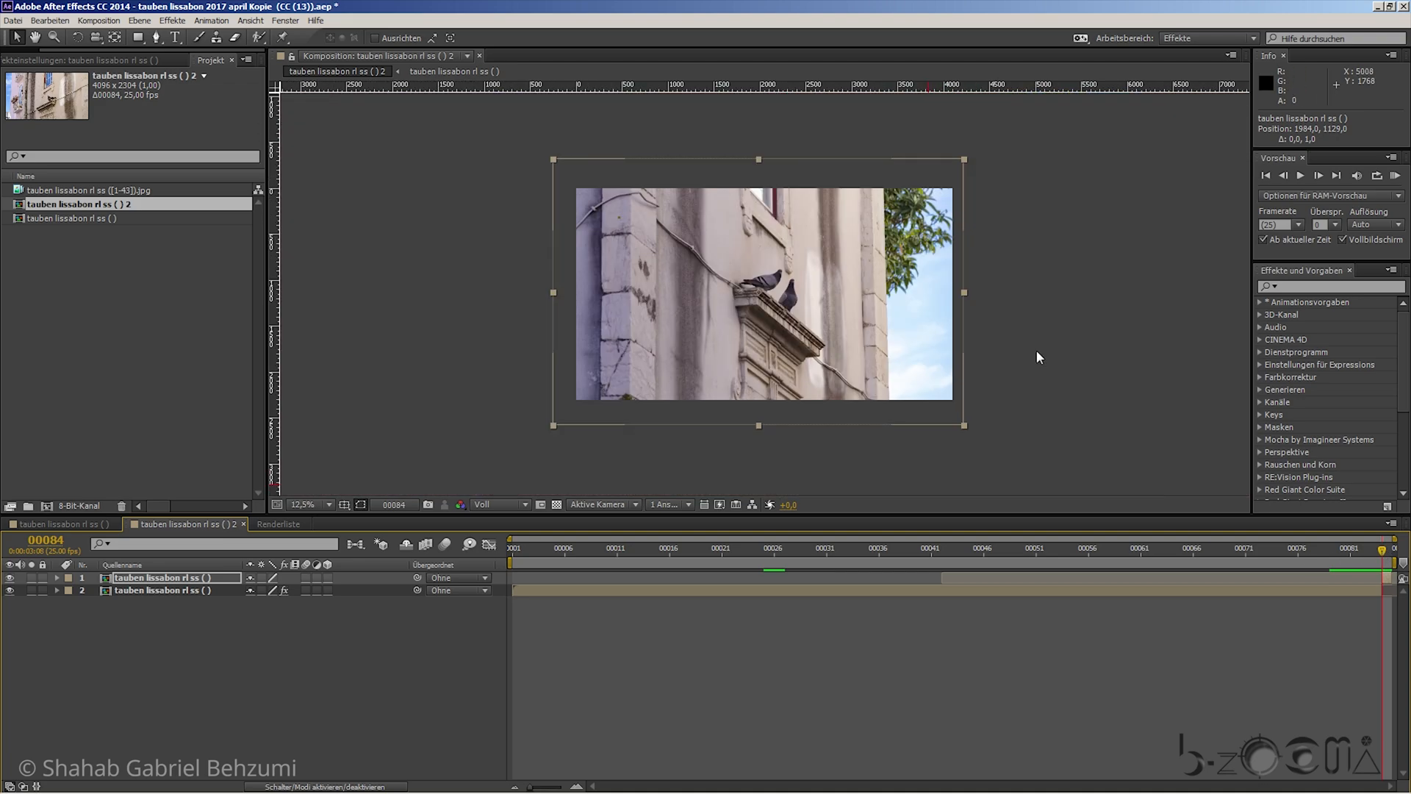
key(Up)
key(Up)
key(Up)
key(Up)
key(Up)
key(Up)
key(Up)
key(Up)
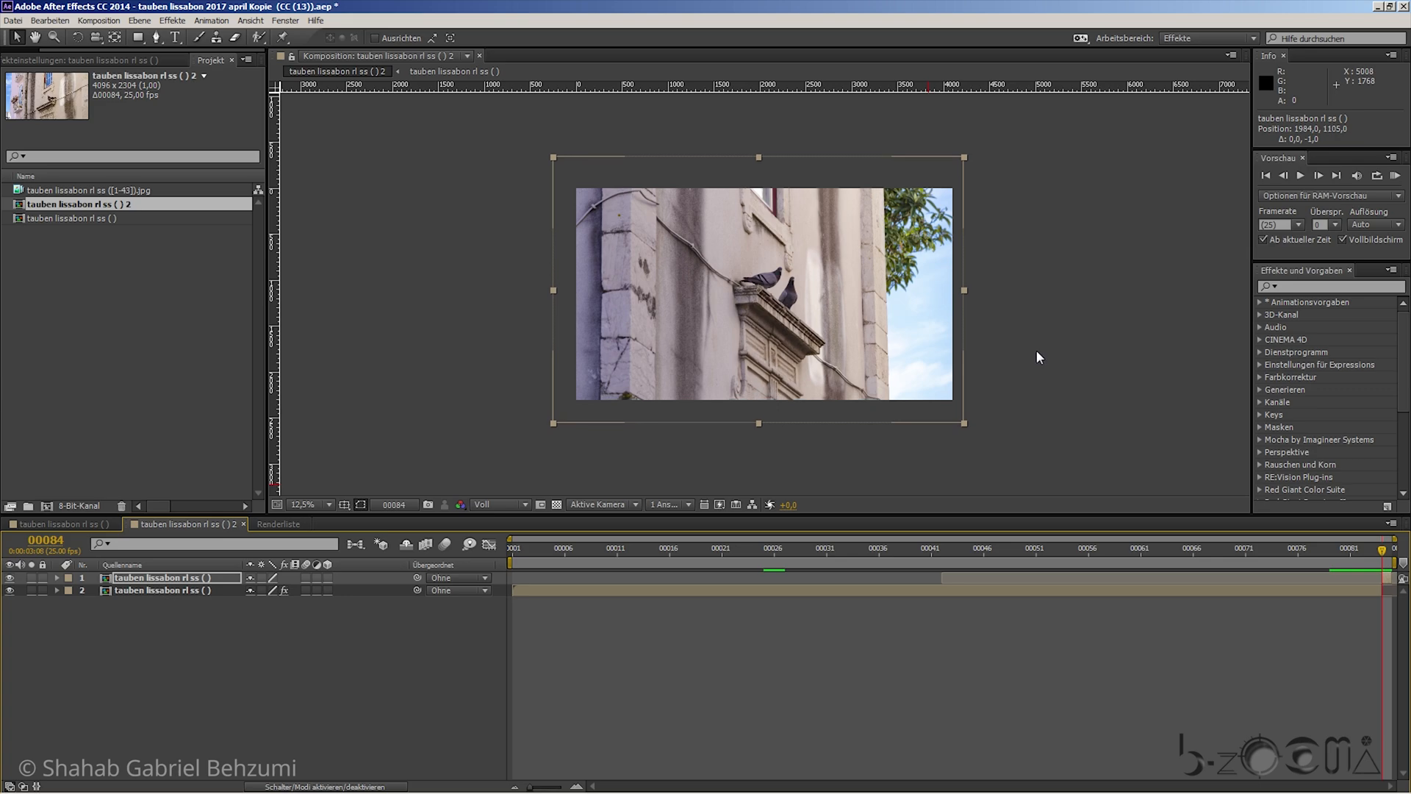
- Try the single-frame layer lower, at vertical position 1145
key(Down)
key(Down)
key(Down)
key(Down)
key(Down)
key(Down)
key(Down)
key(Down)
key(Down)
key(Down)
key(Down)
key(Down)
key(Down)
key(Down)
key(Down)
key(Down)
scroll(969, 335, up, 1)
scroll(971, 341, down, 1)
key(Down)
key(Down)
key(Down)
key(Down)
key(Down)
key(Down)
key(Down)
key(Down)
key(Down)
key(Down)
key(Down)
key(Down)
key(Down)
key(Down)
key(Down)
key(Down)
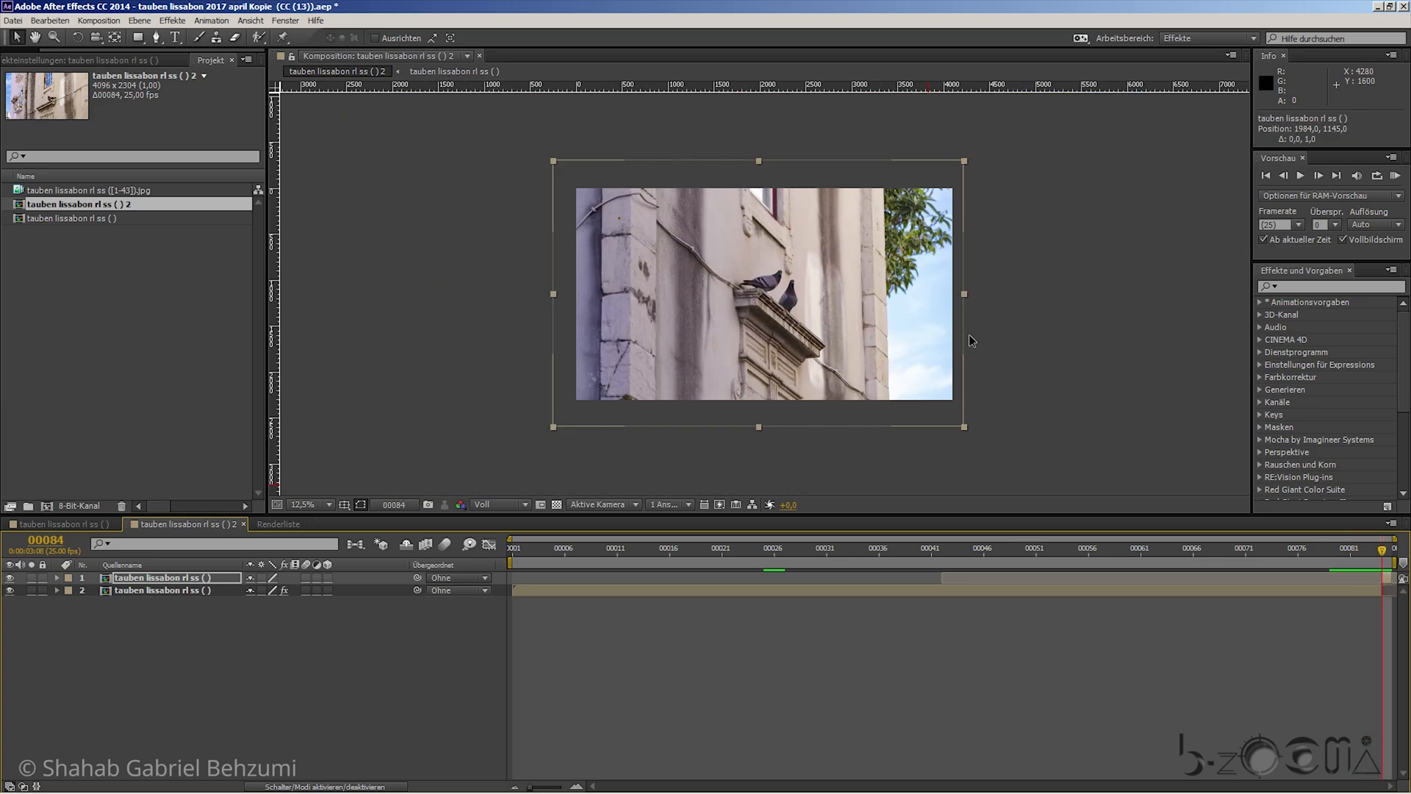
- Move the single-frame layer back up to vertical position 1129 and compare it with frame 00082
key(Up)
key(Up)
key(Up)
key(Up)
key(Up)
key(Up)
key(Up)
key(Up)
key(Up)
key(Up)
key(Up)
key(Up)
key(Up)
key(Up)
key(Up)
key(Up)
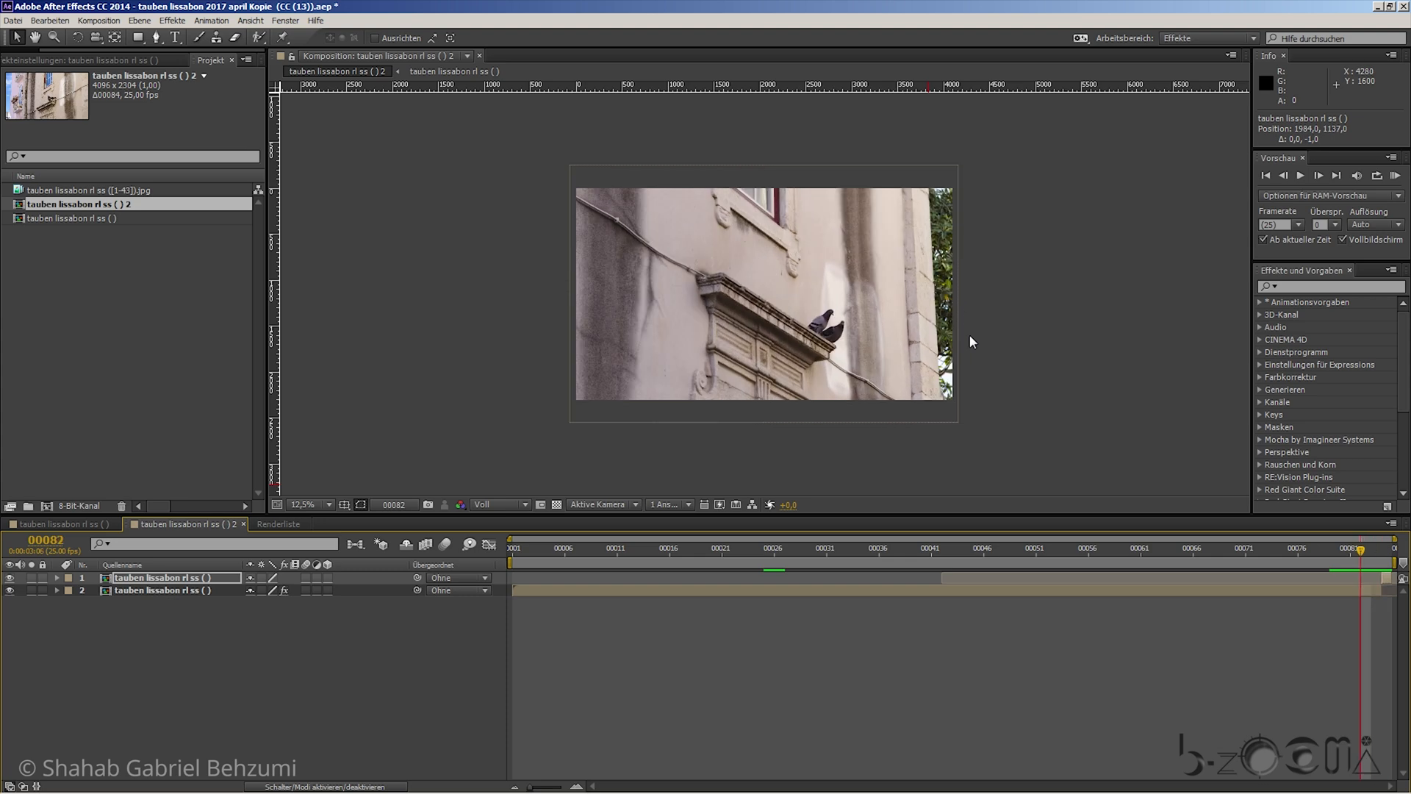
key(Up)
key(Up)
key(Up)
key(Up)
key(Up)
key(Up)
key(Up)
key(Up)
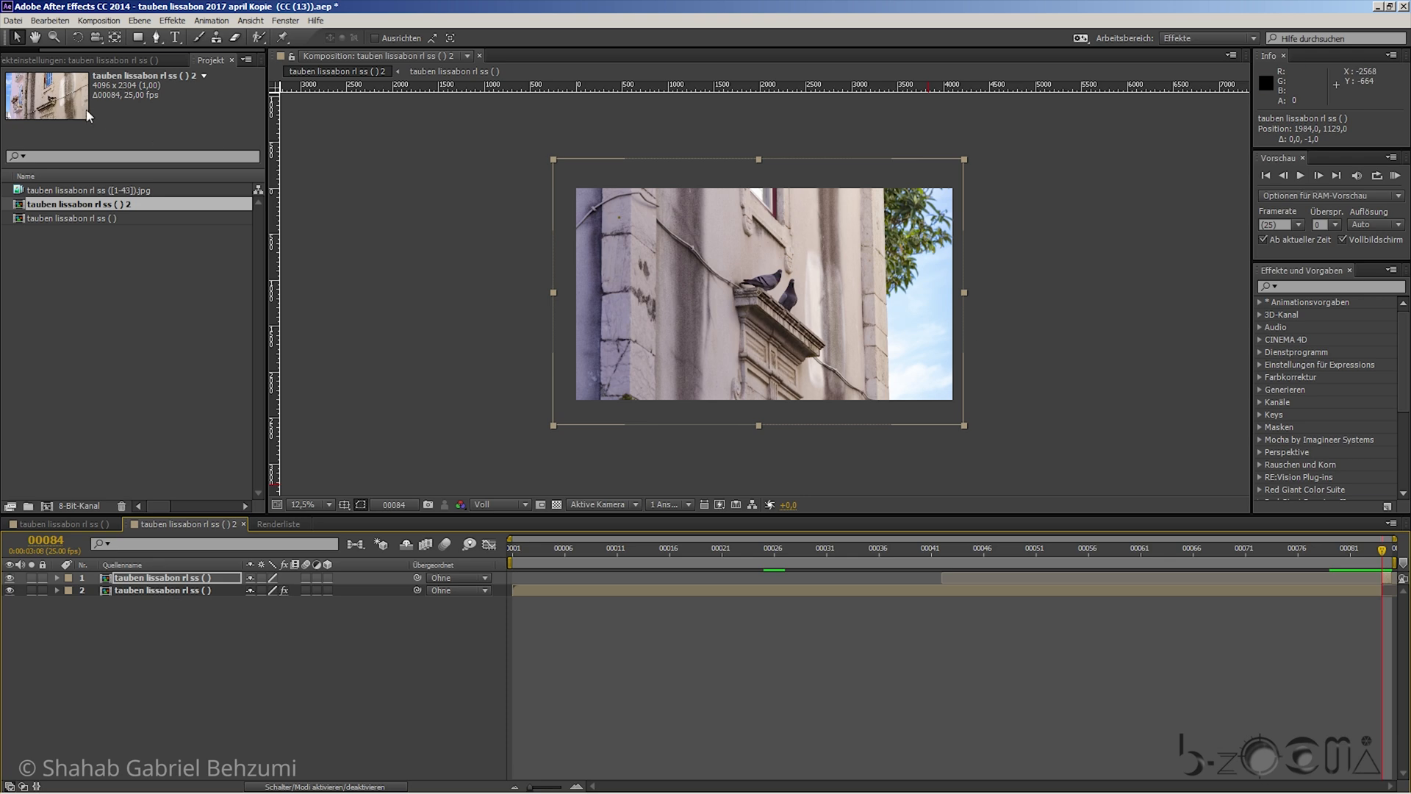
- Save the project and add composition tauben lissabon rl ss ( ) 2 to the render queue as its only item
click(12, 22)
click(47, 120)
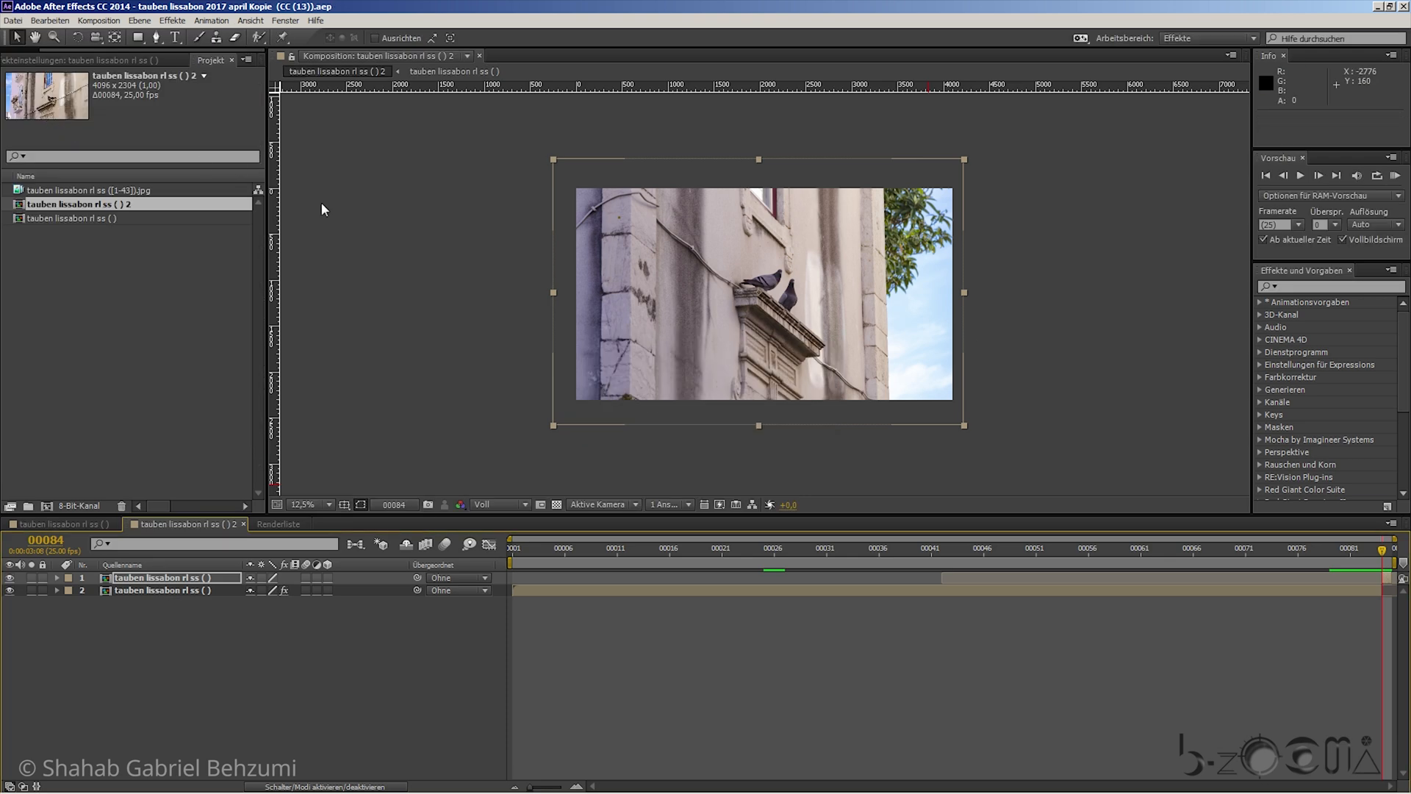
click(100, 20)
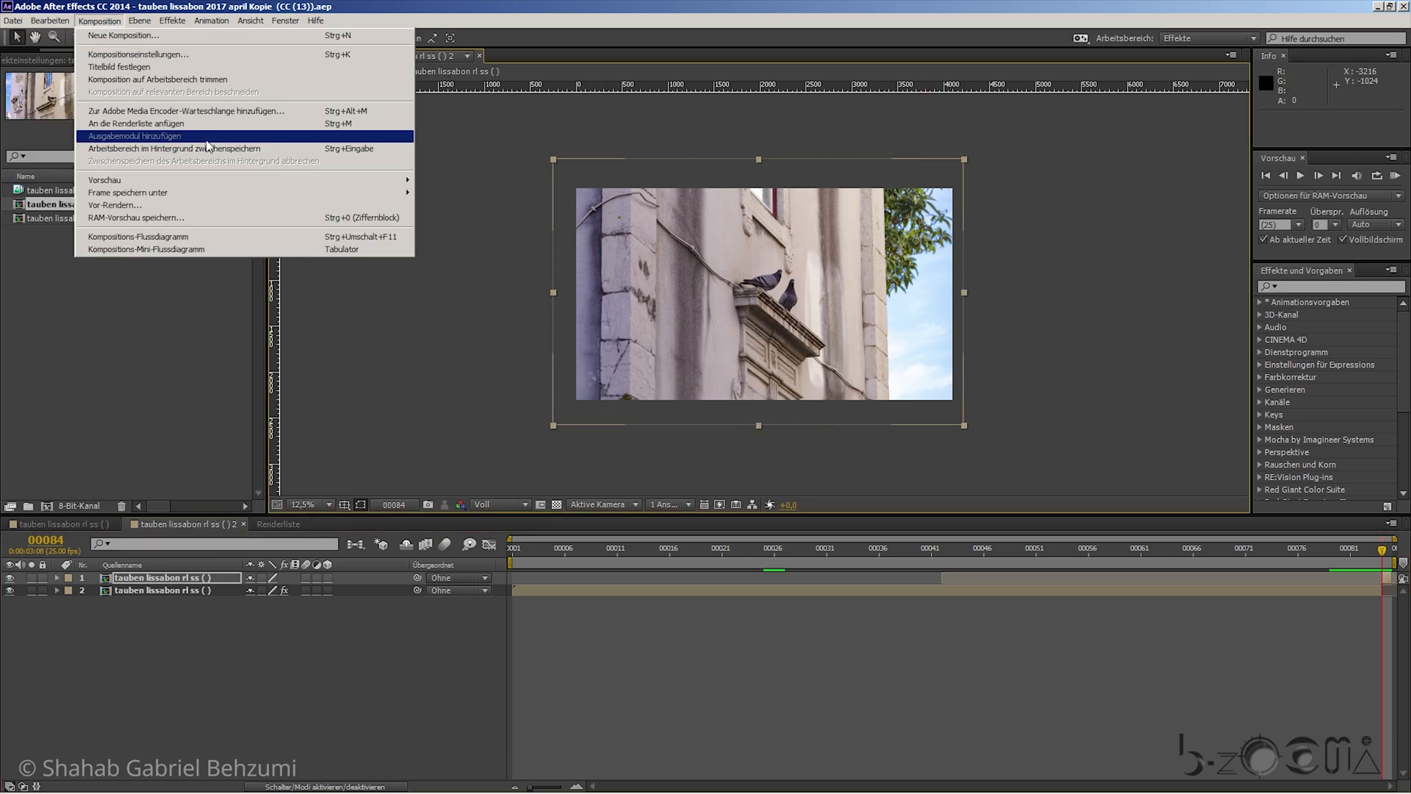
click(186, 124)
click(155, 599)
key(Delete)
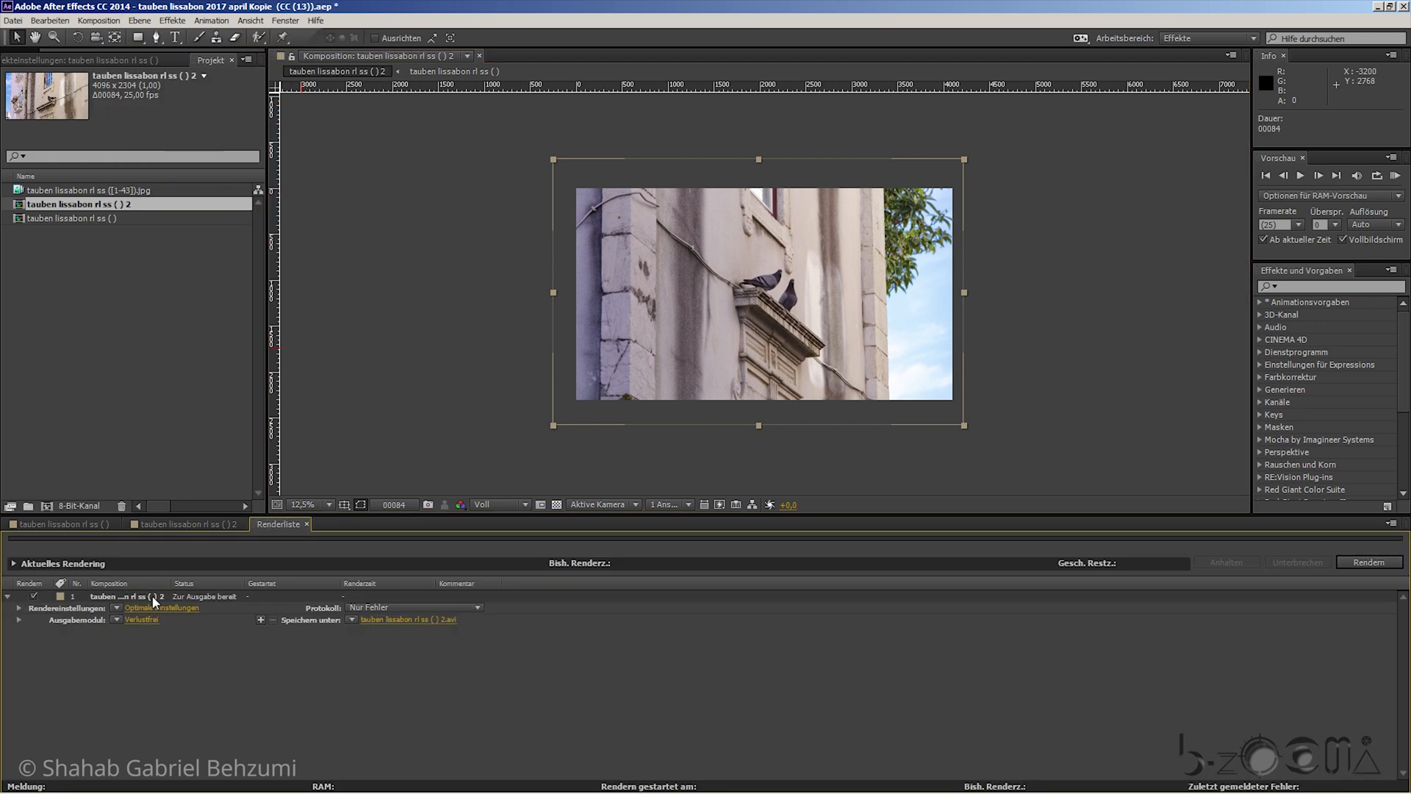
- Set the queued composition's output module to QuickTime format, keeping the Foto - JPEG codec at quality 96
click(141, 619)
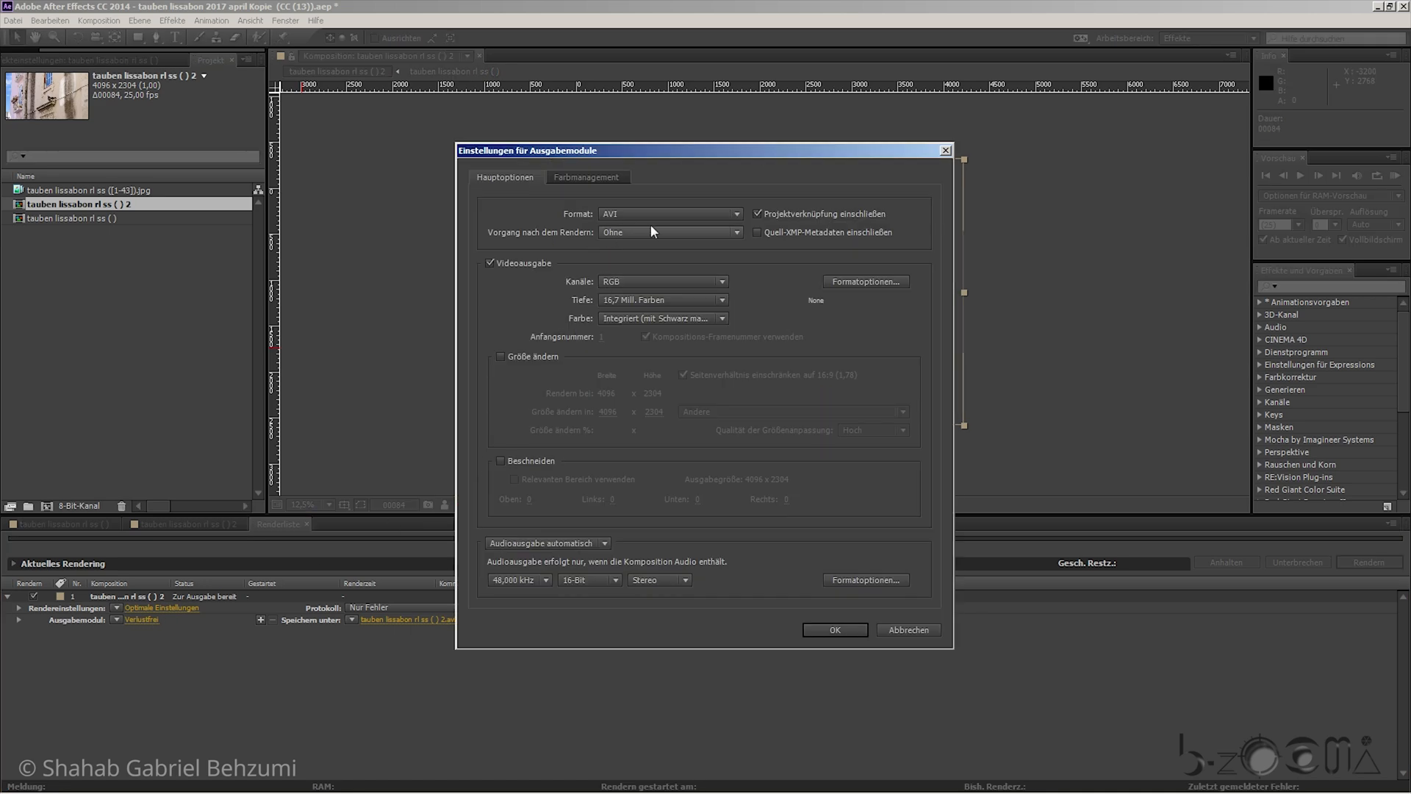
click(663, 214)
click(633, 351)
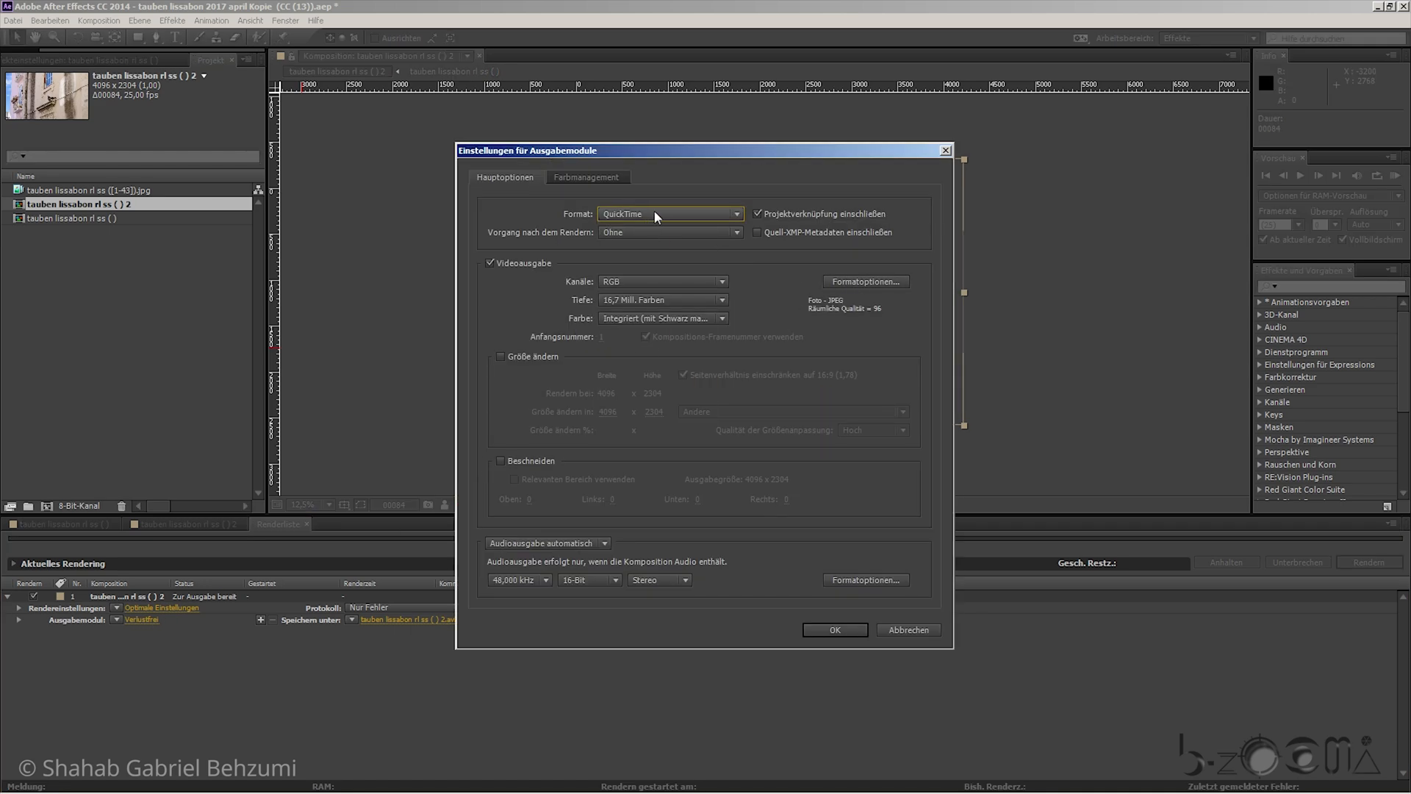
click(890, 284)
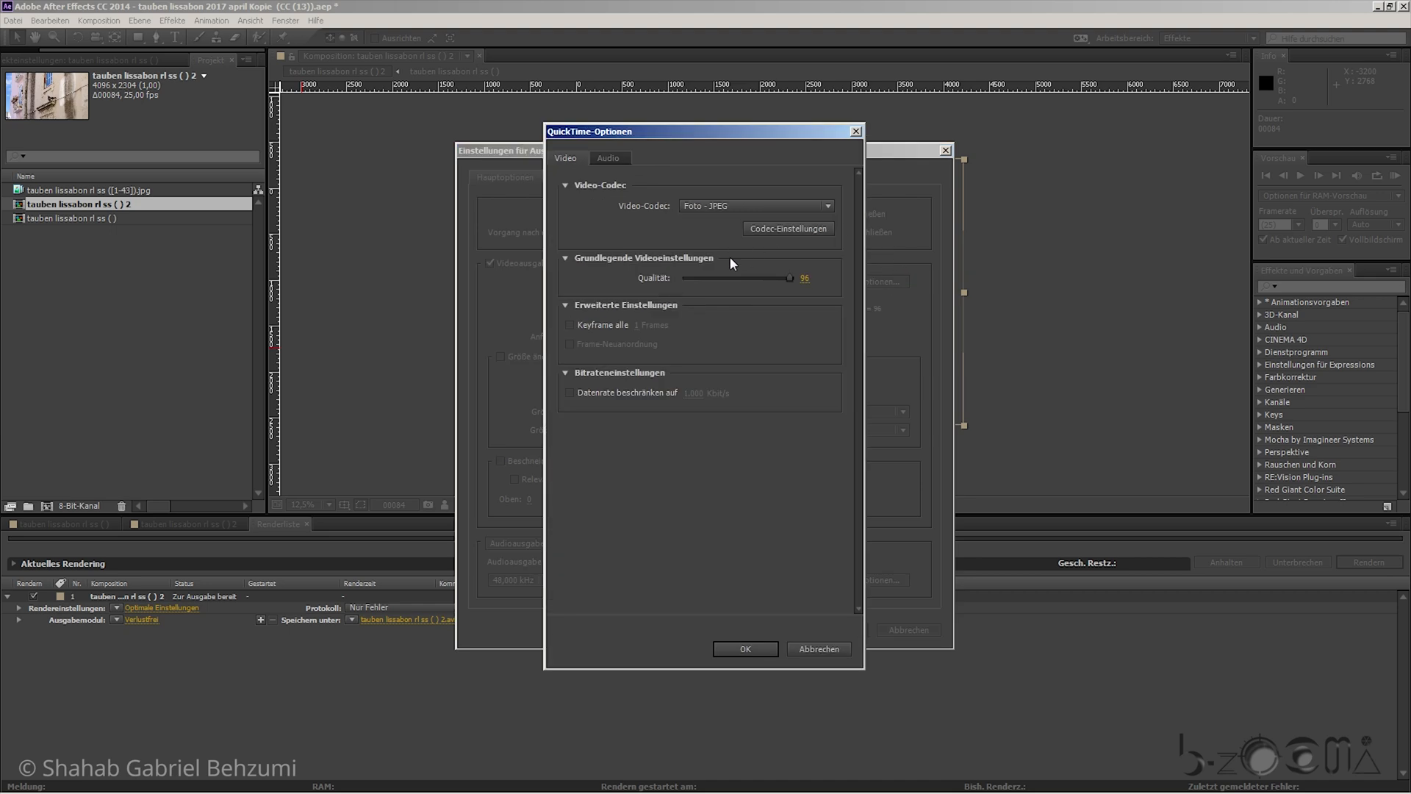
click(724, 207)
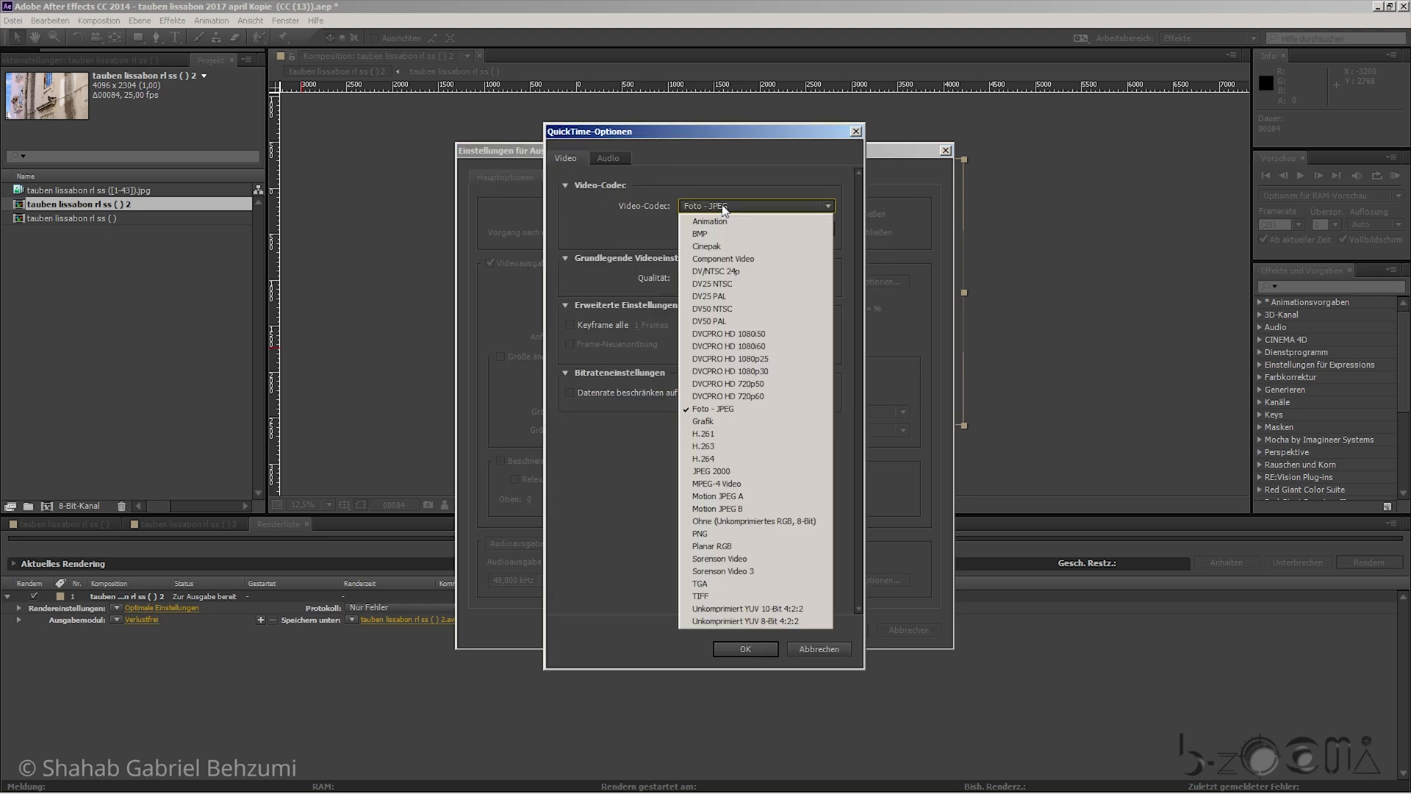
click(738, 147)
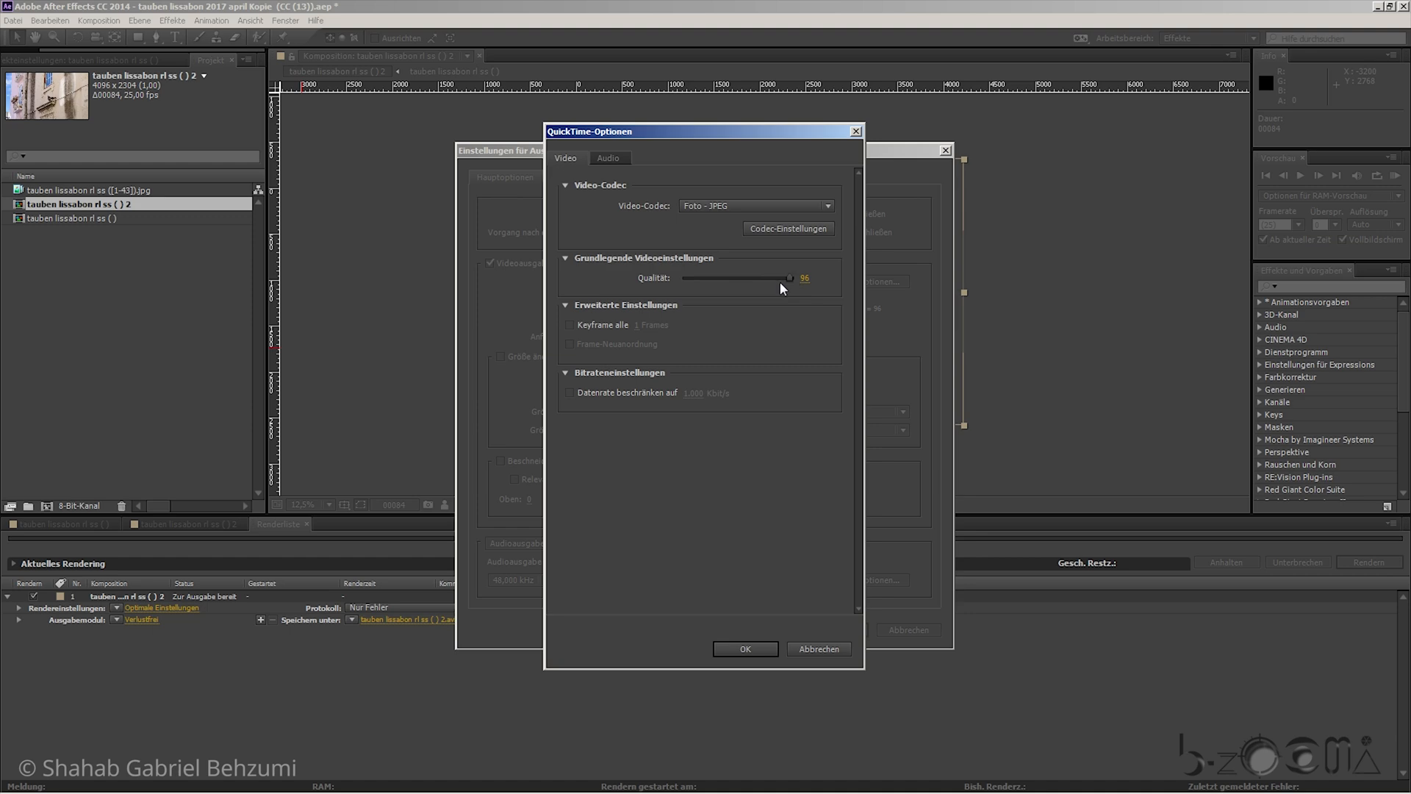
click(746, 650)
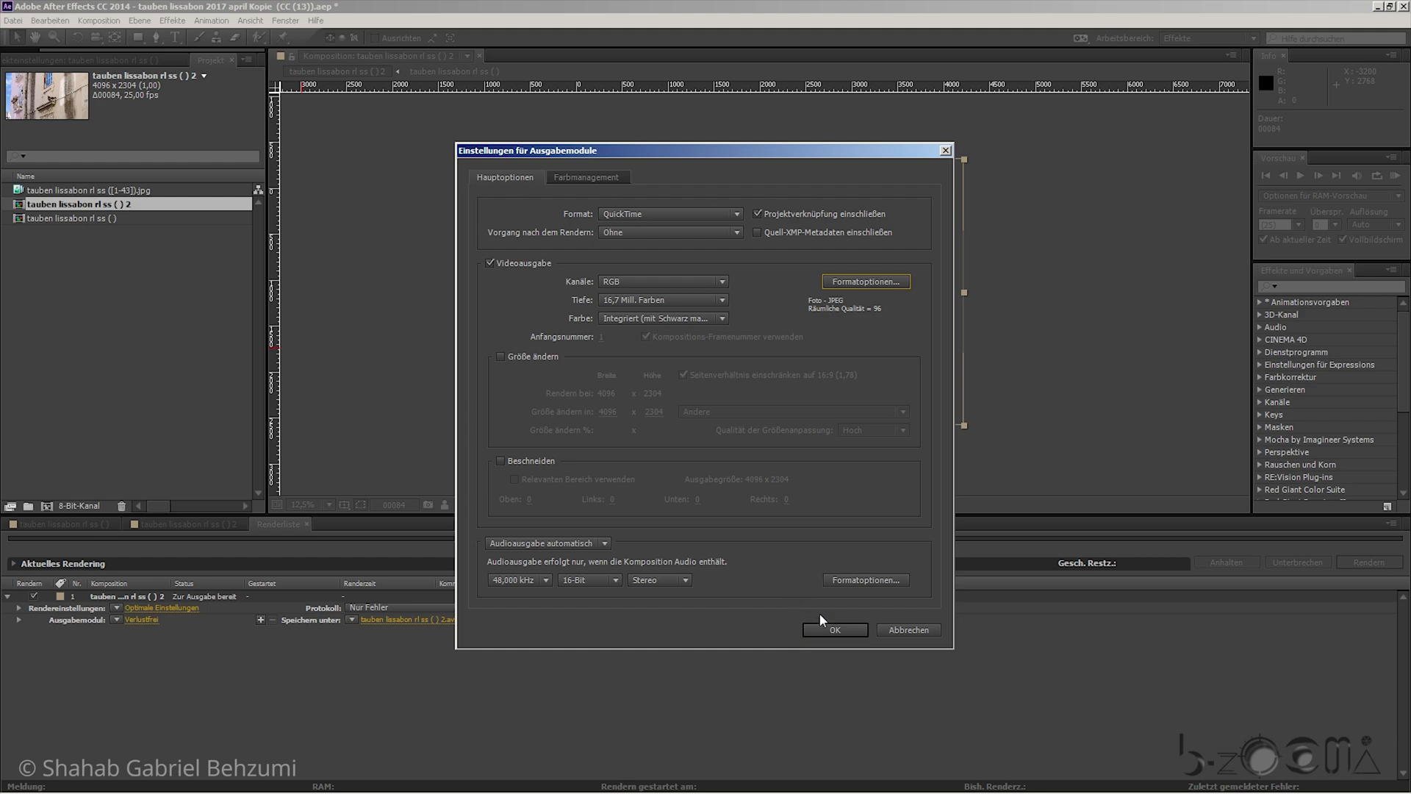
click(831, 631)
- Set the output to the desktop as 2017-04-06_Lissabon_pigeons_ss_rl_4096x2304_stabil_twix, replacing the existing file, and render the queue
click(440, 621)
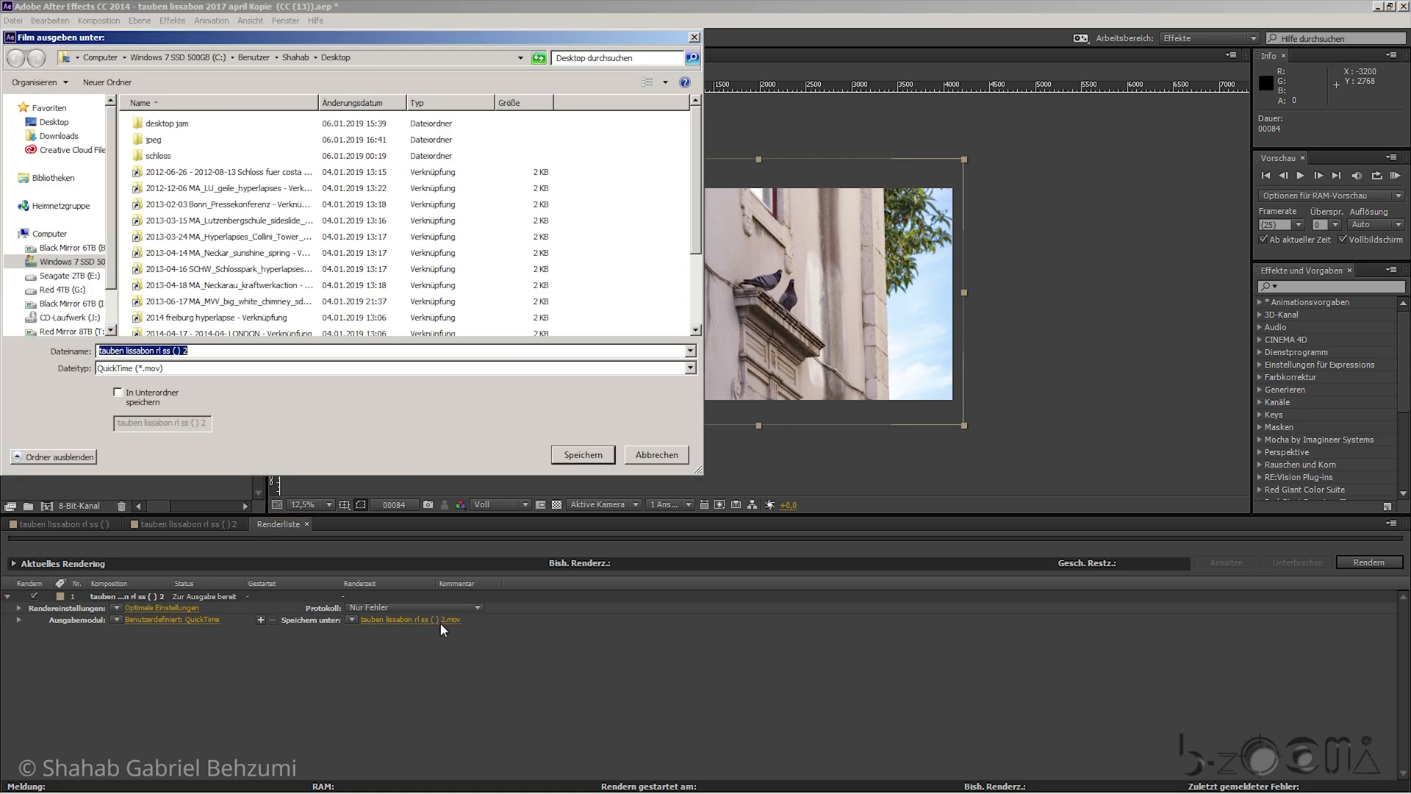
drag(691, 213, 700, 314)
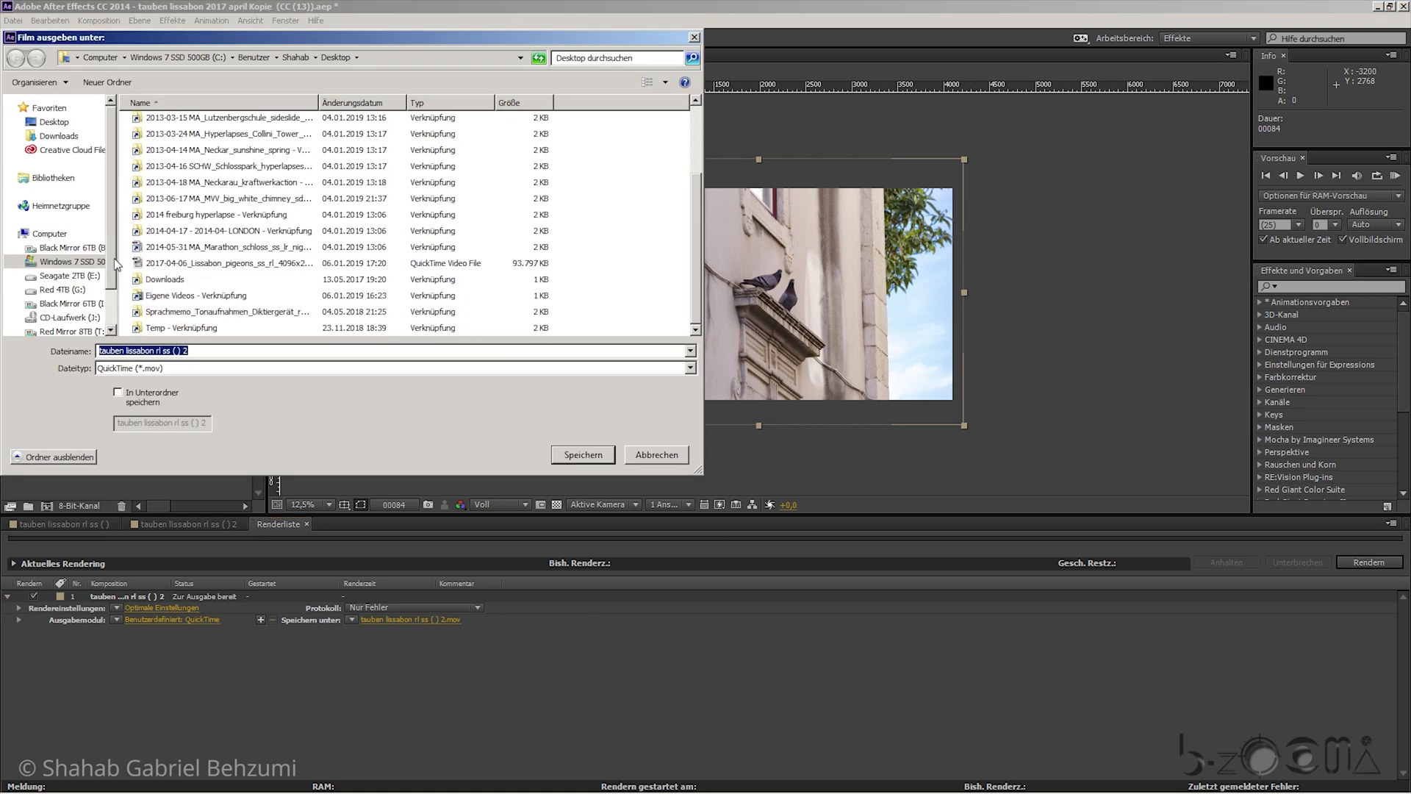
click(53, 124)
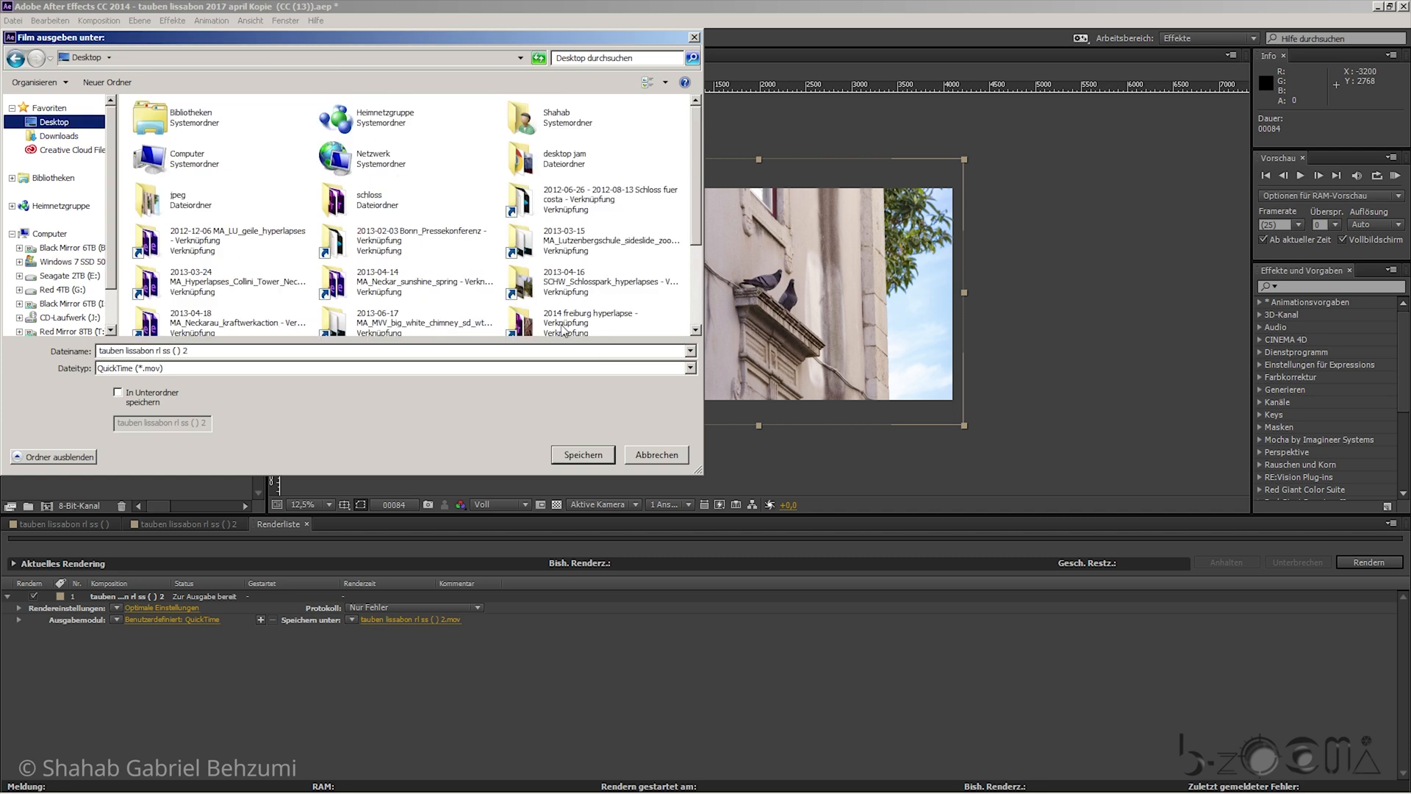
drag(697, 215, 696, 305)
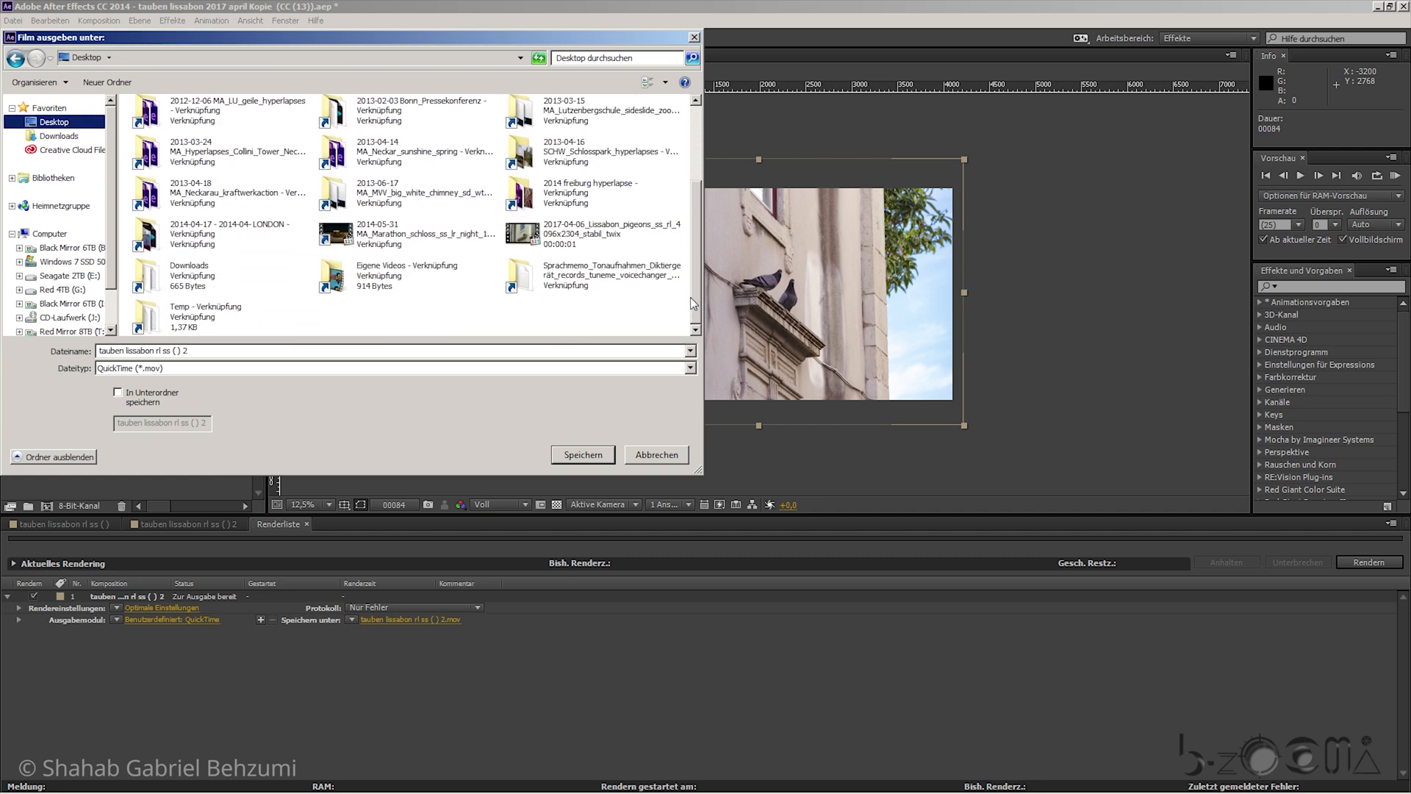
click(578, 237)
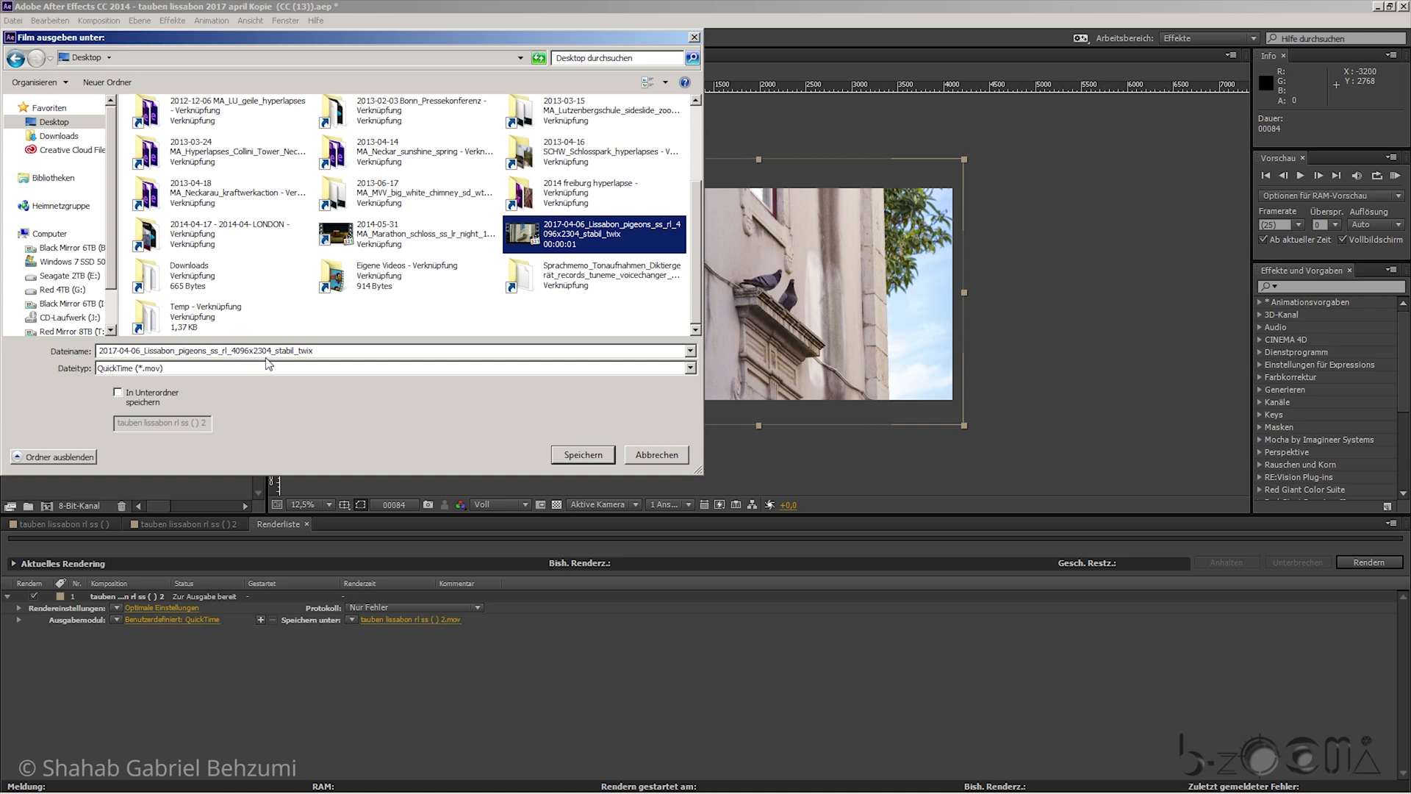
click(328, 351)
click(329, 350)
click(561, 245)
click(337, 352)
click(564, 456)
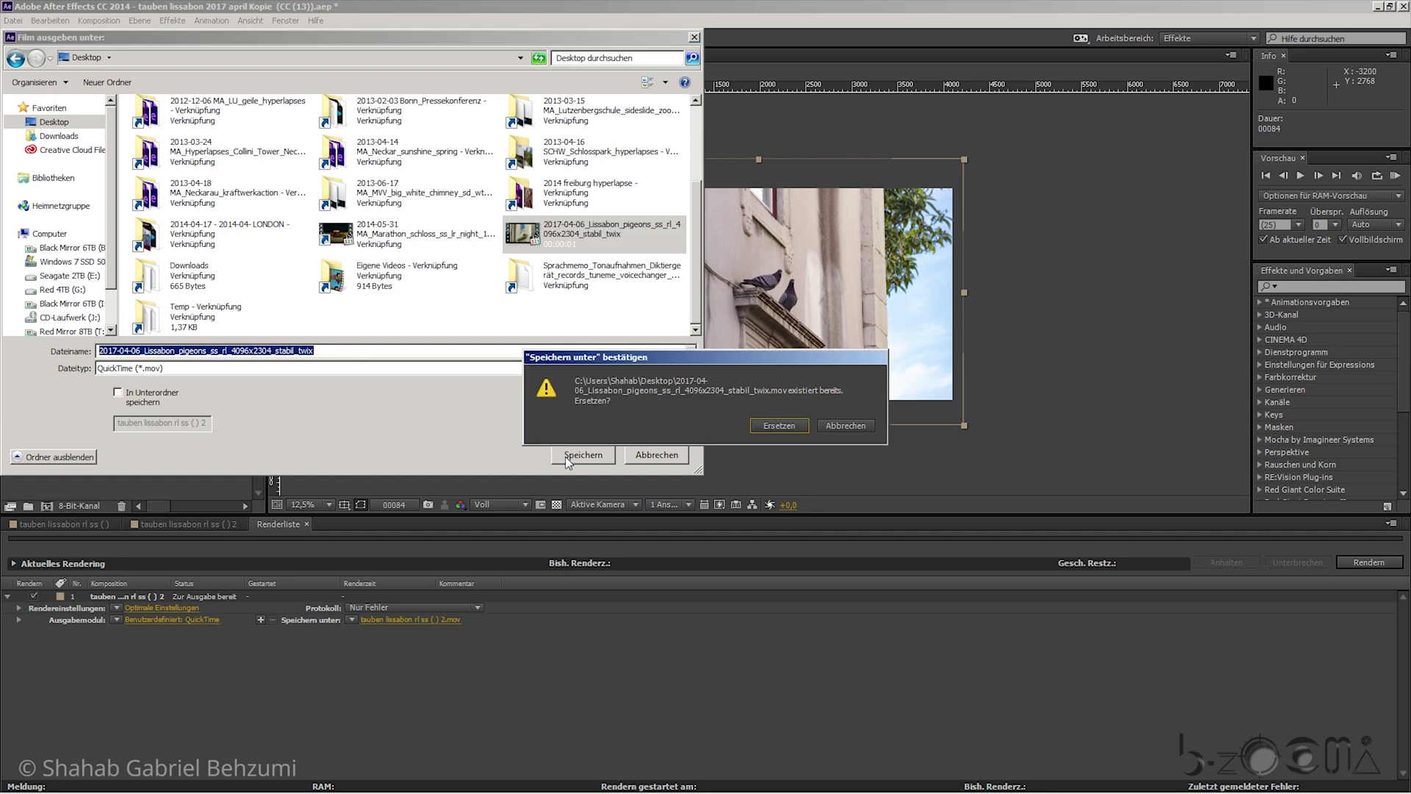
click(779, 426)
click(1369, 564)
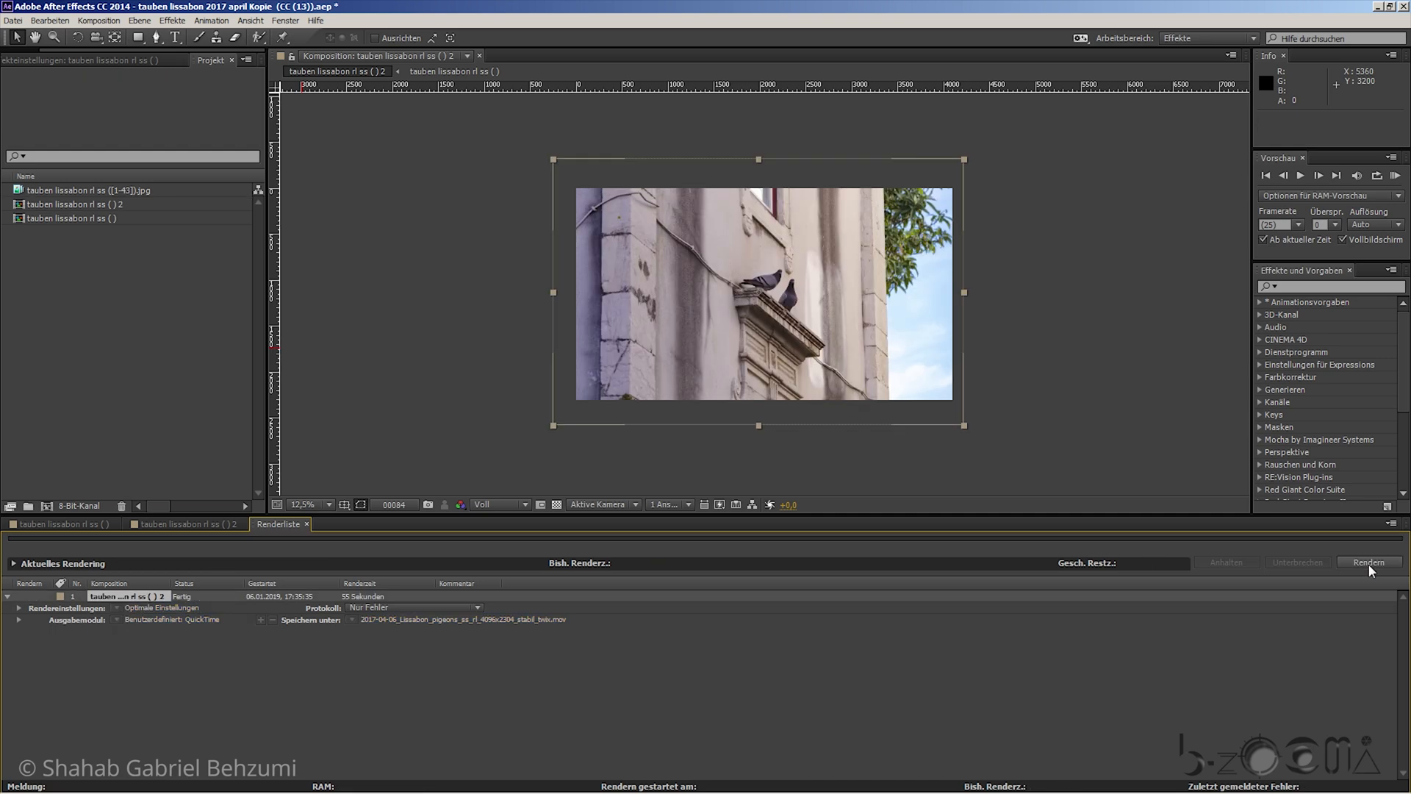
- Open composition tauben lissabon rl ss ( ), end its work area at the photo layer's last frame, and trim the composition to it
click(939, 294)
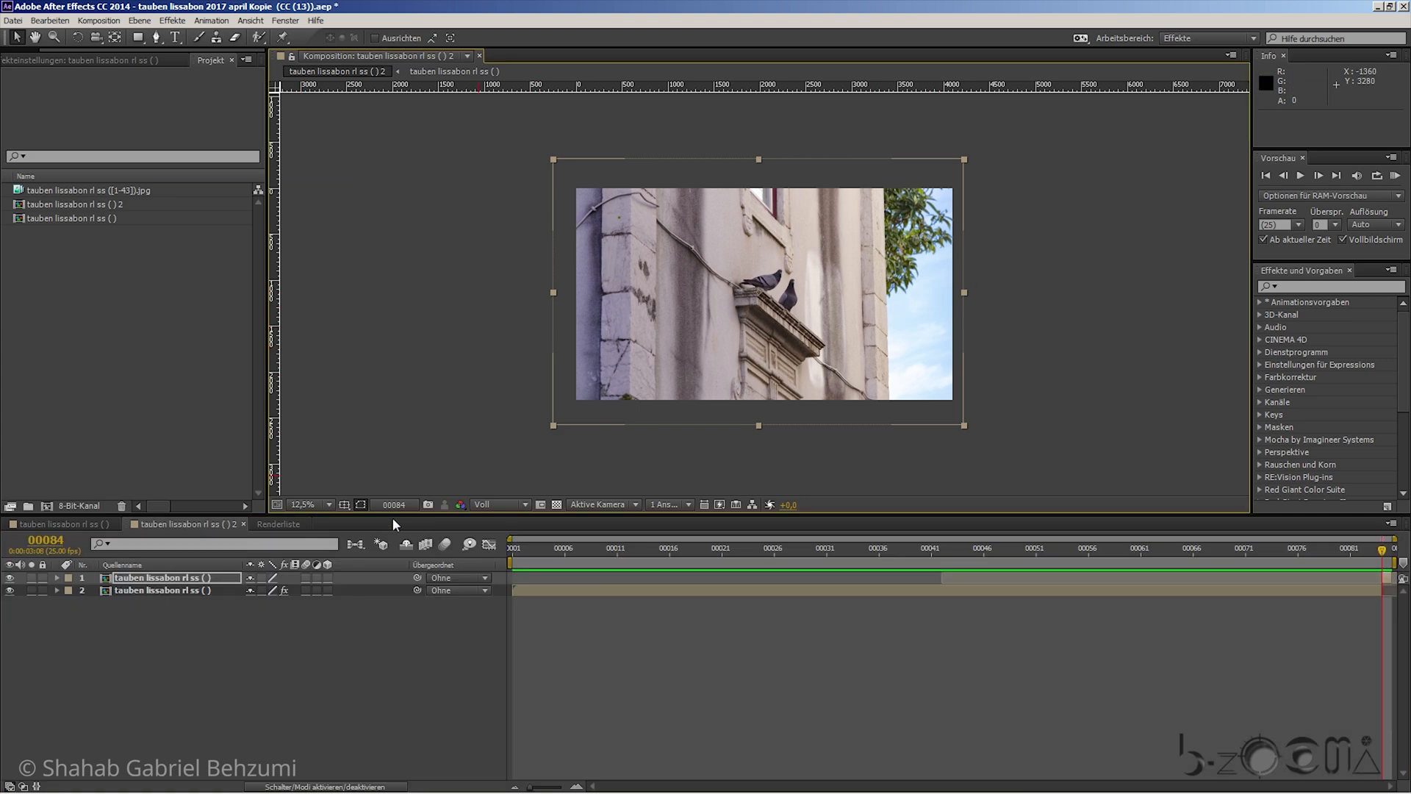
click(64, 524)
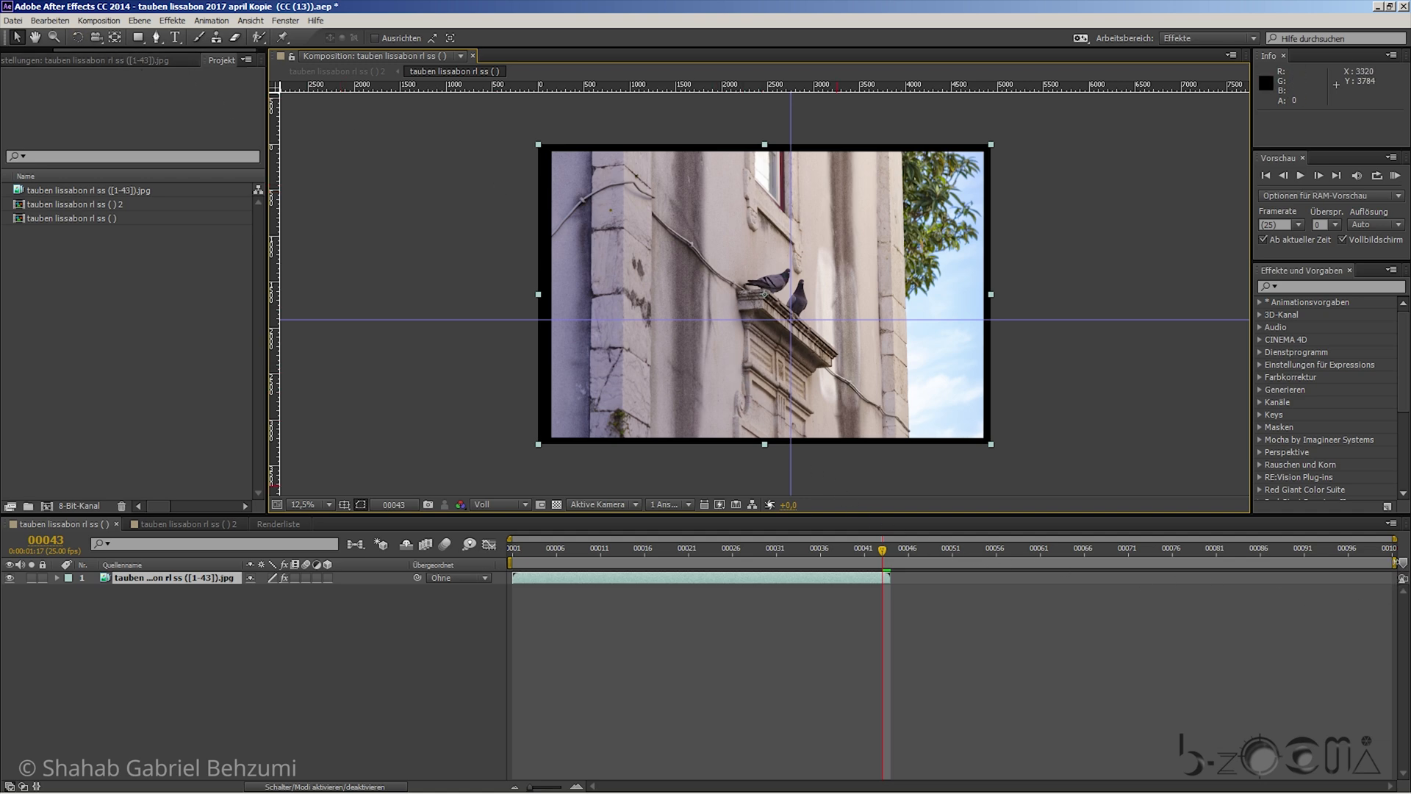
drag(1396, 562, 891, 562)
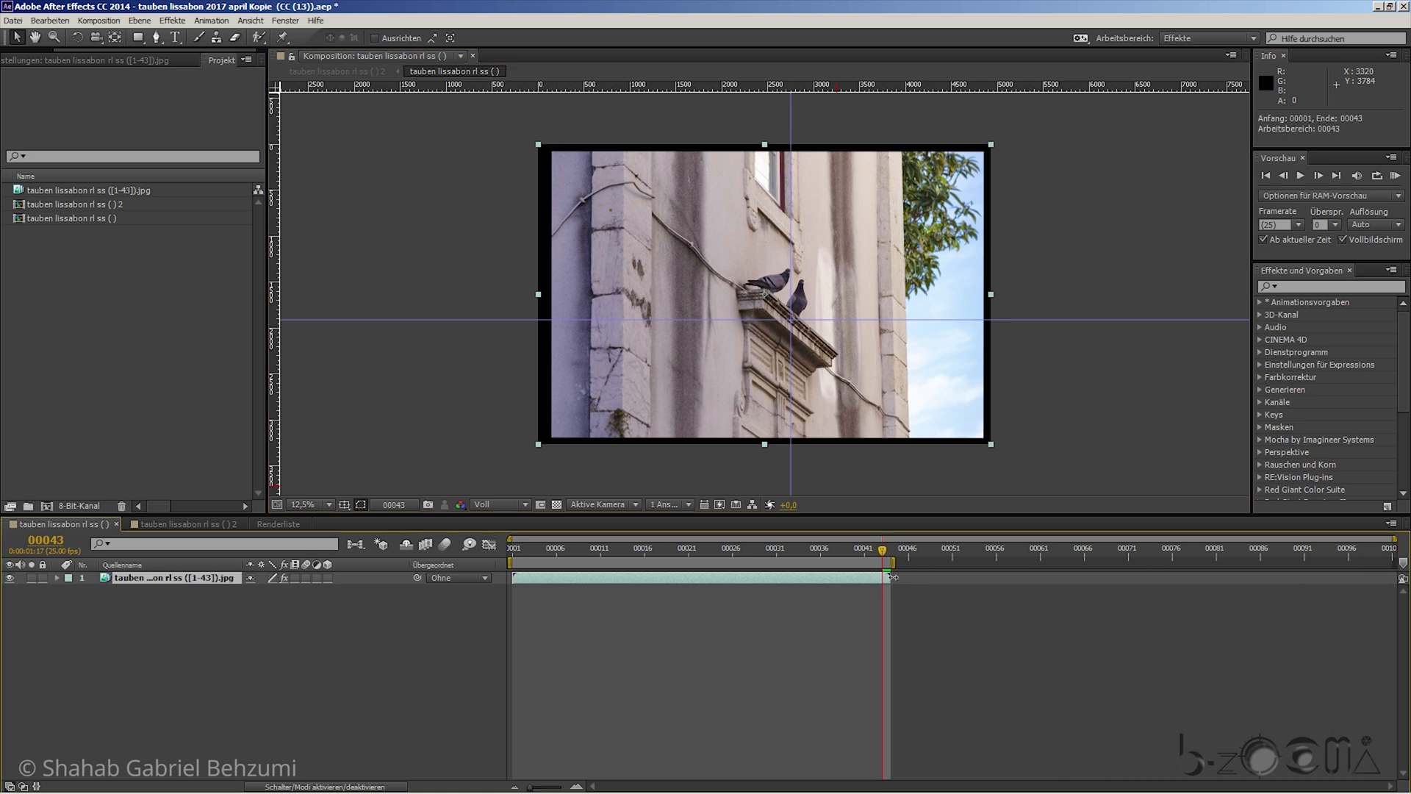
right_click(882, 558)
click(955, 593)
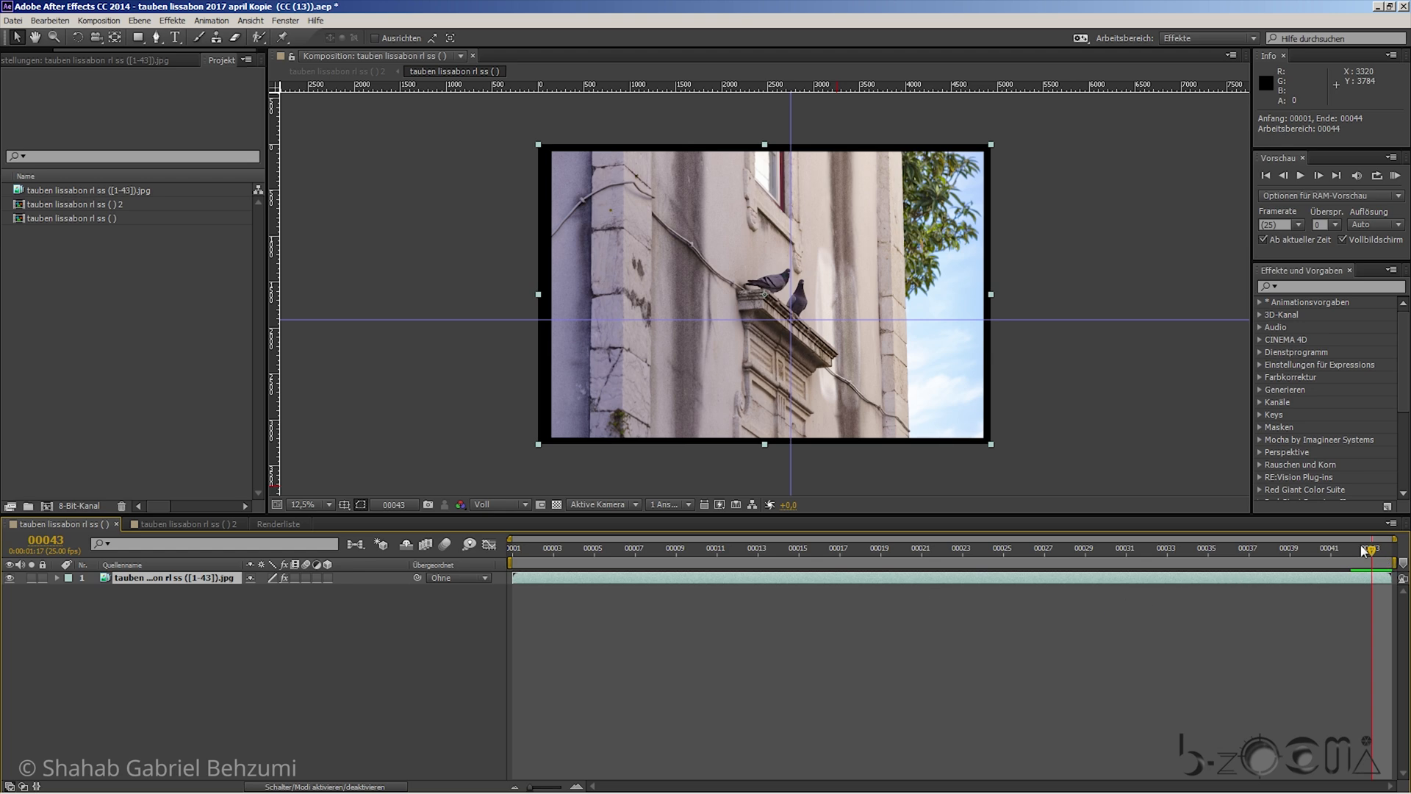
- Resize the composition to 4096 x 2304 with the aspect ratio unlocked, and scale the photo layer to 86 % at frame 00001
drag(1373, 550, 497, 558)
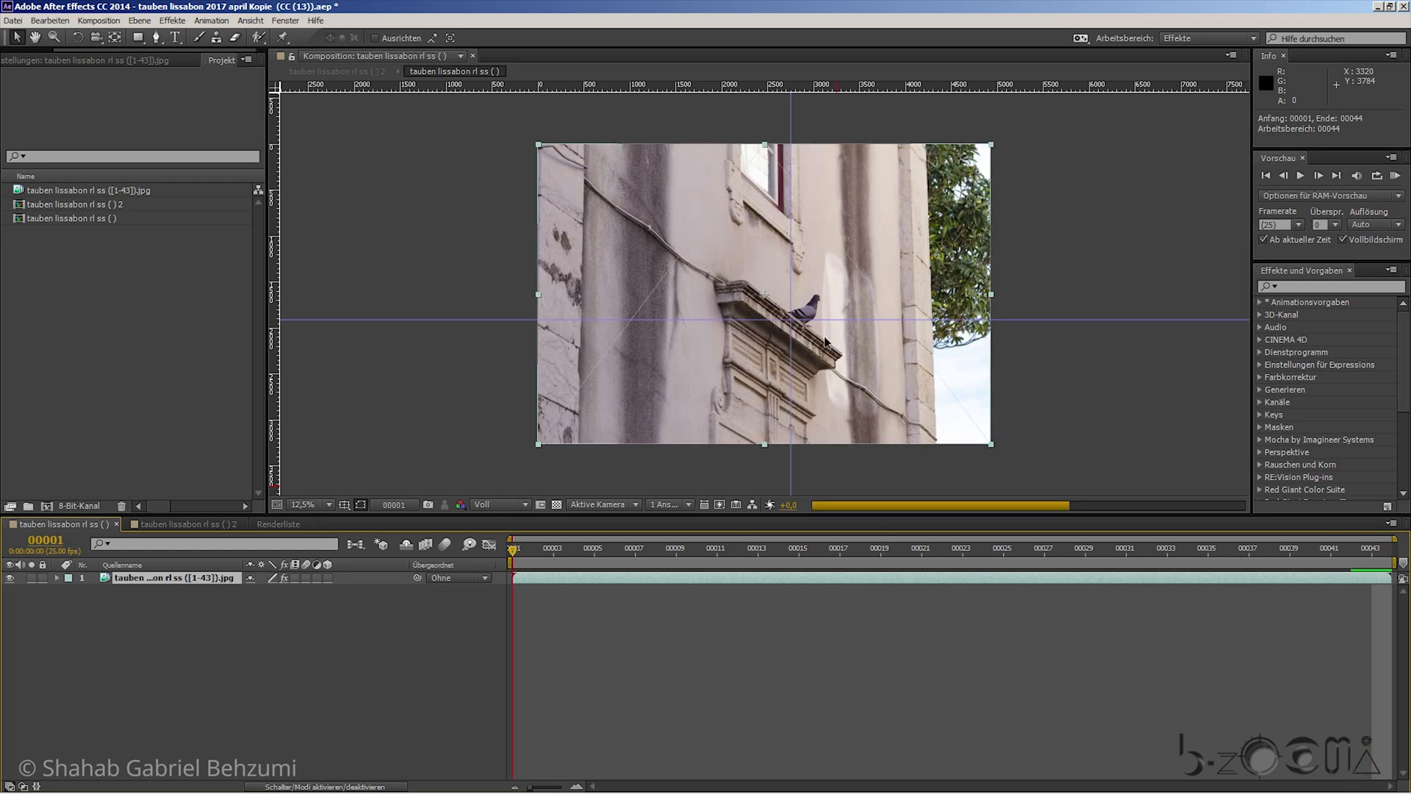
click(99, 20)
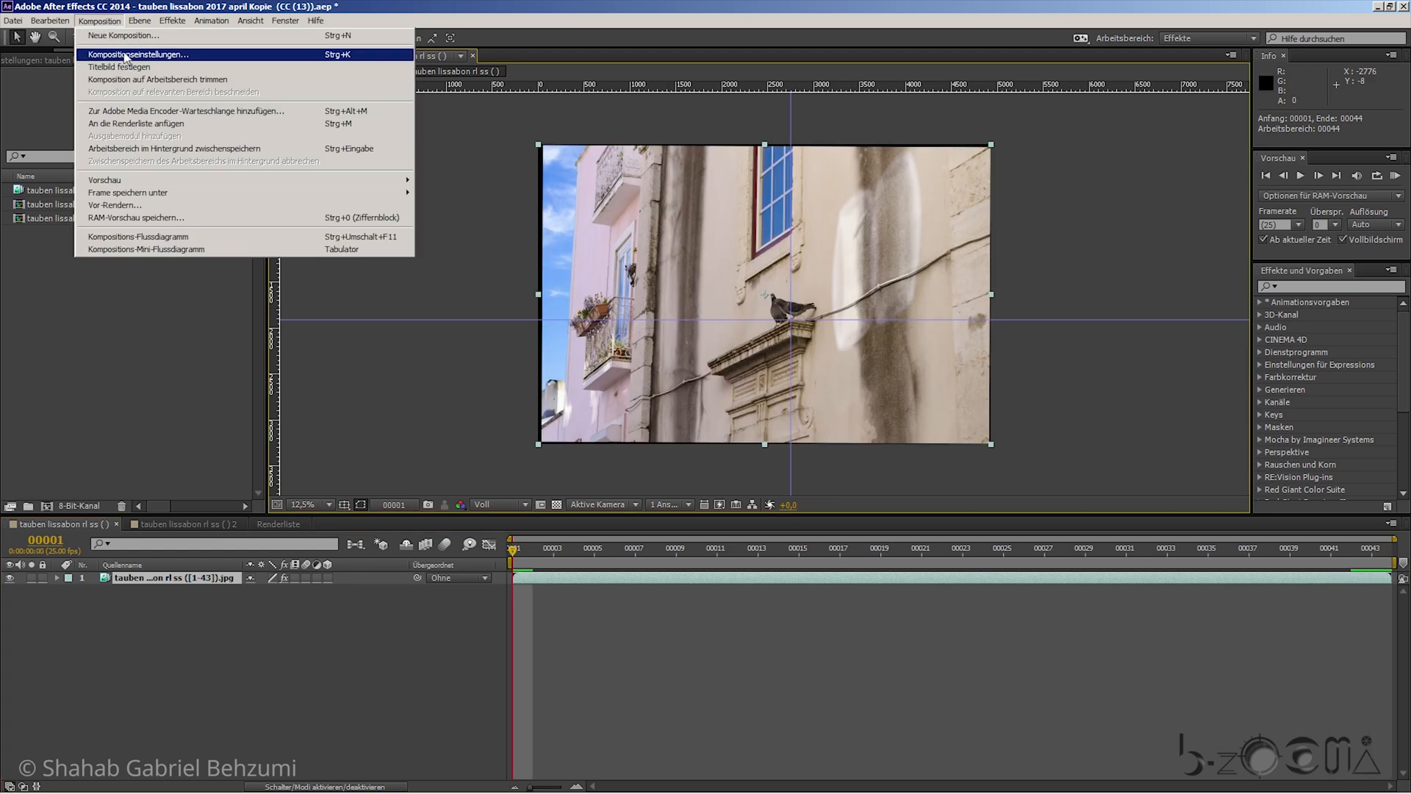
click(125, 45)
click(630, 307)
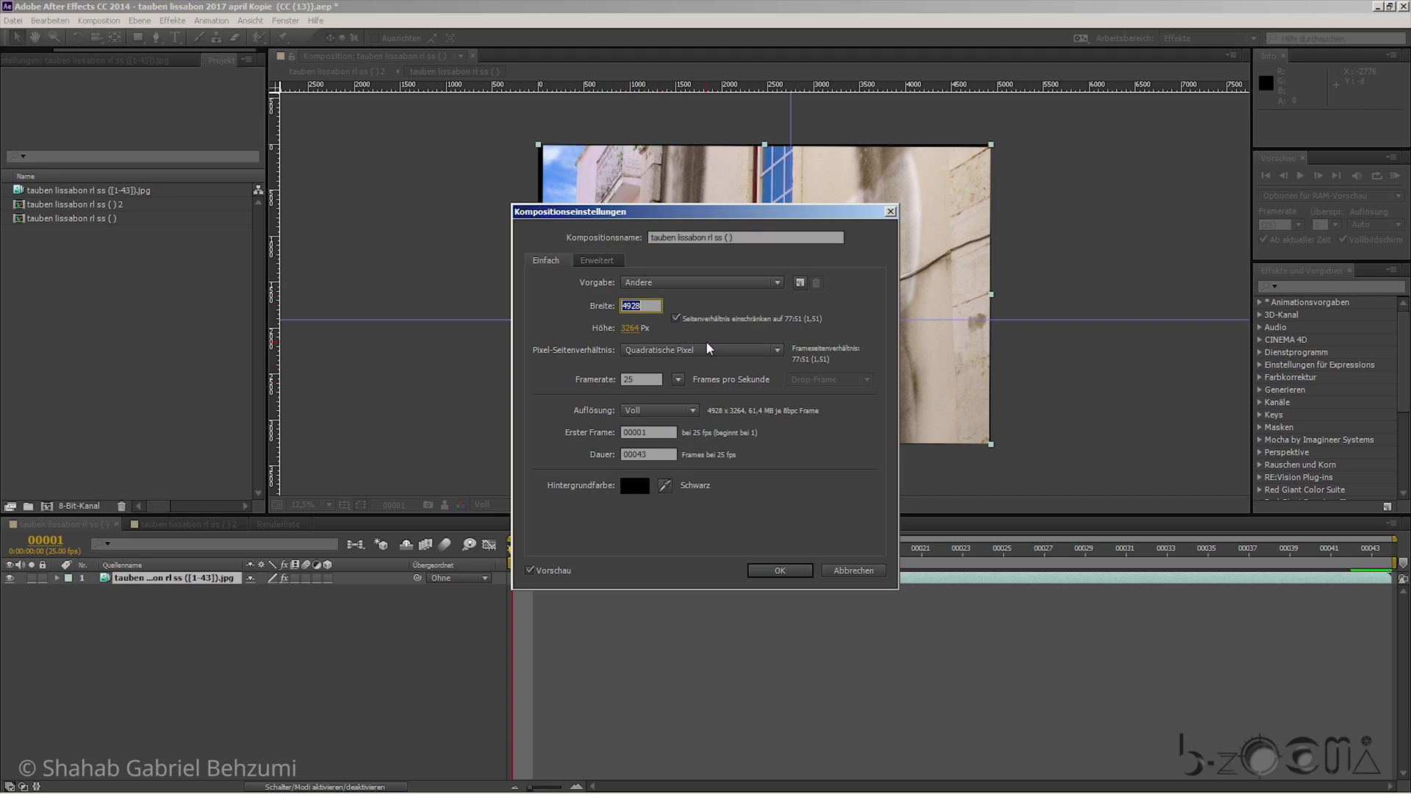
click(675, 318)
click(658, 287)
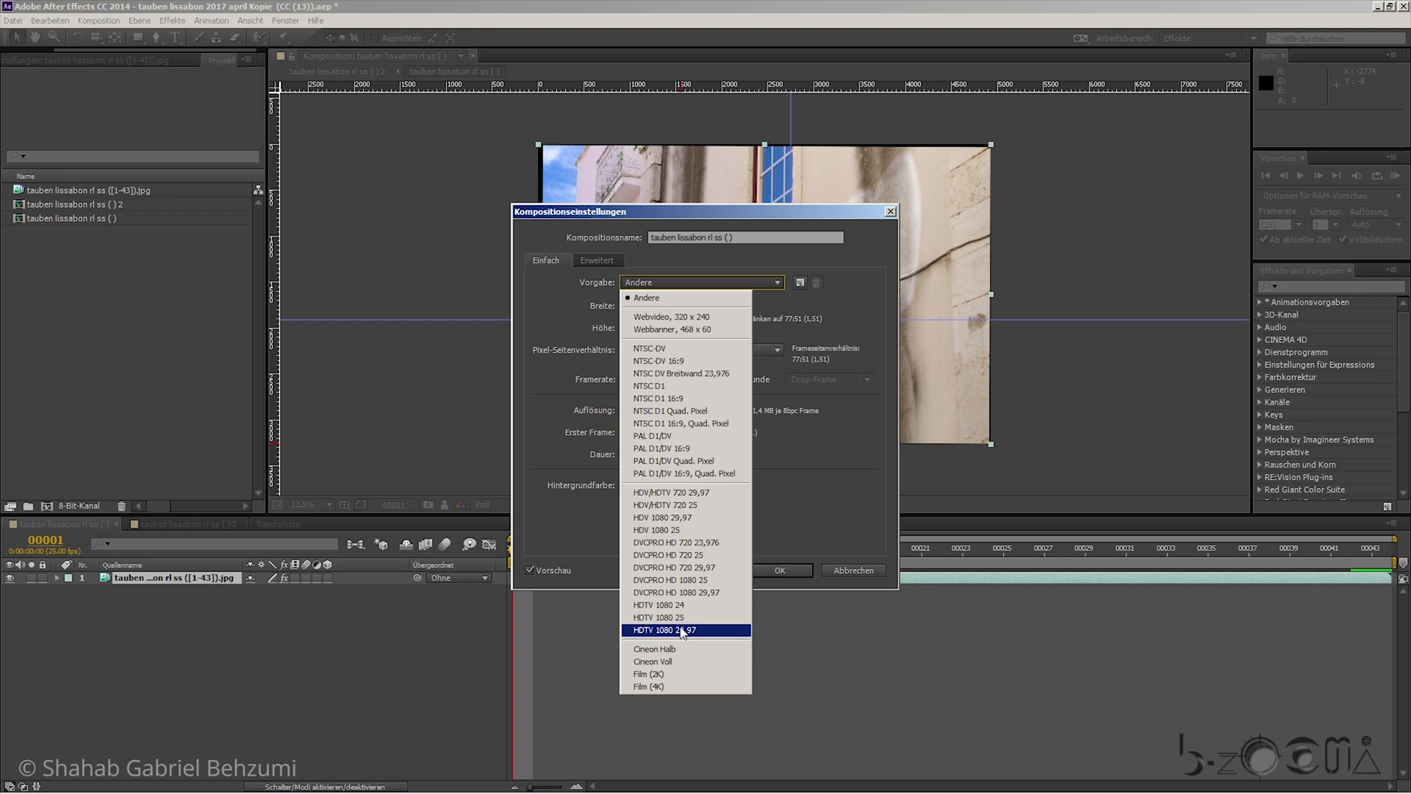
click(649, 296)
click(630, 307)
text(4096)
click(630, 327)
text(2304)
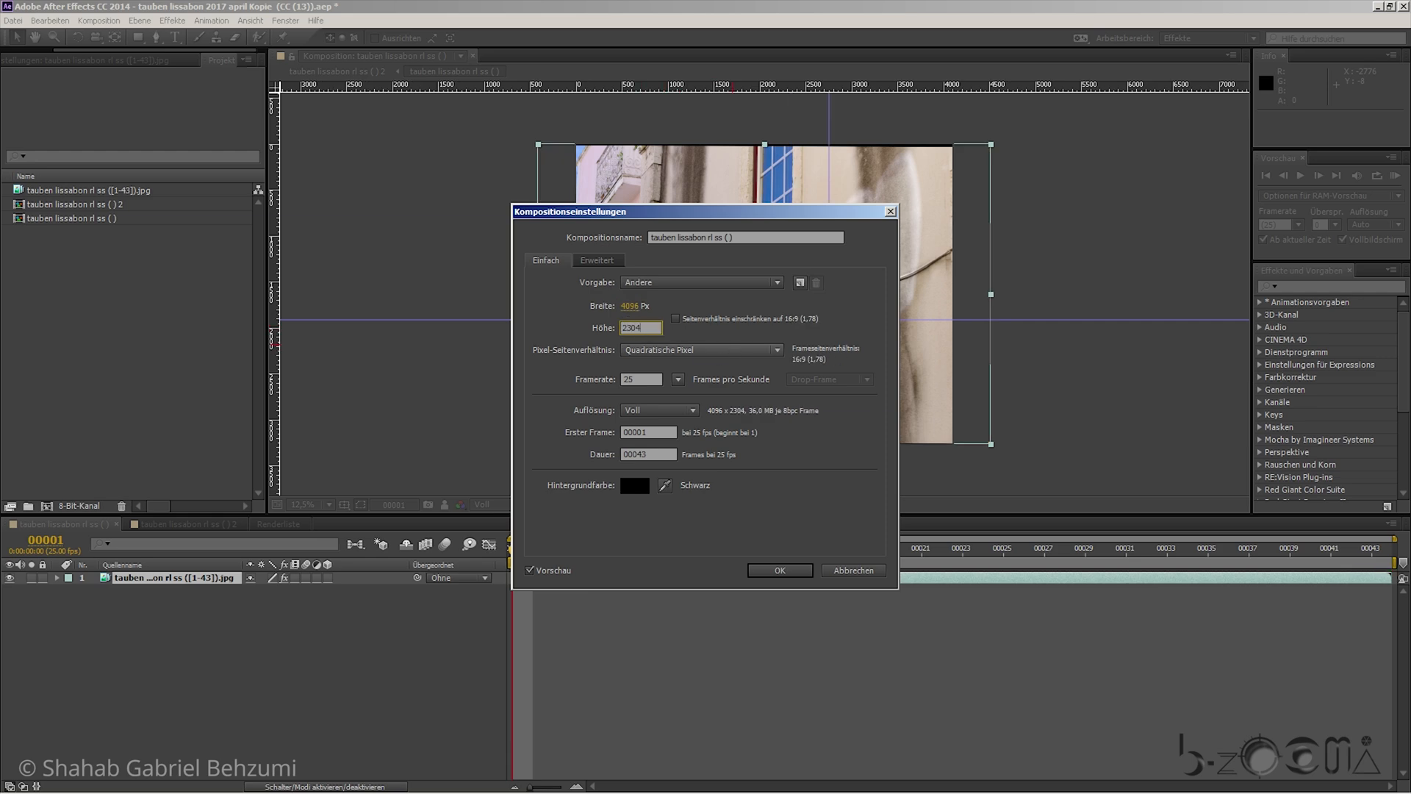
click(778, 570)
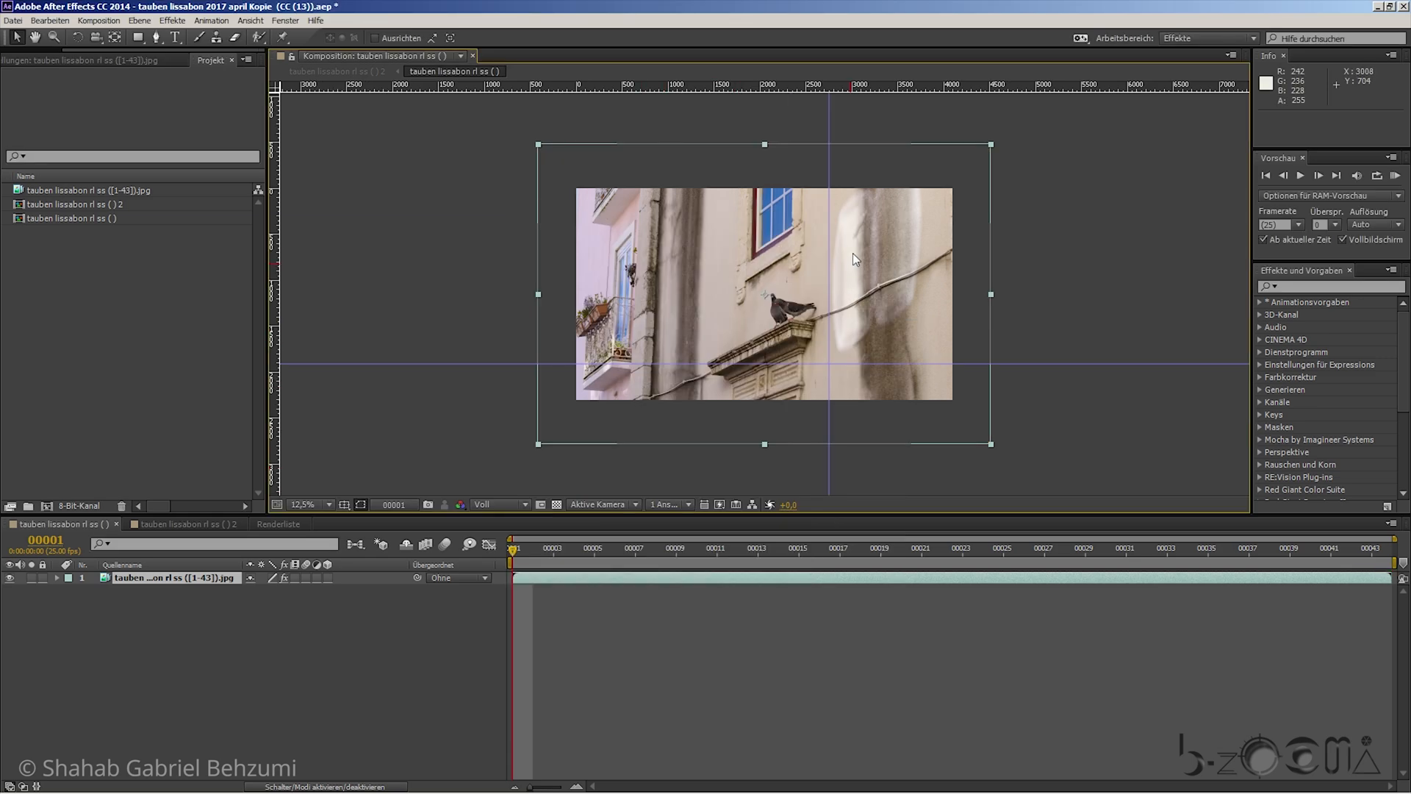
drag(991, 444, 967, 422)
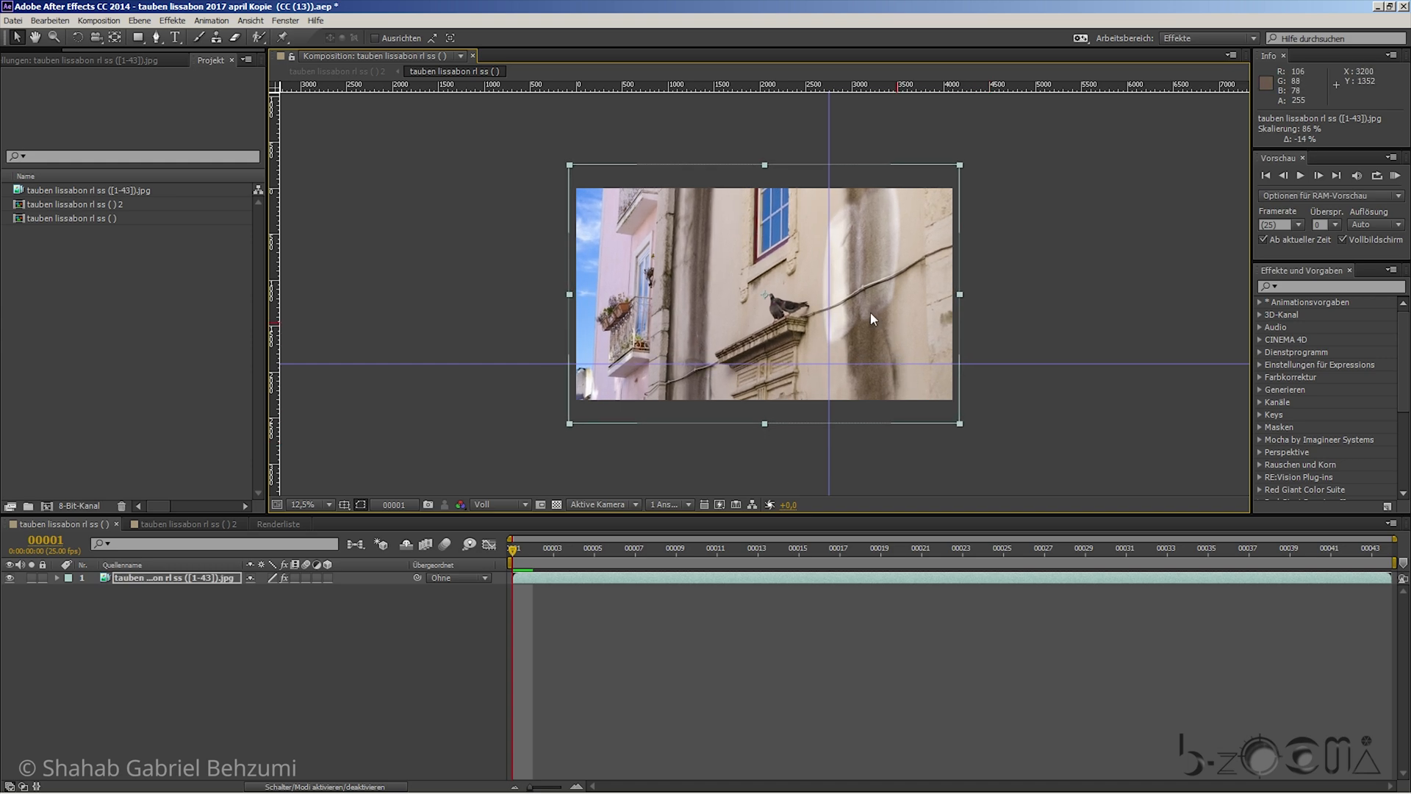
- Save the current composition settings as a preset named 4096x2304_temponaut and apply it
click(99, 21)
click(121, 54)
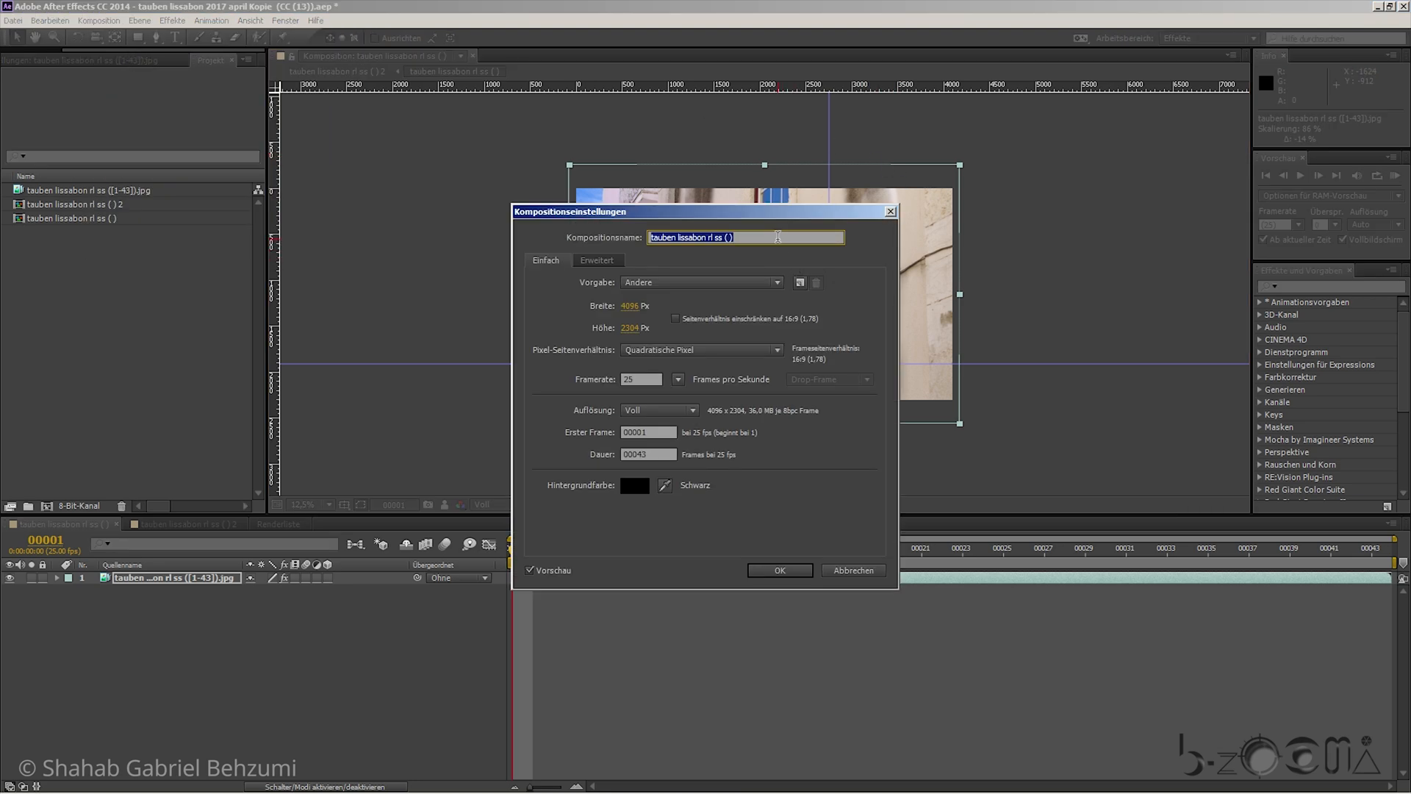
click(800, 282)
text(4096x2304_temponaut)
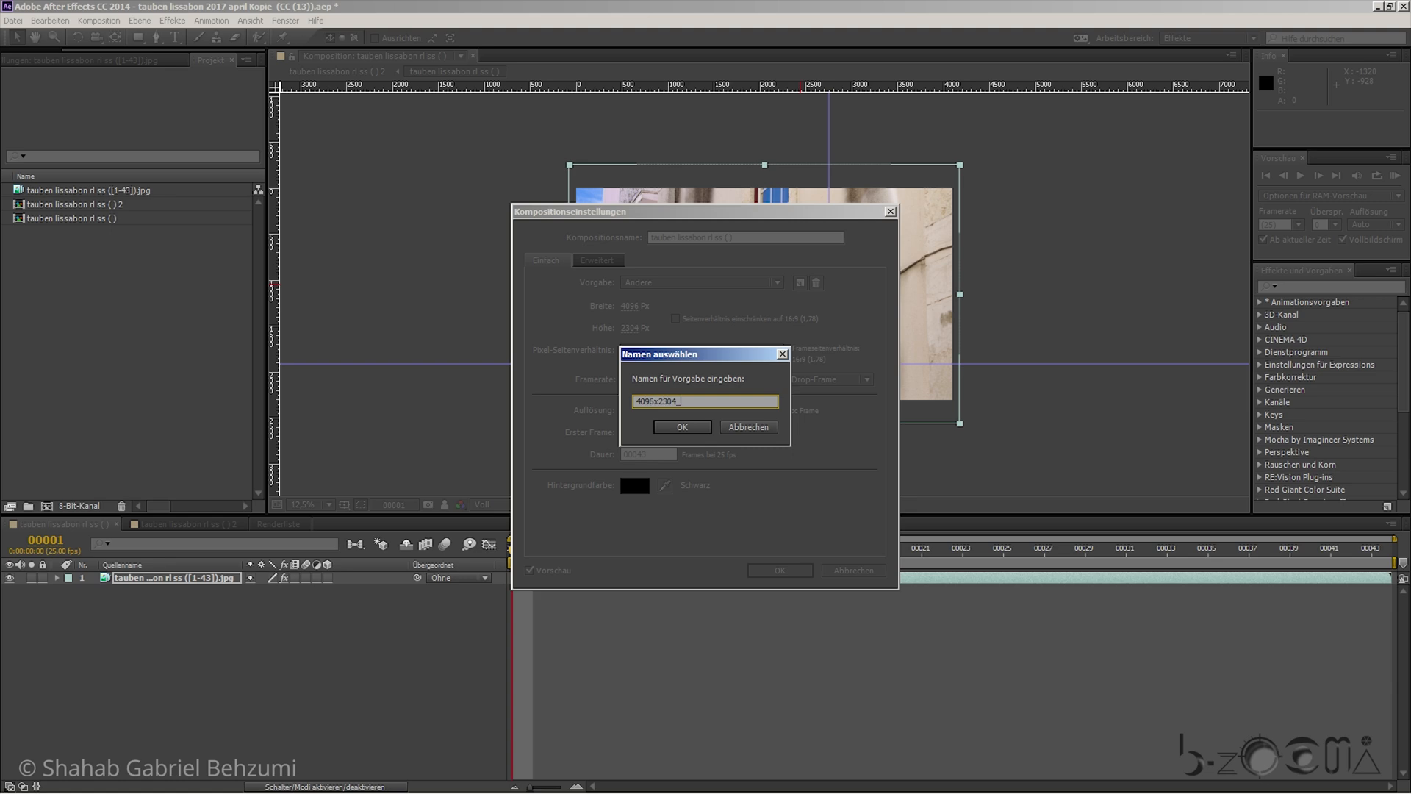
click(683, 427)
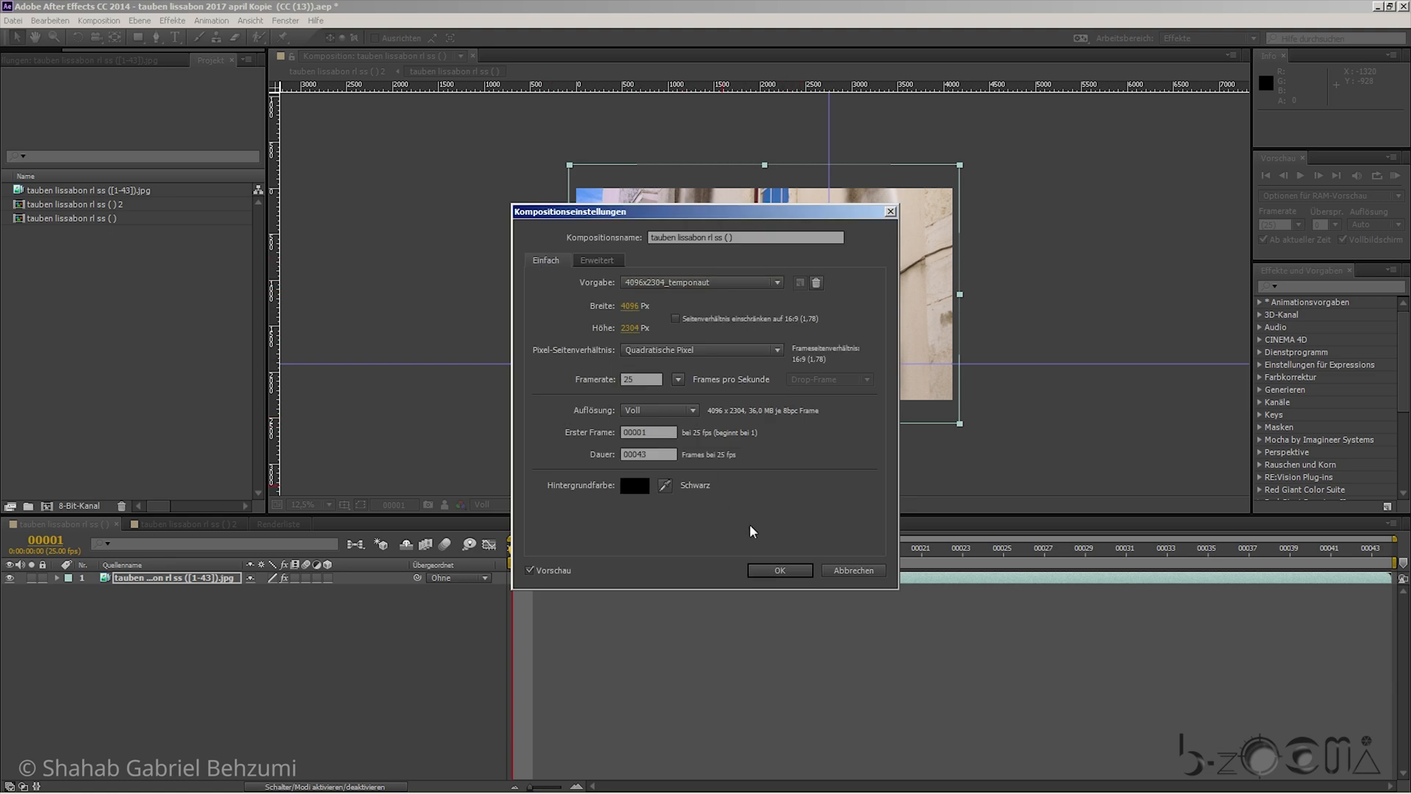
click(780, 571)
- Check how the scaled photos fill the frame at several points through to last frame 00043
click(781, 553)
click(1108, 553)
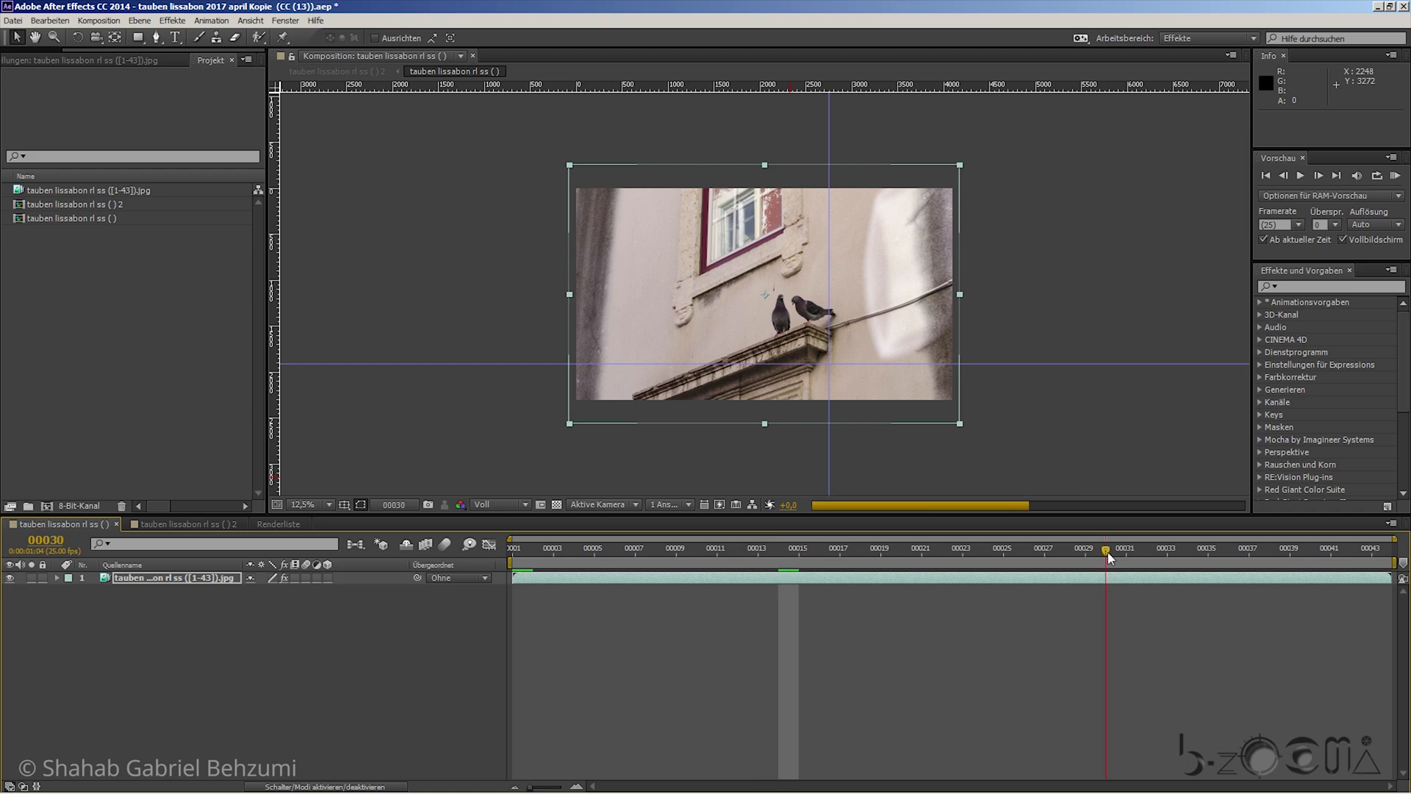
click(1207, 553)
click(1289, 553)
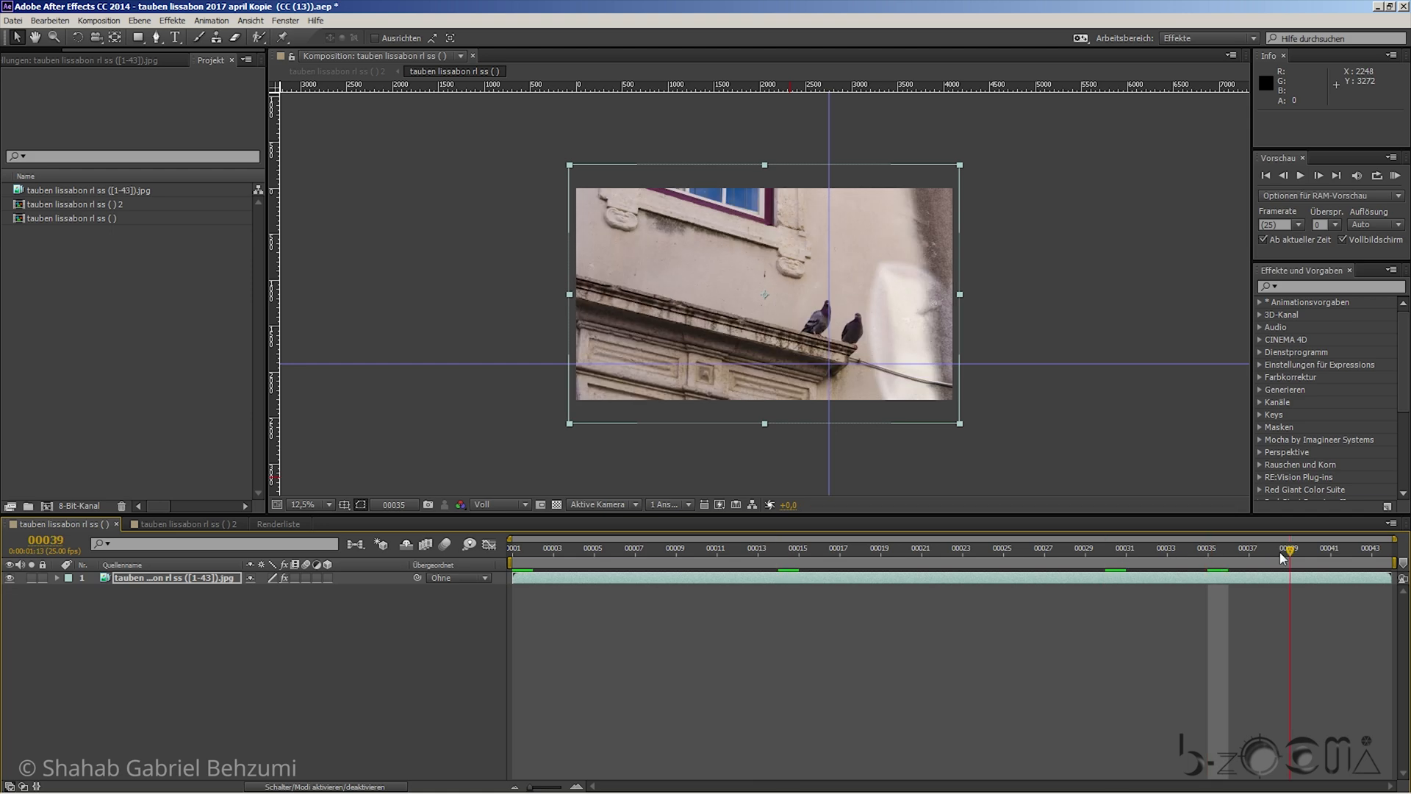
click(1332, 555)
click(1351, 553)
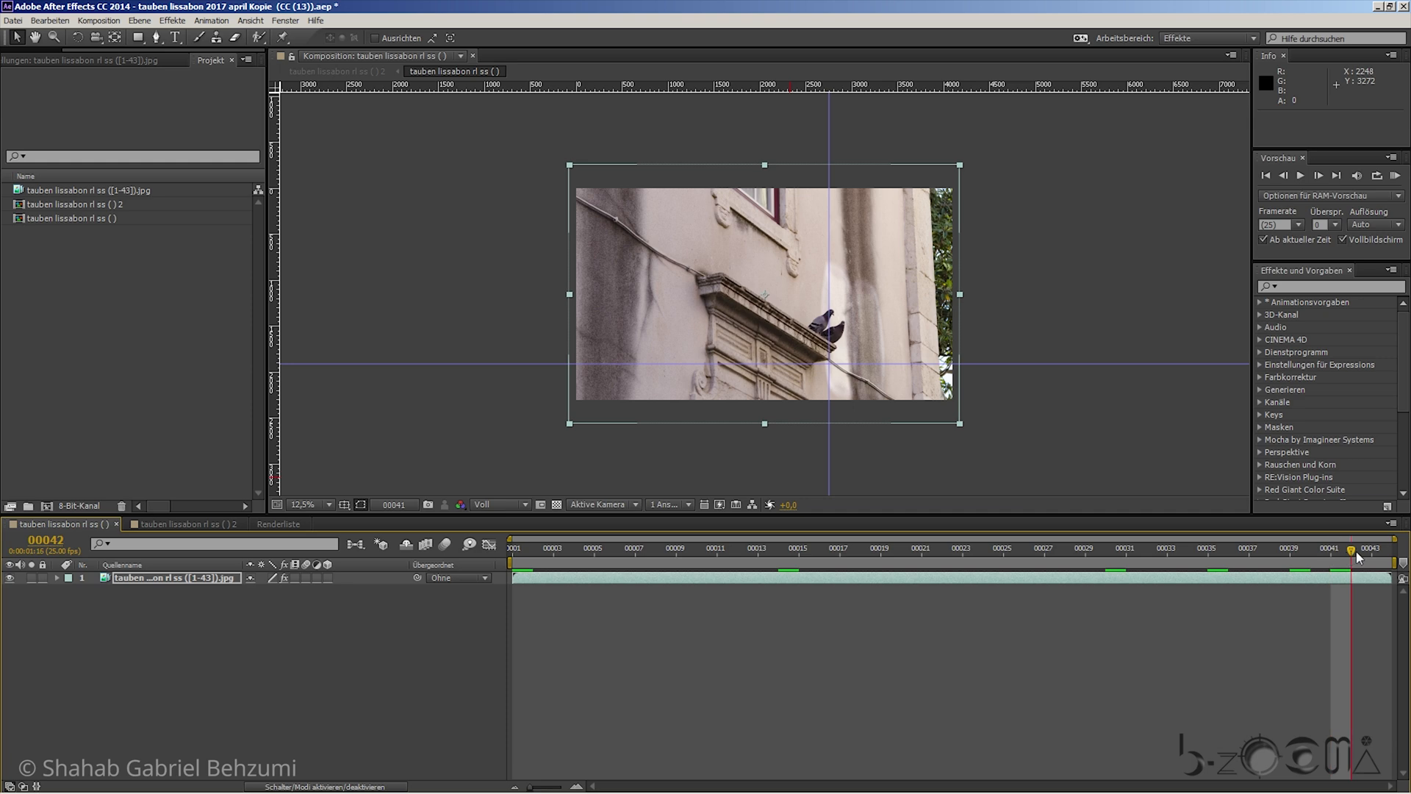
click(1372, 553)
click(1311, 551)
click(1372, 551)
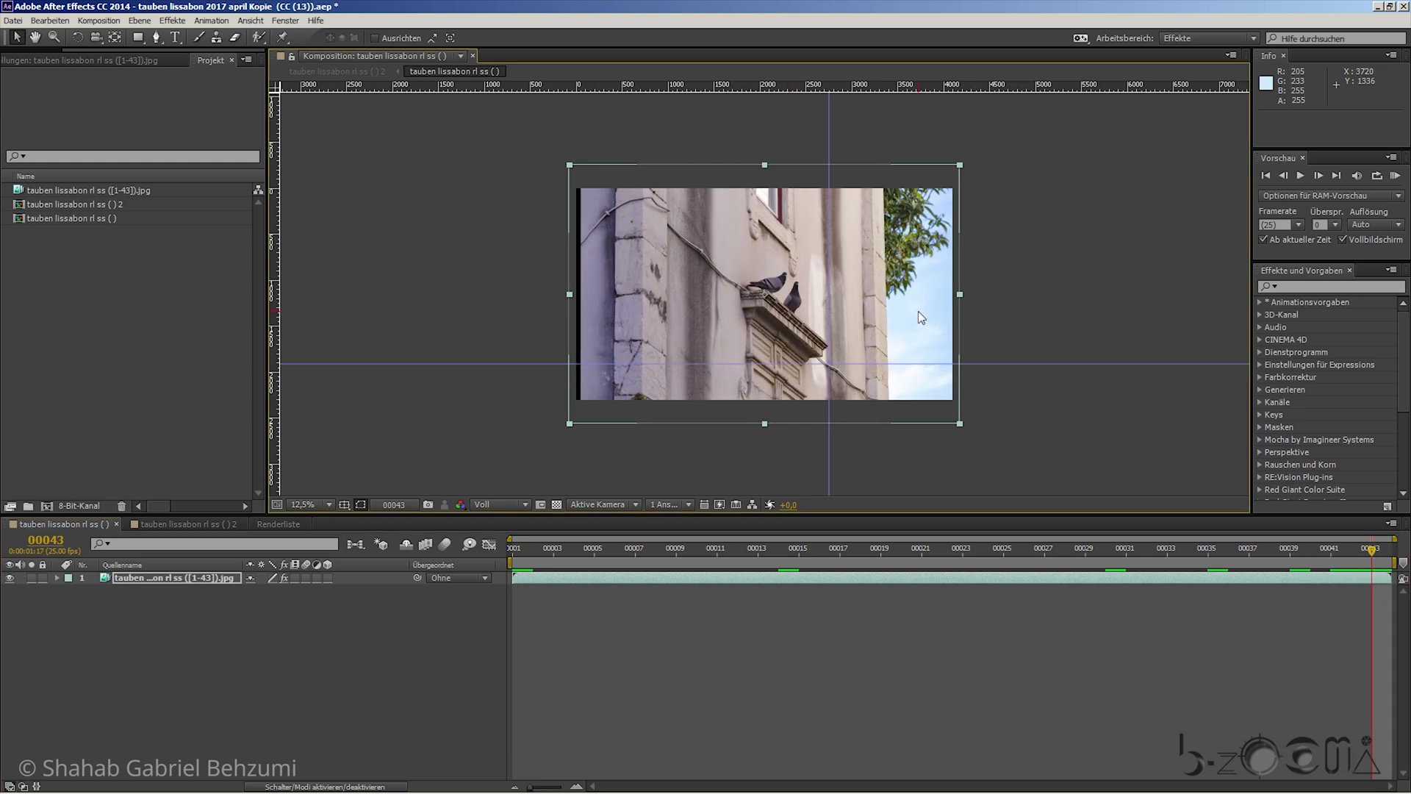
- Shift the photo layer horizontally to position 2024 and scale it to 87 % to cover the edges of frame 00043
drag(919, 311, 917, 311)
key(Left)
key(Right)
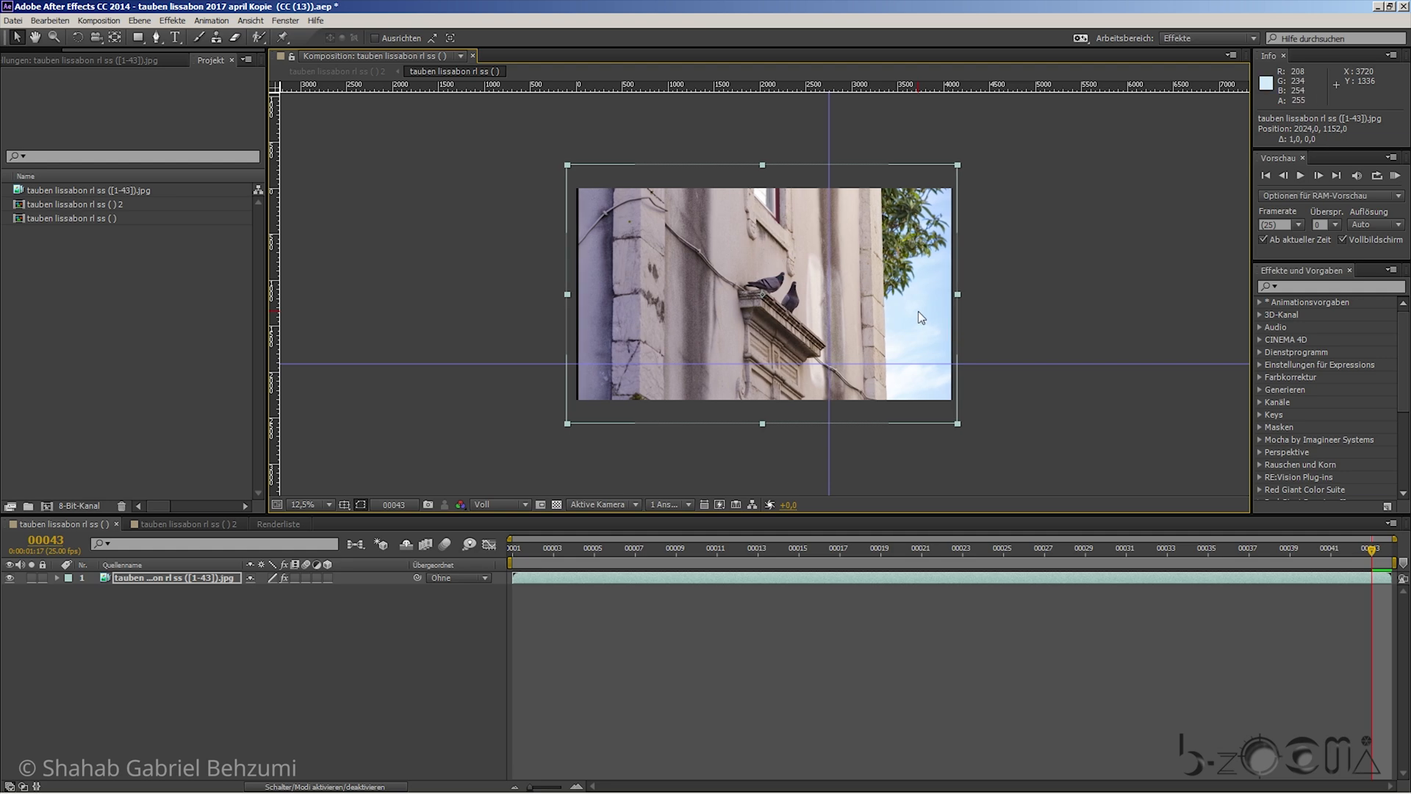
drag(959, 424, 961, 428)
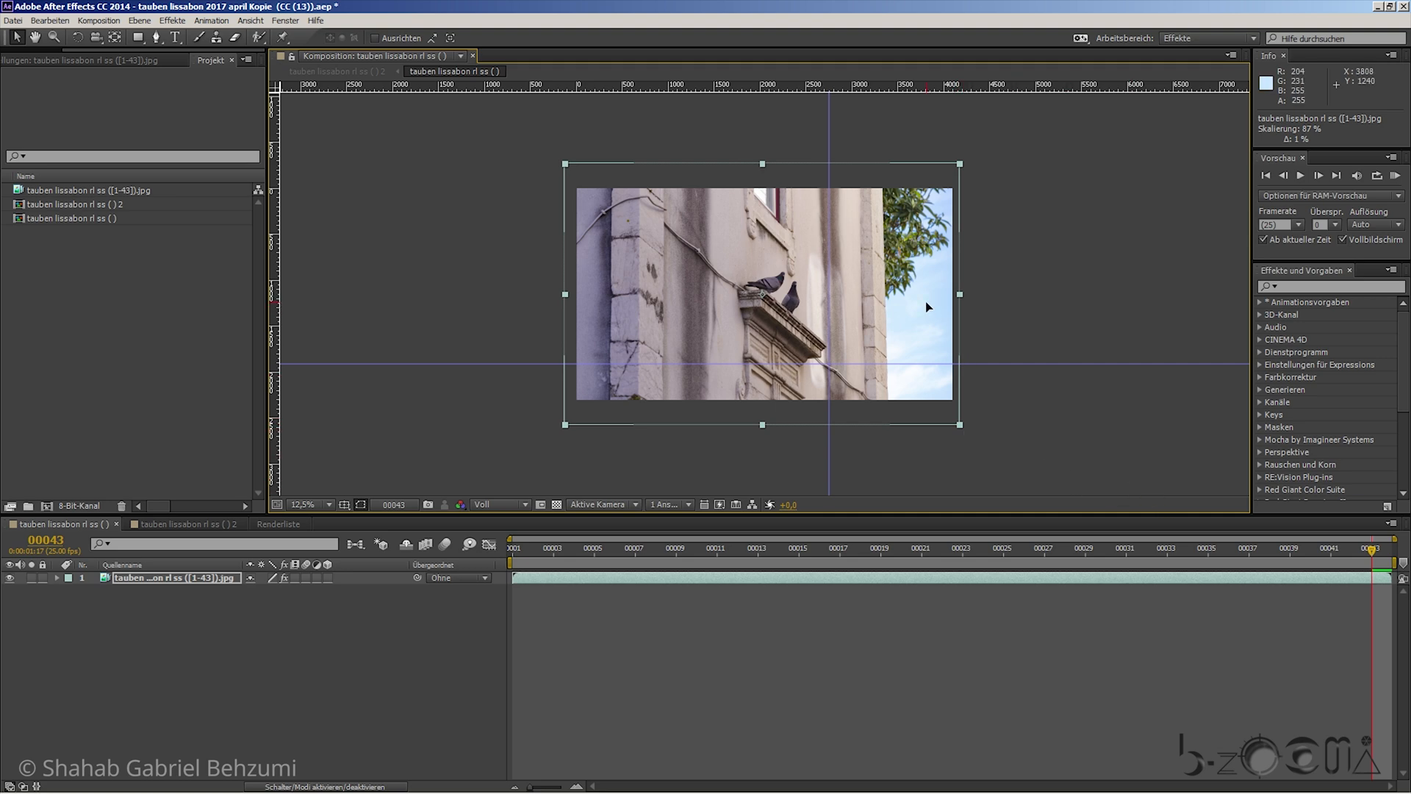
- Step back and forth through the last few frames to examine edge coverage and alignment, ending on frame 00043
key(Page_Up)
key(Page_Up)
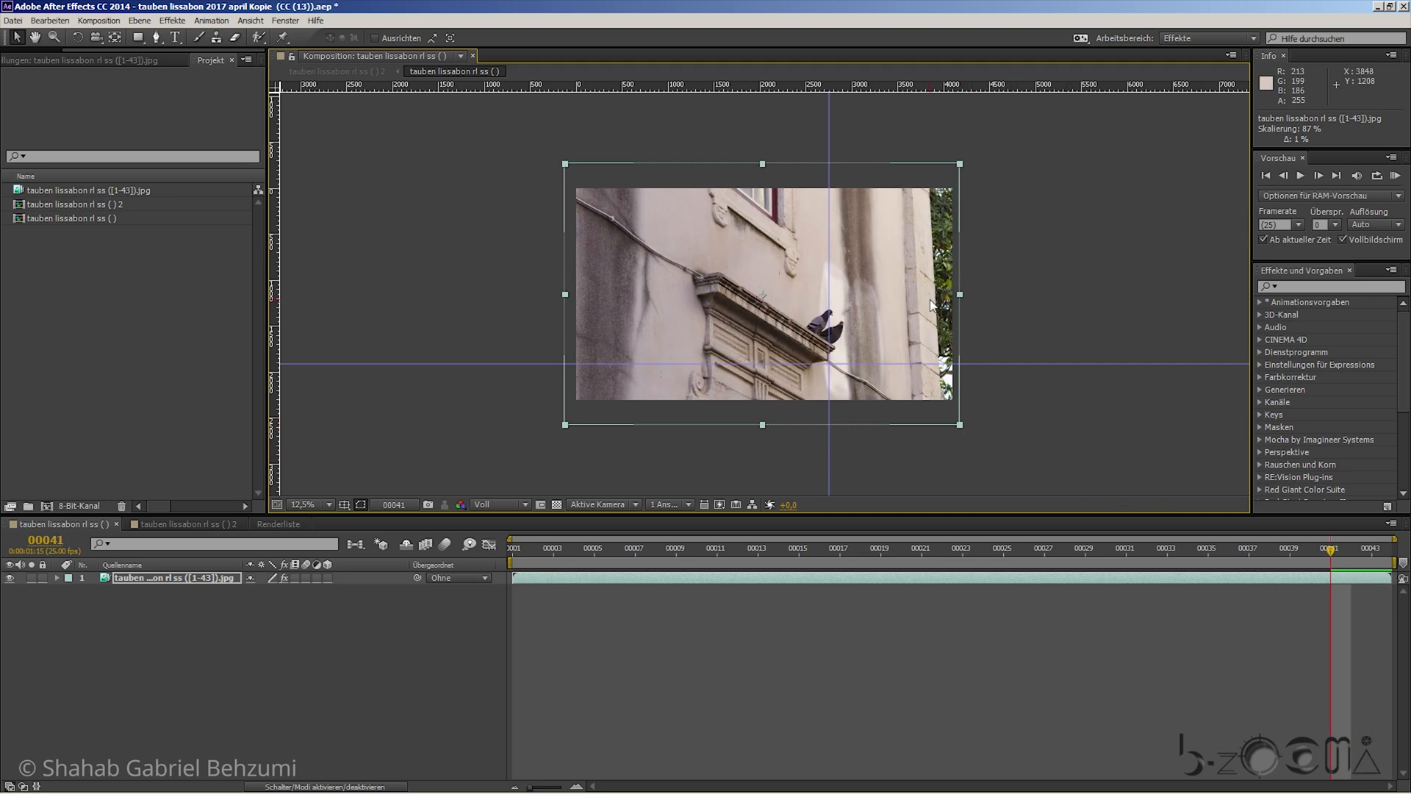
key(Page_Up)
key(Page_Down)
key(Page_Down)
key(Page_Down)
key(Page_Down)
key(Page_Up)
key(Page_Up)
key(Page_Up)
key(Page_Down)
key(Page_Down)
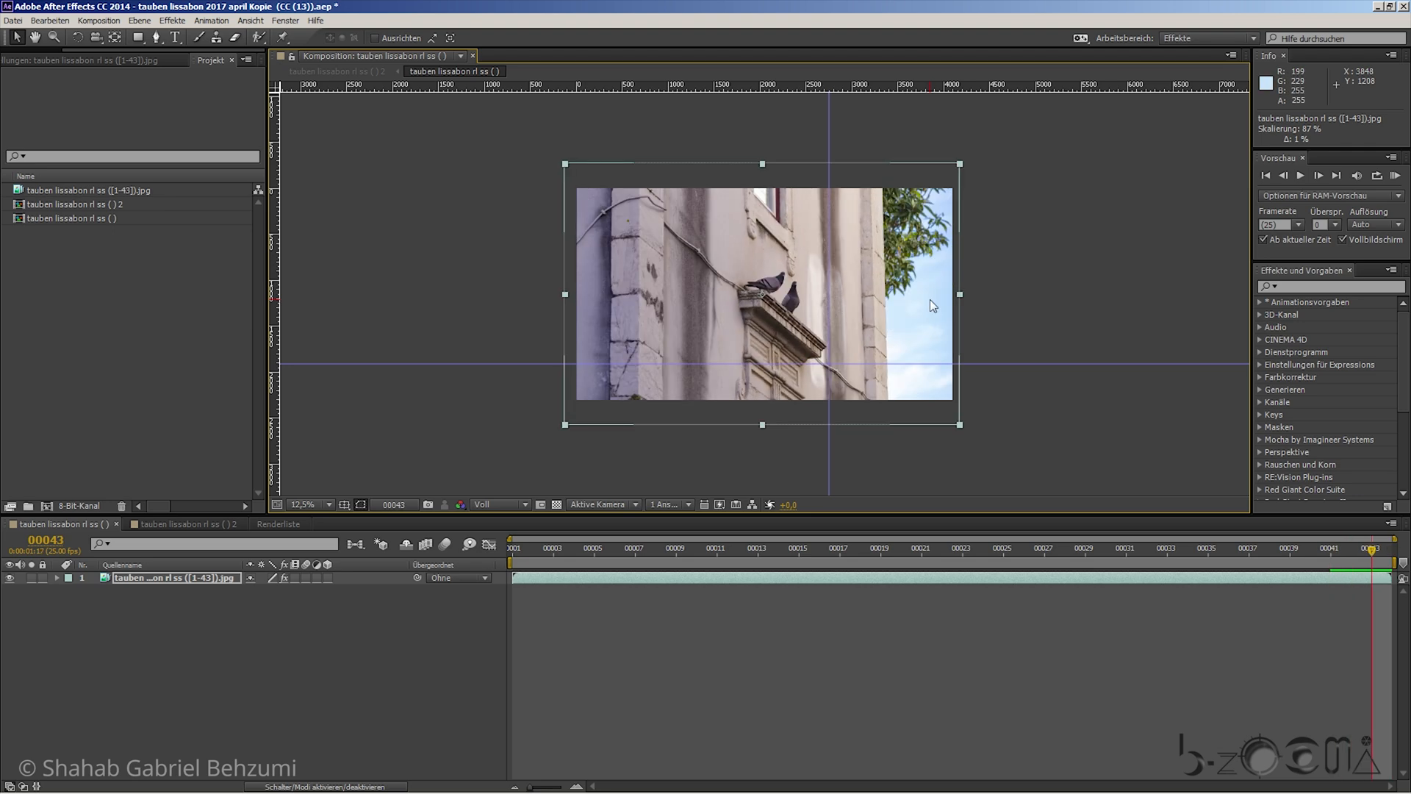
- Undo the last scaling of the photo layer and compare the edge coverage of frames 00042 and 00043
key(ctrl+z)
key(Page_Up)
key(Page_Down)
key(Page_Up)
key(Page_Down)
key(Page_Up)
key(Page_Down)
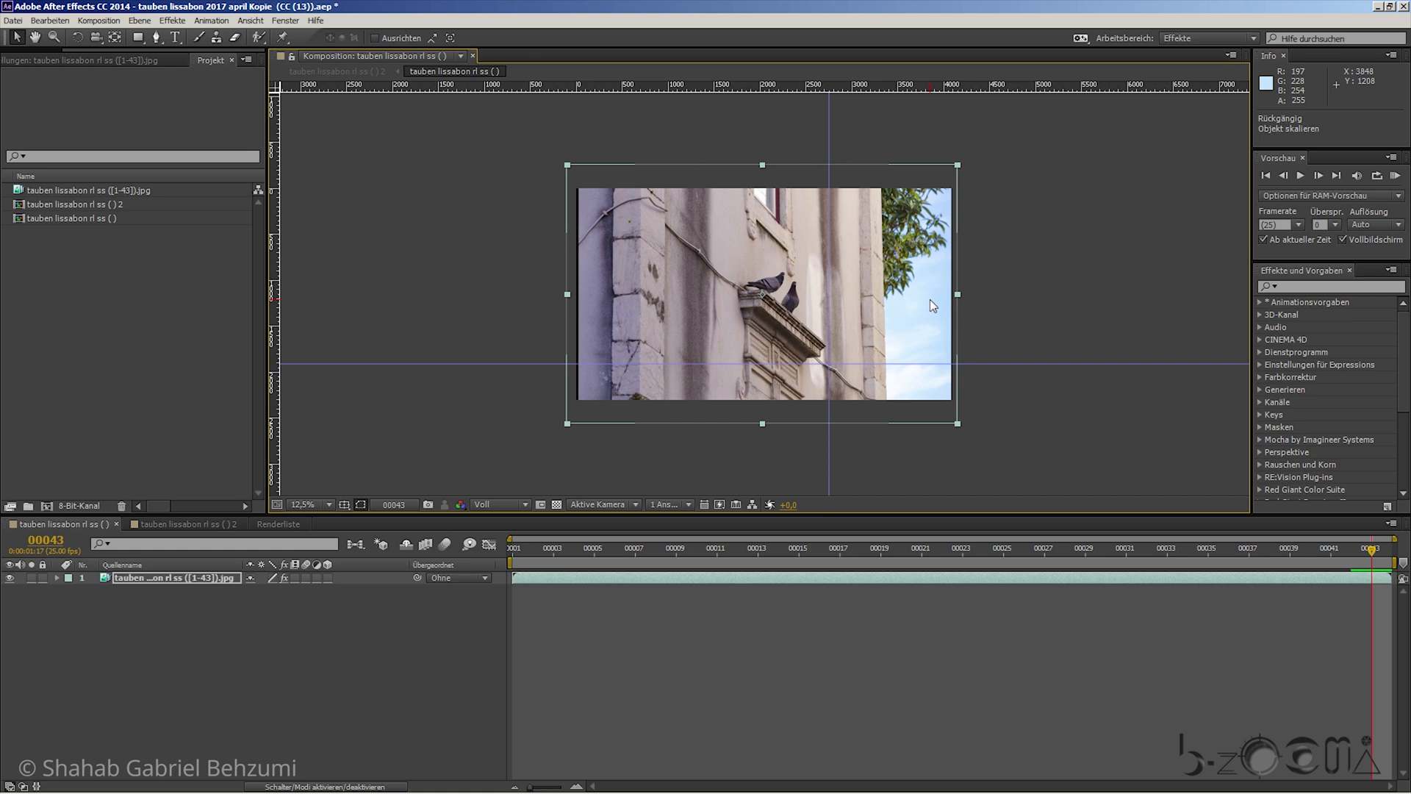
key(Page_Up)
key(Page_Down)
key(Page_Up)
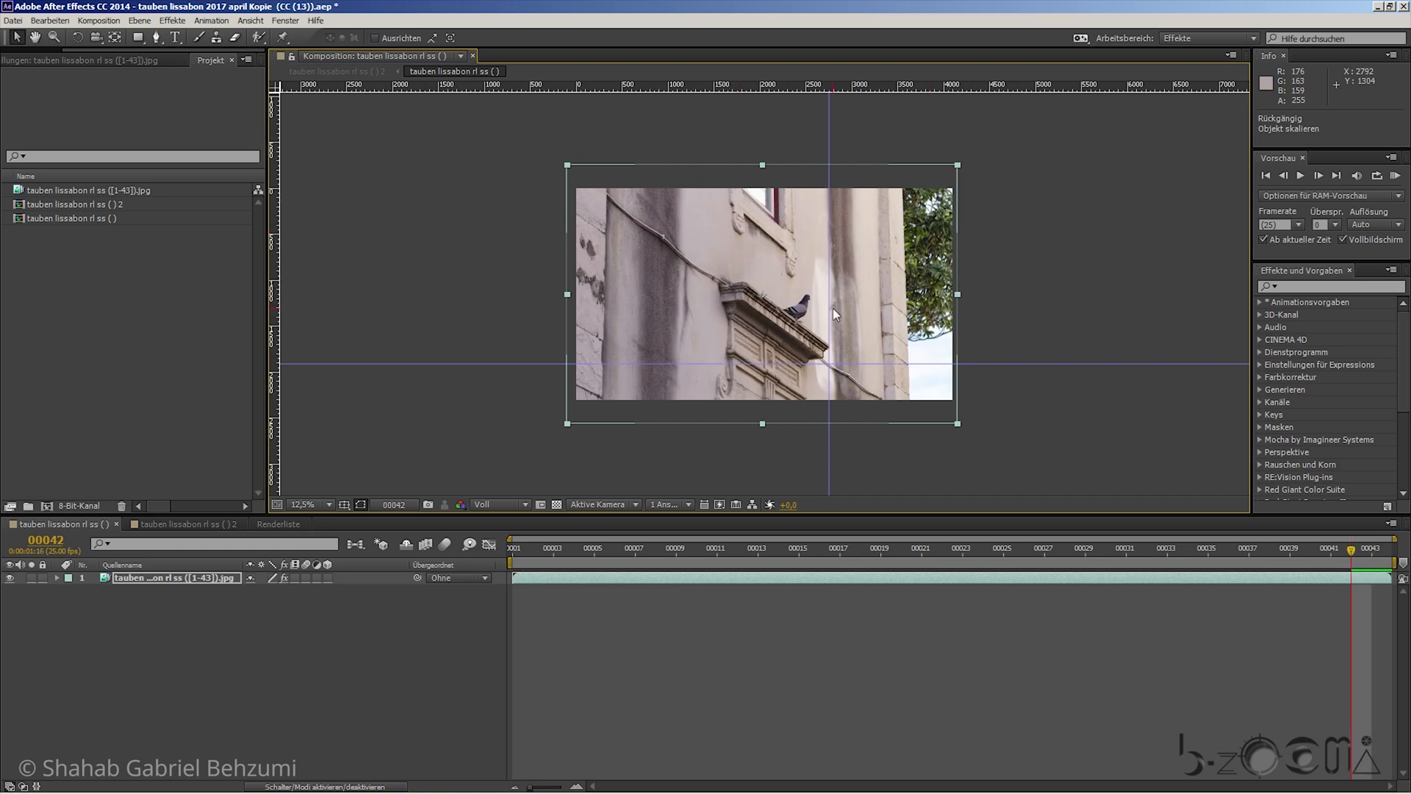
key(Page_Down)
key(Page_Up)
key(Page_Down)
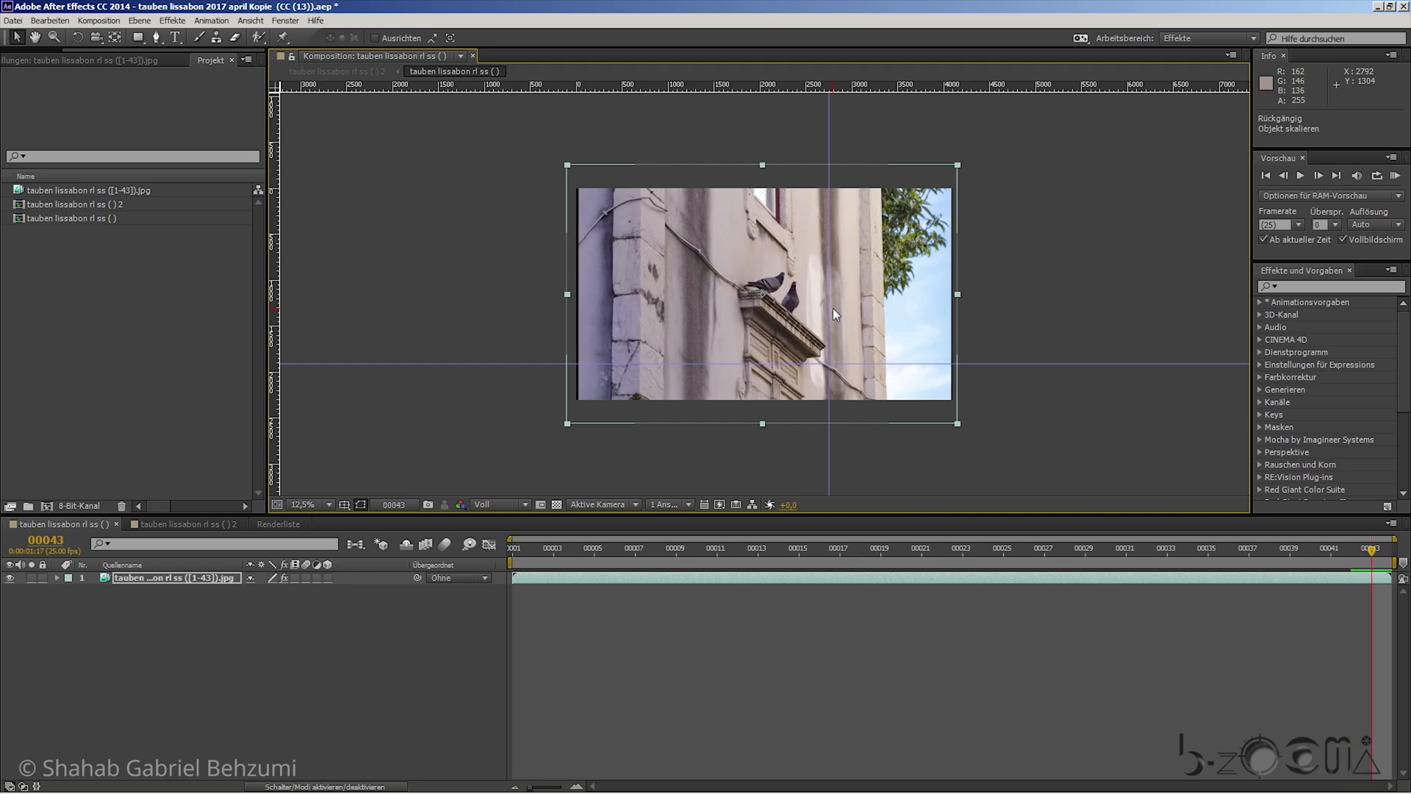
- Reveal the photo layer's transform properties and enable keyframing for Position and Scale at frame 00043
click(57, 578)
click(72, 602)
click(90, 627)
click(93, 640)
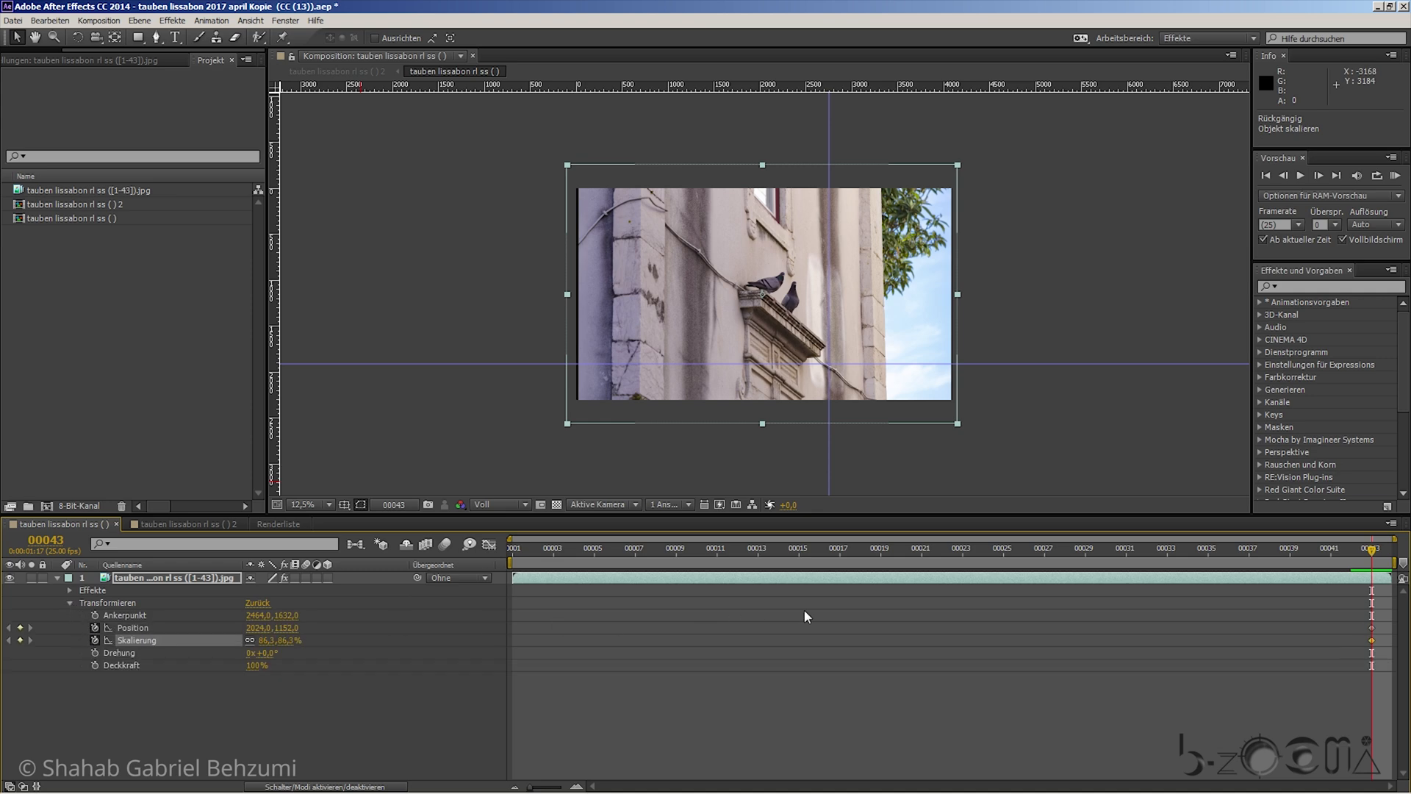
- Add Position and Scale keyframes with the current values at frame 00042
key(Page_Down)
key(Page_Up)
key(Page_Up)
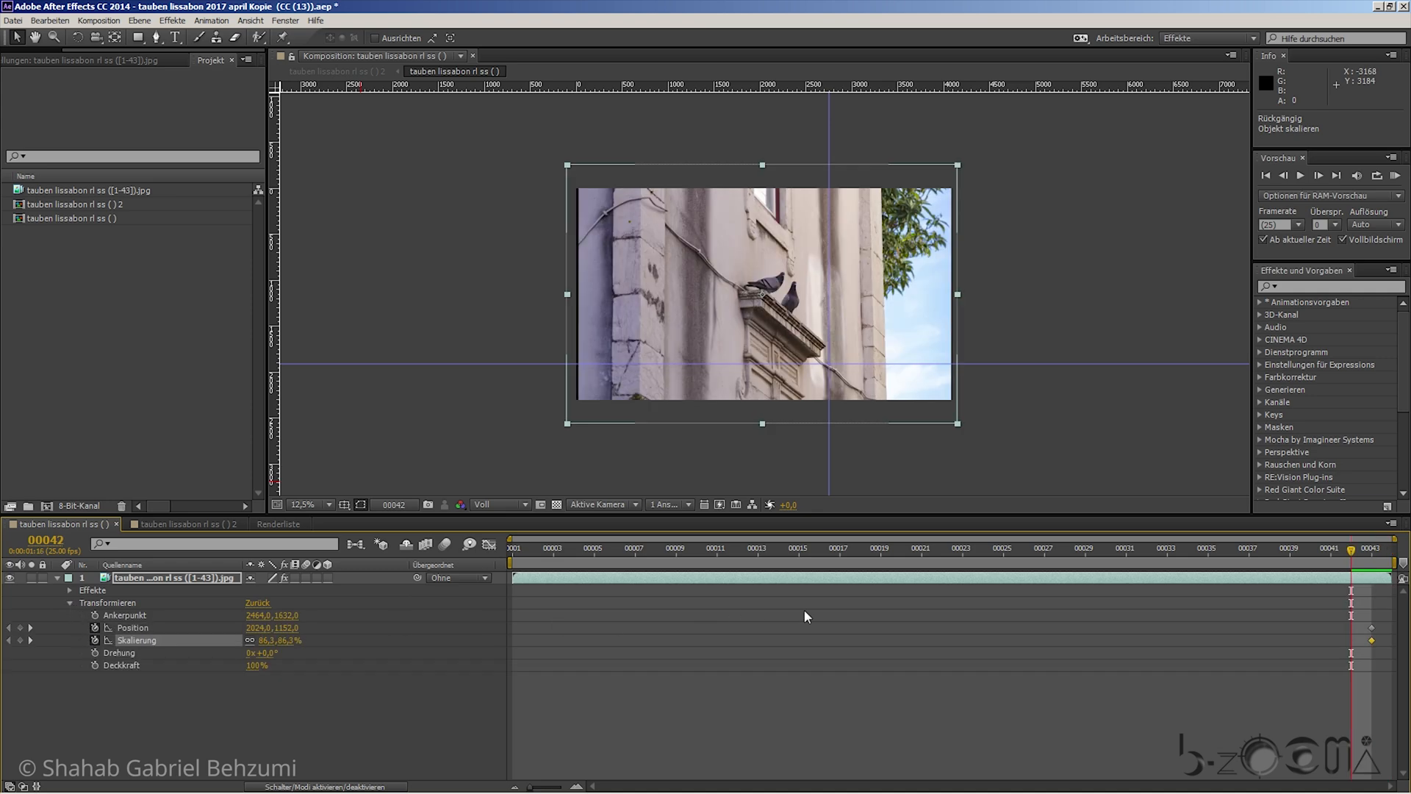
click(20, 628)
click(20, 641)
- Set the photo layer's scale to 87.4 % at frame 00043 and compare it with the preceding frames
key(Page_Down)
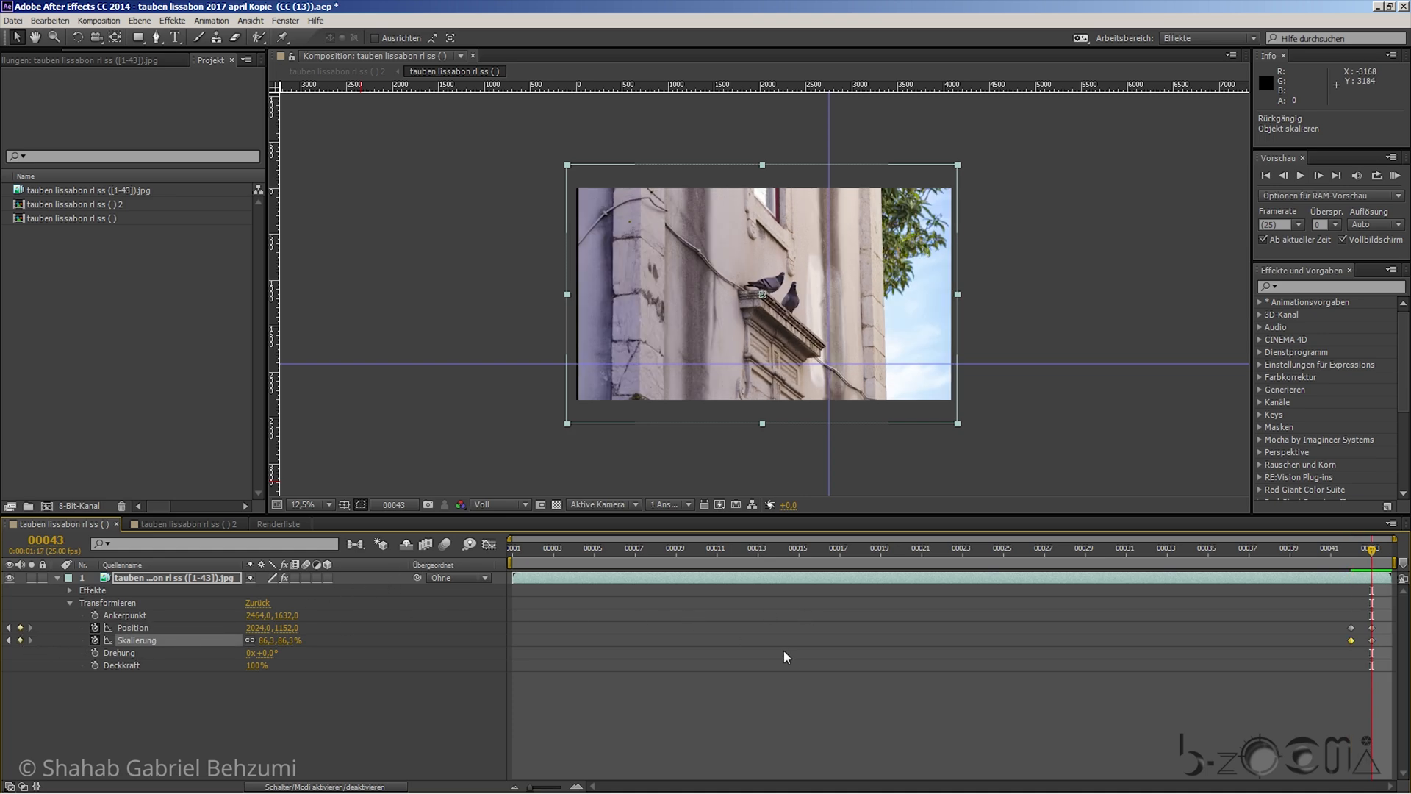
drag(292, 641, 306, 654)
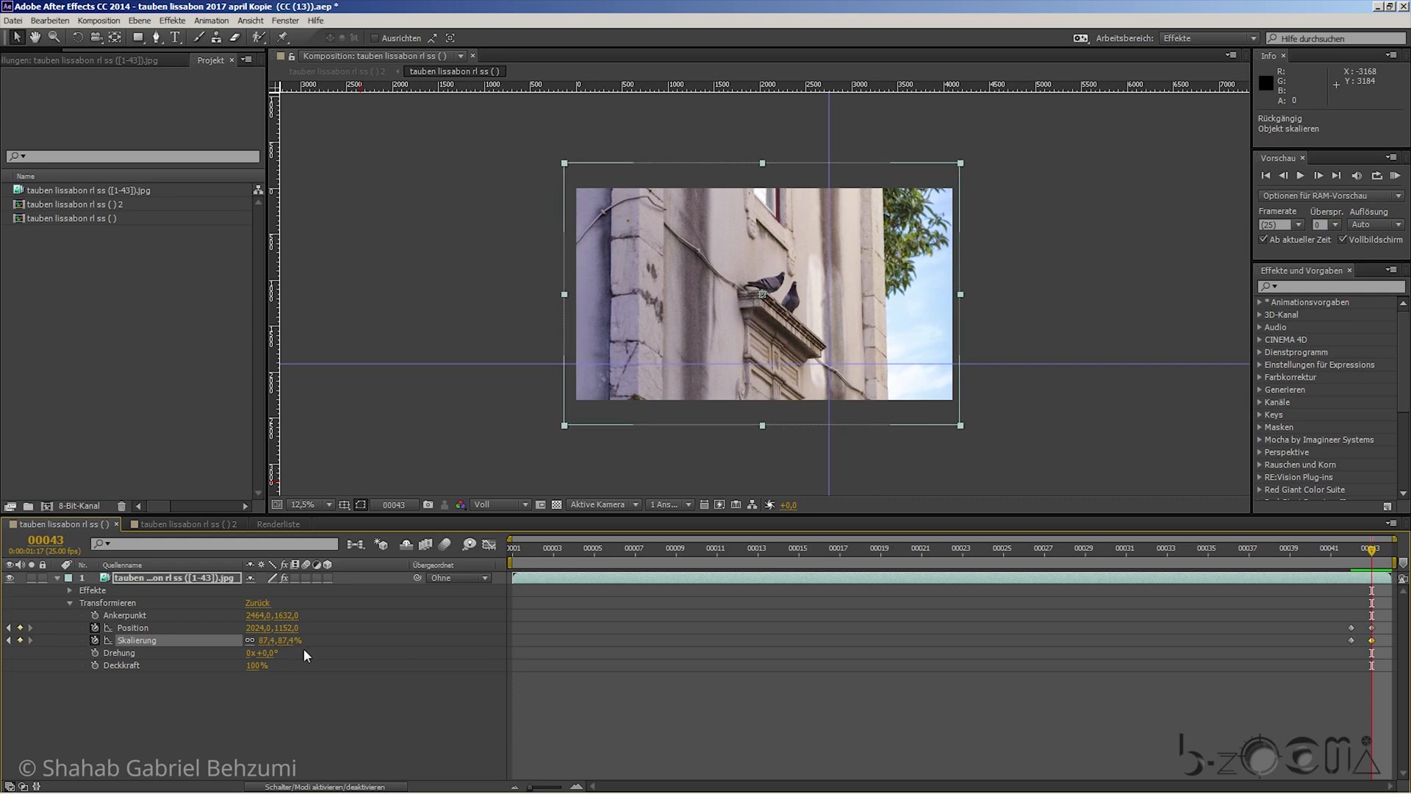
key(Page_Up)
key(Page_Up)
key(Page_Down)
key(Page_Down)
key(Page_Up)
key(Page_Up)
key(Page_Down)
key(Page_Down)
- Show the photo layer's effect settings, widen their panel and switch back to the project's item list
key(F3)
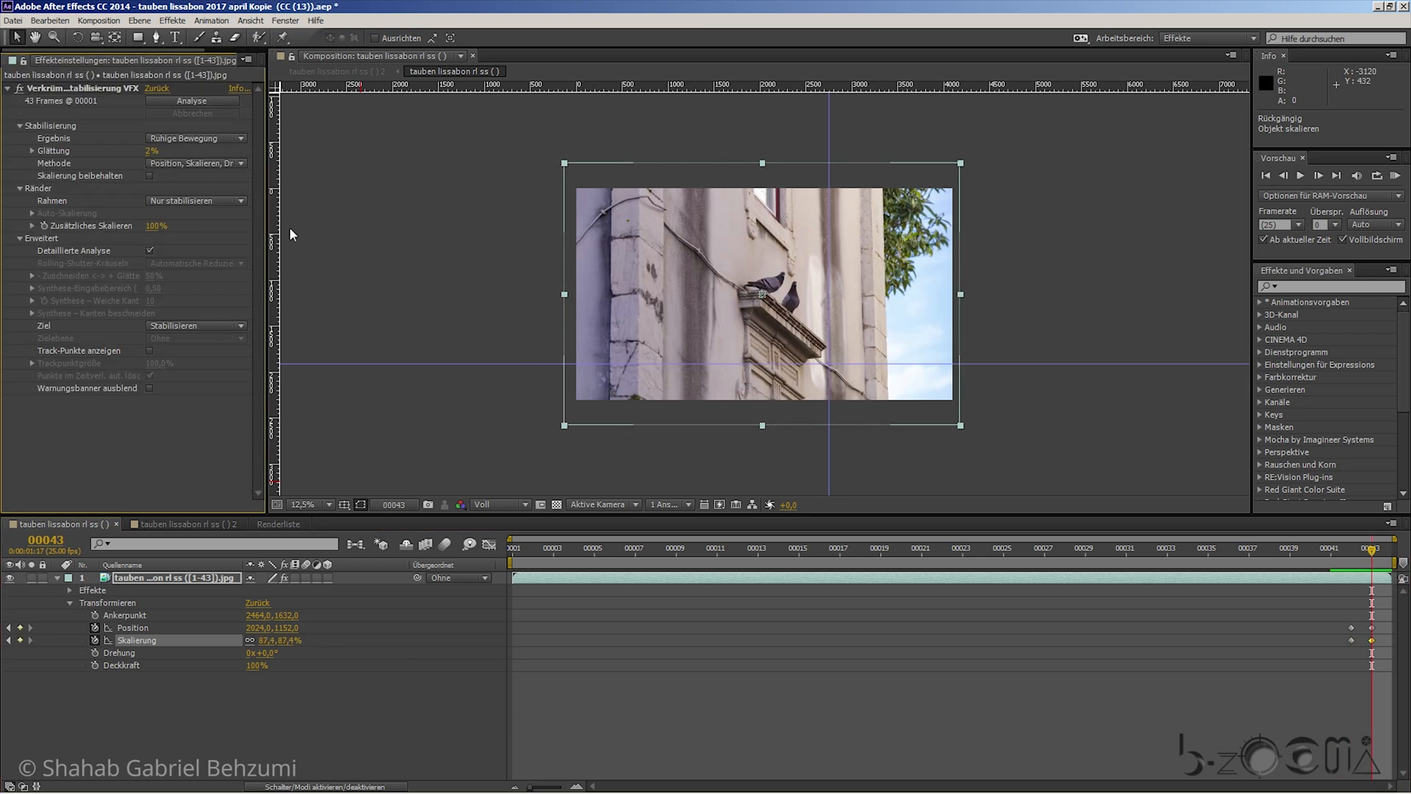
drag(267, 88, 453, 88)
click(287, 59)
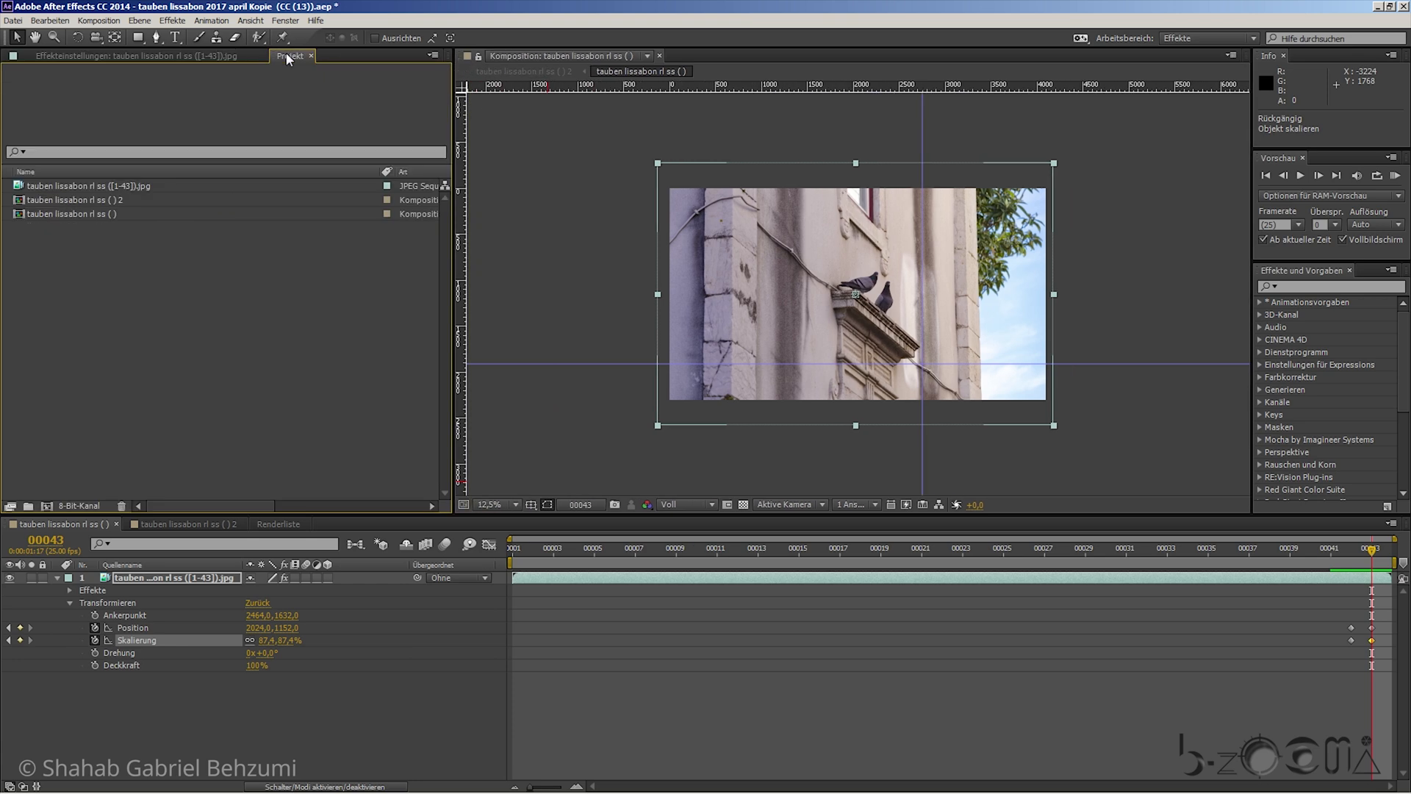
- Open the composition tauben lissabon rl ss ( ) 2 and check how frame 00036 fills the image area
click(47, 215)
double_click(52, 200)
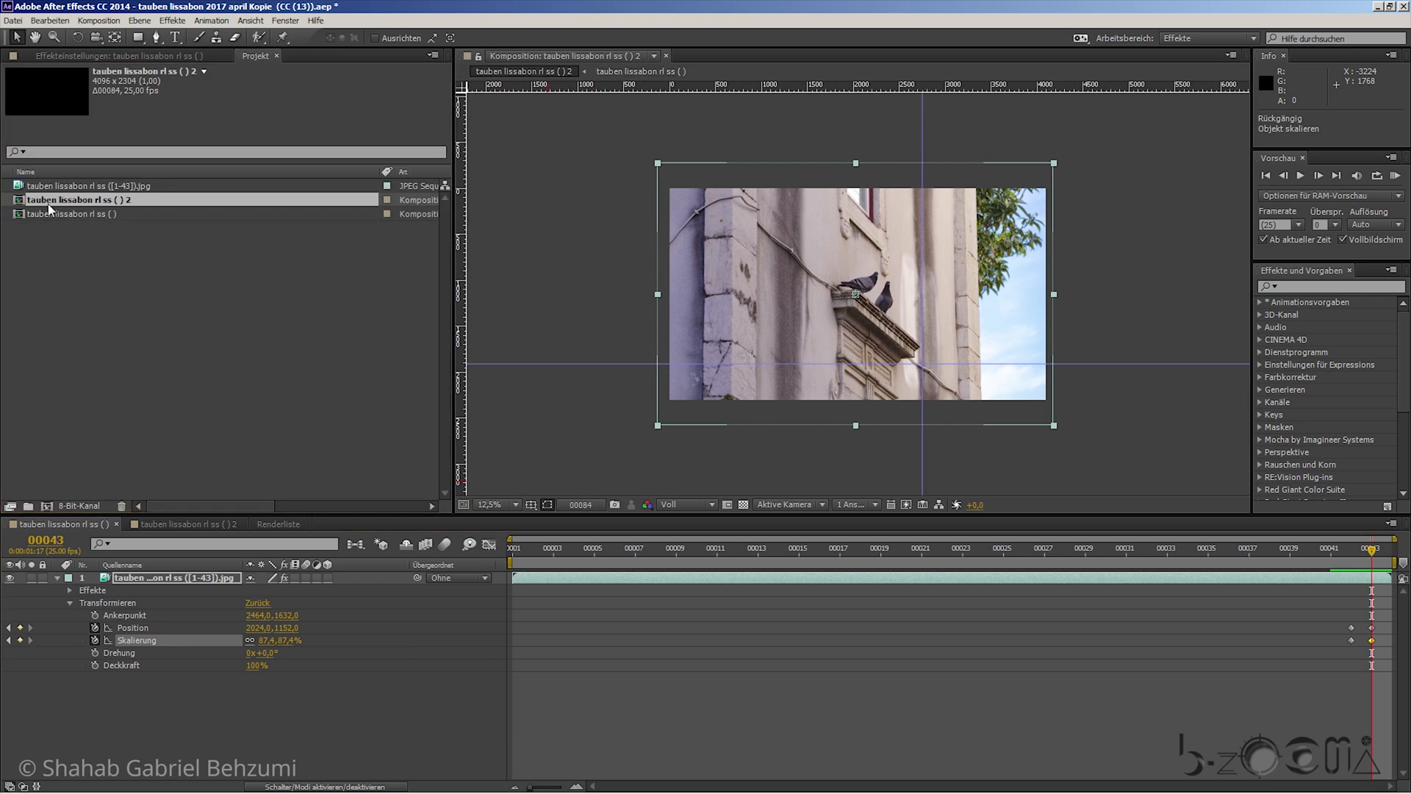
drag(1382, 551, 879, 558)
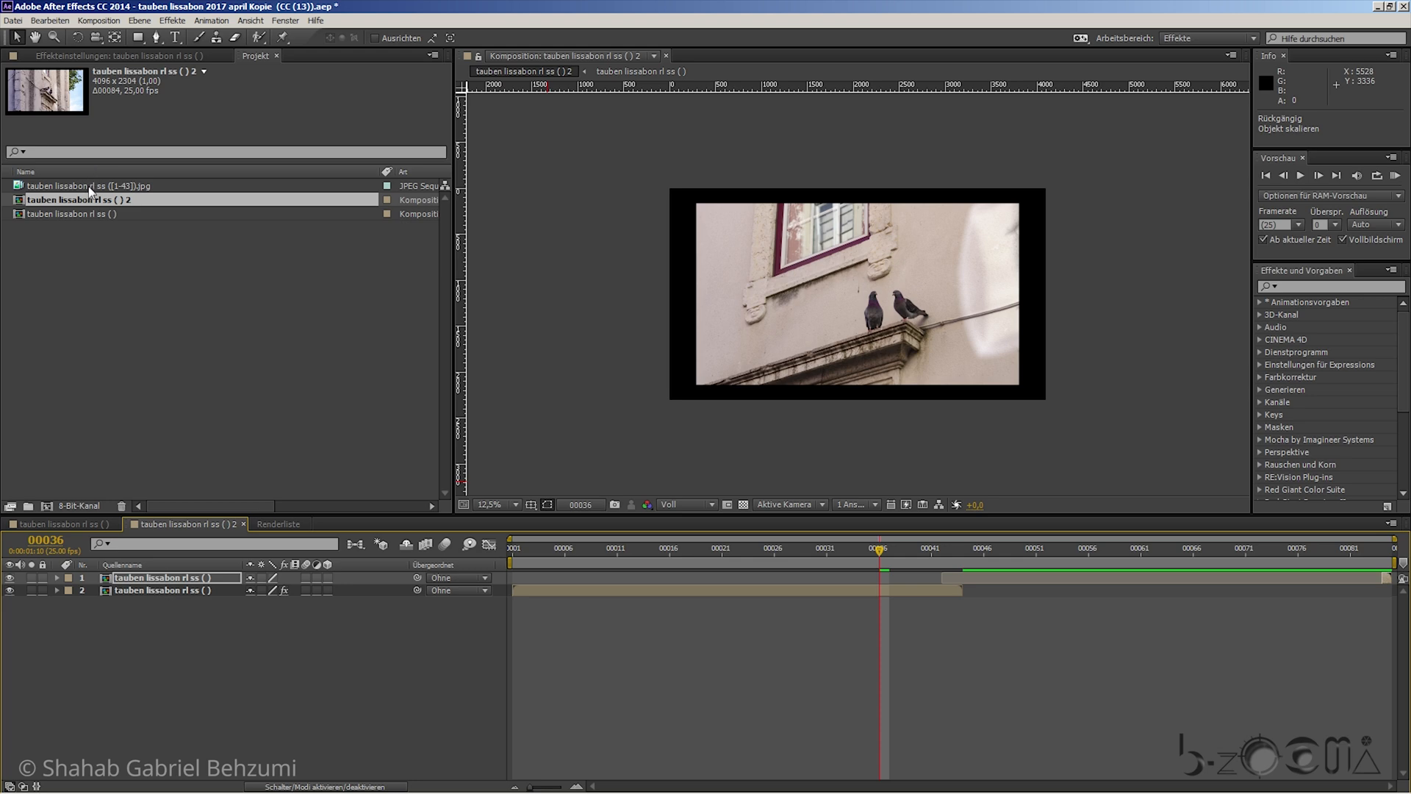
- Reopen the composition tauben lissabon rl ss ( ), check frame 00013 and add the composition to the render queue
double_click(85, 214)
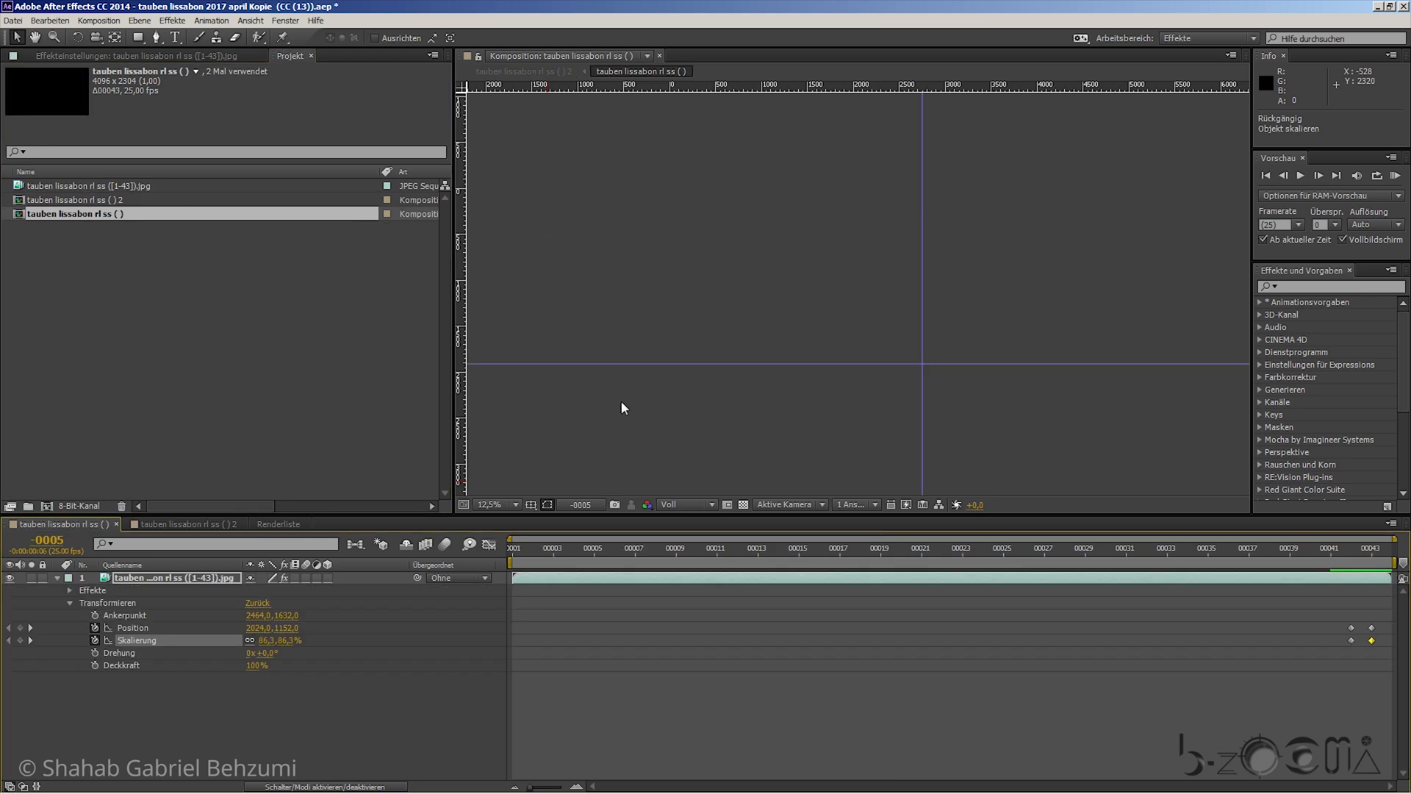
click(762, 553)
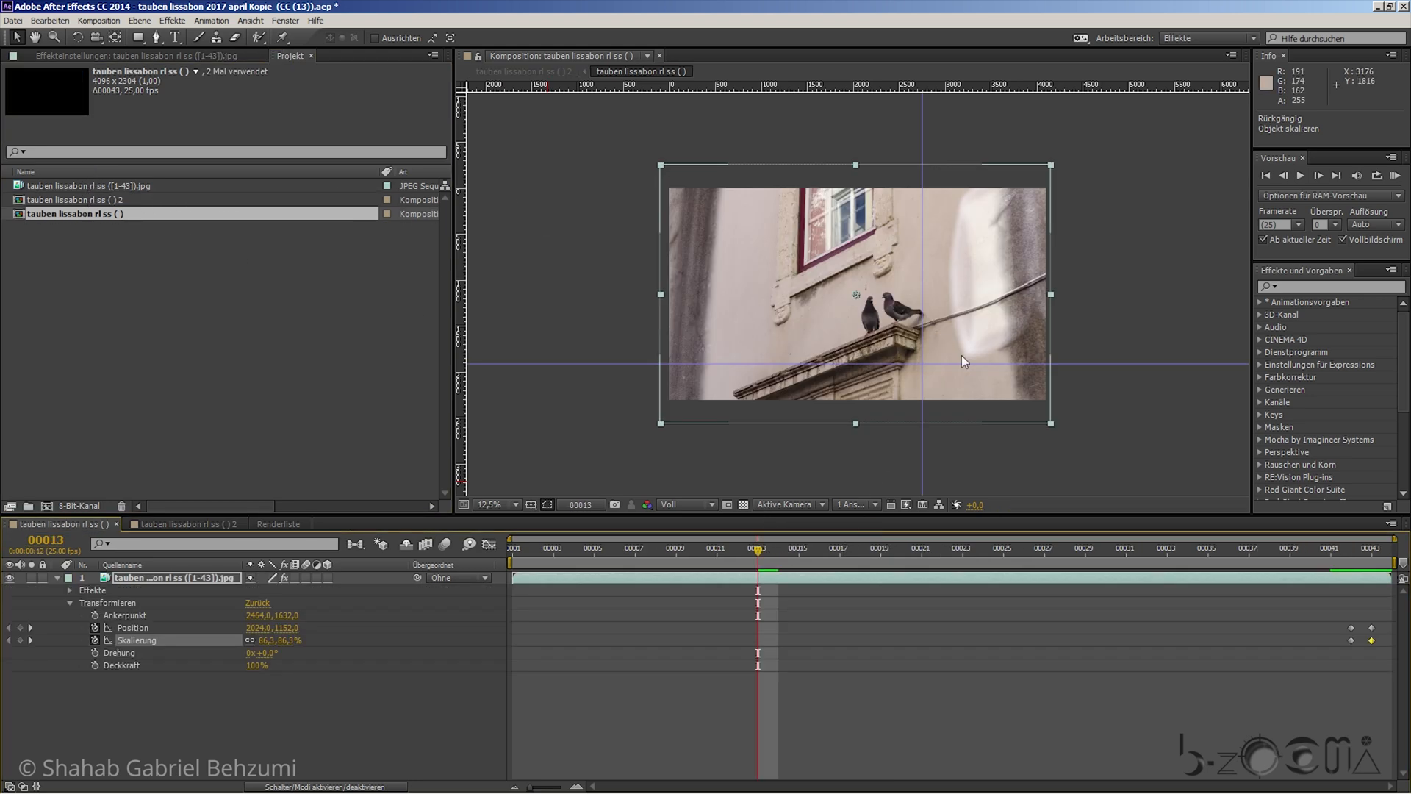
click(974, 342)
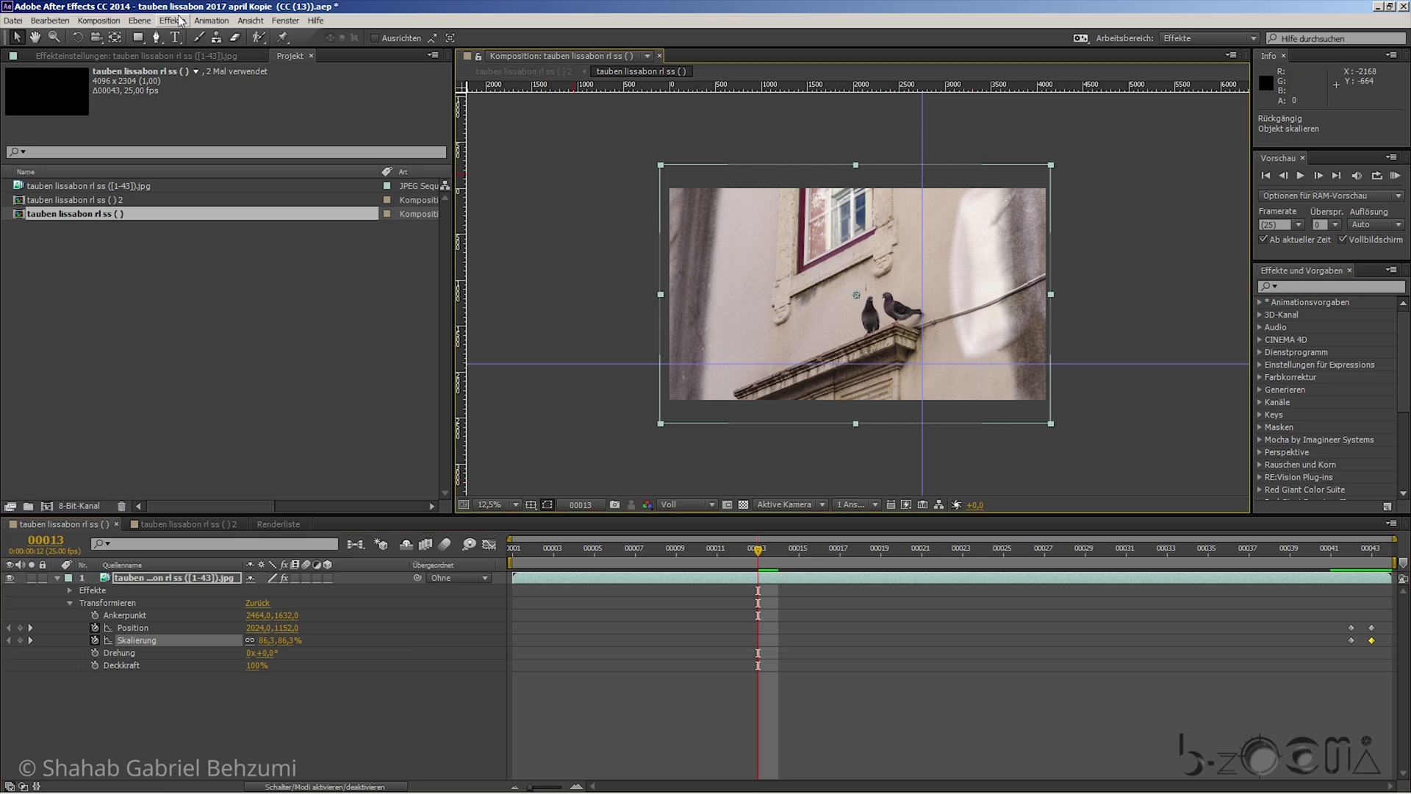
click(102, 20)
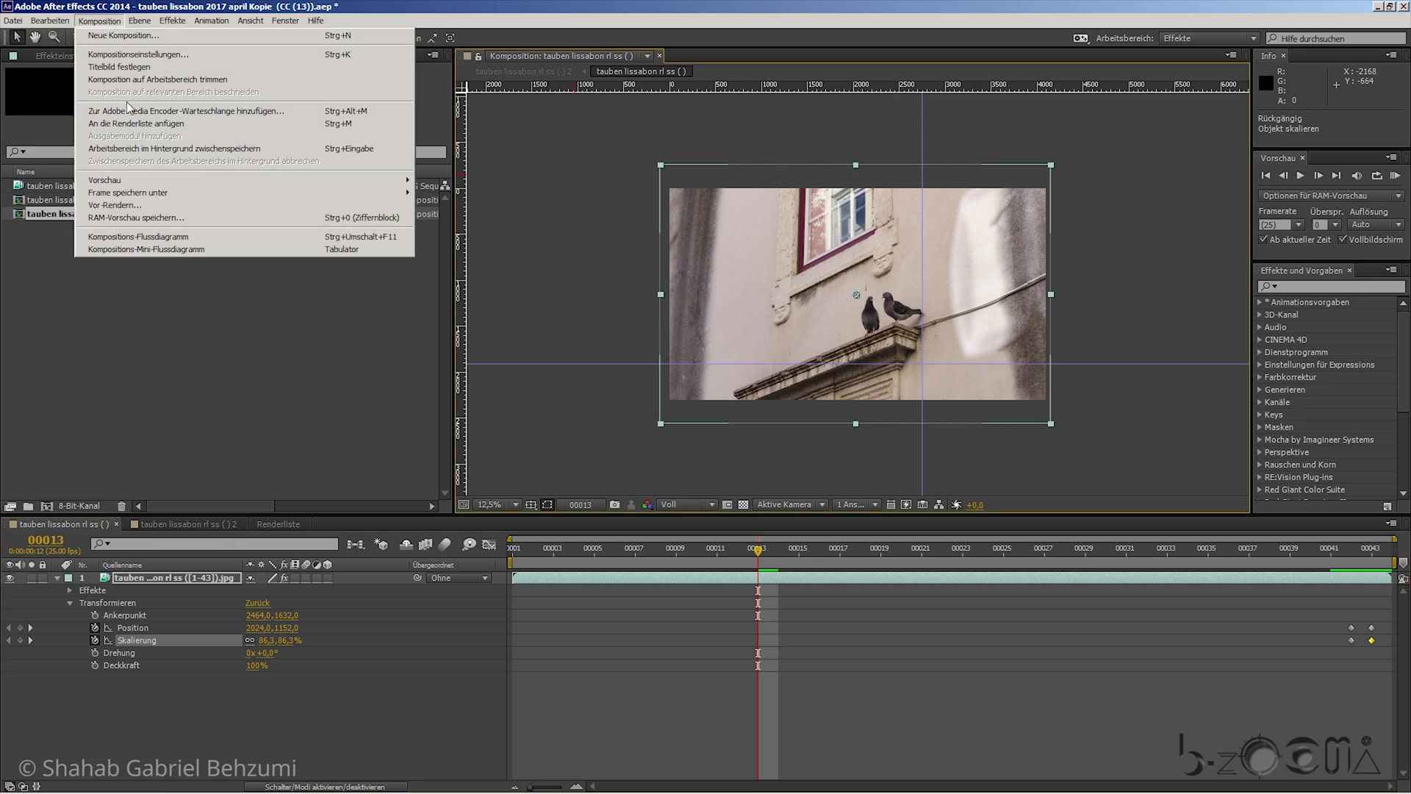
click(160, 125)
- Set the output format of the newly queued composition to QuickTime
click(141, 655)
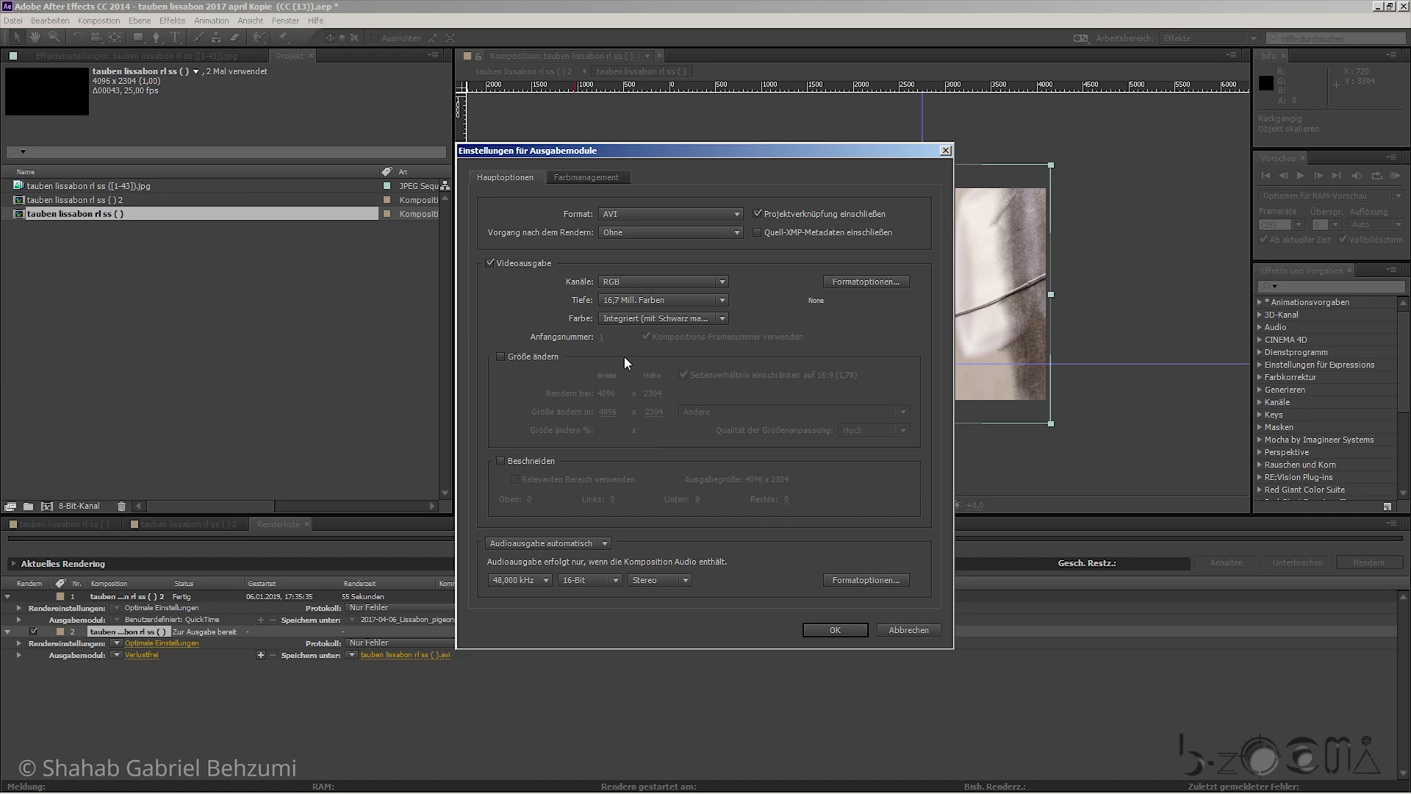
click(657, 215)
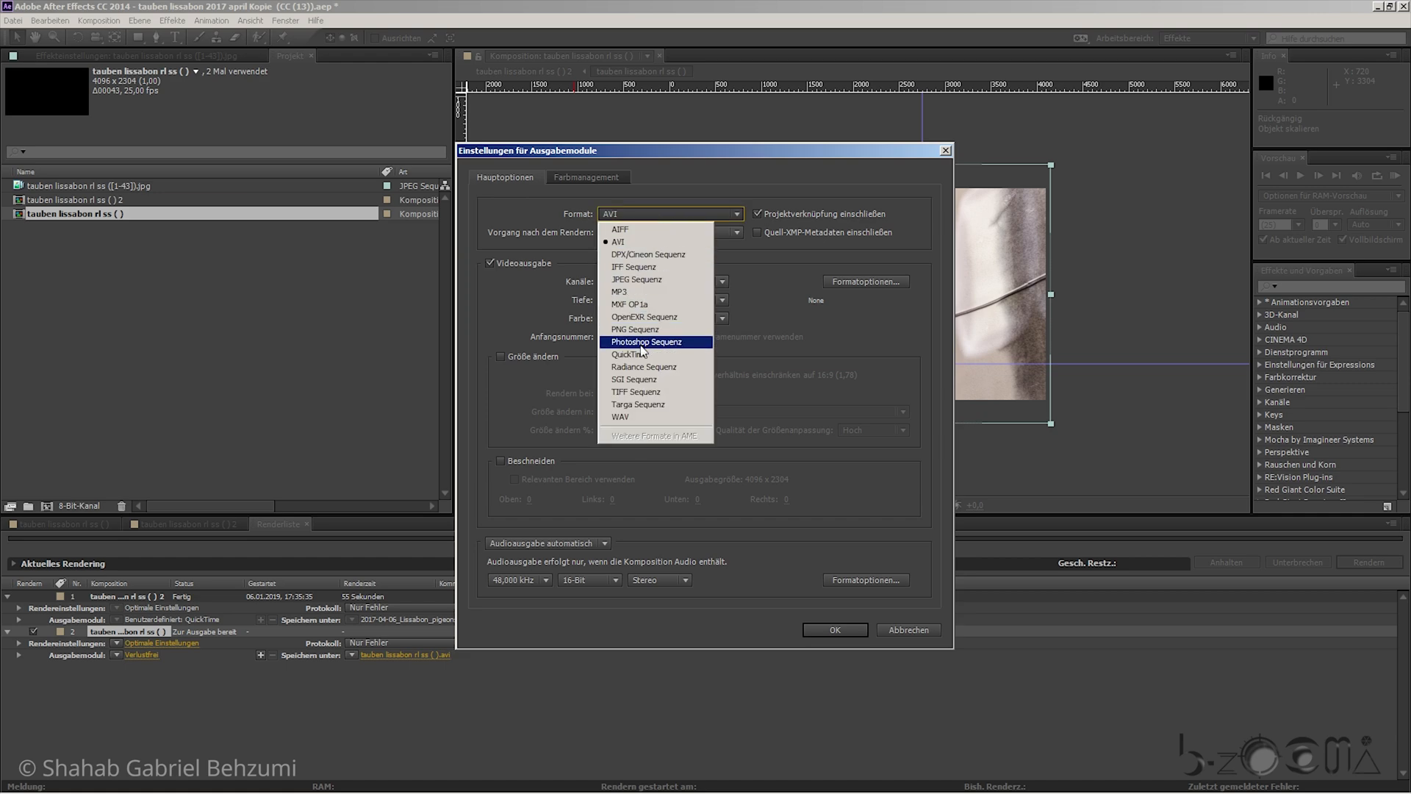
click(641, 354)
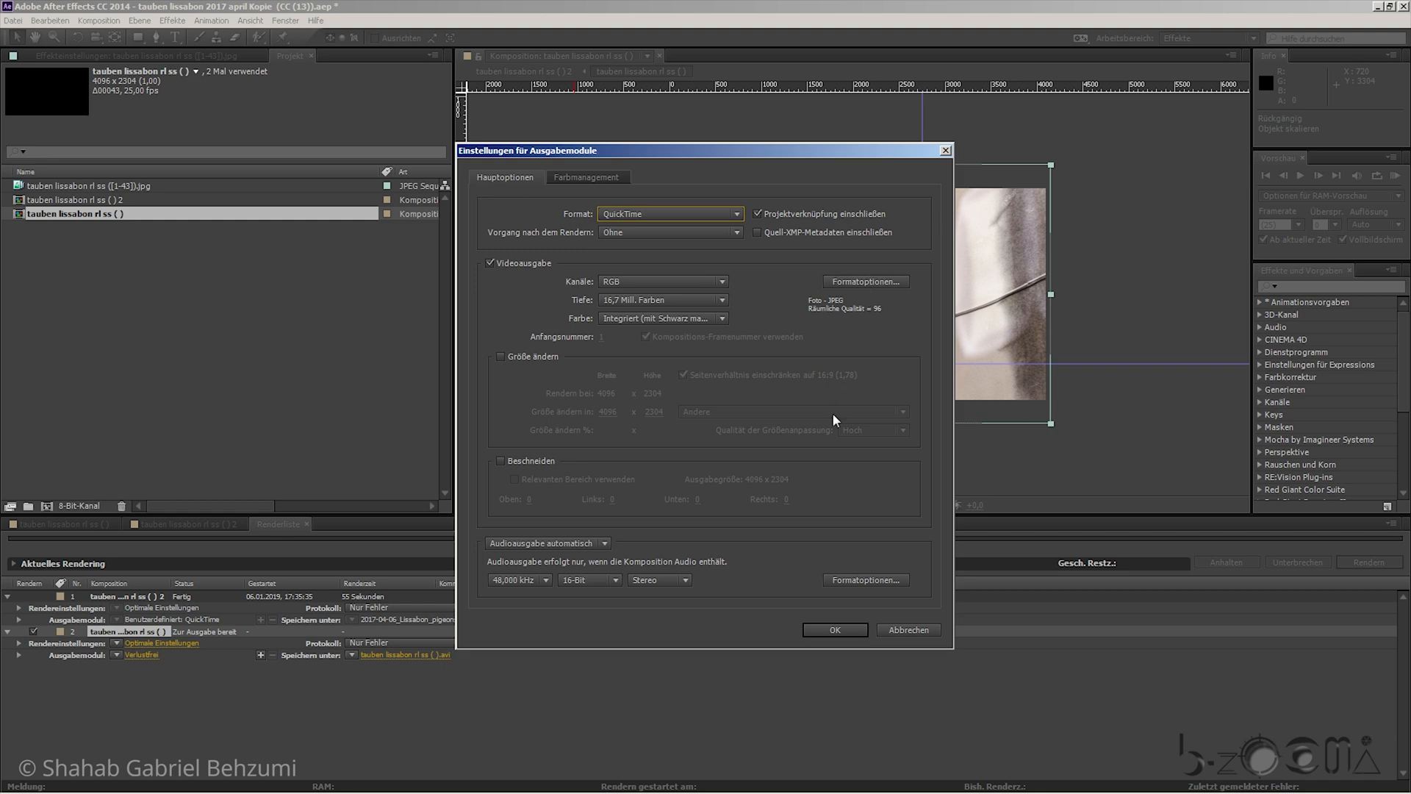
click(845, 632)
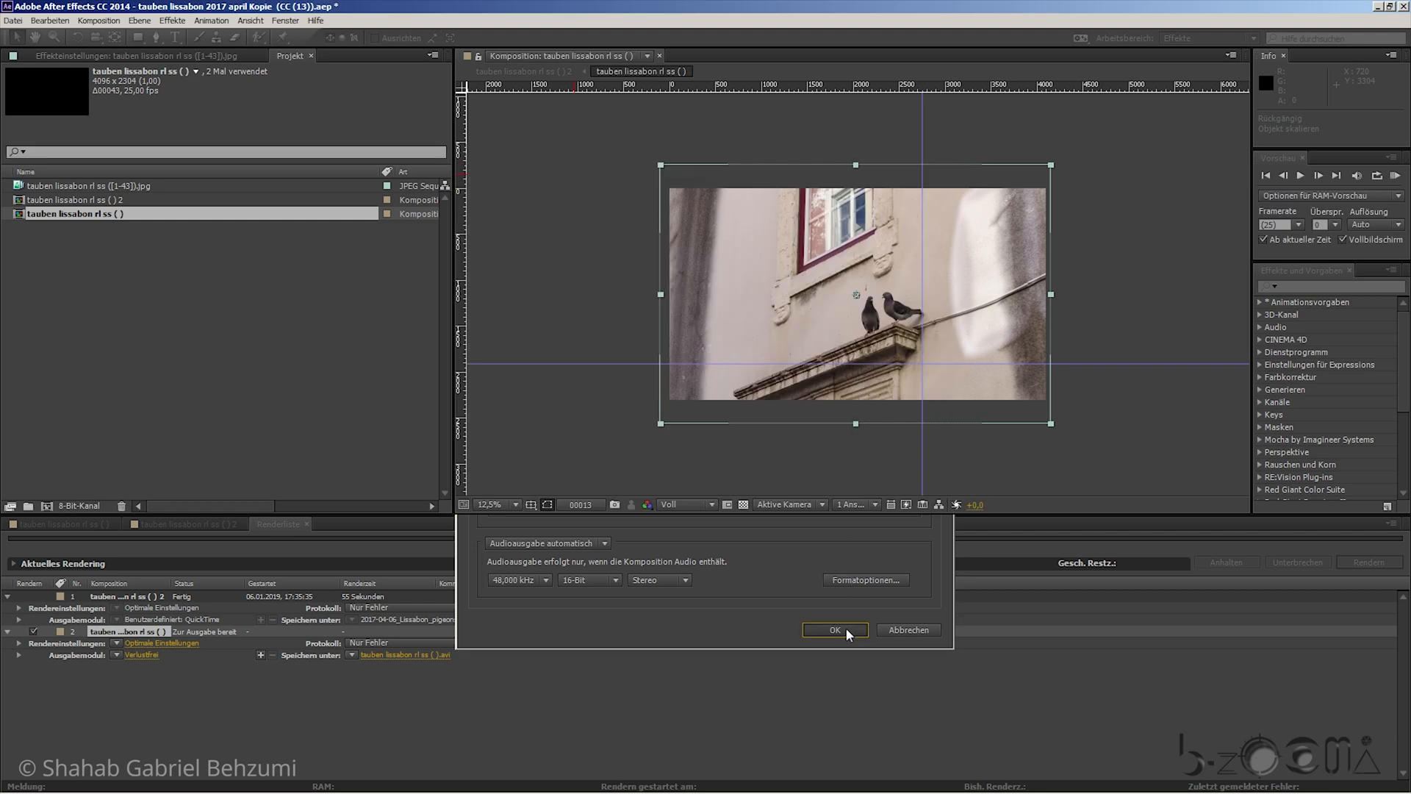
- Set the output file to 2017-04-06_Lissabon_pigeons_ss_rl_4096x2304_stabil_43 on the Desktop and start rendering
click(423, 657)
click(53, 122)
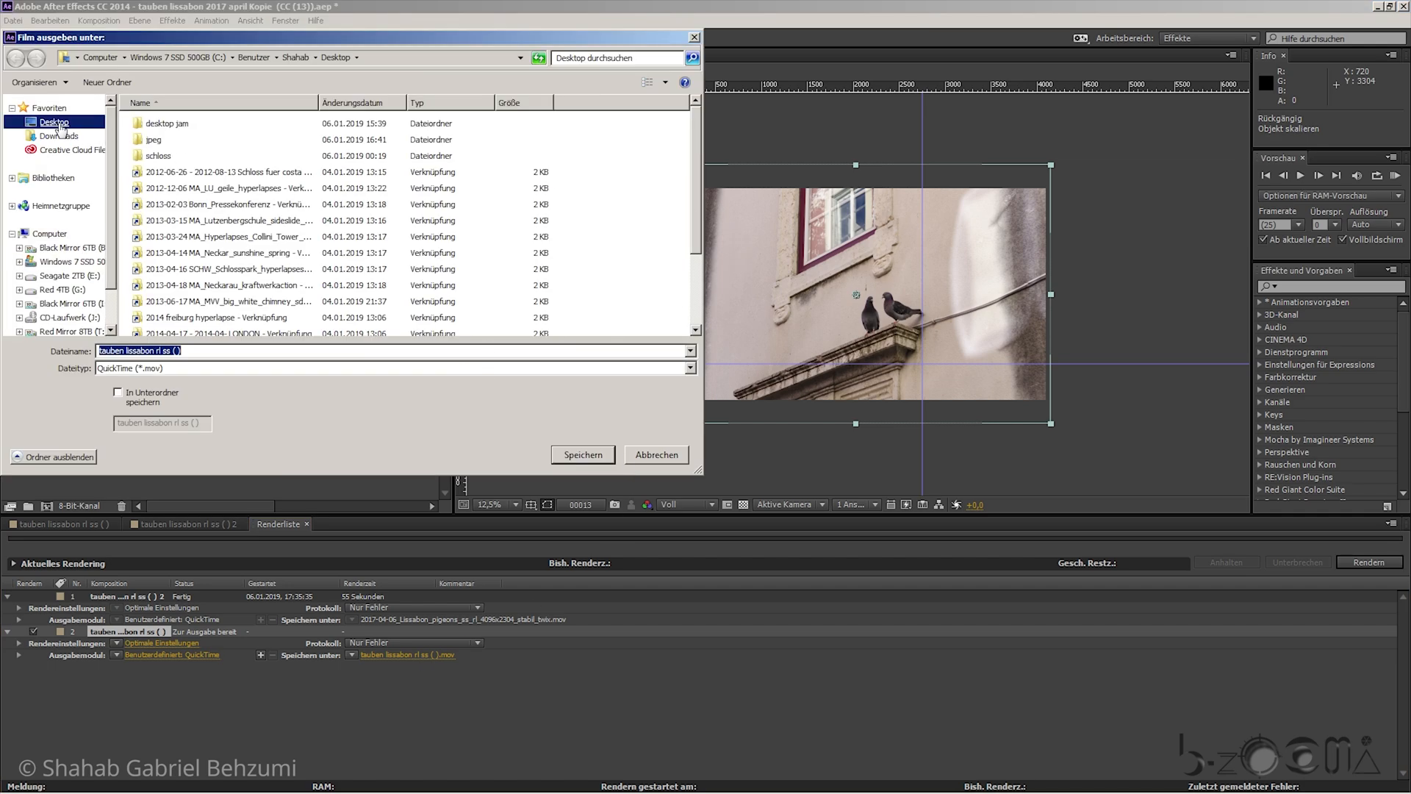
scroll(691, 189, down, 3)
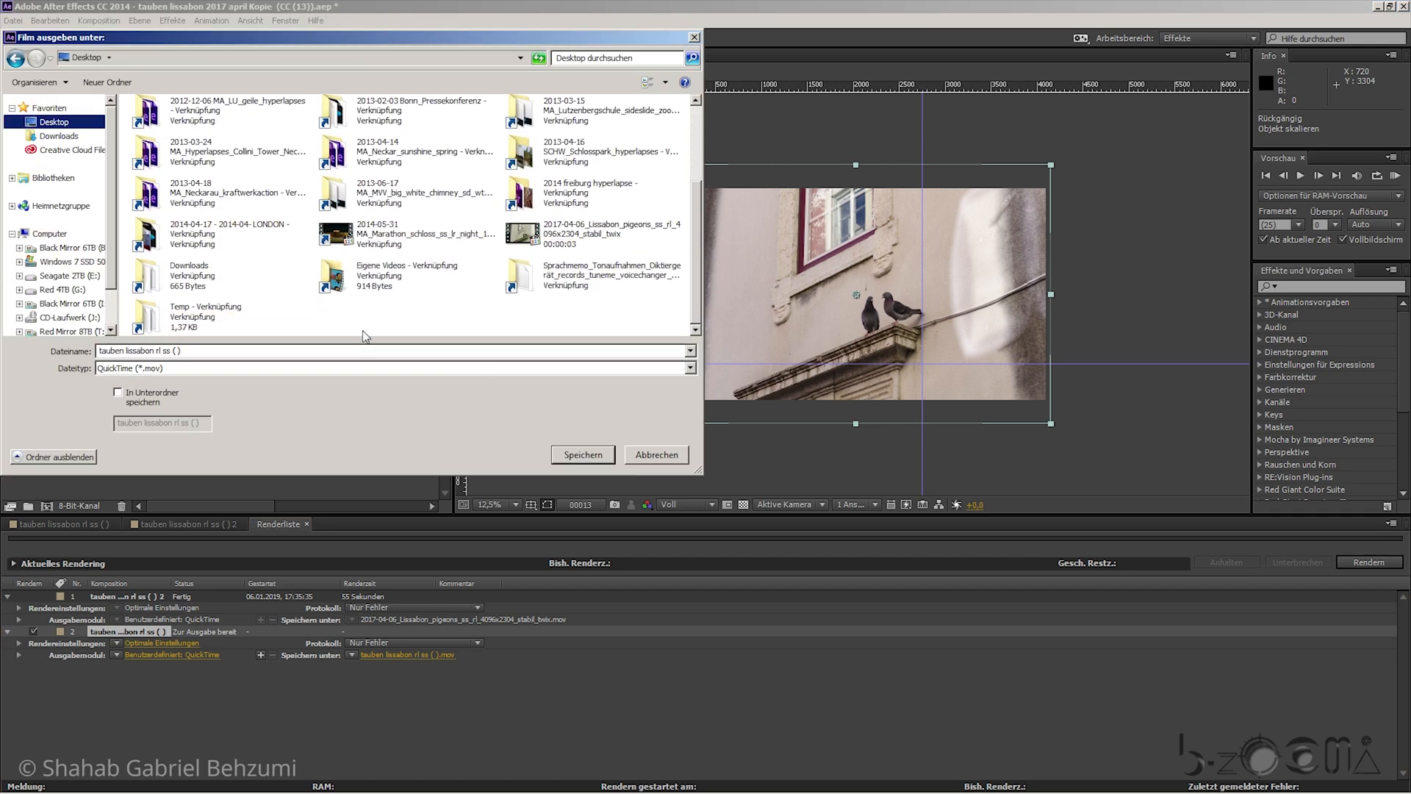
click(621, 235)
click(337, 353)
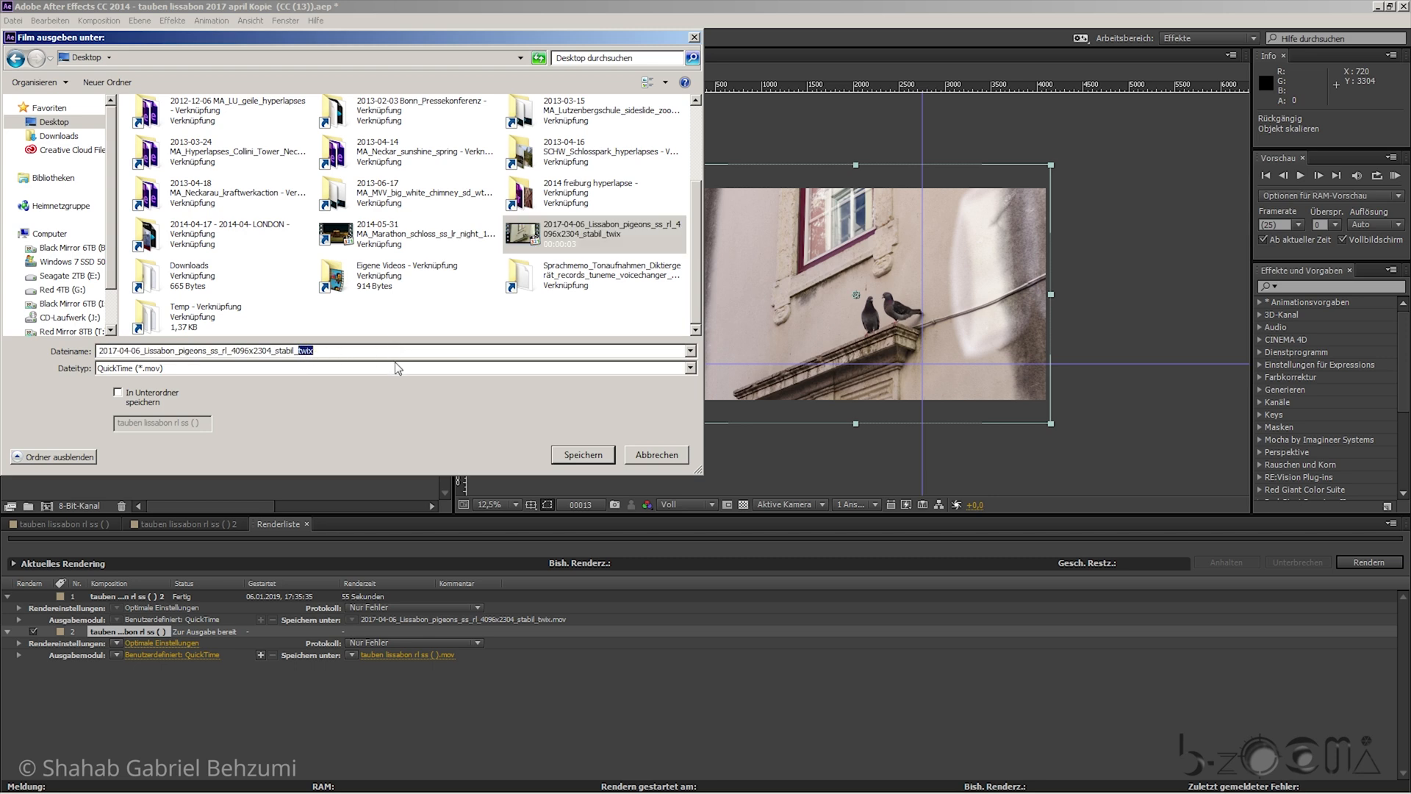
text(43)
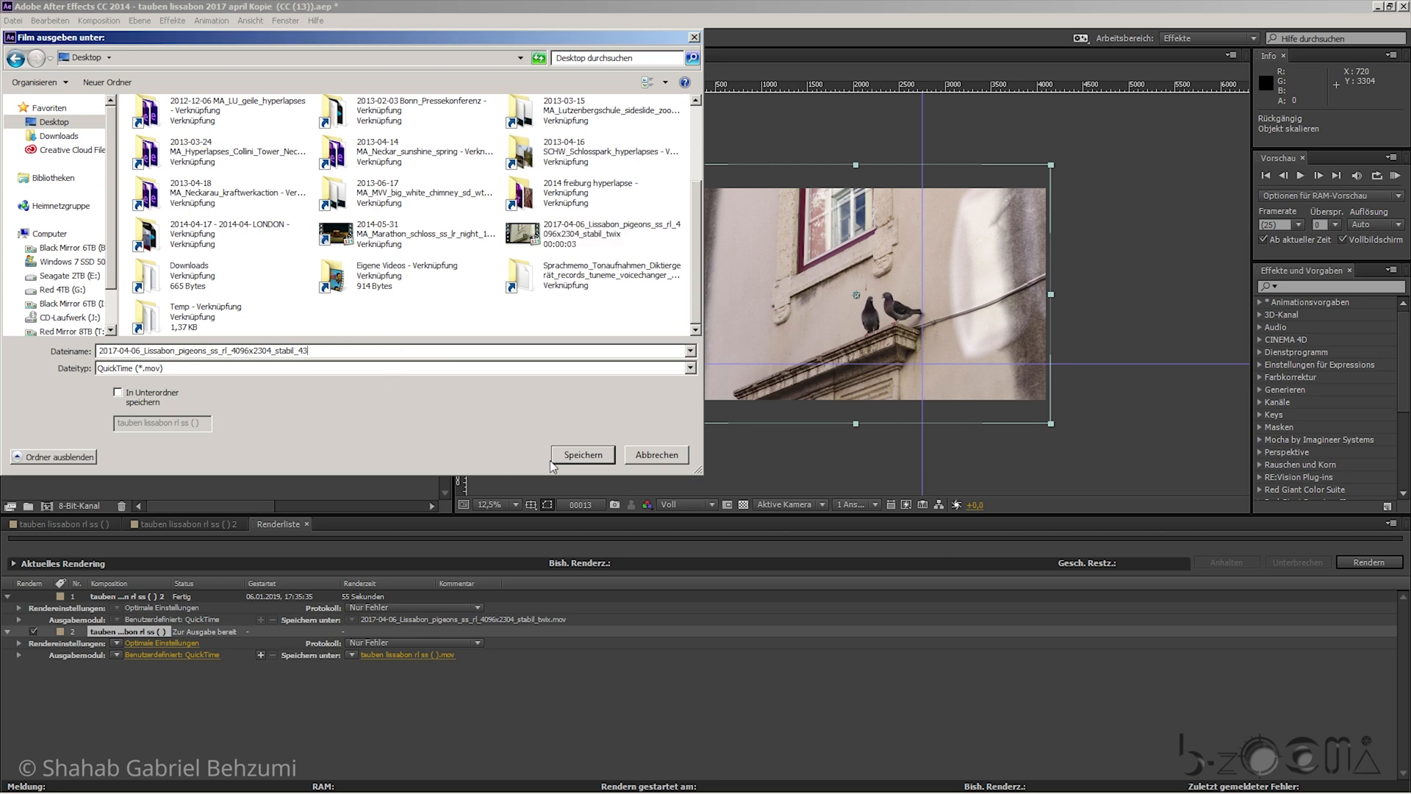
click(580, 455)
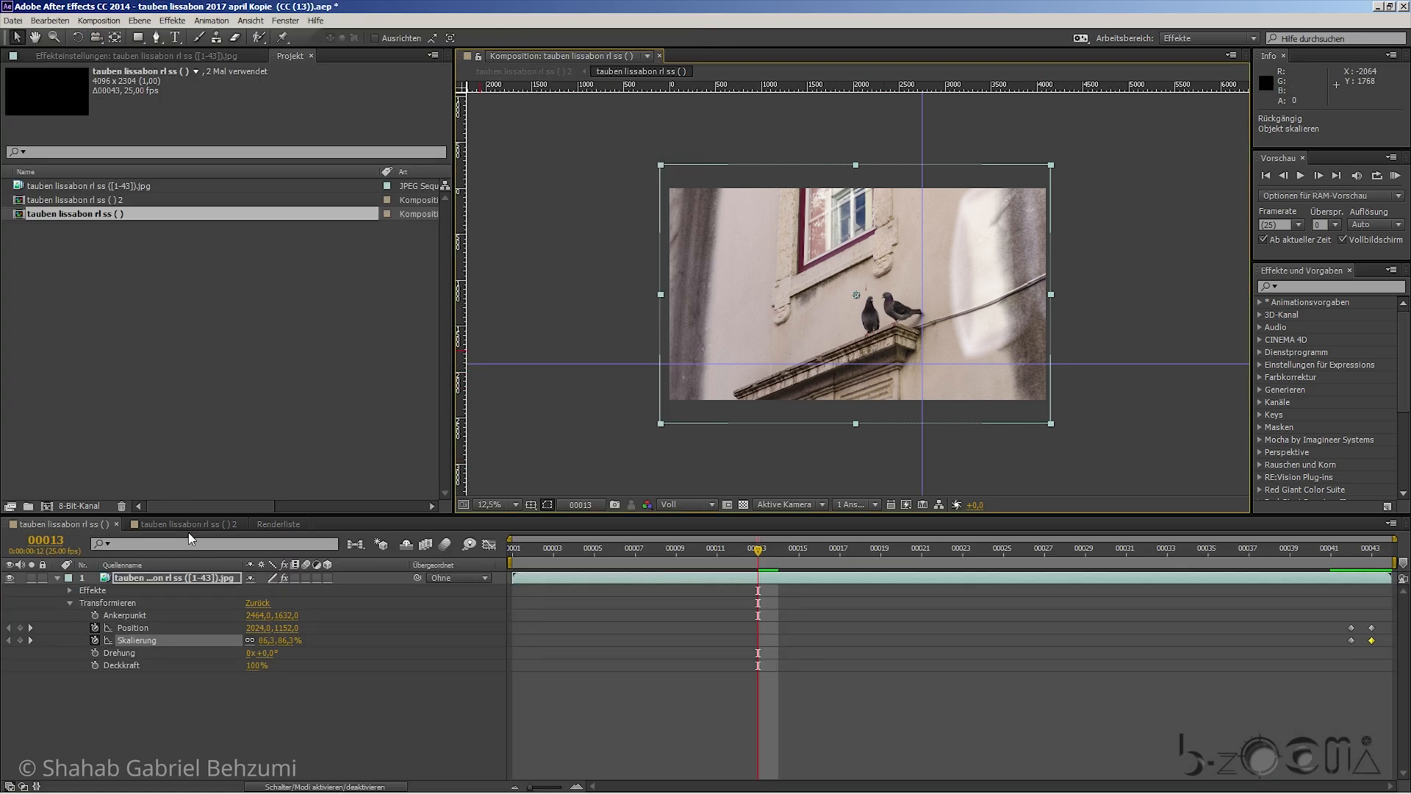
click(284, 527)
click(1357, 564)
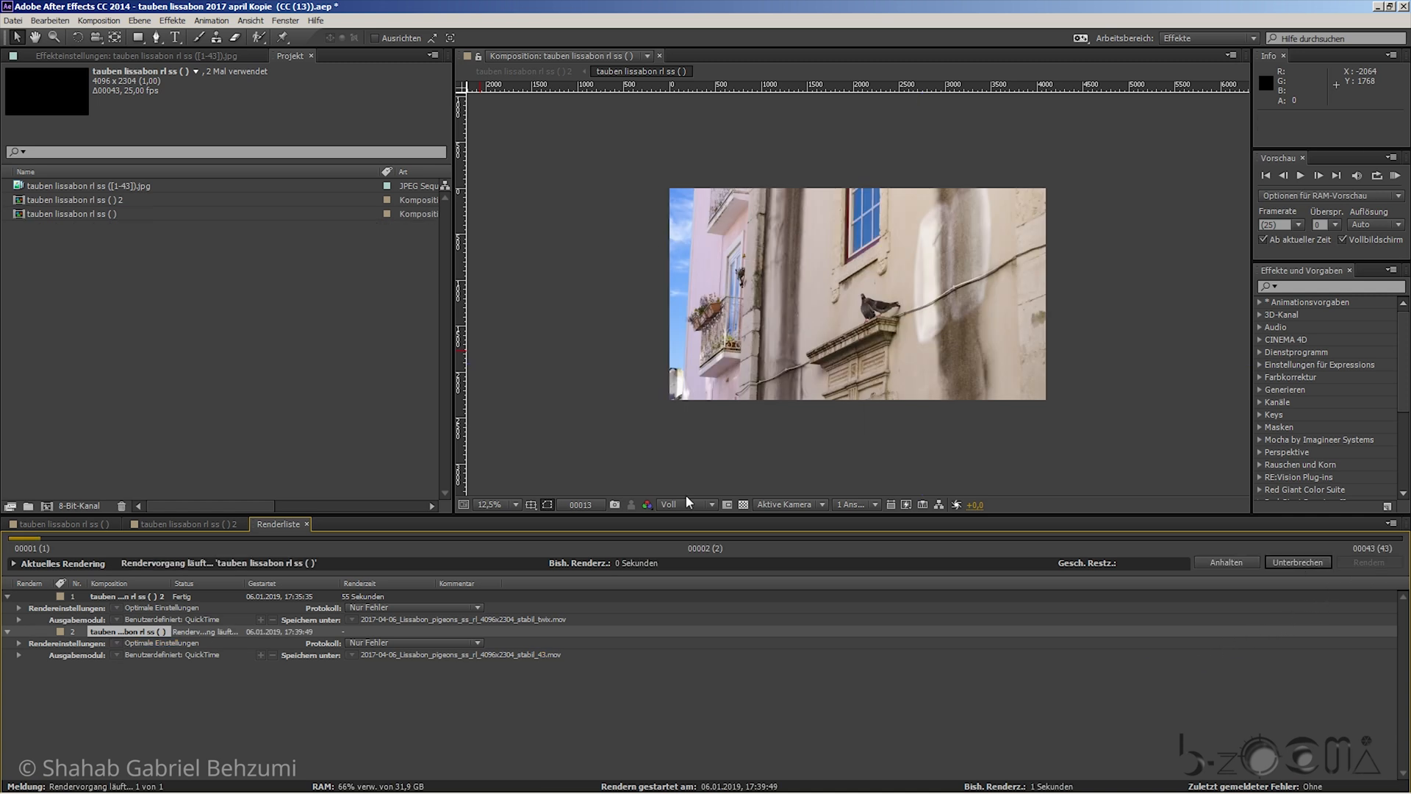